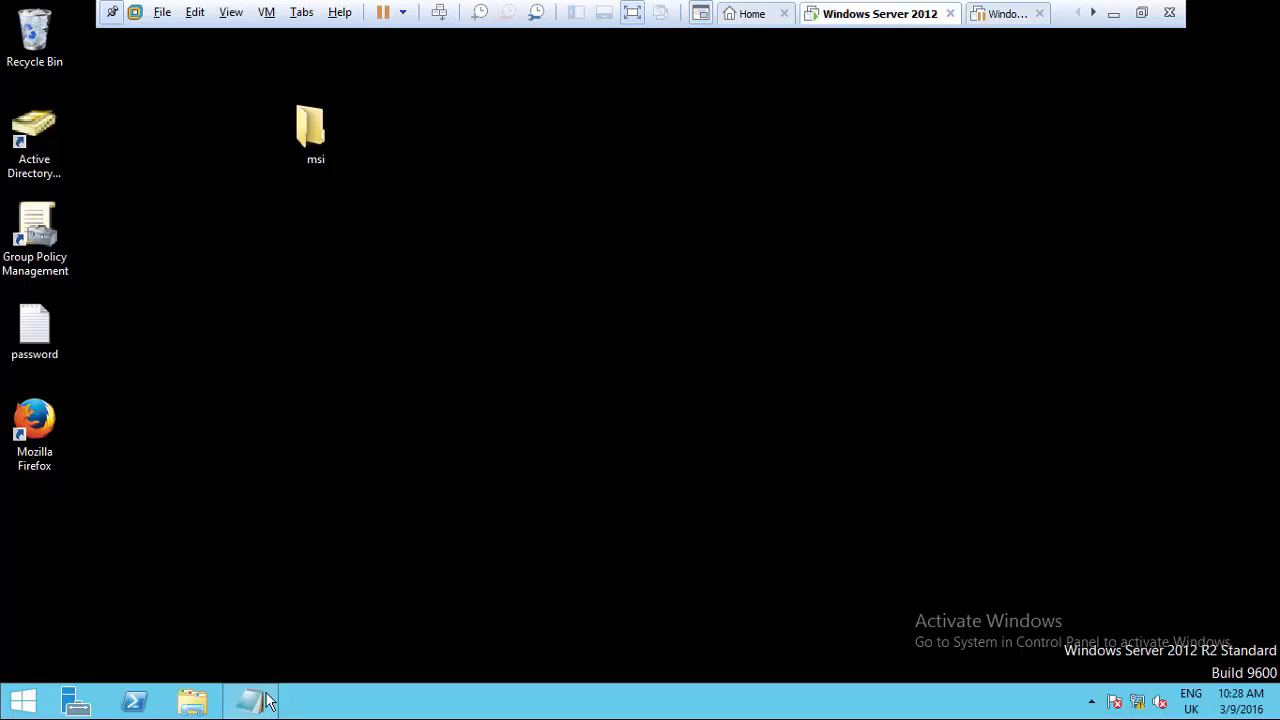
- Restore the Notepad notes on local, roaming and mandatory profiles, with the caret after 'local profile'
click(250, 703)
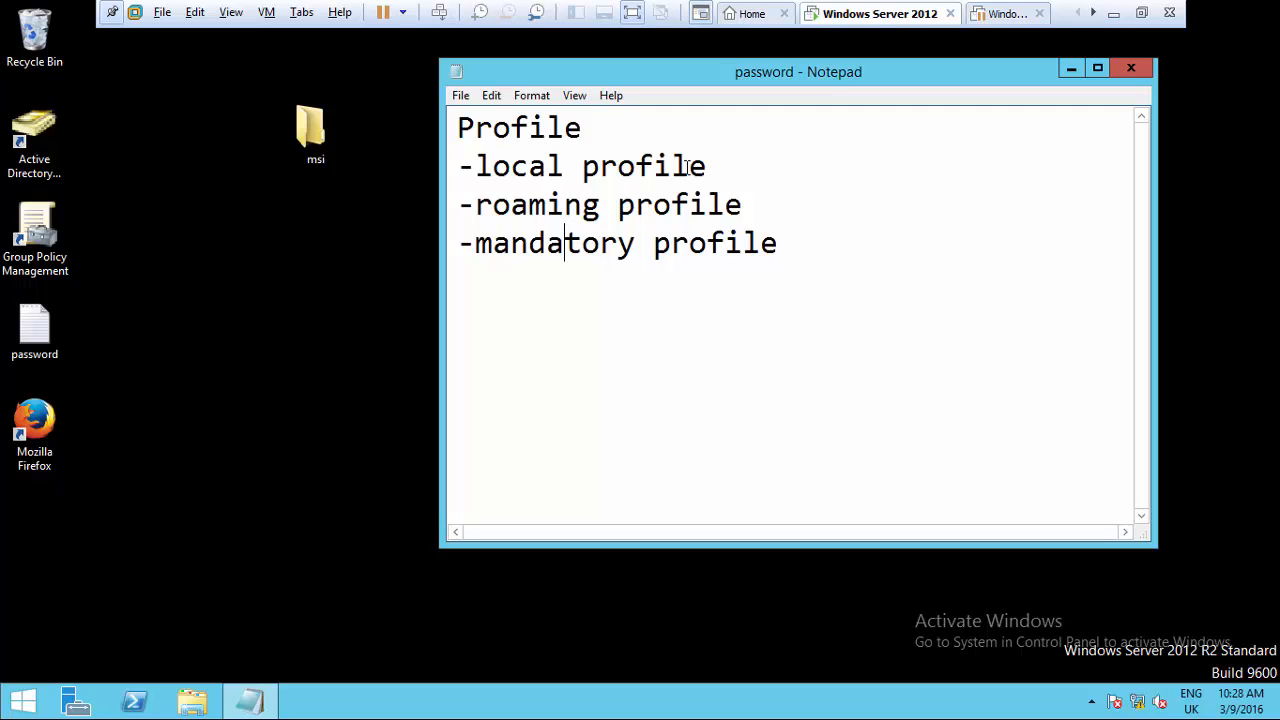
click(752, 178)
- Hide the notes, launch Active Directory Users and Computers, and start a new user in Users
click(250, 703)
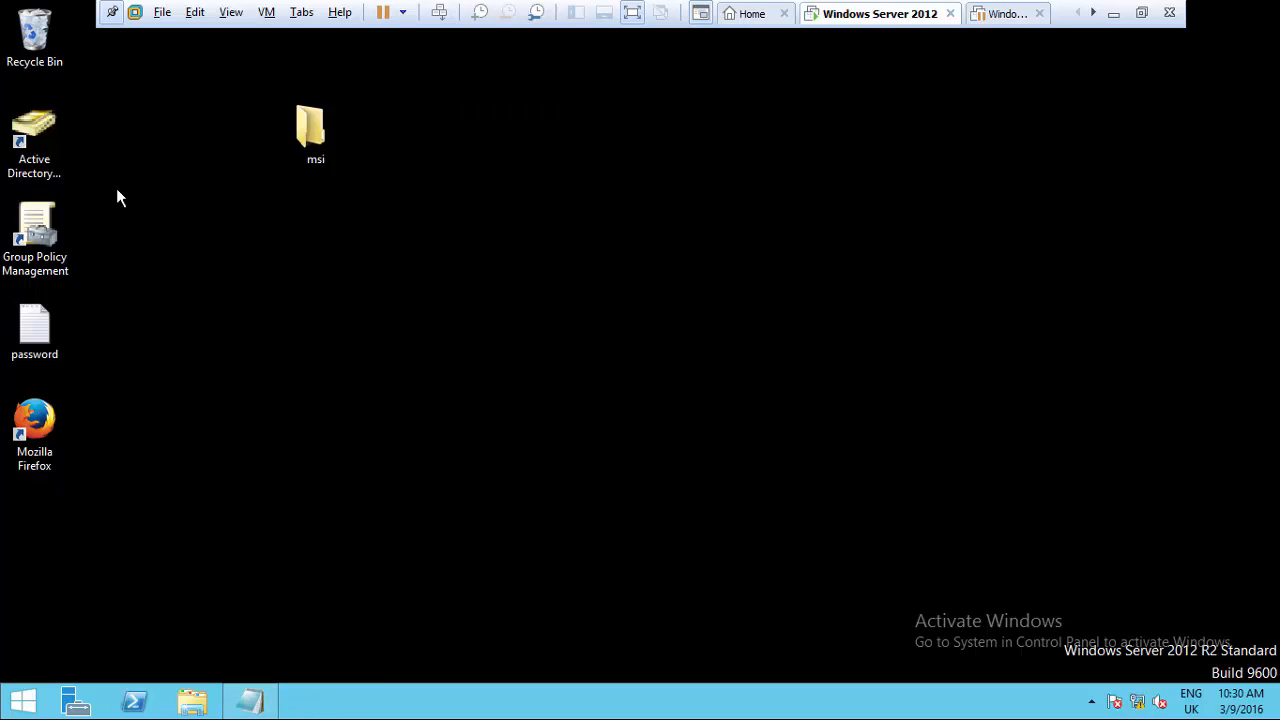
double_click(55, 158)
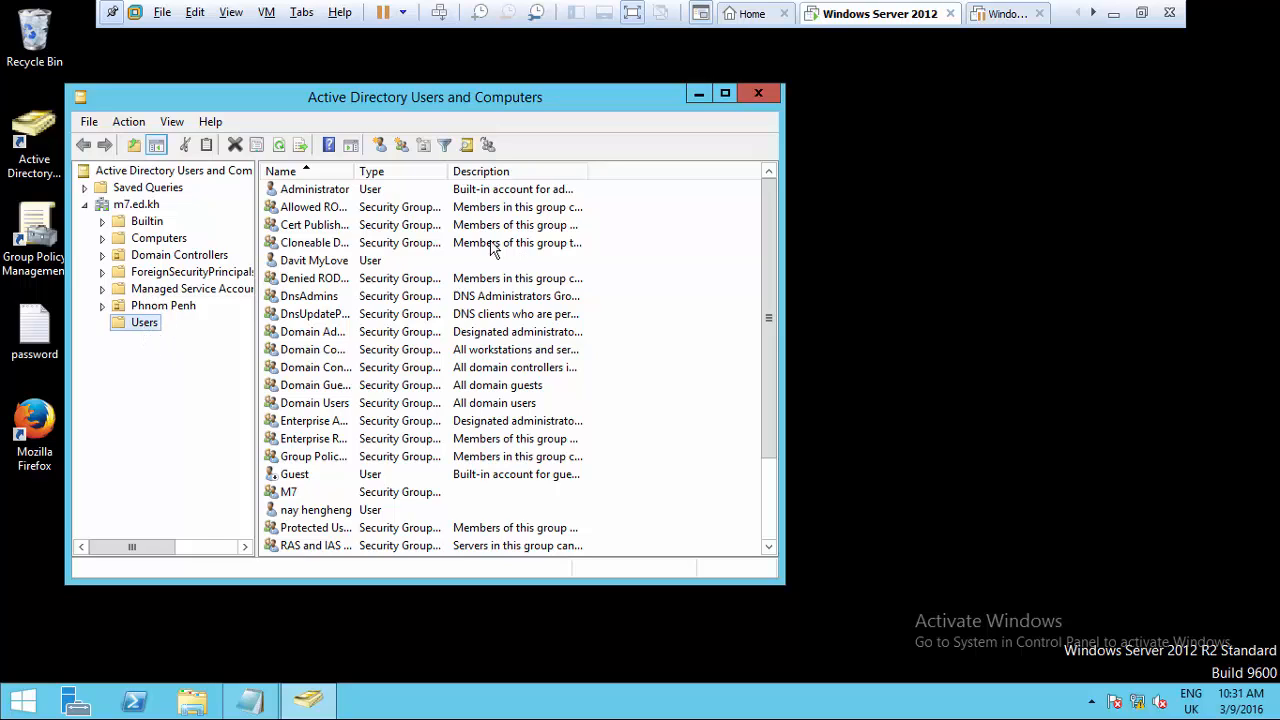
click(658, 273)
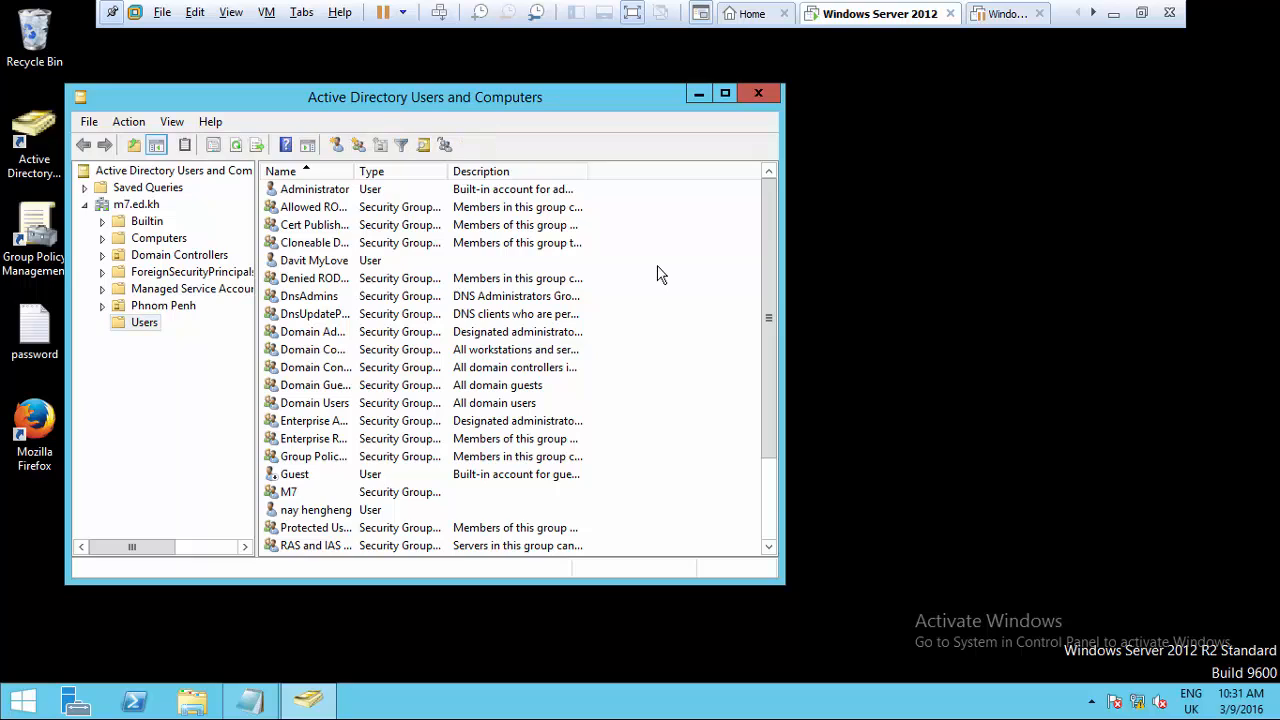
right_click(658, 273)
mouse_move(745, 328)
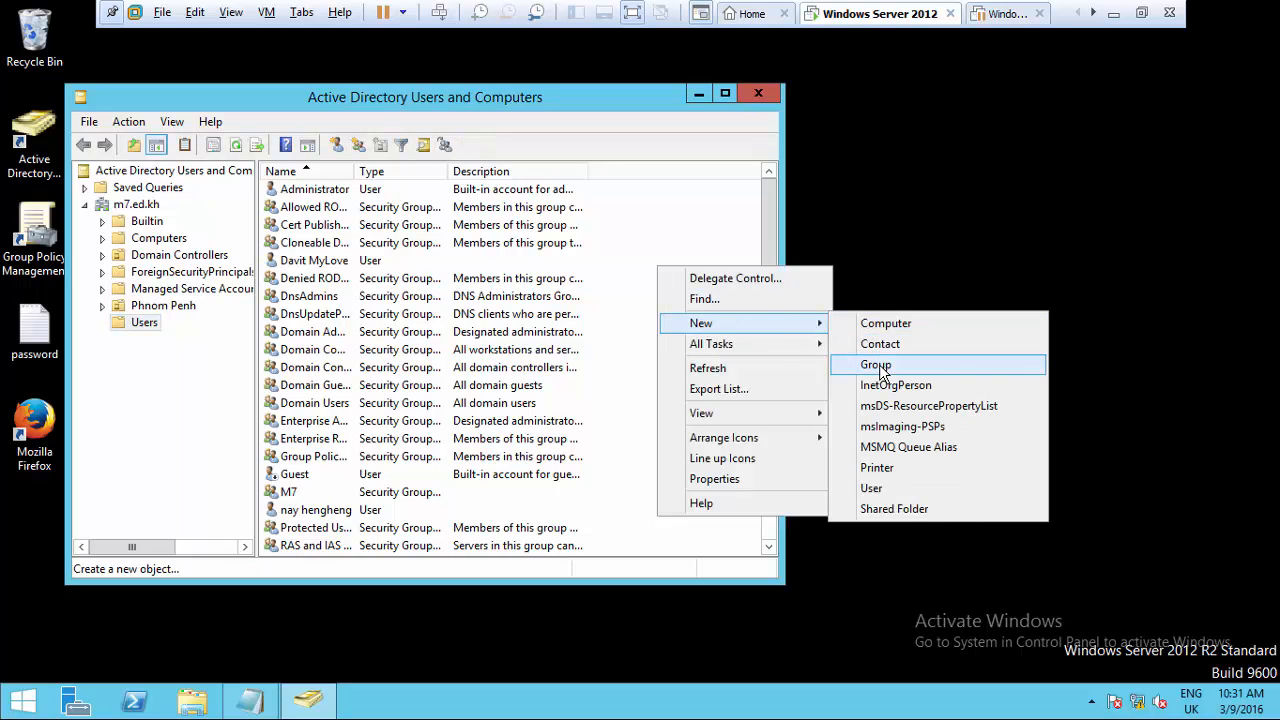
click(875, 488)
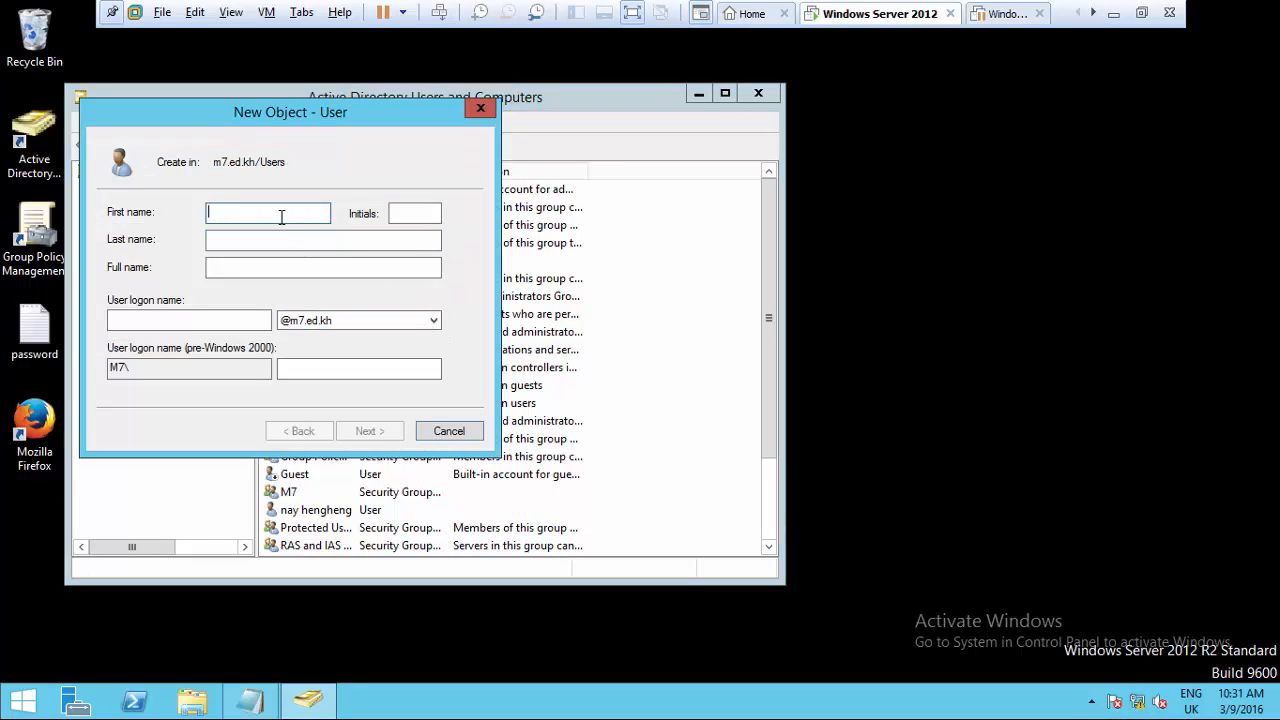
- Enter first name user1 and logon name user1 for the new account
text(uer)
key(BackSpace)
key(BackSpace)
key(BackSpace)
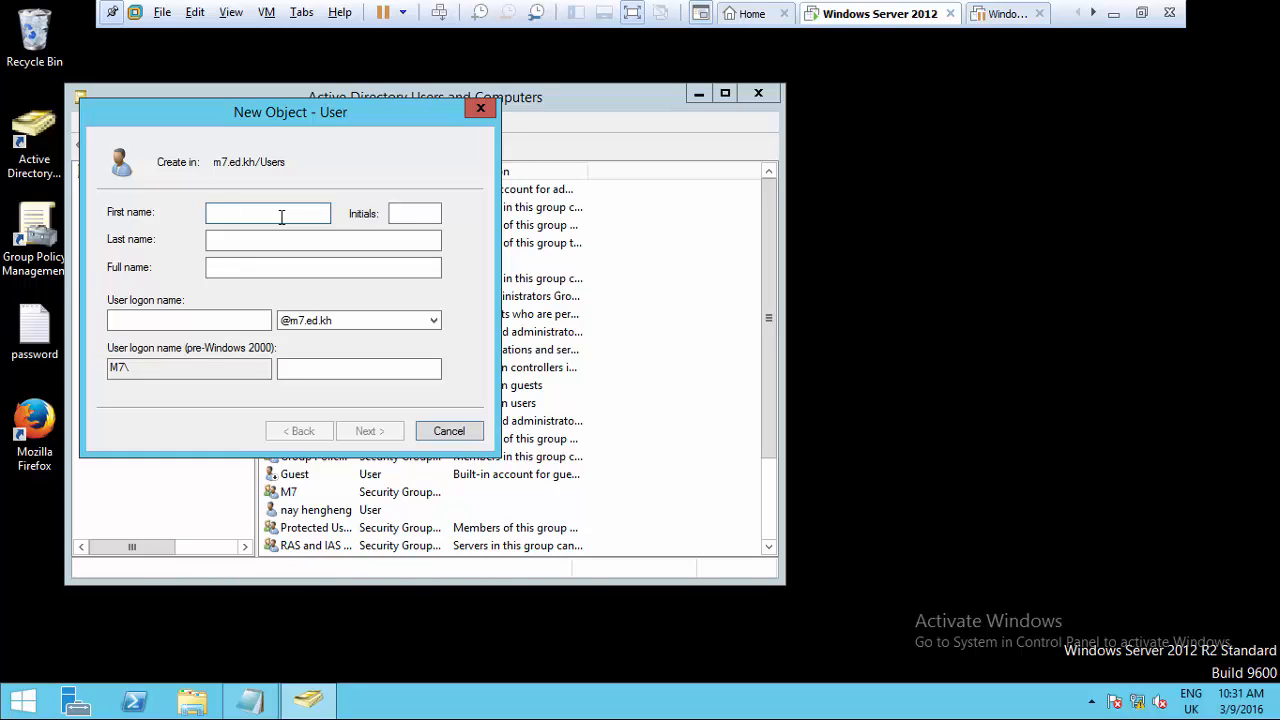
text(uer)
key(BackSpace)
text(ser1)
click(254, 243)
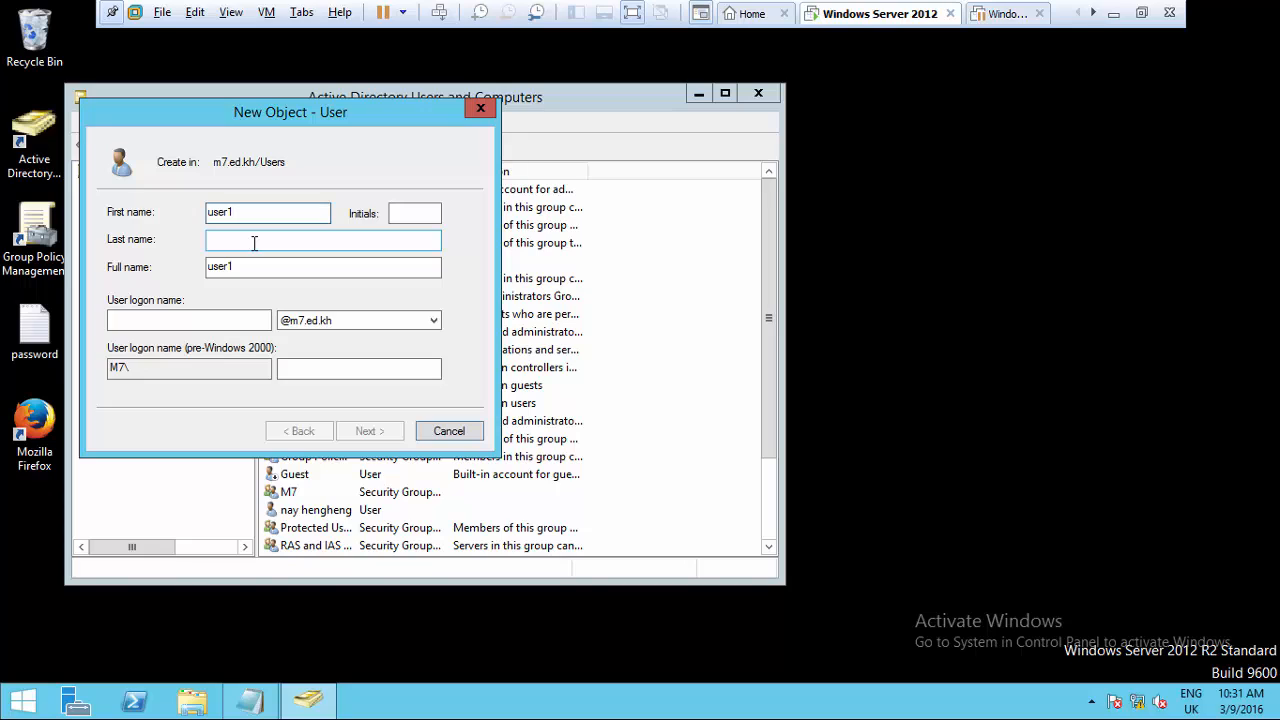
click(242, 213)
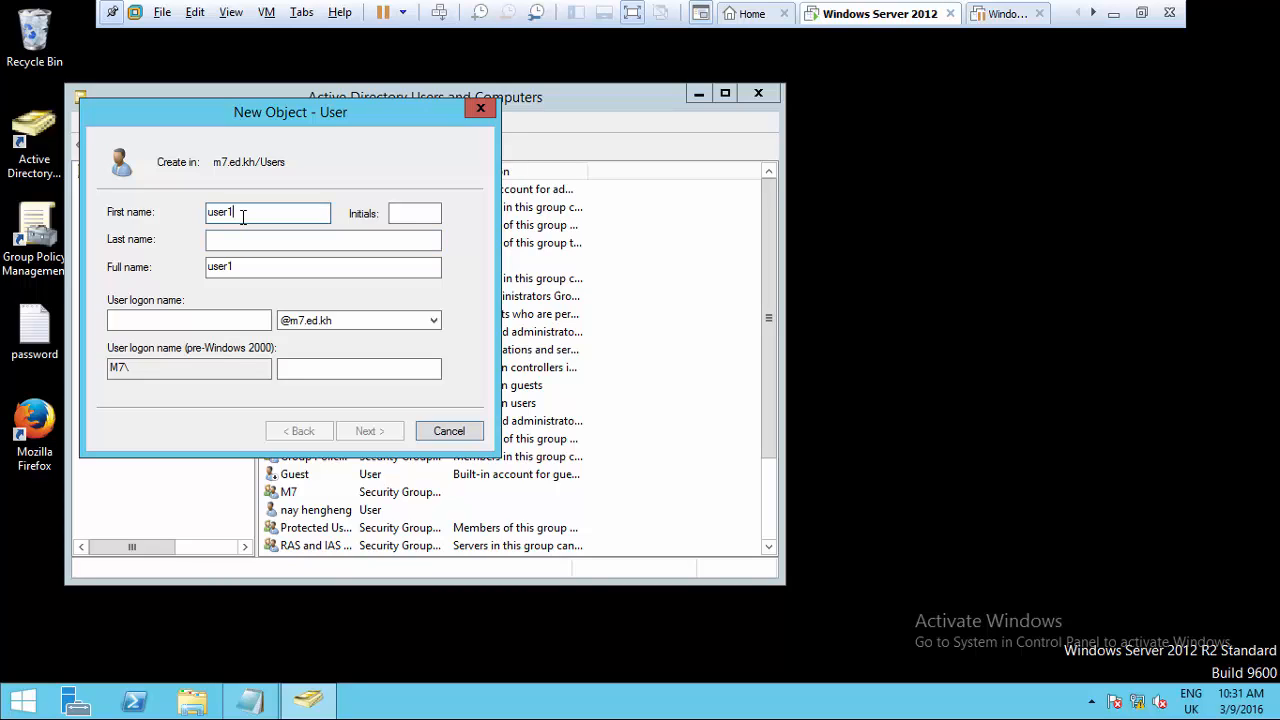
click(215, 318)
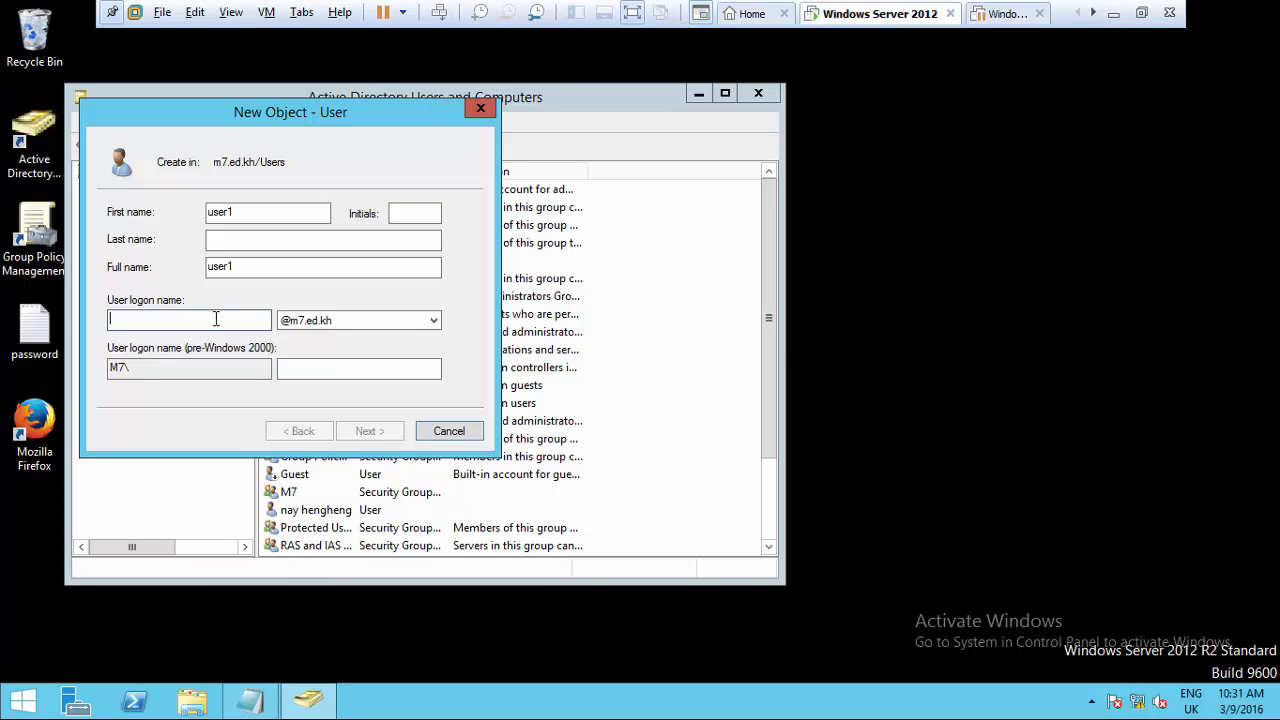
text(user)
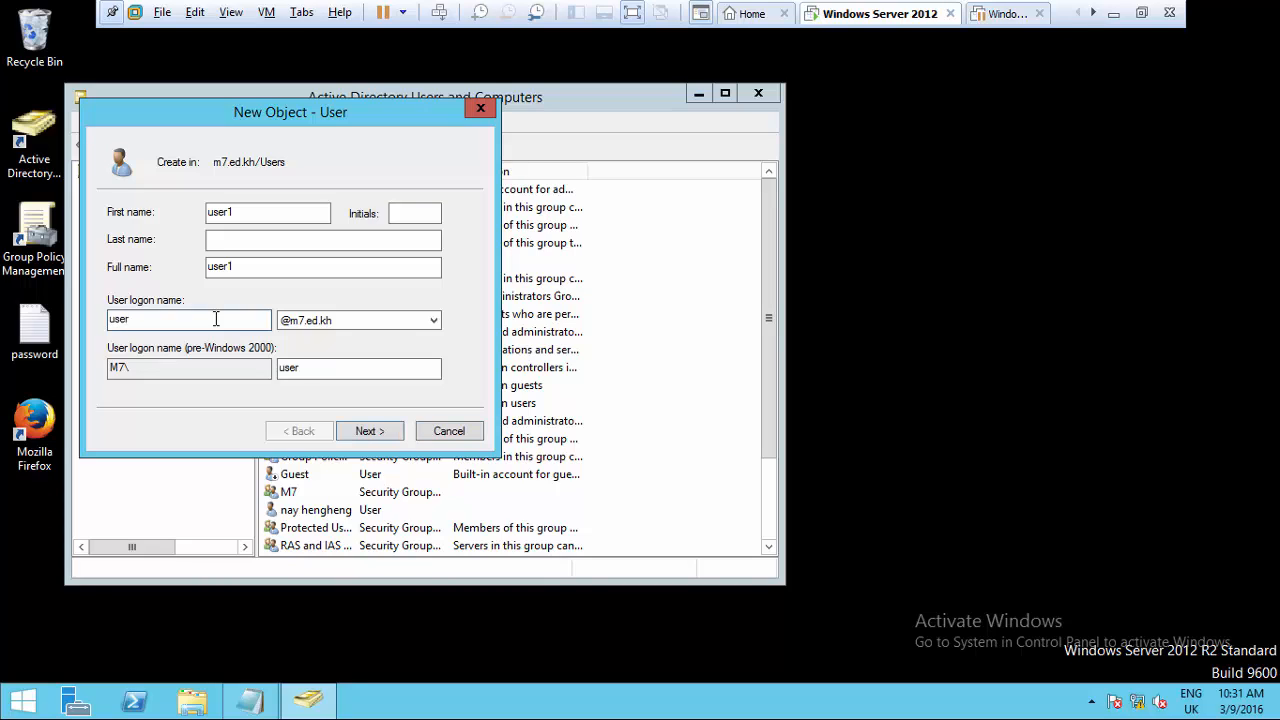
text(1)
click(368, 433)
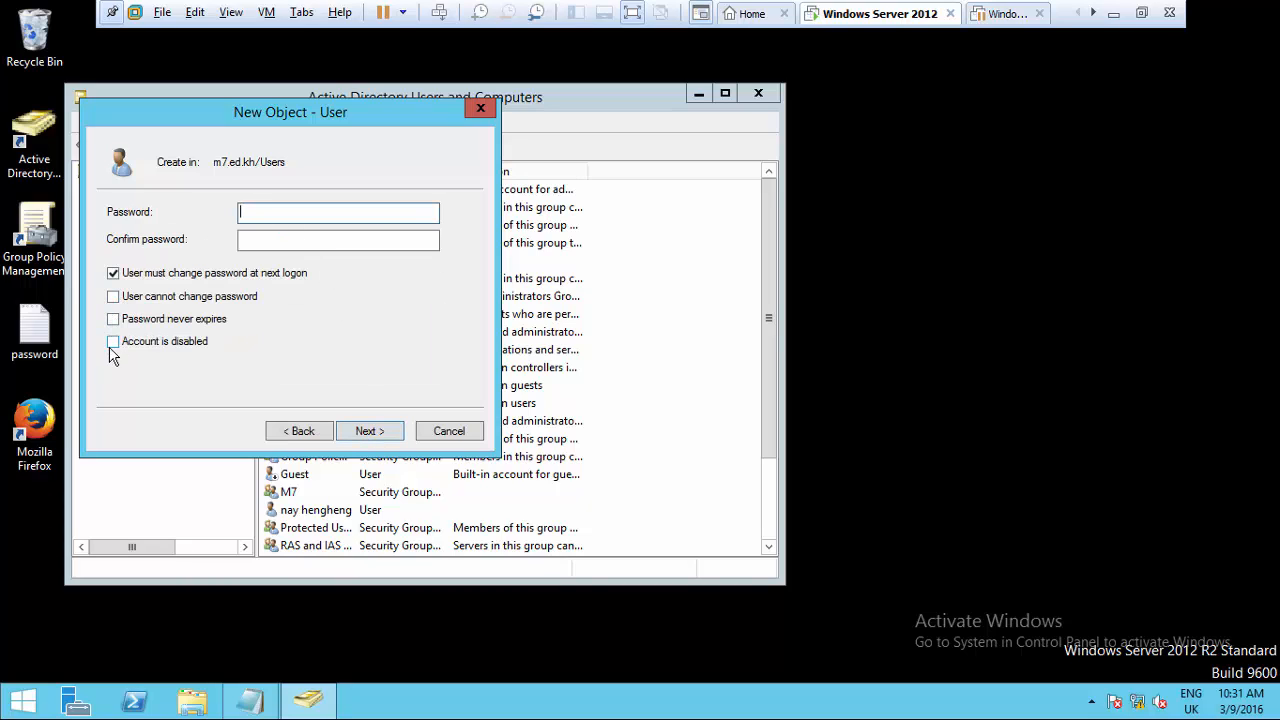
- Set the account password, mark it as never expiring, and finish creating user1
click(114, 322)
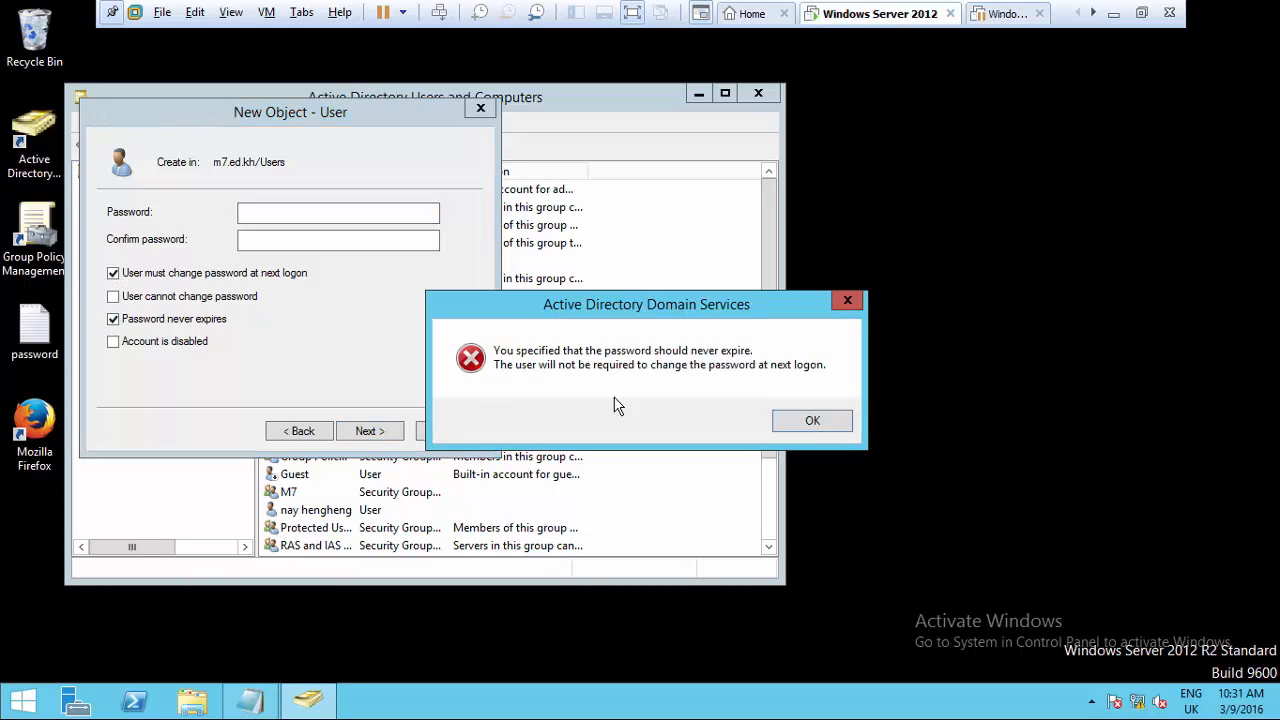
click(796, 425)
click(293, 214)
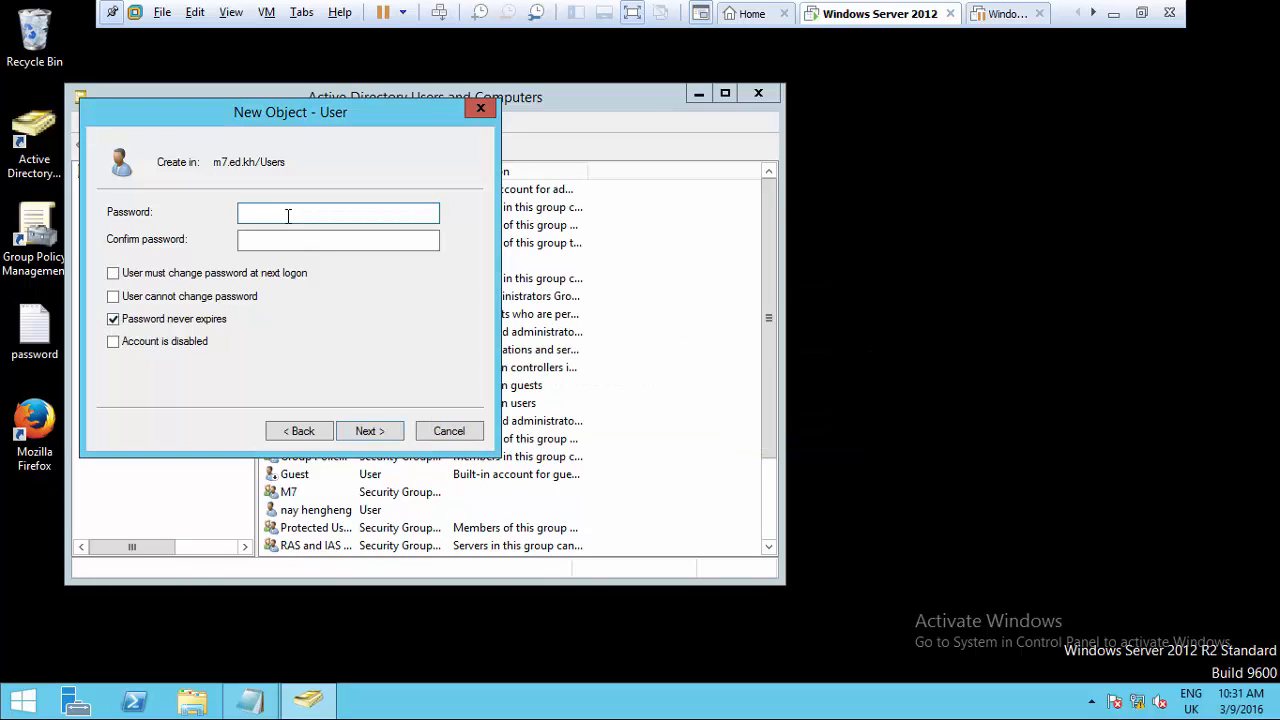
text(123456123456)
click(292, 245)
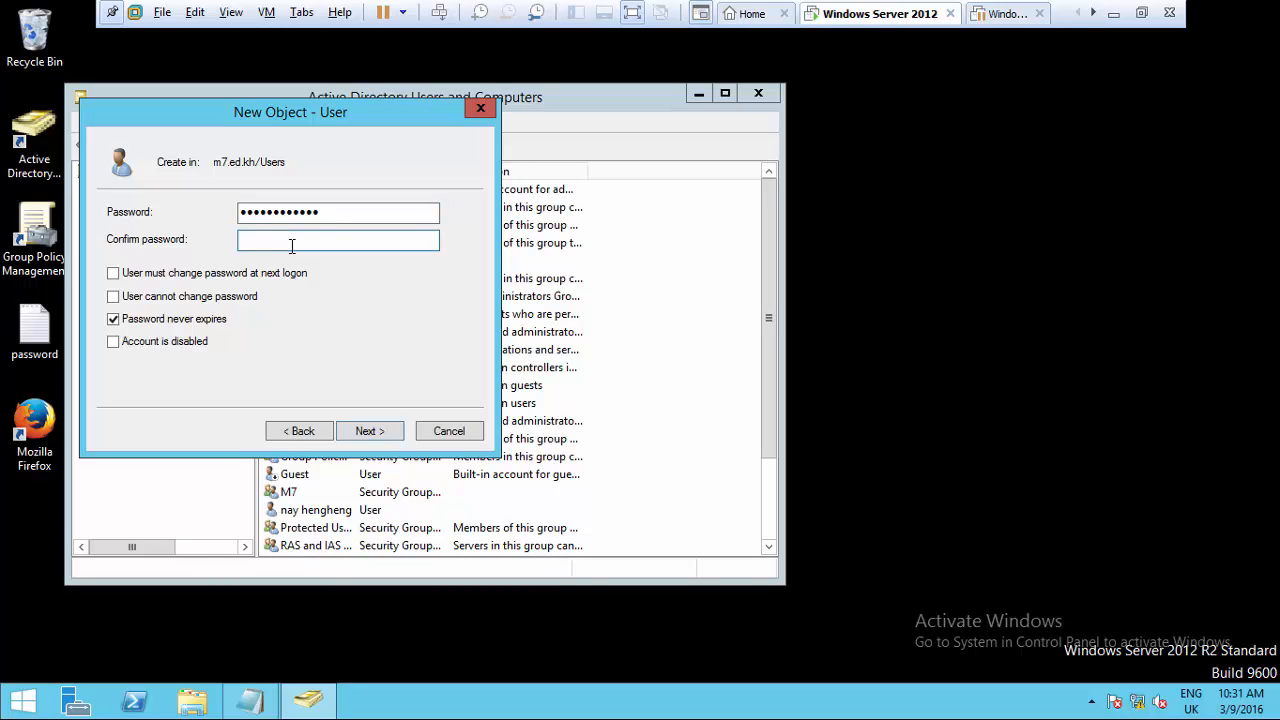
text(123456789012)
key(Return)
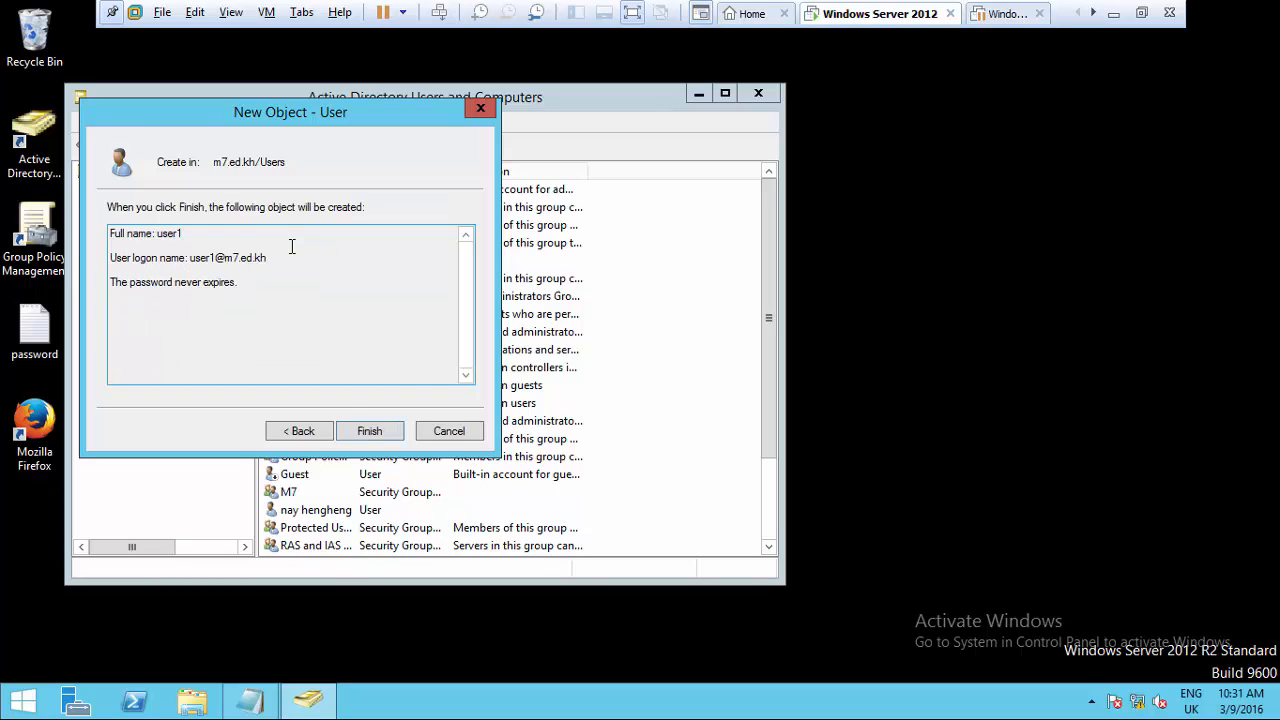
click(368, 434)
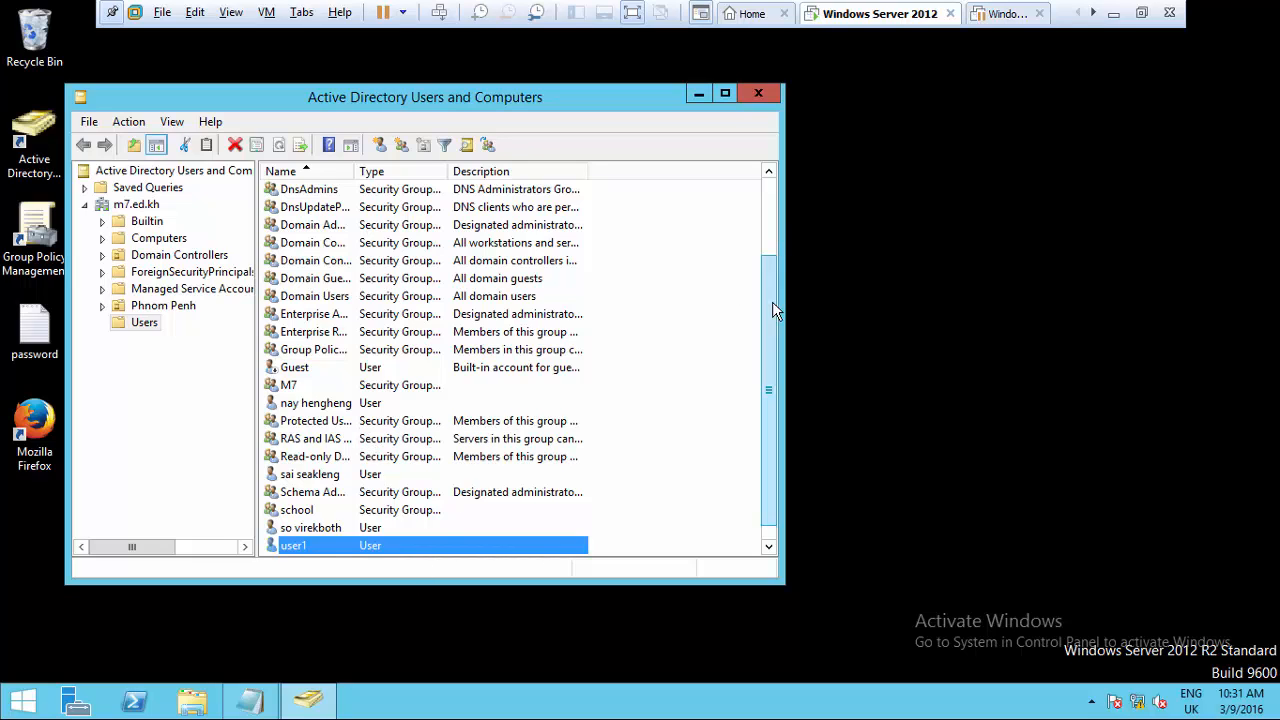
scroll(772, 303, down, 1)
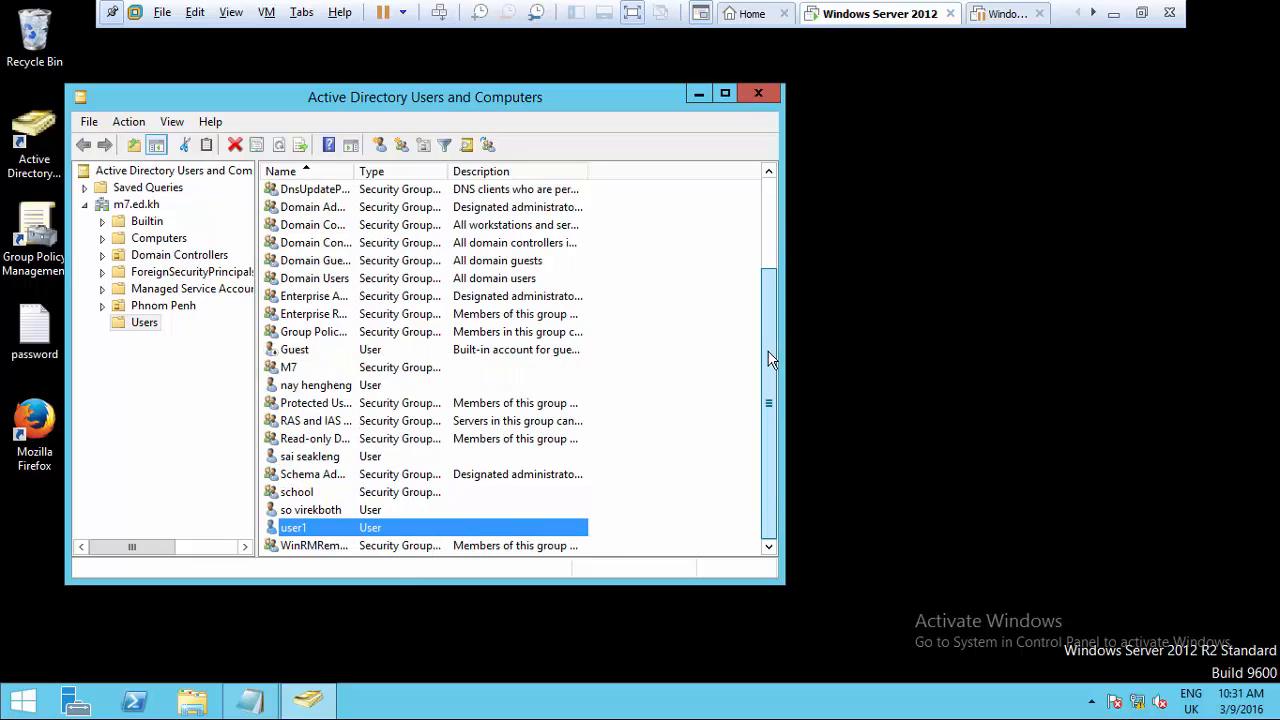
right_click(303, 532)
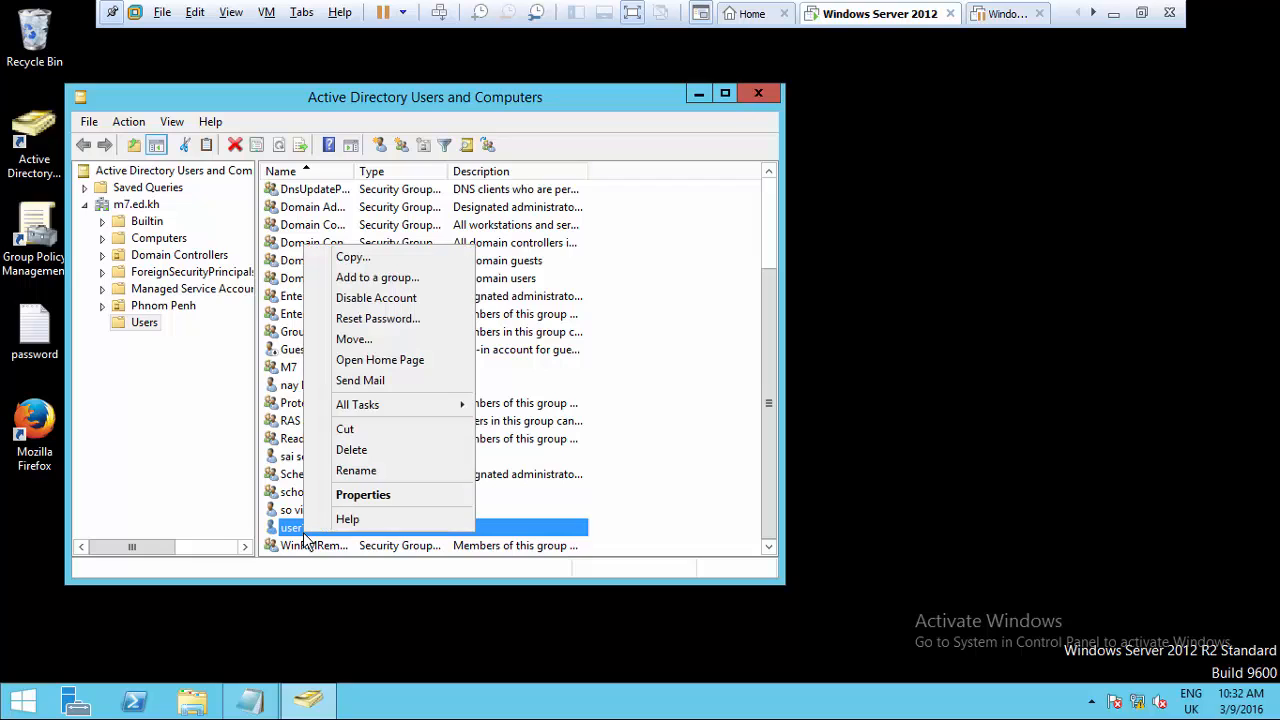
click(363, 497)
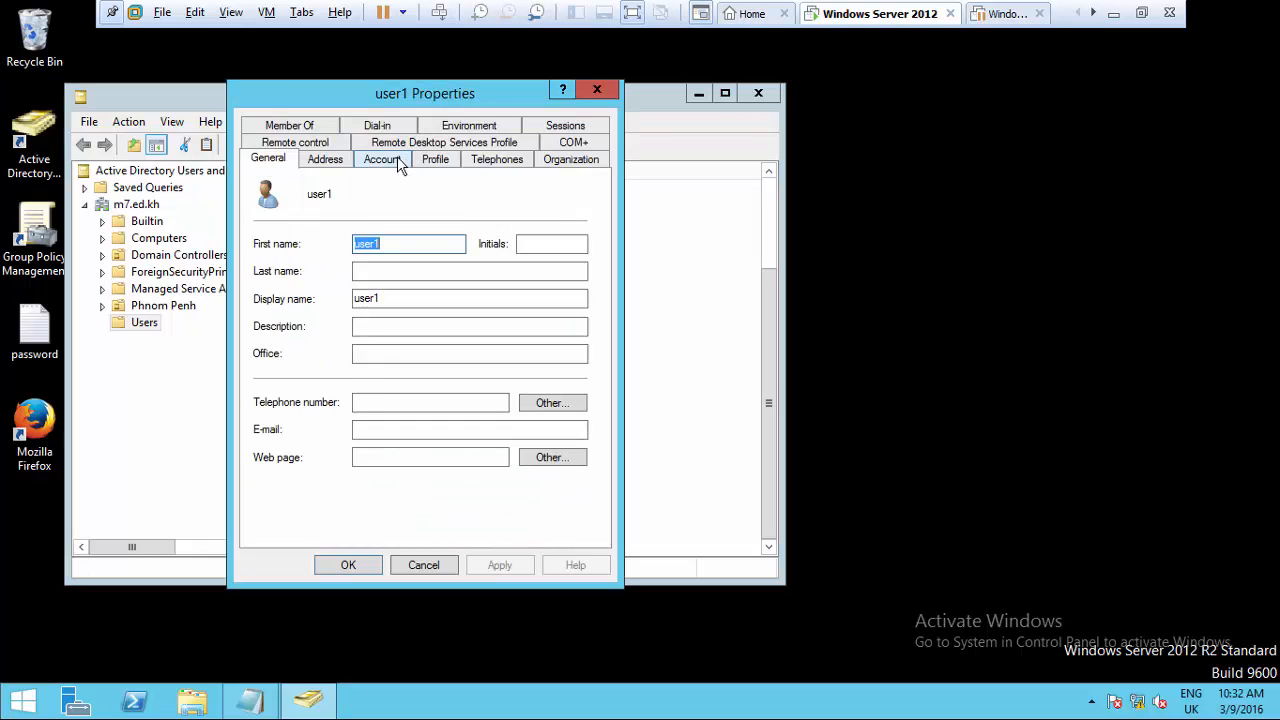
click(392, 162)
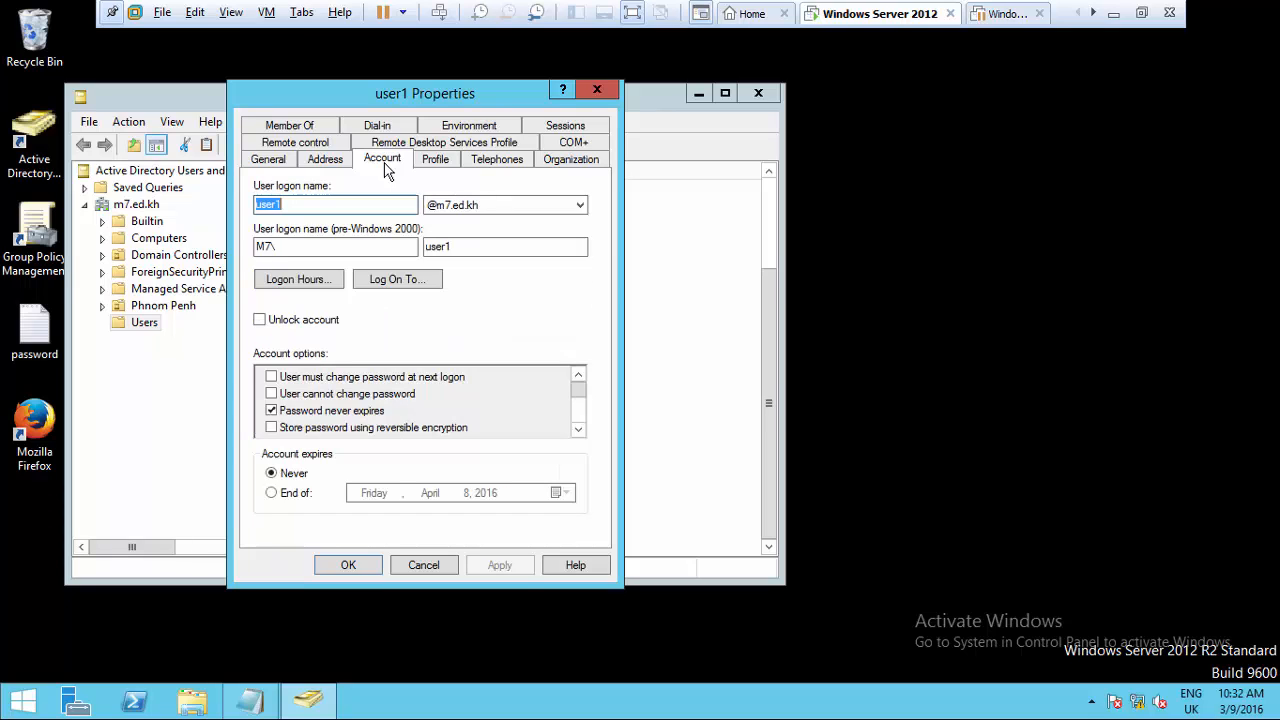
click(435, 162)
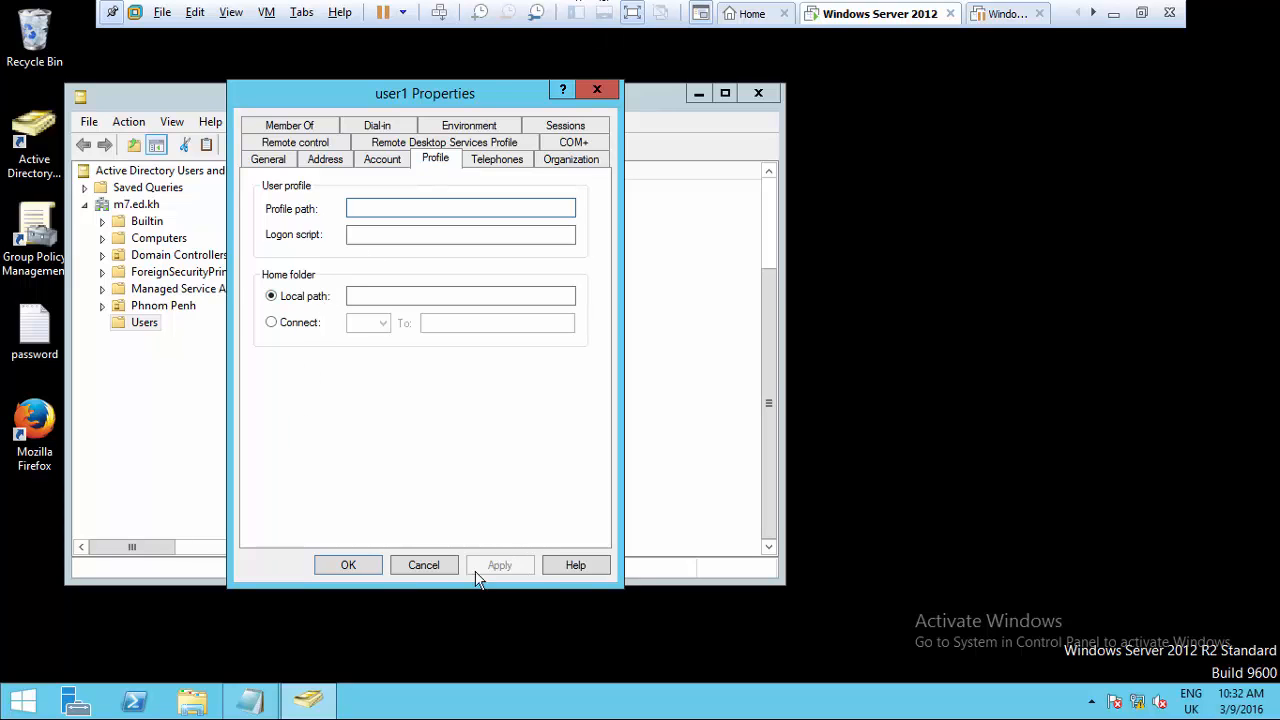
click(409, 572)
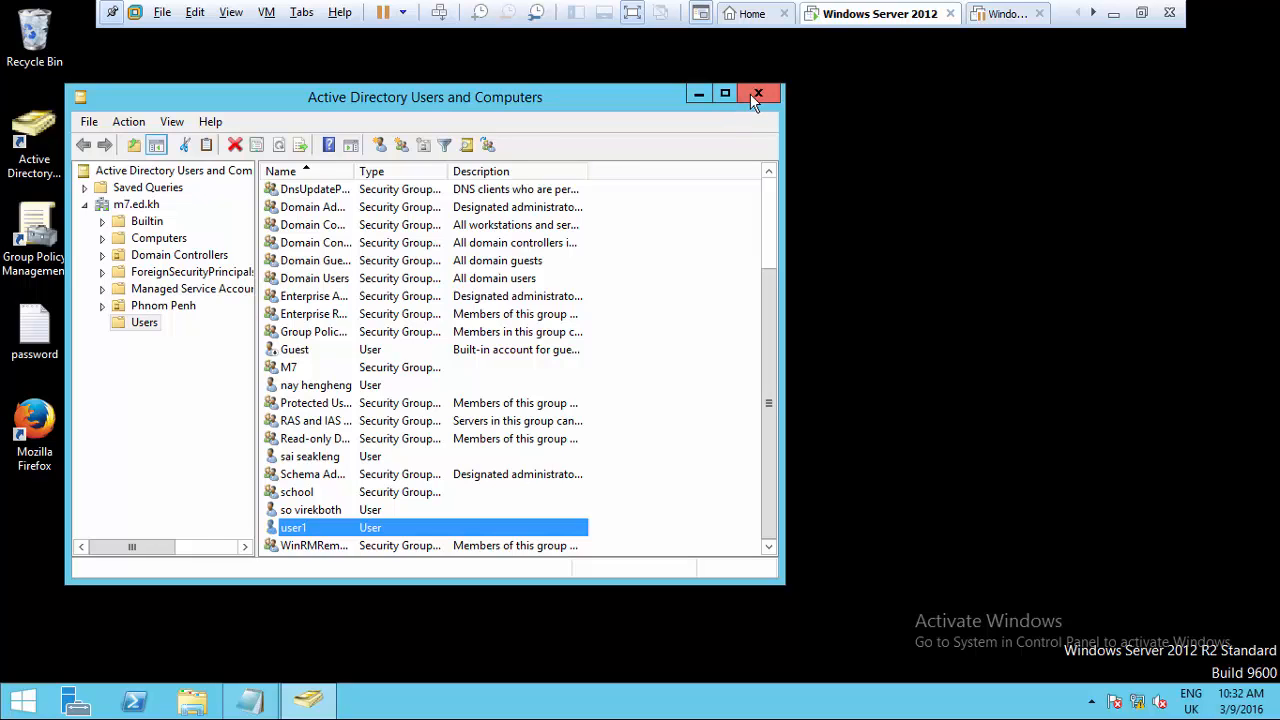
- Resume the Windows 7 VM and sign in as user1 with its password
click(1005, 16)
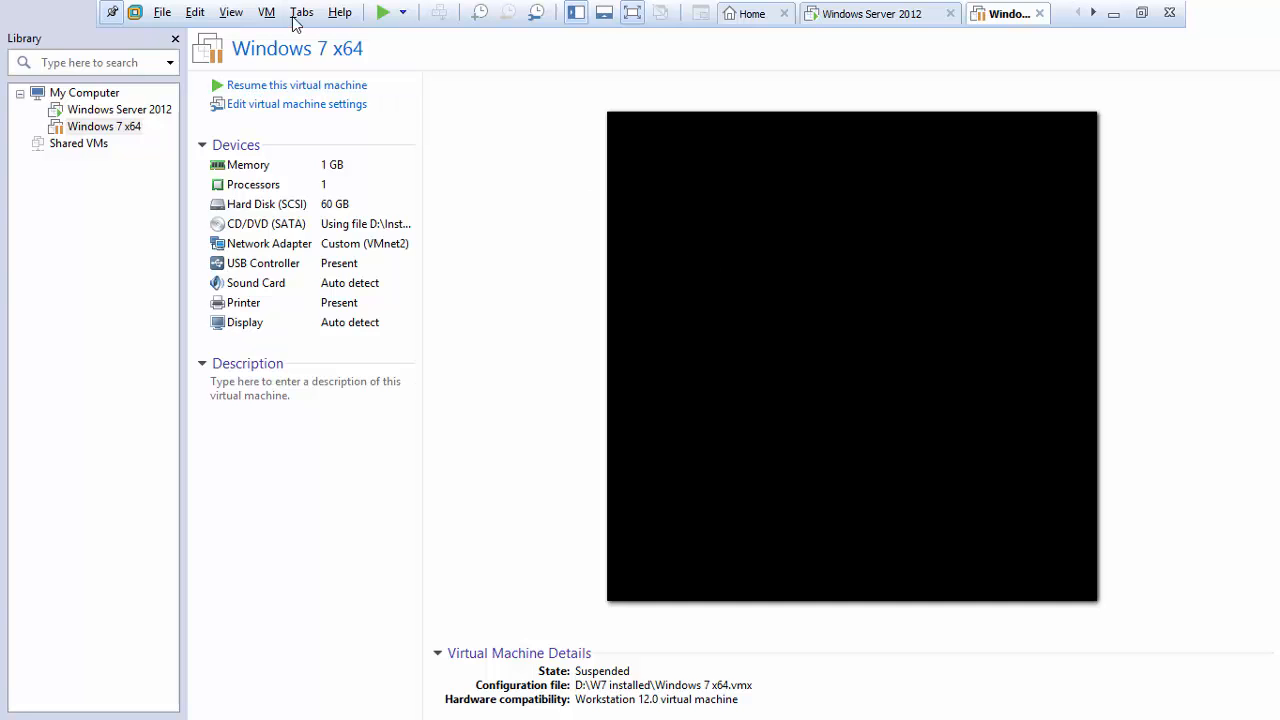
click(384, 13)
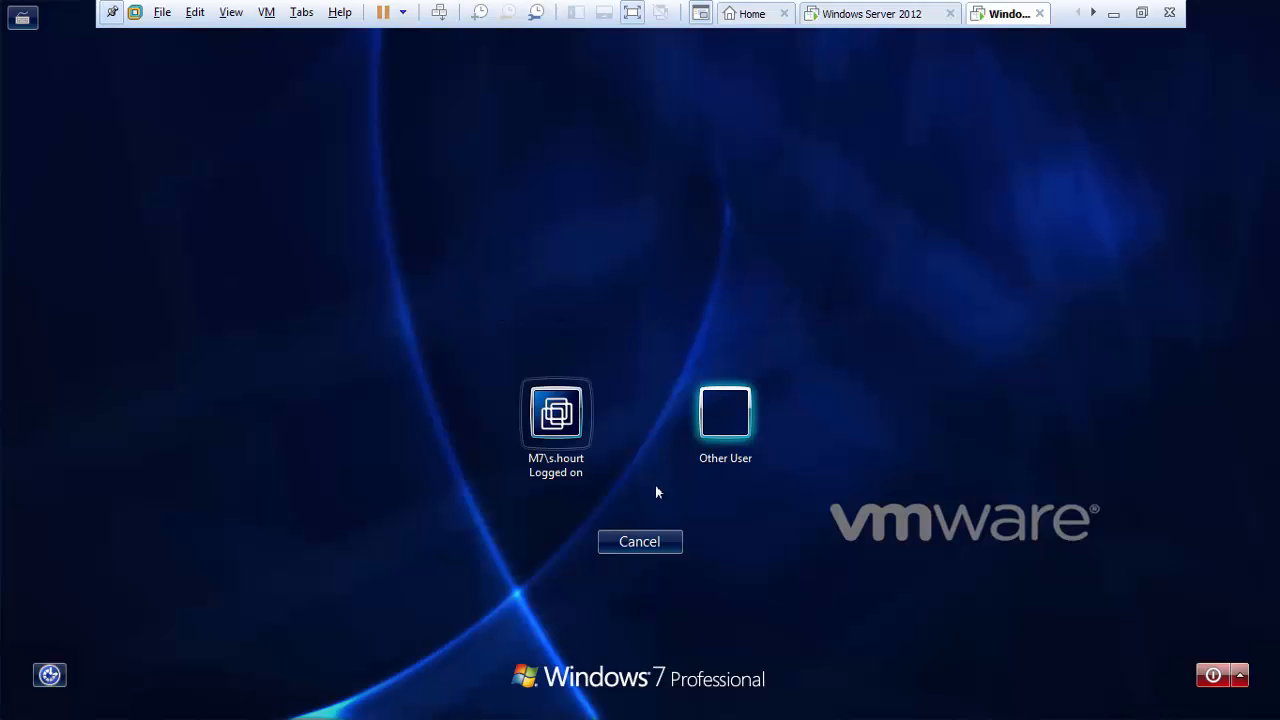
click(729, 416)
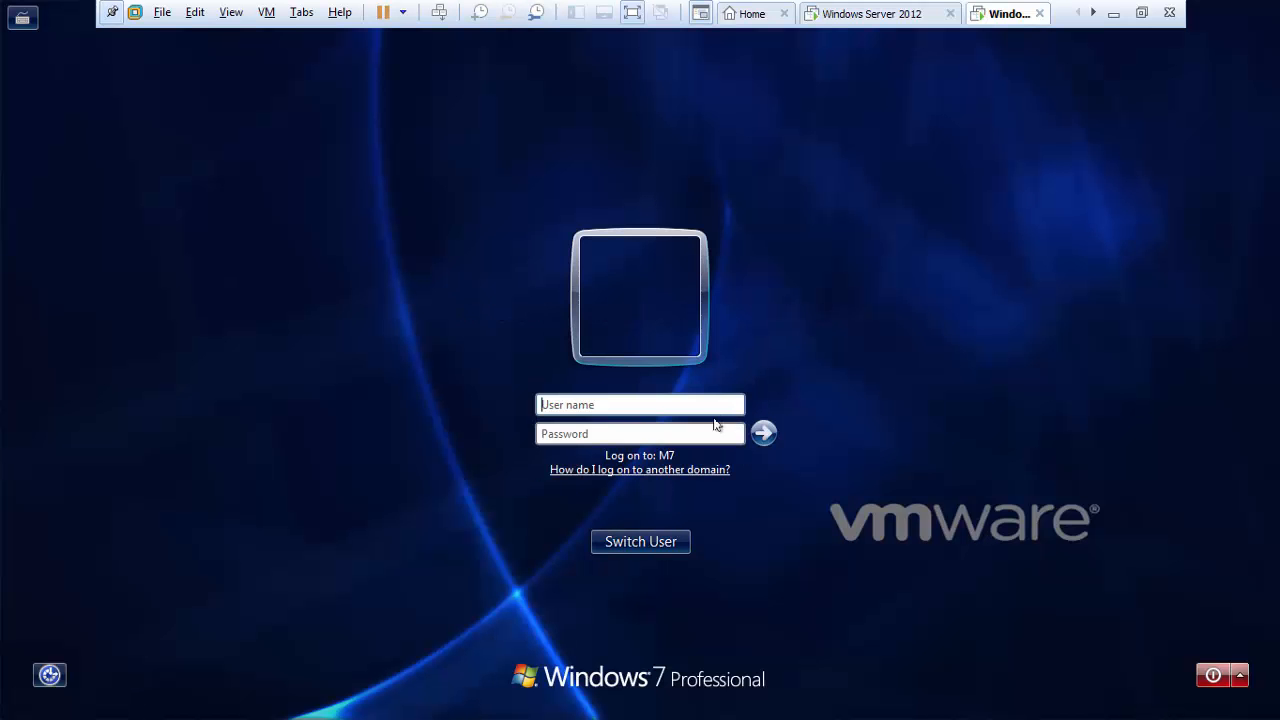
click(644, 403)
text(user1)
click(665, 434)
text(123)
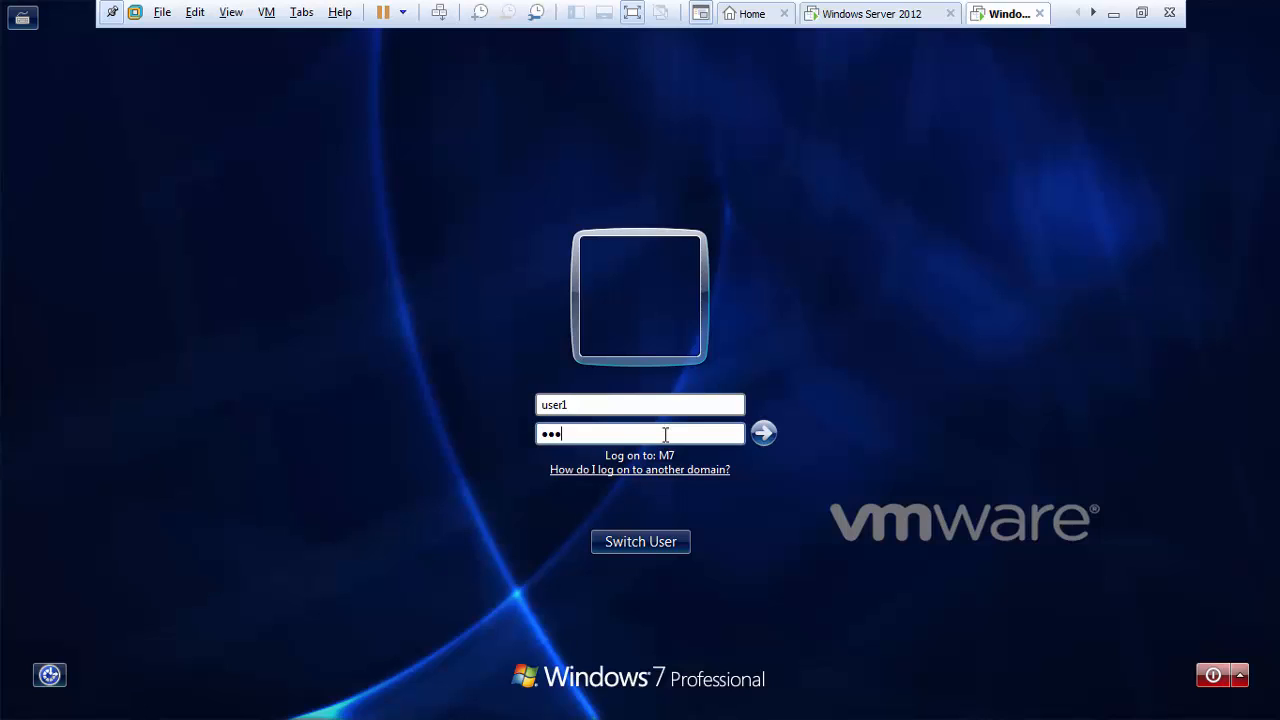
key(BackSpace)
key(BackSpace)
key(BackSpace)
text(P@ssw0rd)
text(1234)
key(Return)
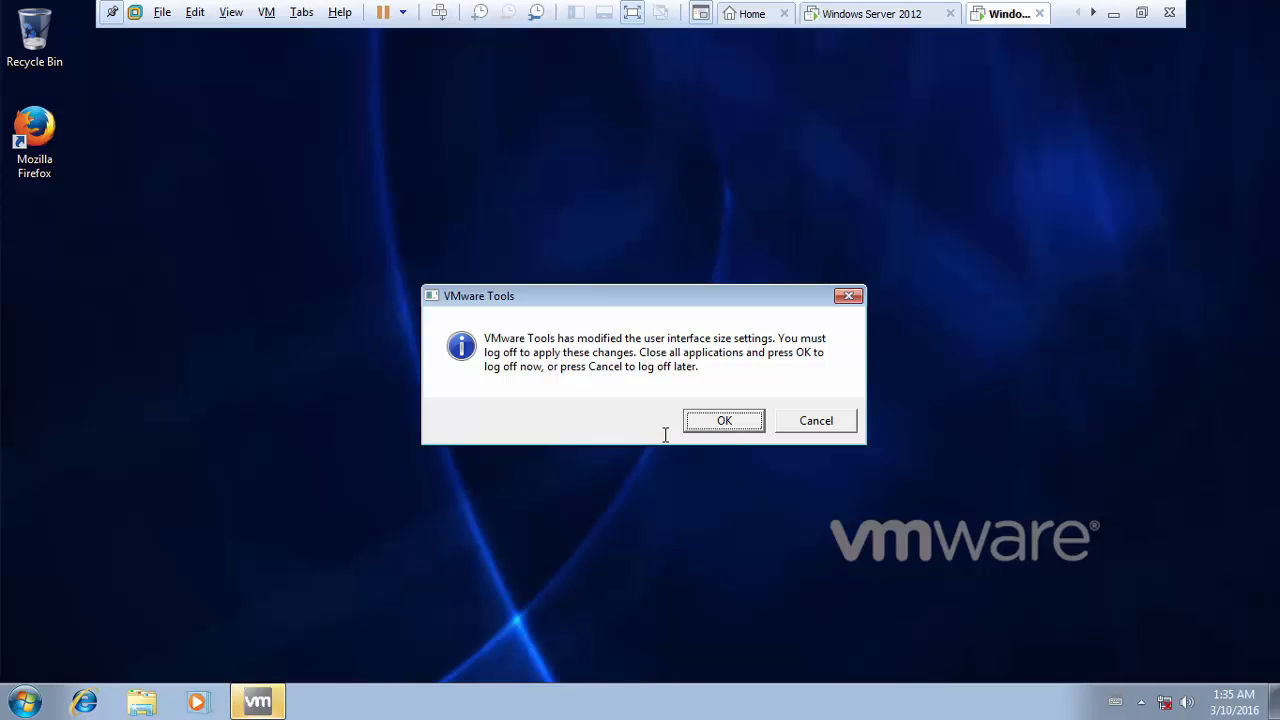
- Postpone the requested log-off and refresh the Windows 7 desktop several times
click(814, 421)
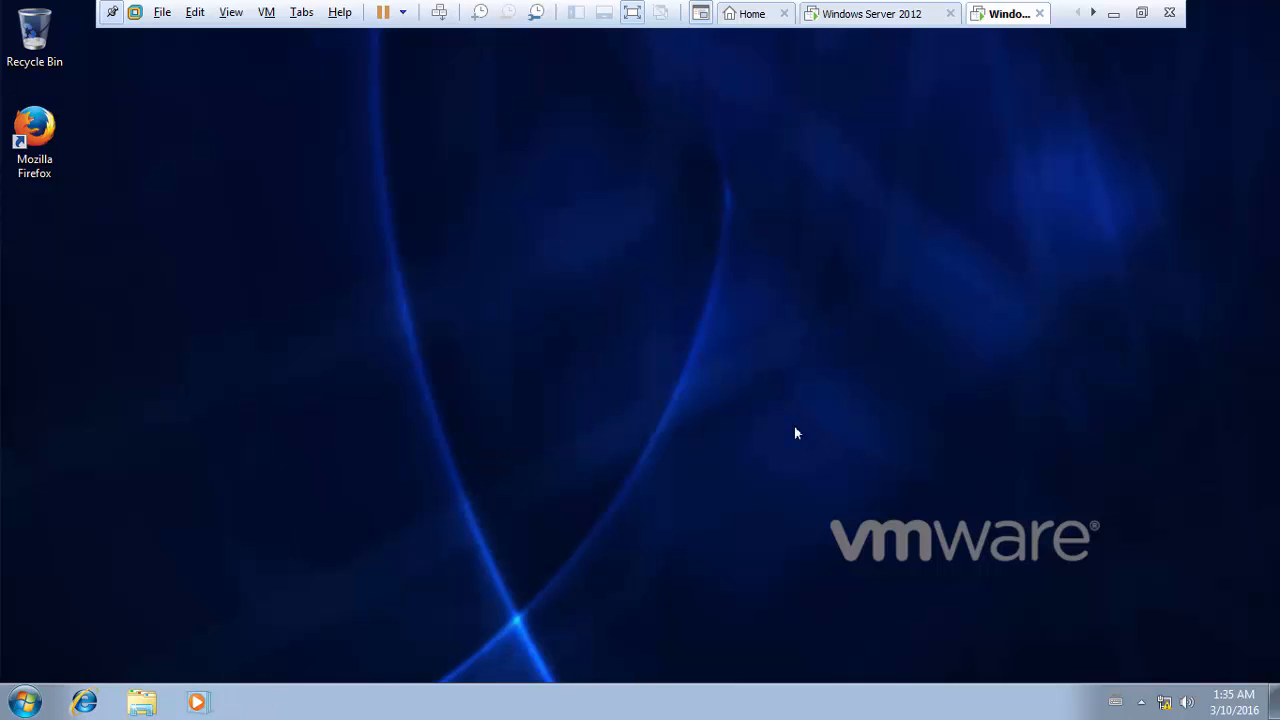
right_click(253, 182)
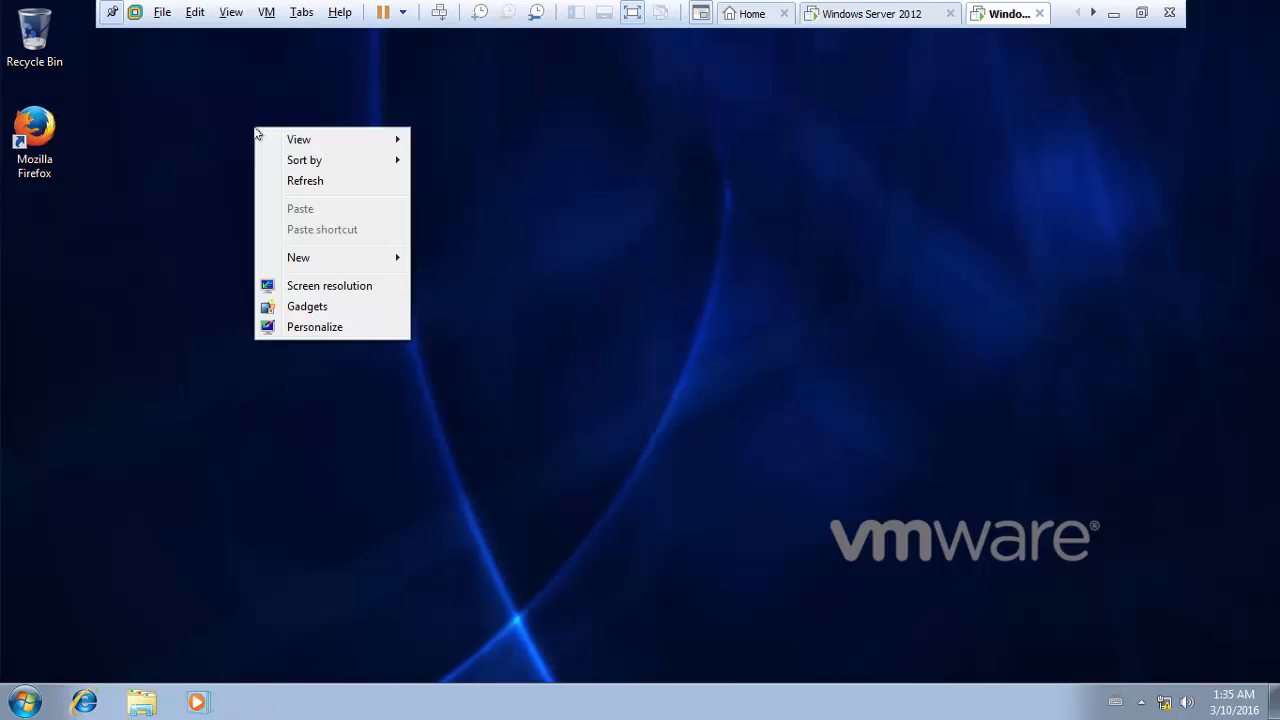
click(315, 188)
right_click(273, 144)
click(312, 194)
right_click(298, 167)
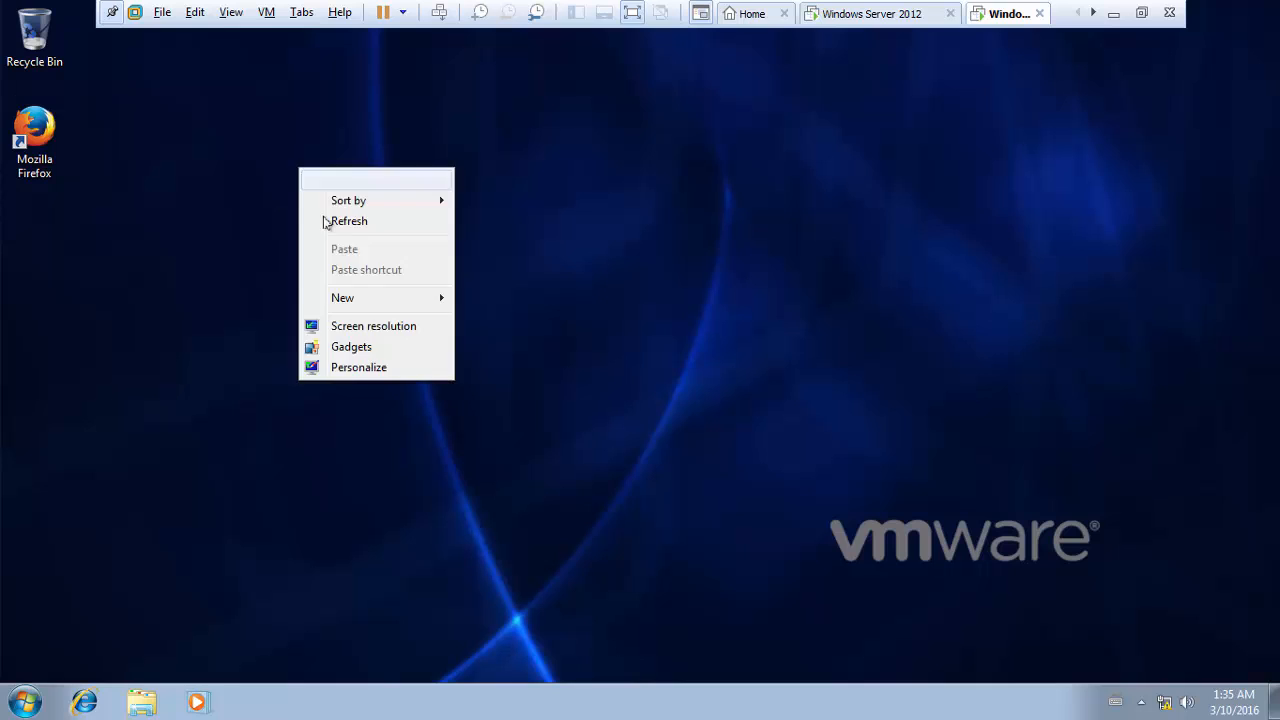
click(330, 221)
right_click(278, 142)
click(313, 199)
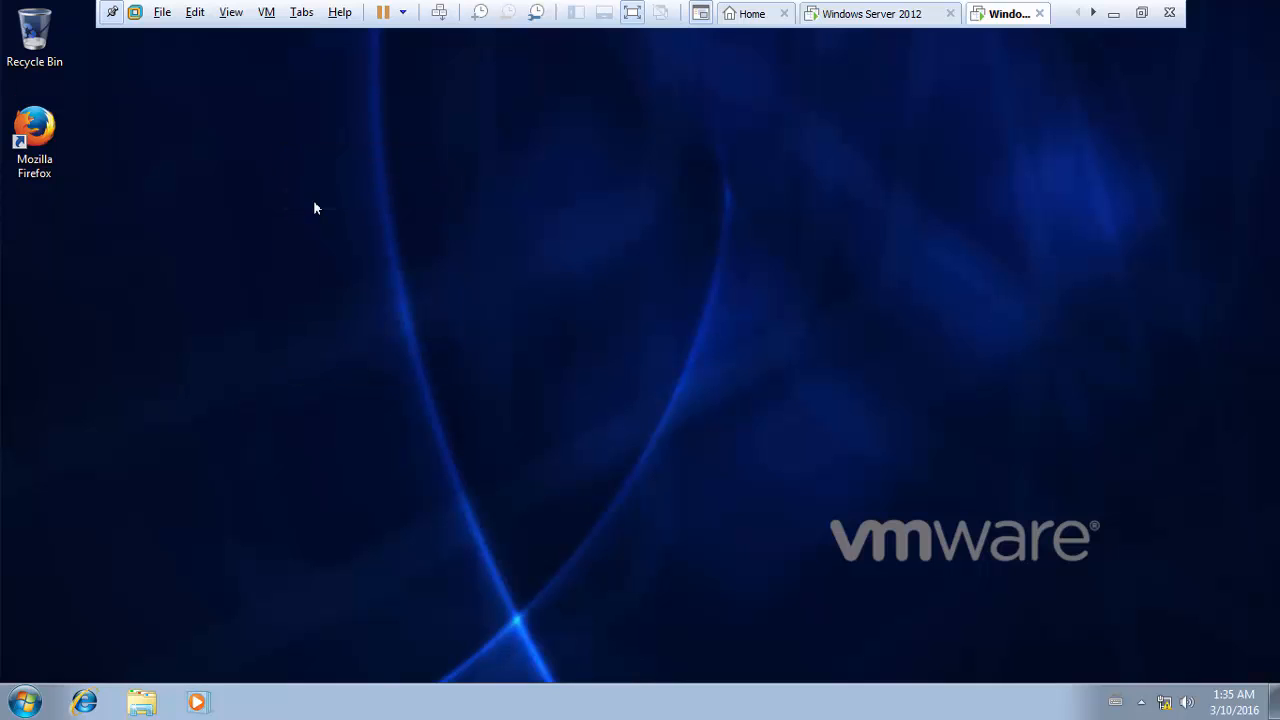
- Return to the Windows Server VM and start a new user in the Users container
click(846, 18)
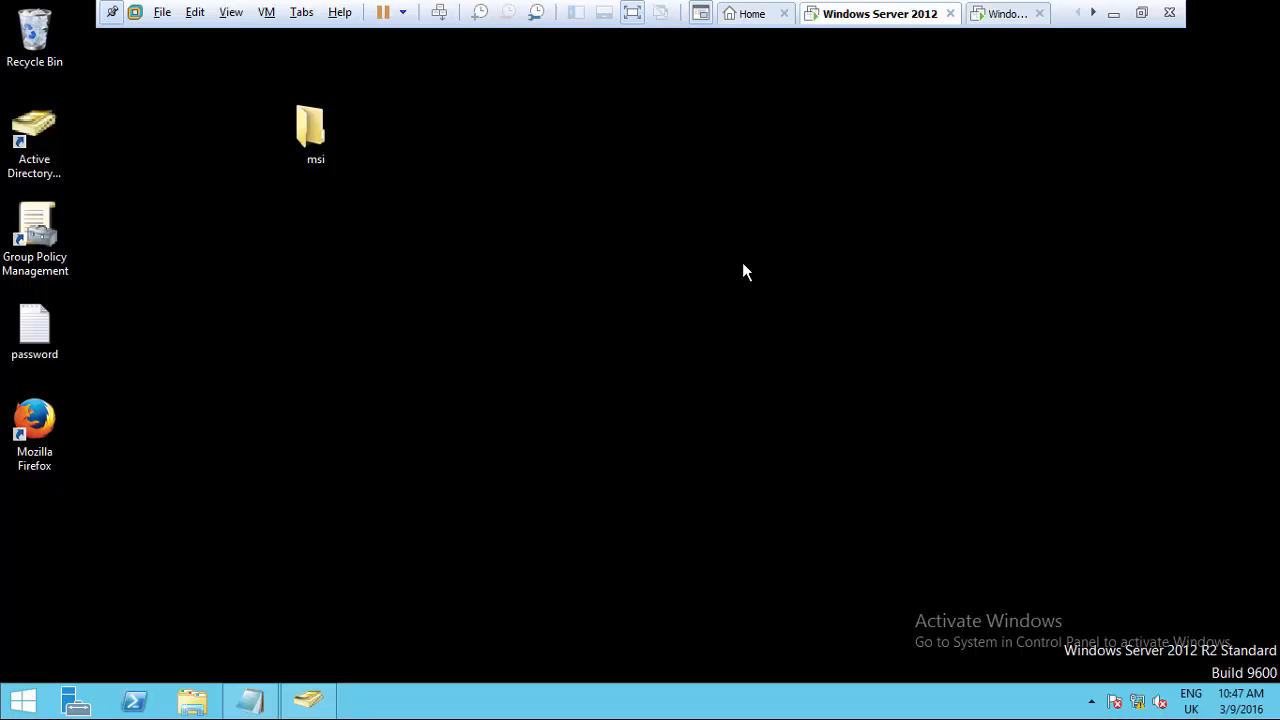
click(34, 173)
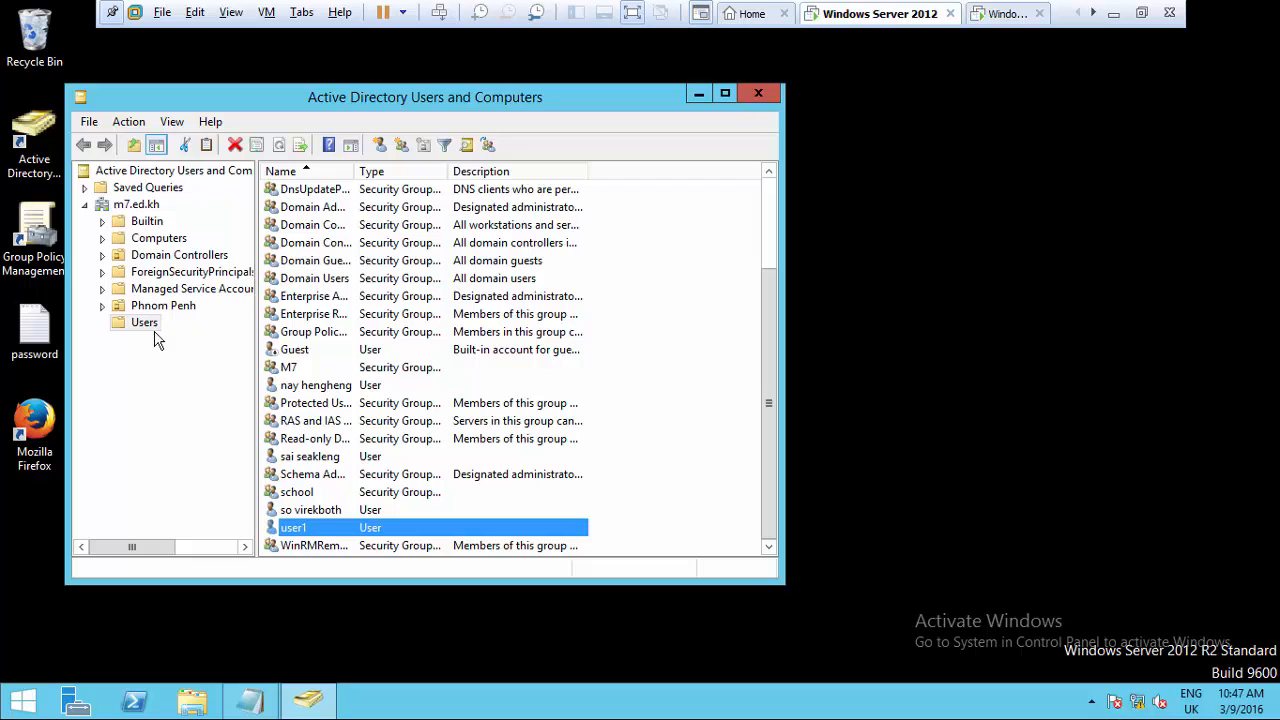
right_click(632, 313)
mouse_move(701, 378)
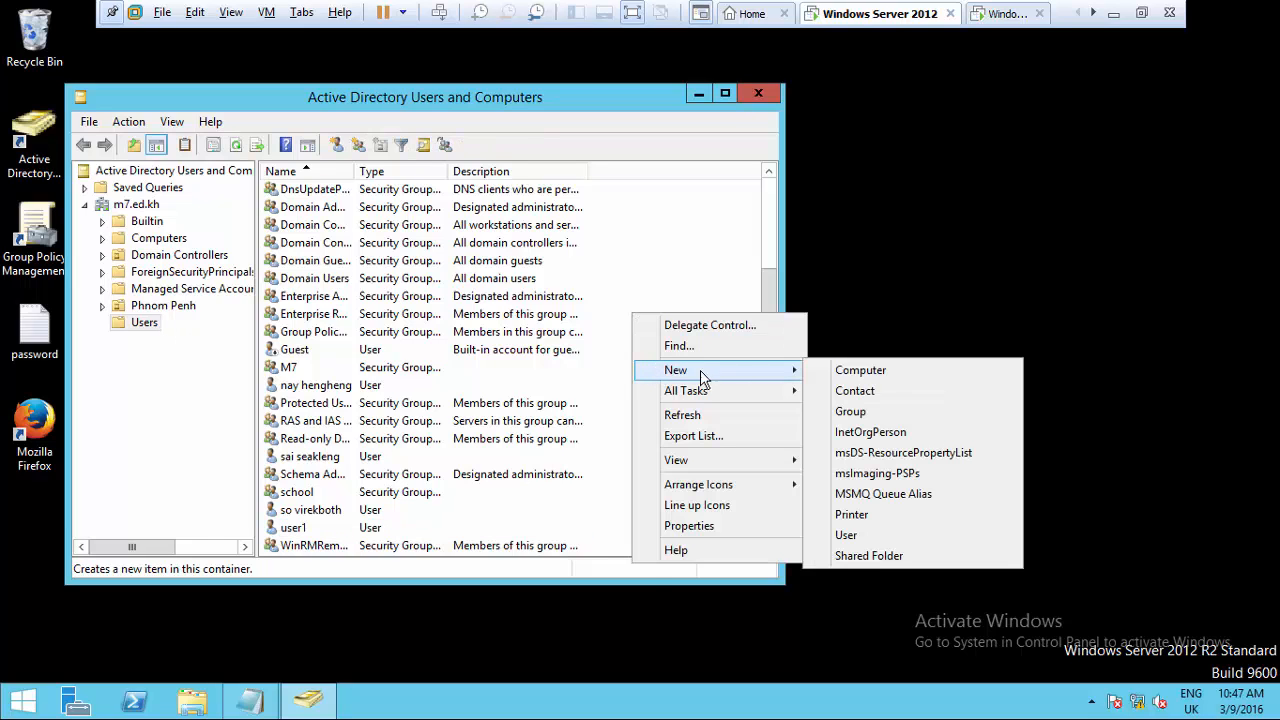
click(889, 537)
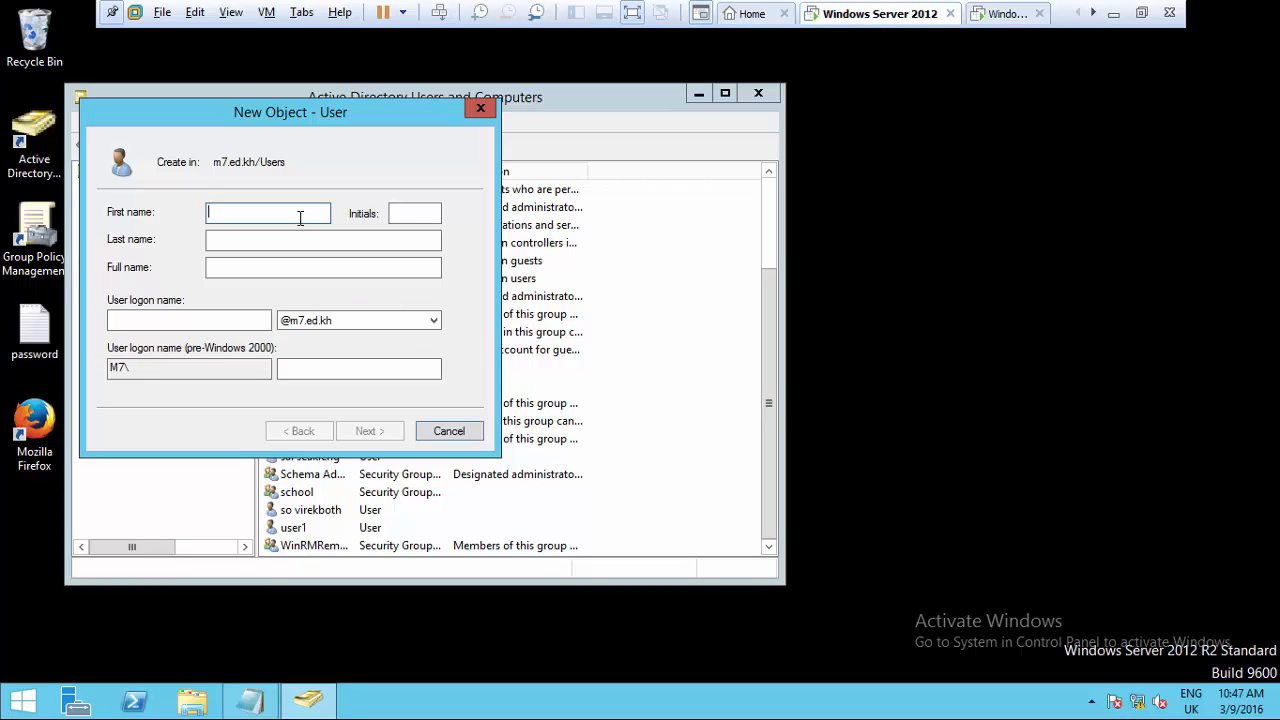
- Enter first name user2 and logon name user2 for the new account
text(user2)
click(218, 321)
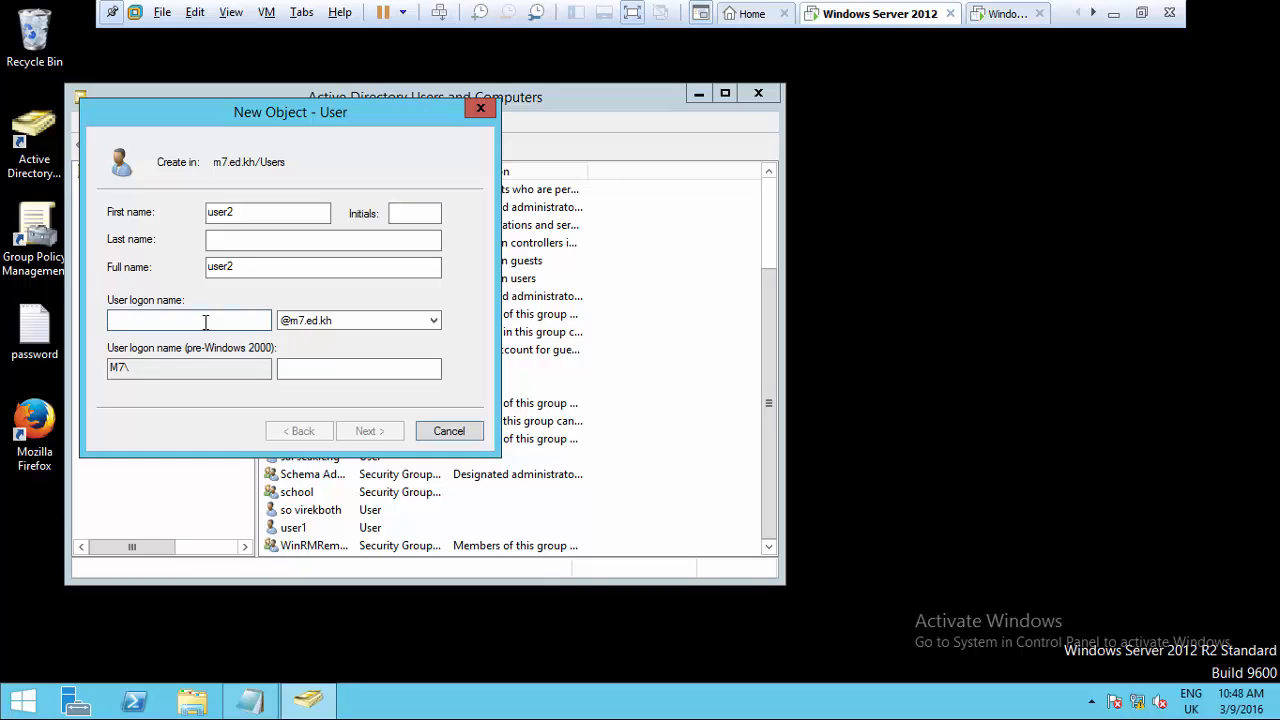
text(user)
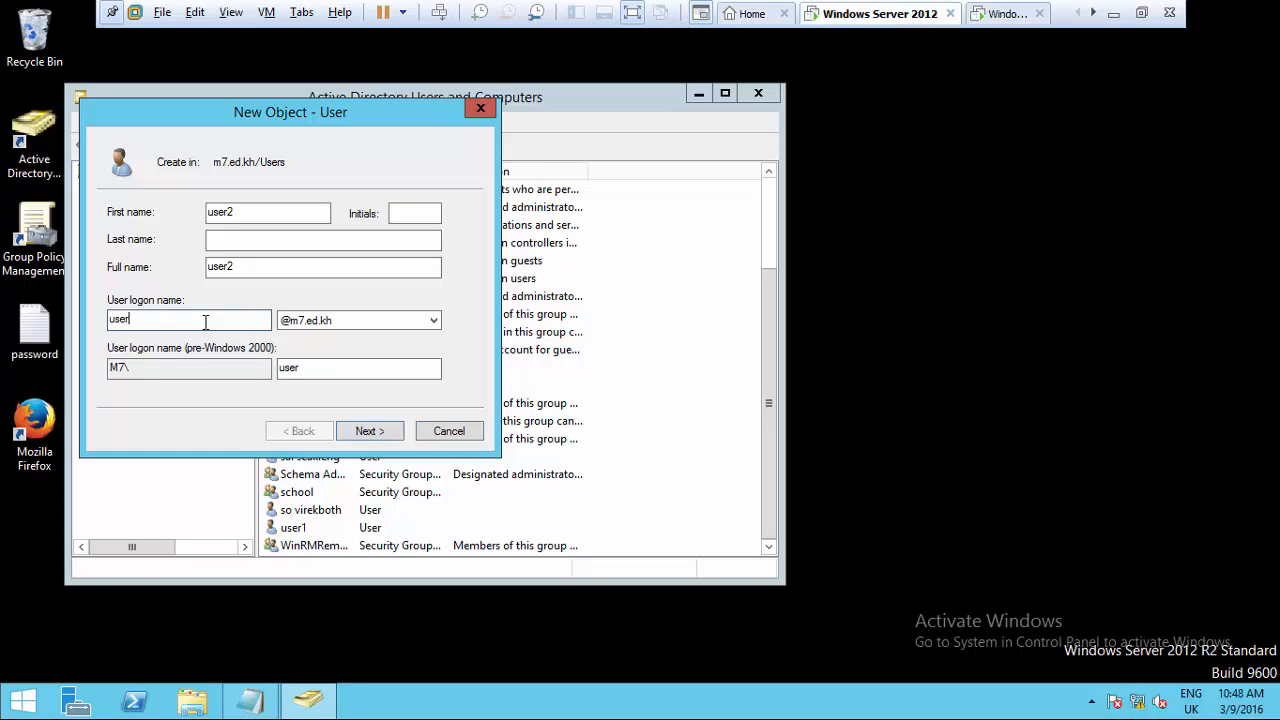
text(2)
click(367, 434)
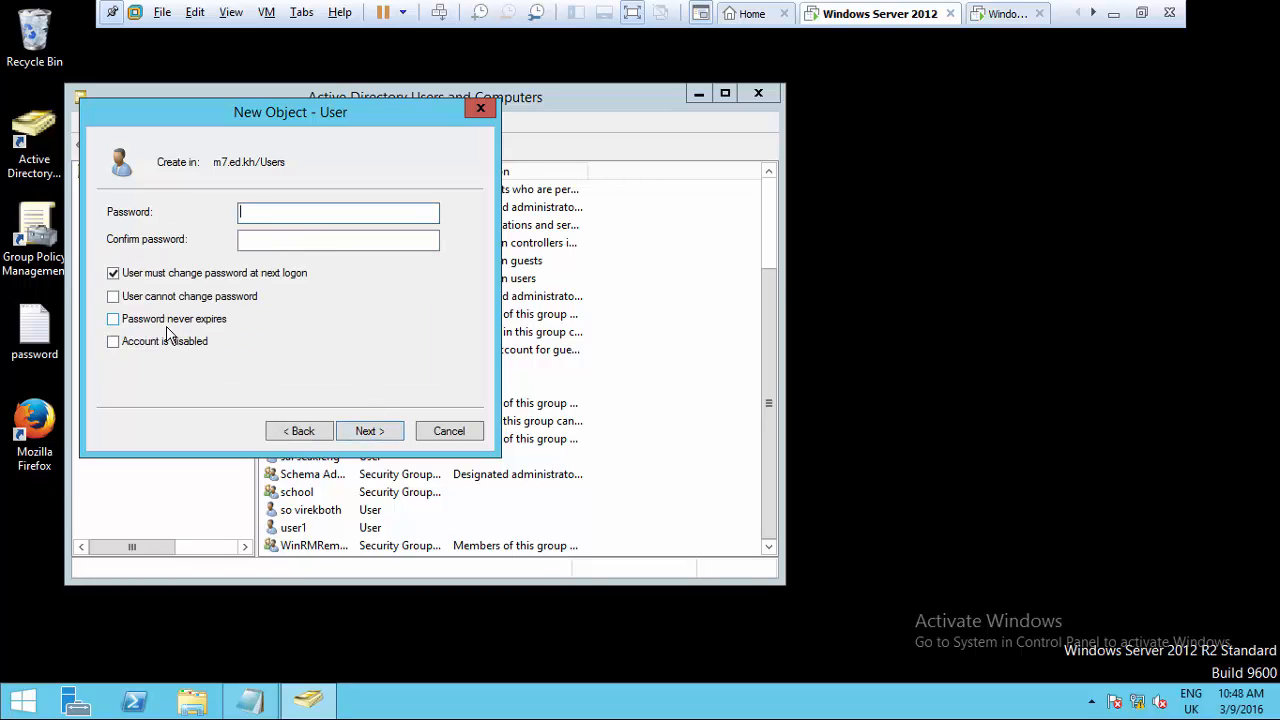
- Set user2's password to never expire, finish the account, and minimize the console
click(113, 319)
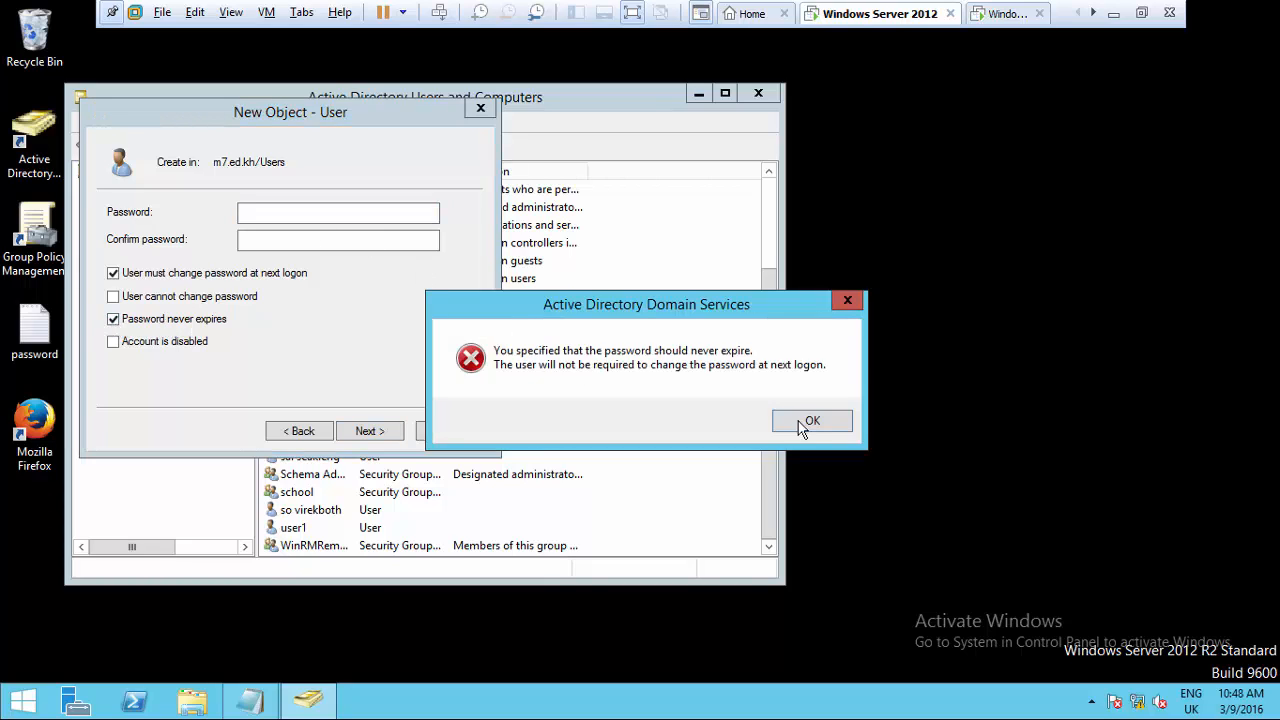
click(831, 428)
click(369, 214)
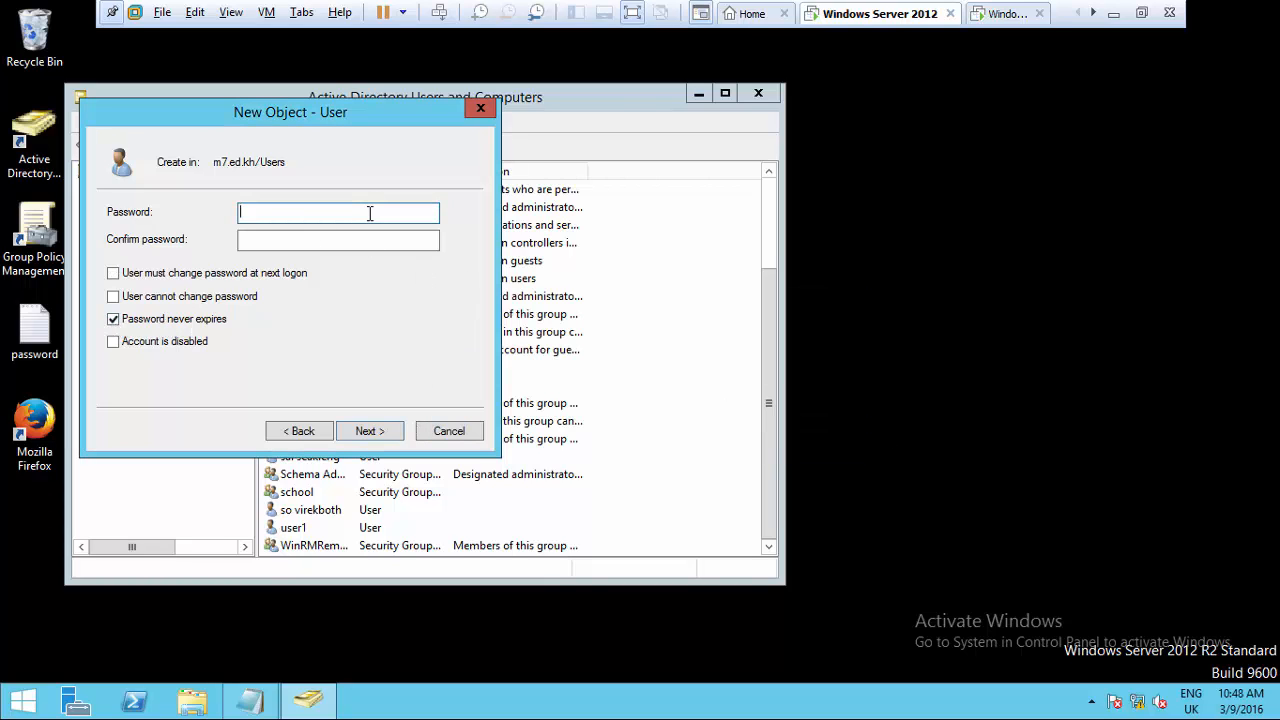
text(••••)
key(BackSpace)
key(BackSpace)
key(BackSpace)
key(BackSpace)
text(••••••••••••)
click(323, 248)
text(•••••)
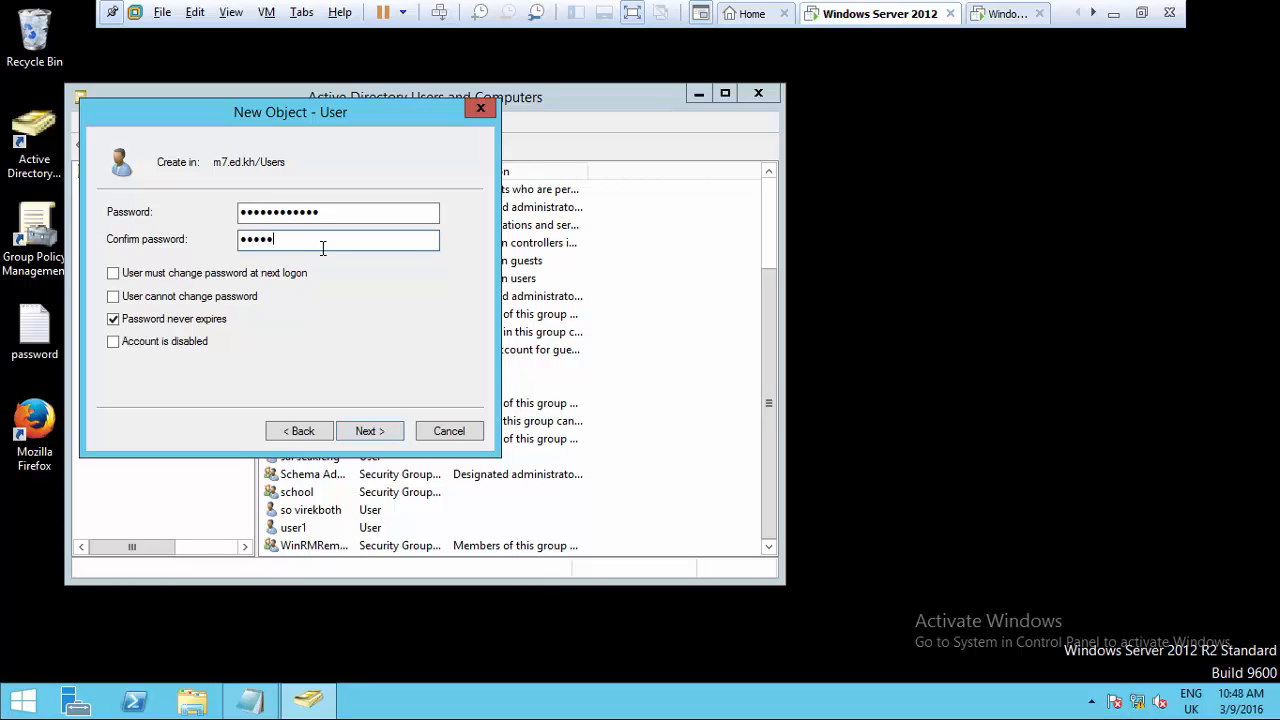
text(••••••)
key(Return)
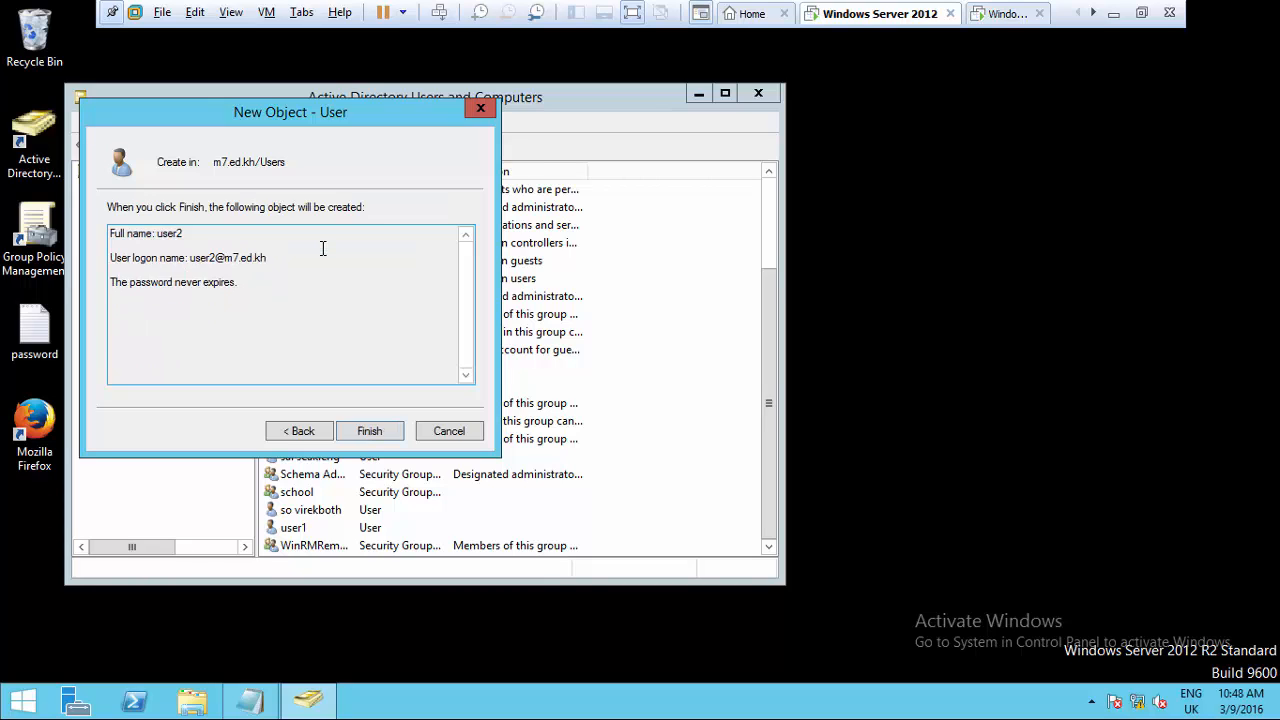
click(368, 432)
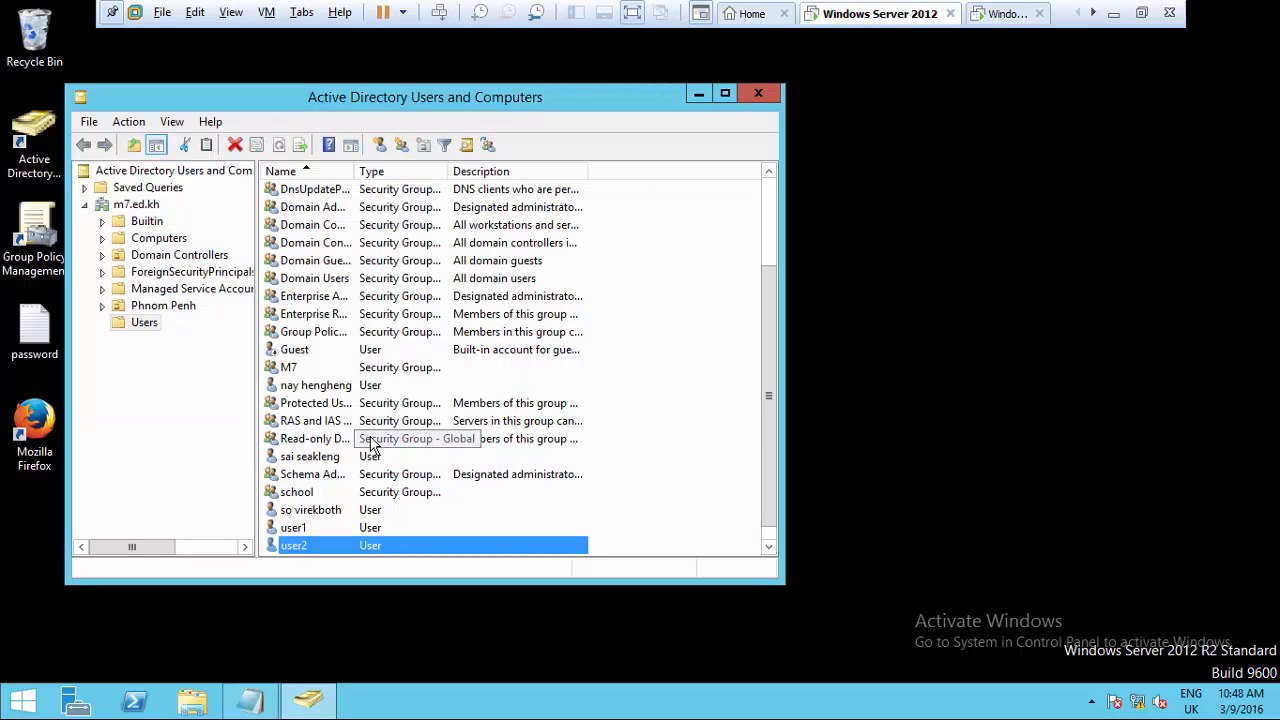
drag(366, 90, 730, 102)
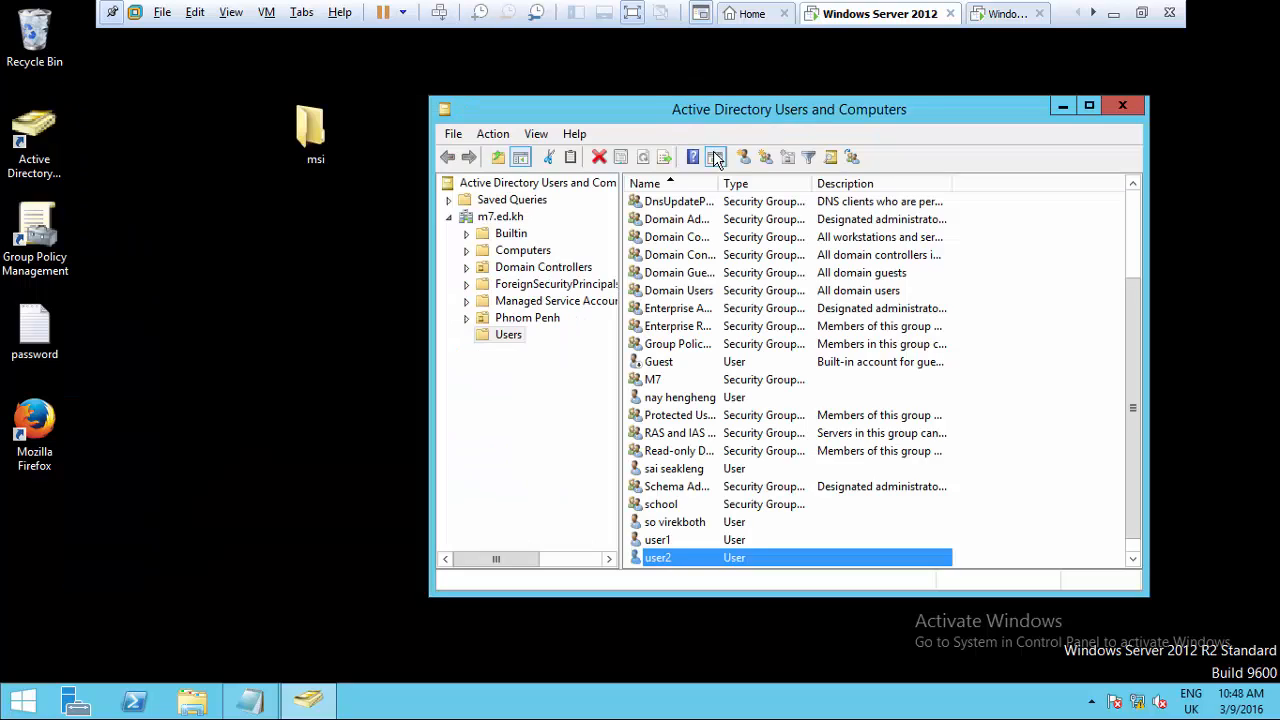
click(1062, 107)
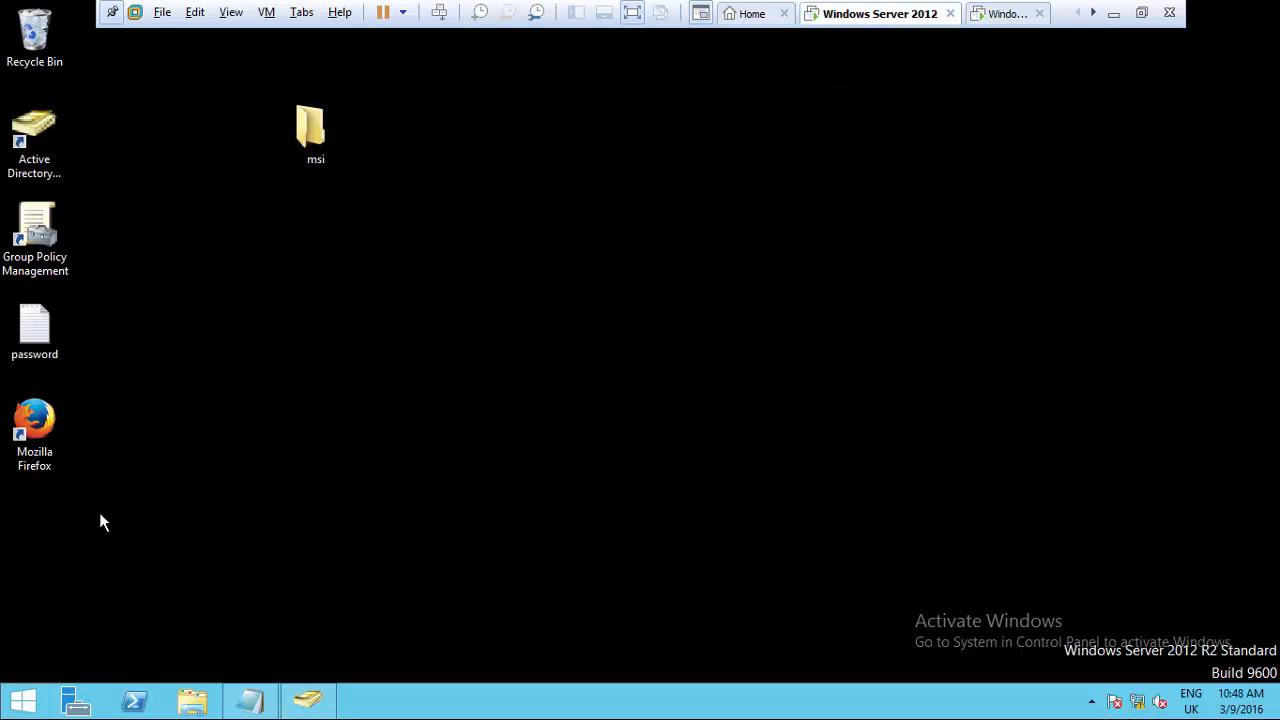
- Open Local Disk (C:) in File Explorer and add a new folder named Roaming
click(192, 705)
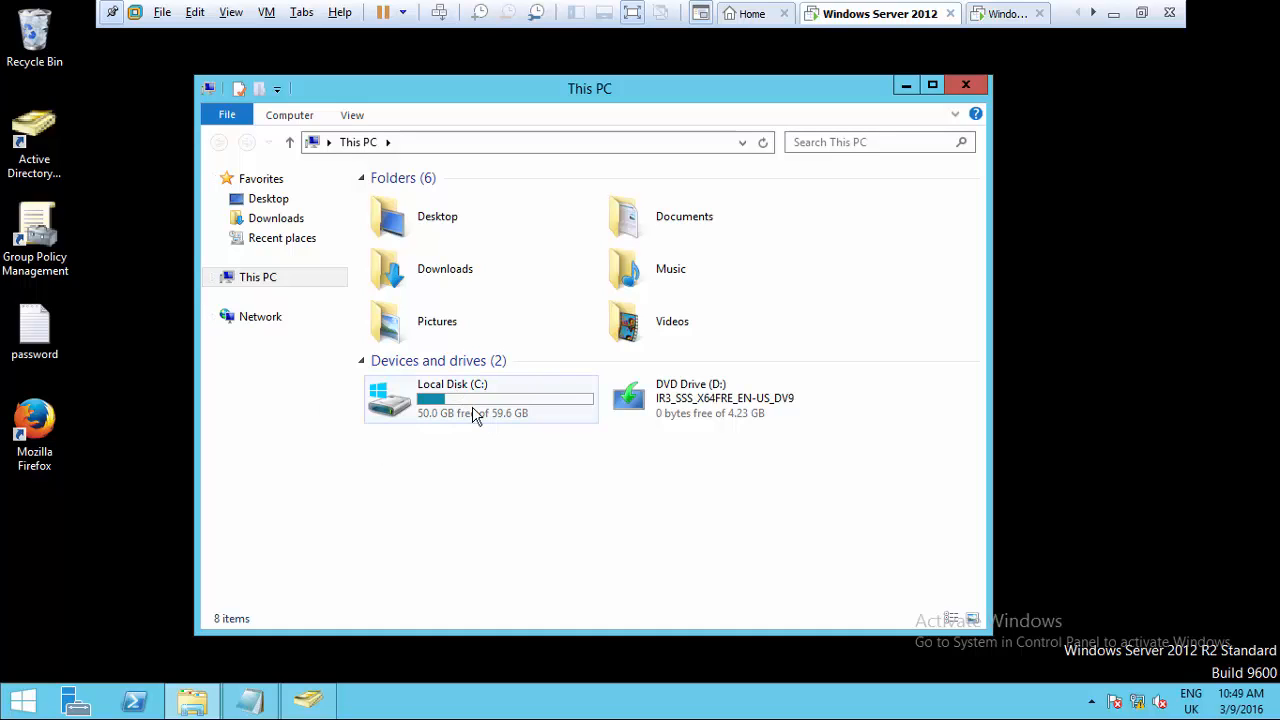
double_click(474, 415)
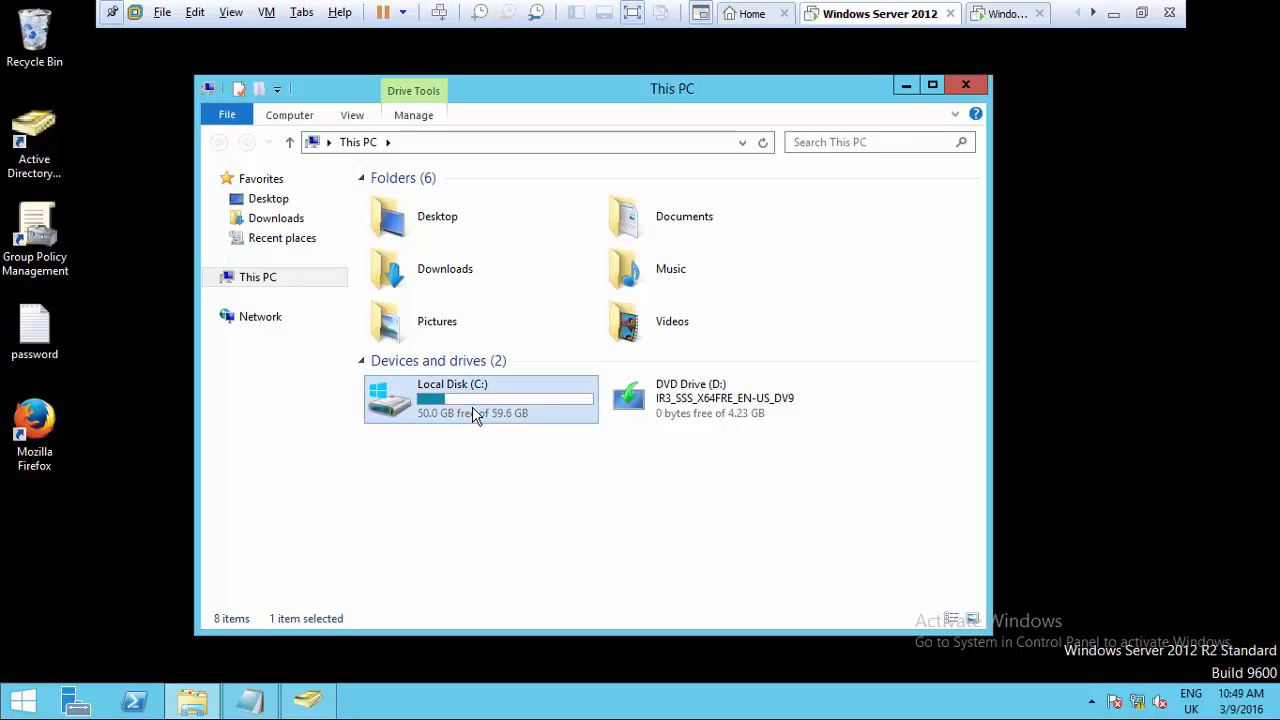
right_click(424, 372)
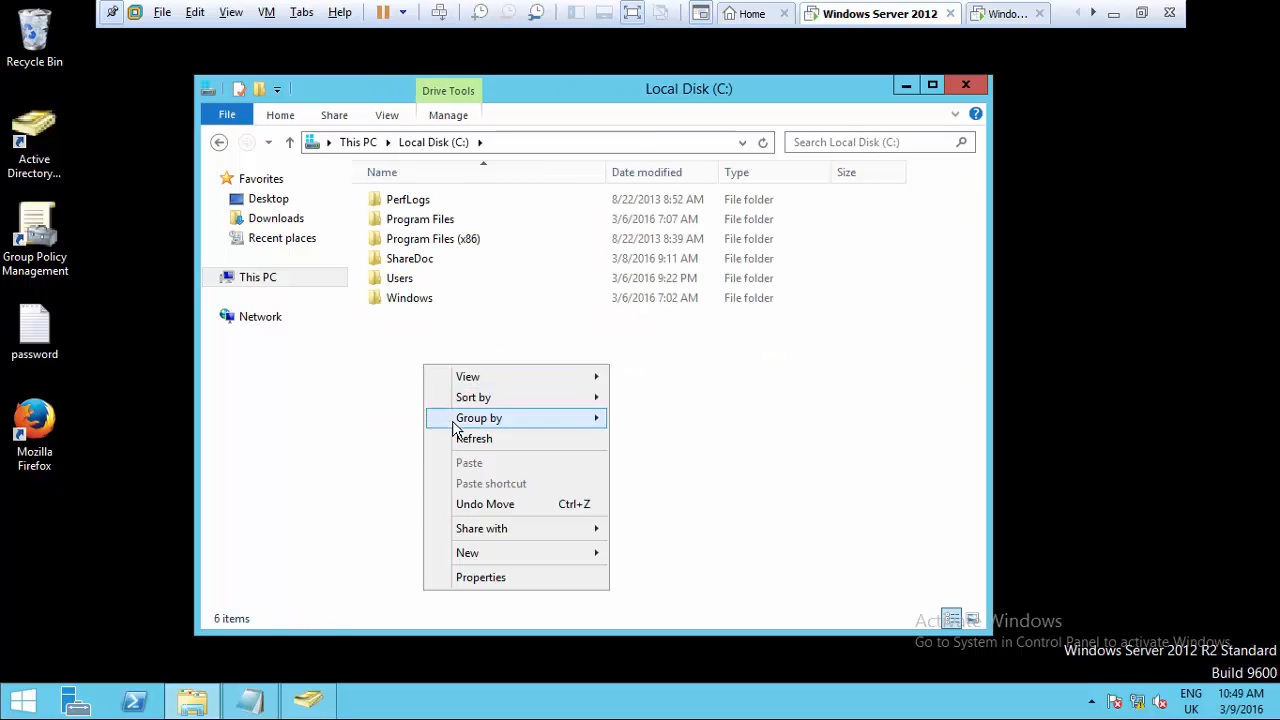
mouse_move(497, 552)
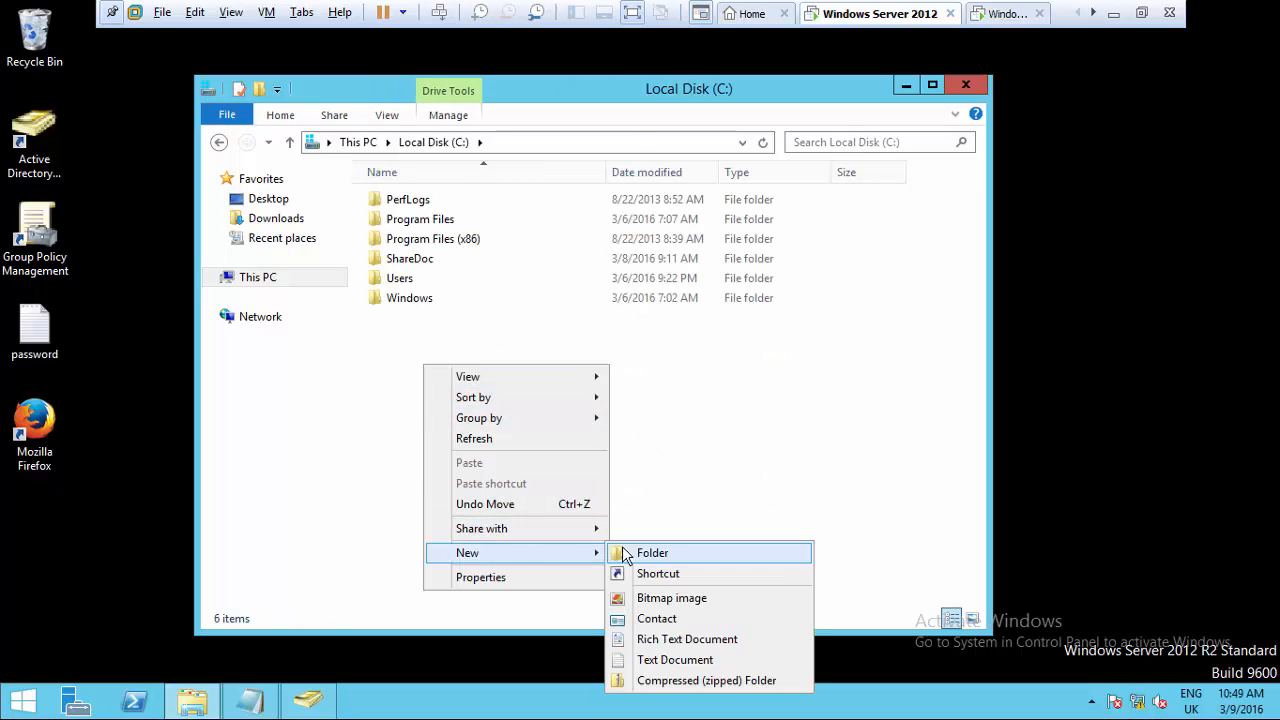
click(655, 555)
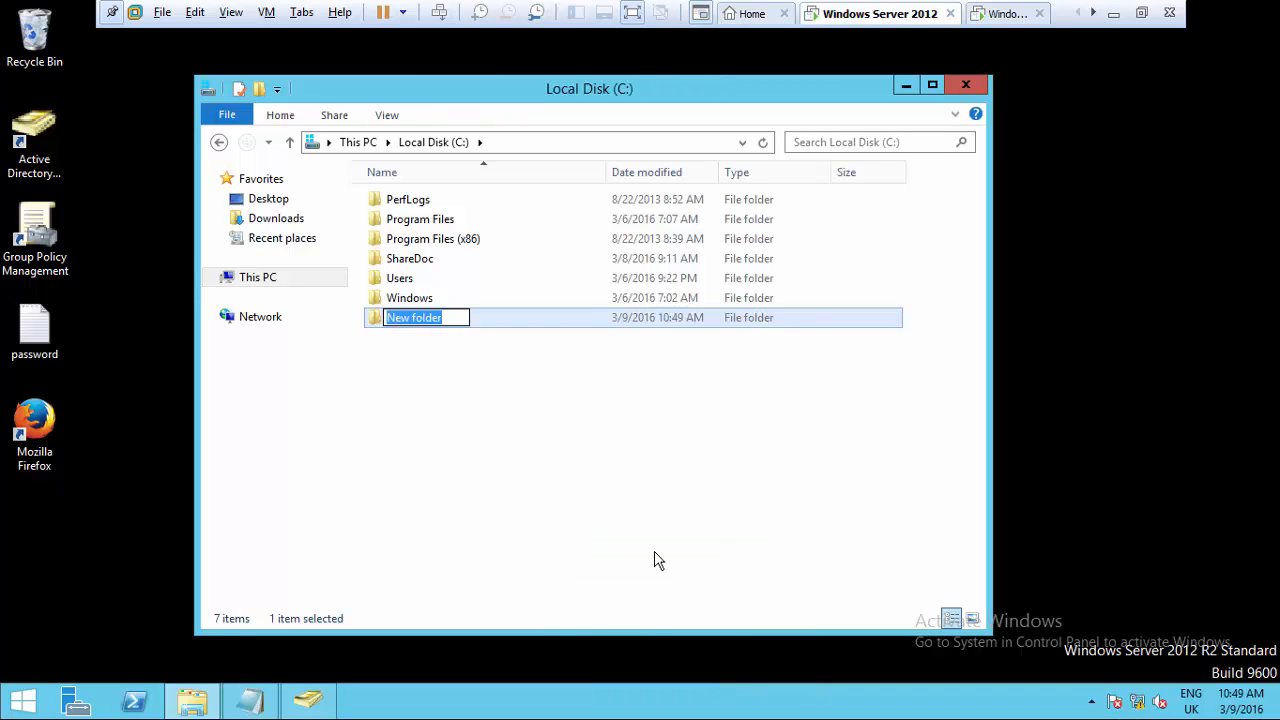
text(Ro)
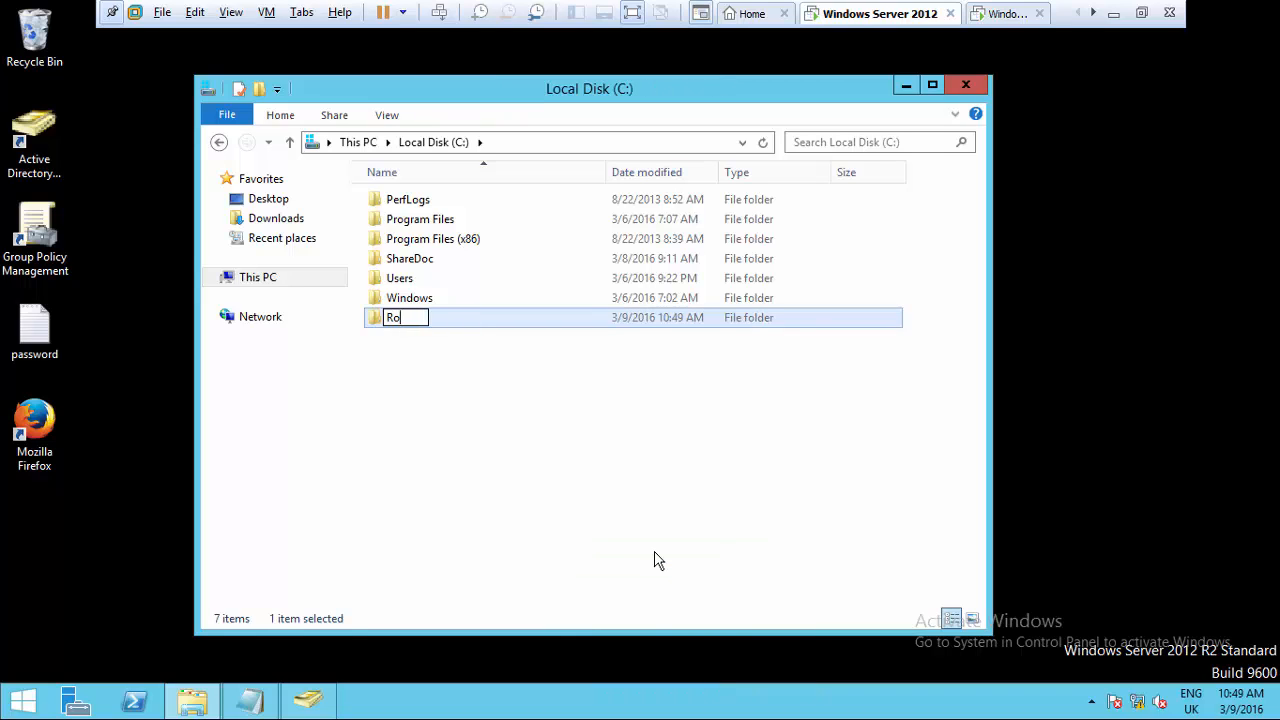
text(aming)
key(Return)
click(553, 472)
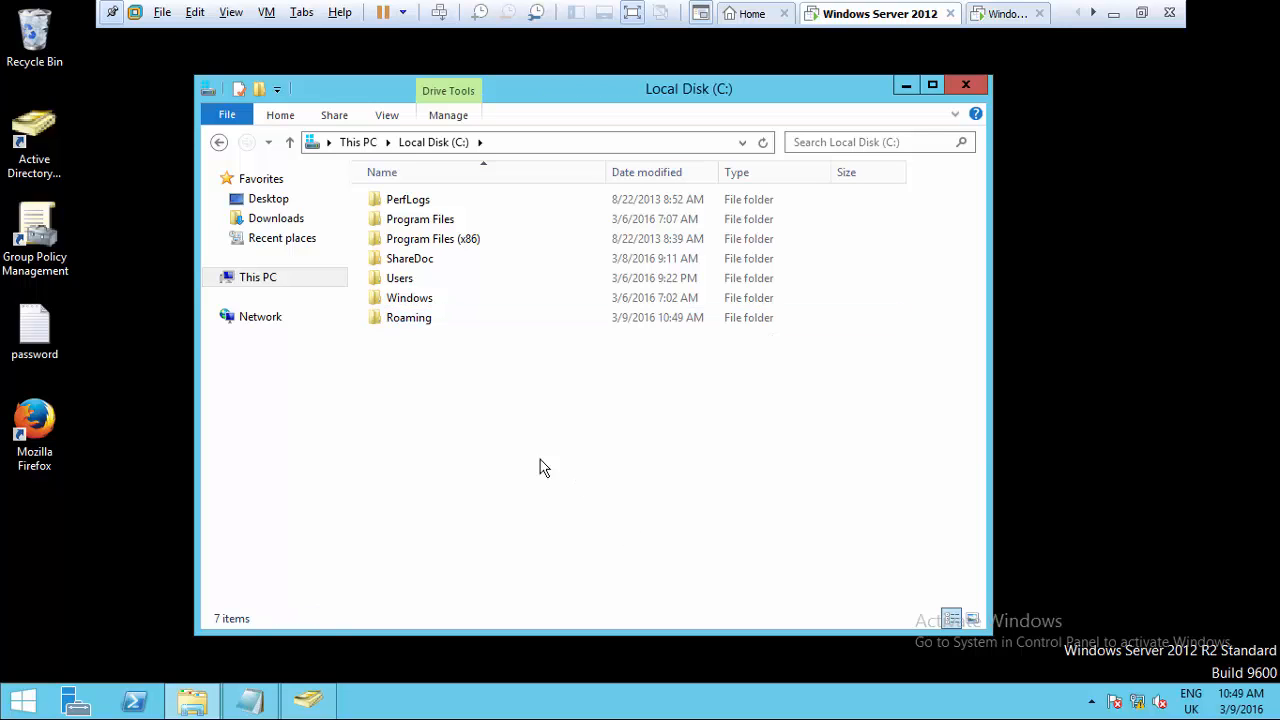
- Share the Roaming folder with user2, granting Read/Write access
right_click(420, 318)
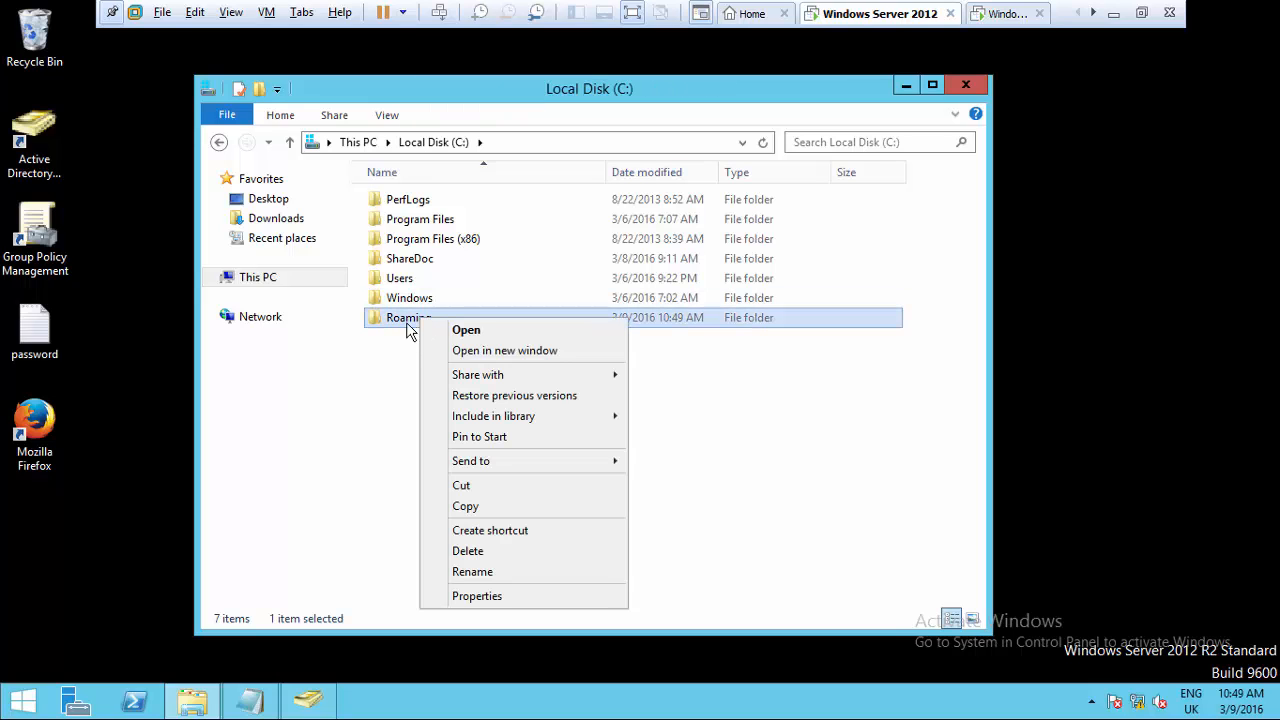
mouse_move(572, 376)
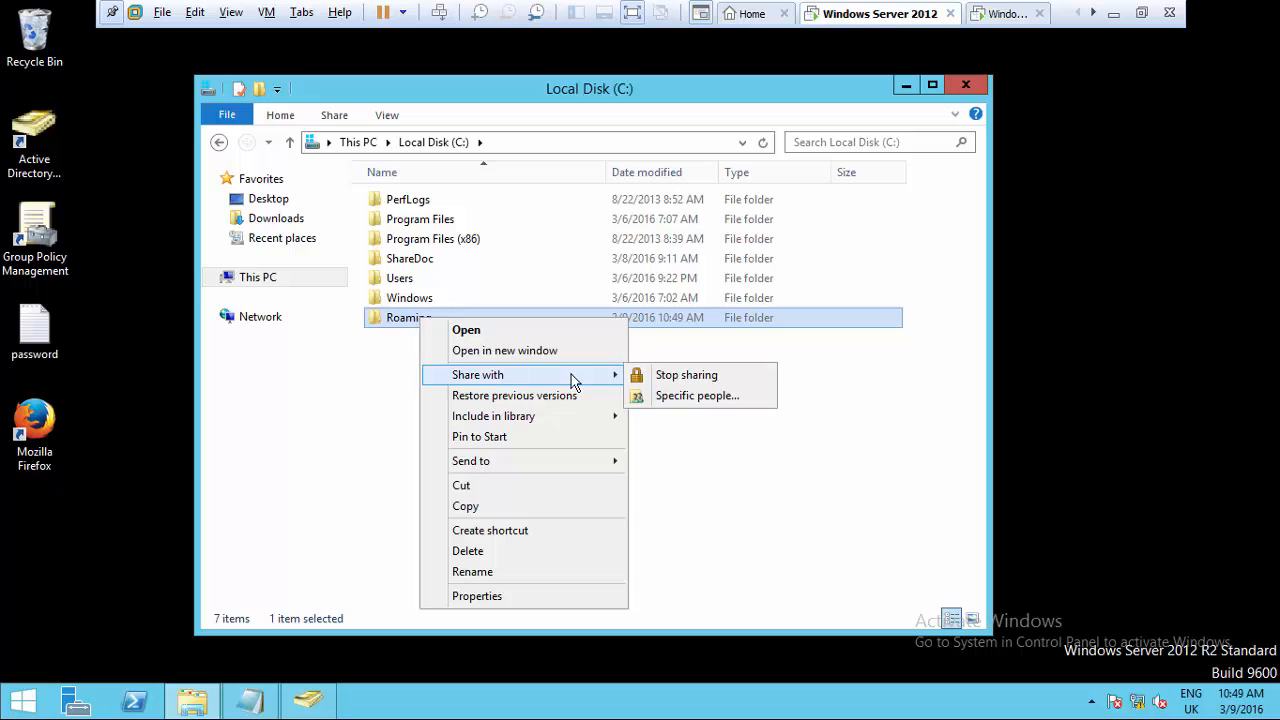
click(682, 398)
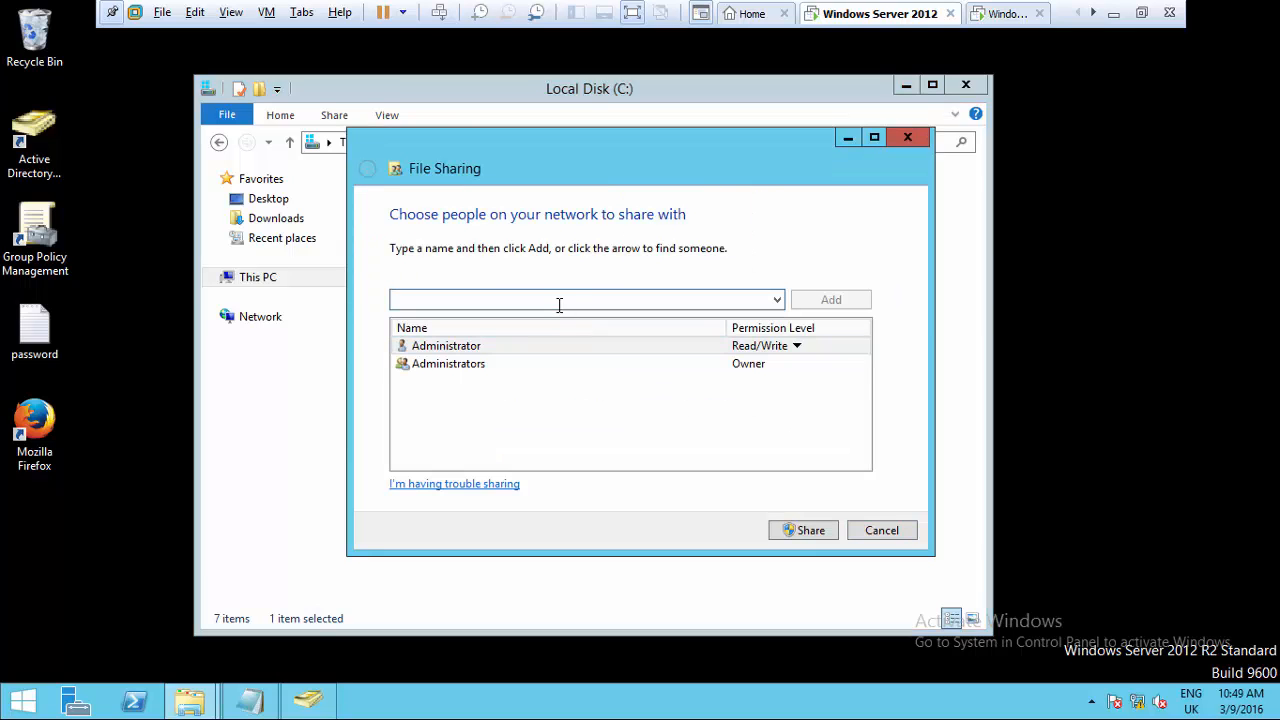
text(uer)
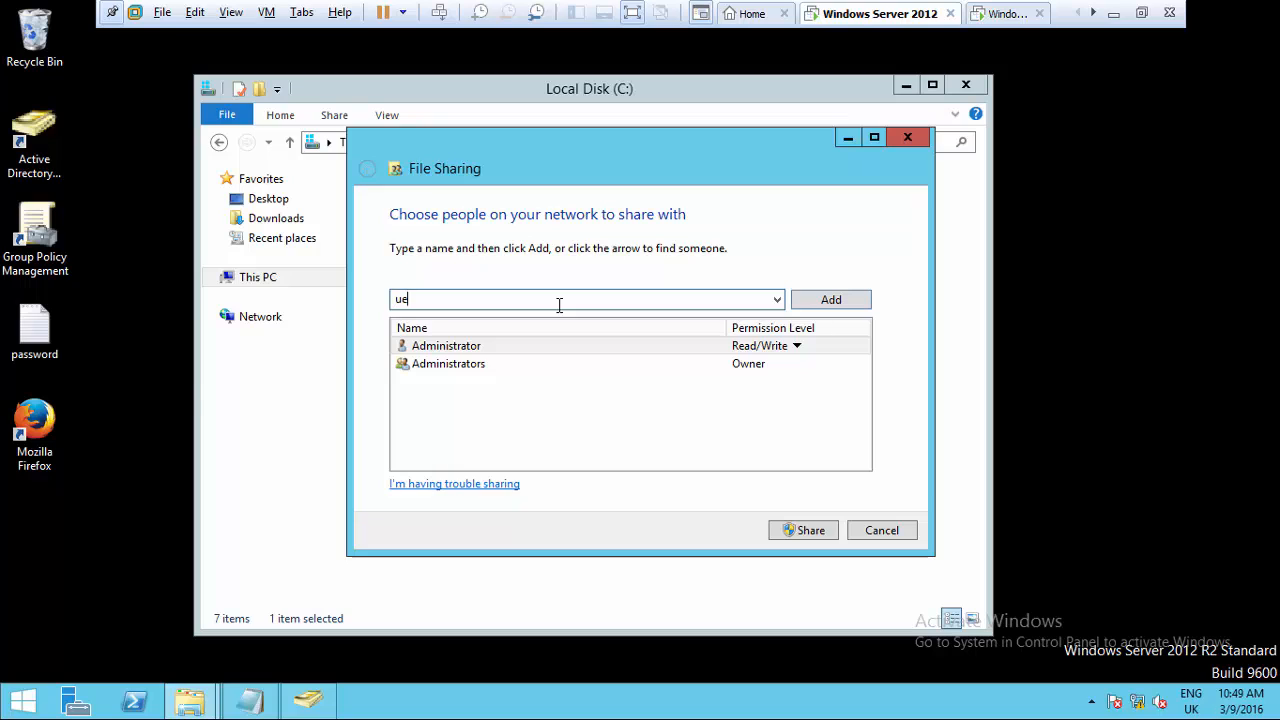
key(BackSpace)
key(BackSpace)
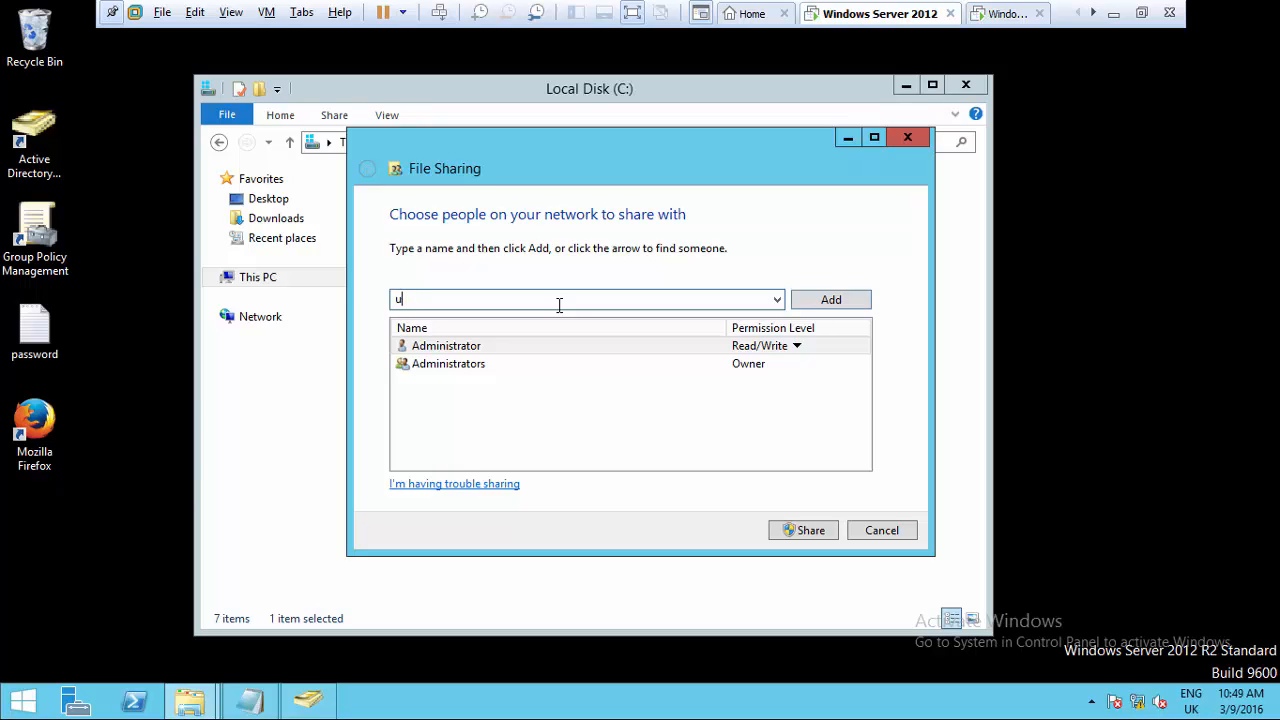
text(ser2)
click(824, 306)
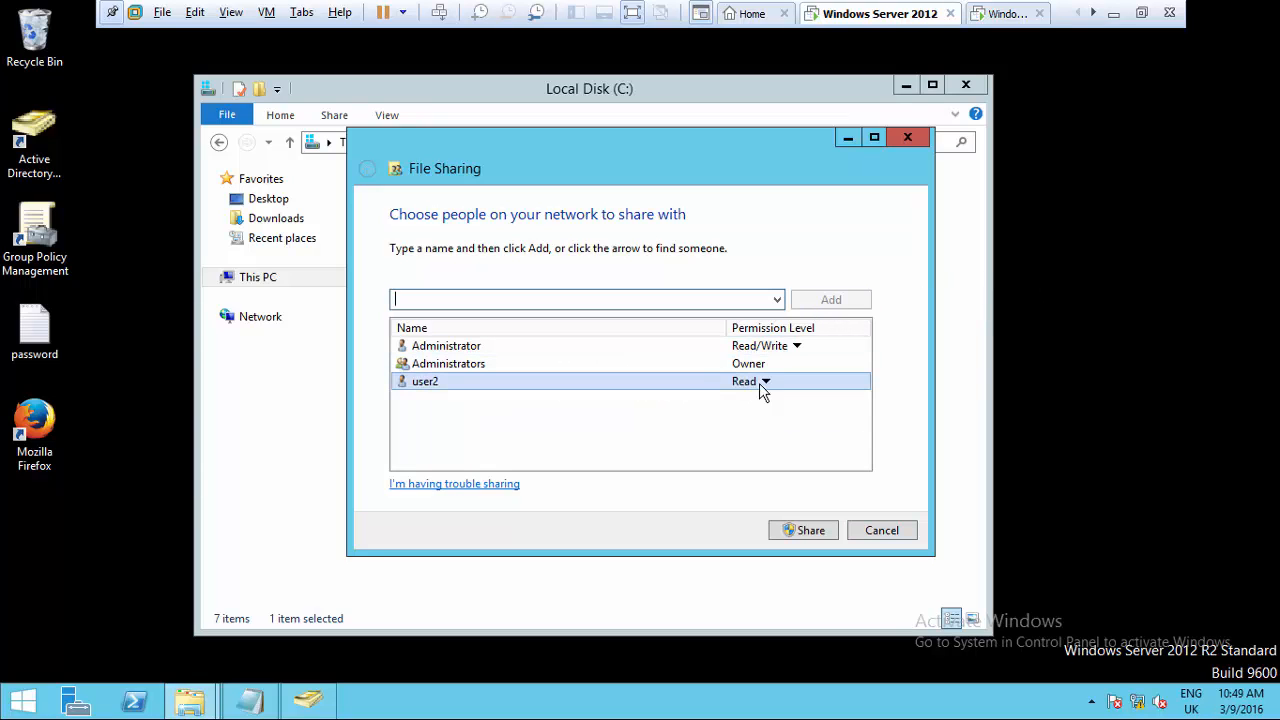
click(765, 381)
click(820, 407)
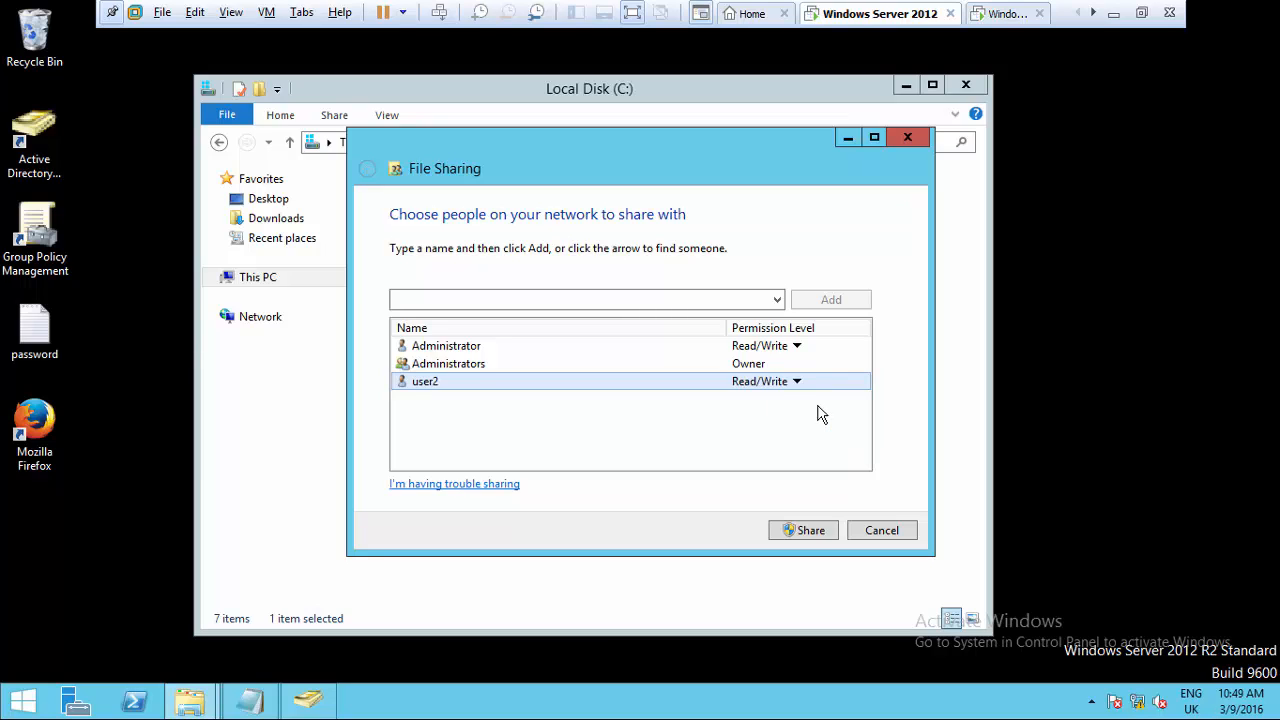
click(808, 533)
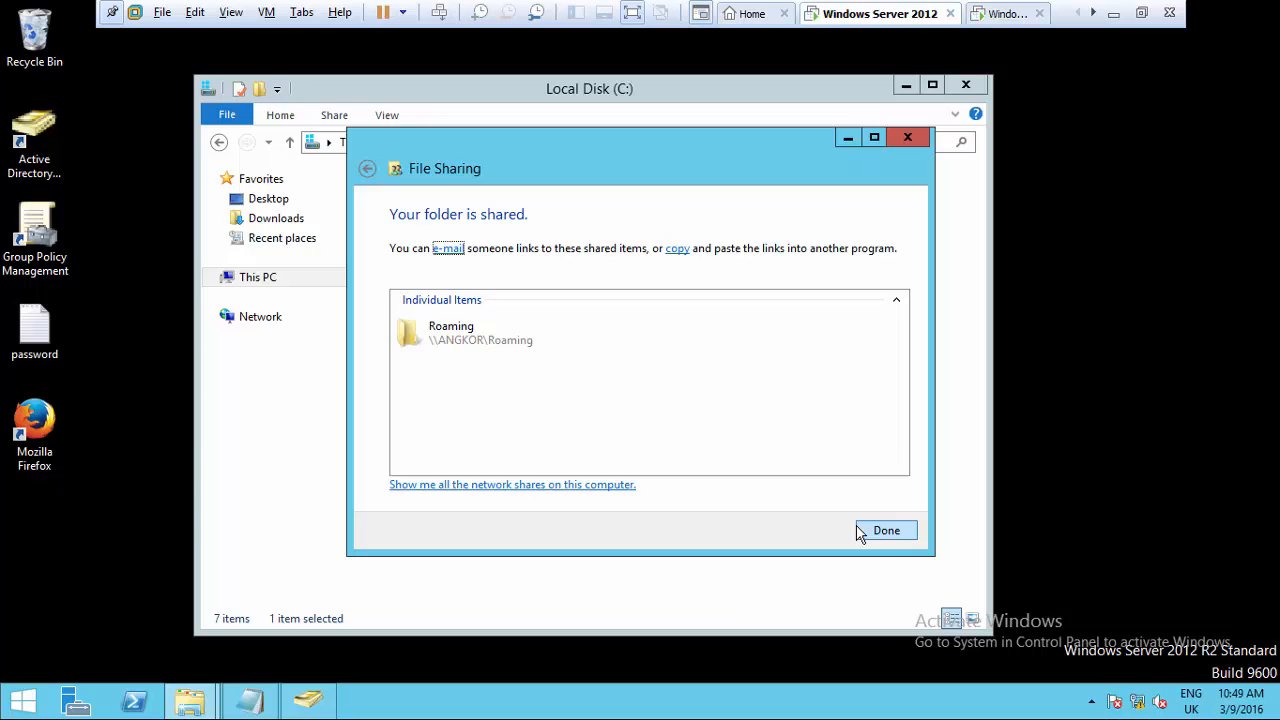
click(566, 485)
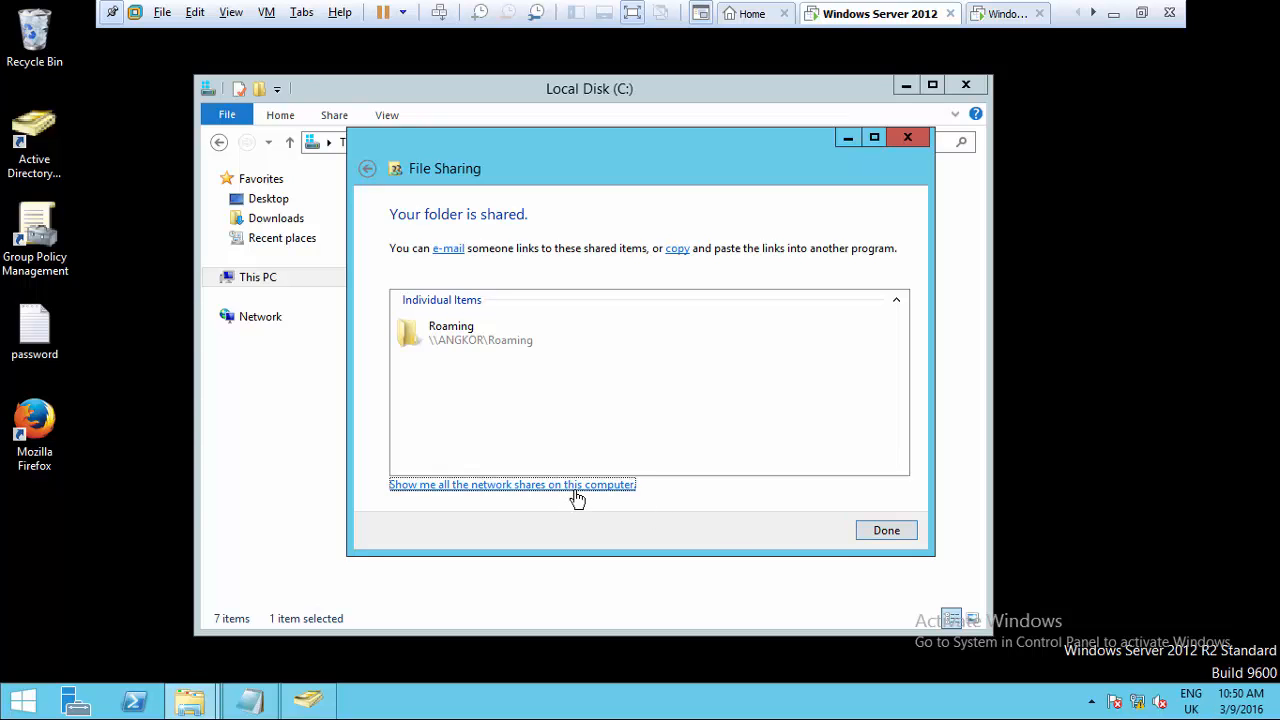
- Check in Roaming's Advanced Sharing permissions that Everyone has Full Control
click(880, 534)
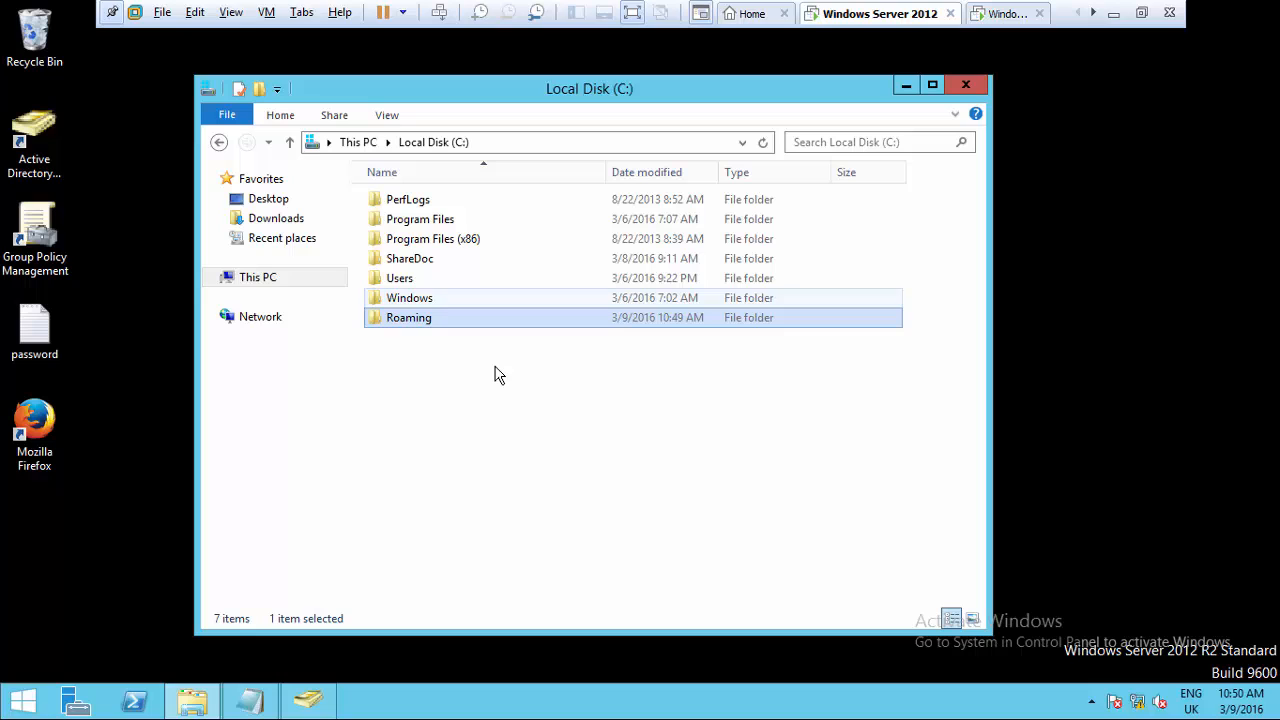
right_click(408, 317)
click(464, 594)
click(490, 268)
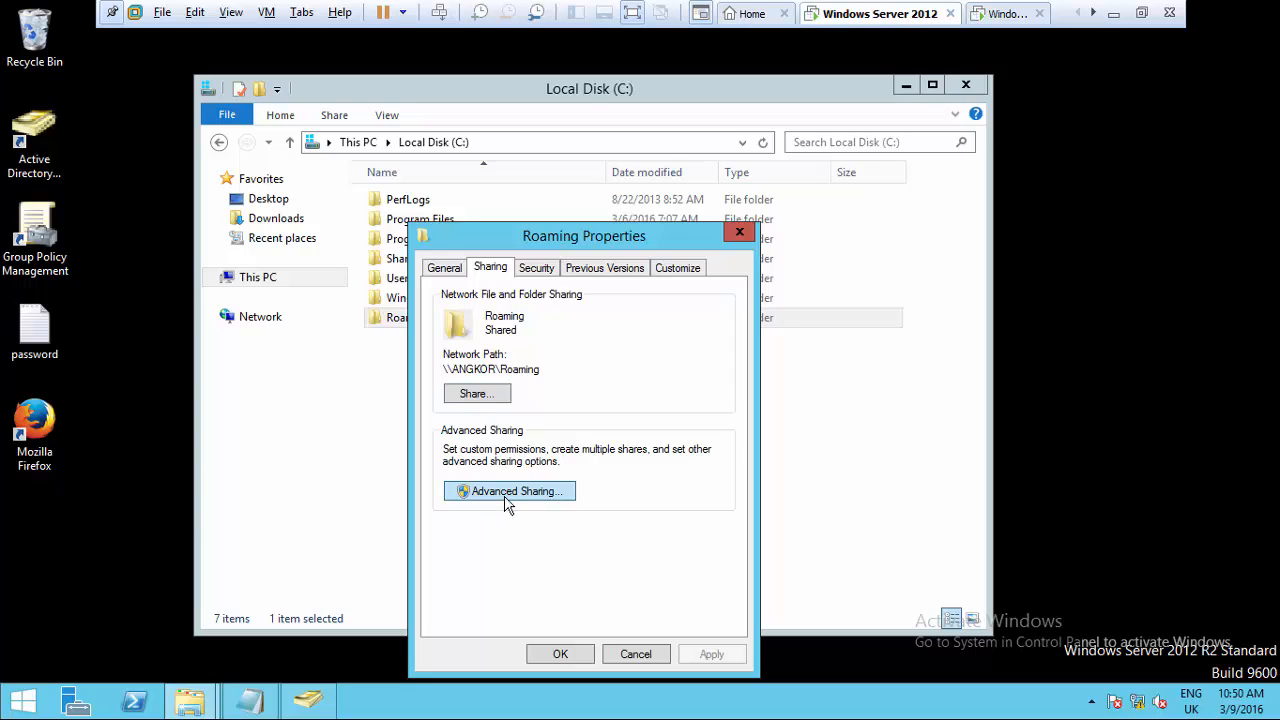
click(505, 491)
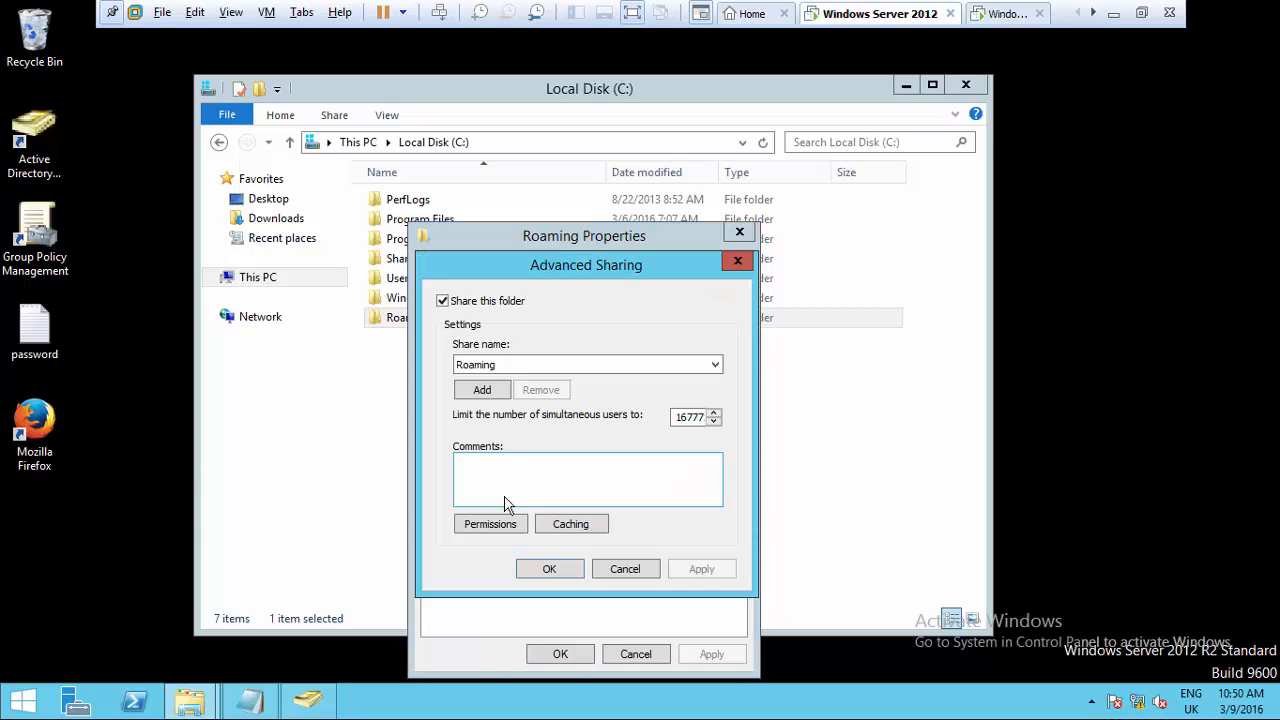
click(511, 528)
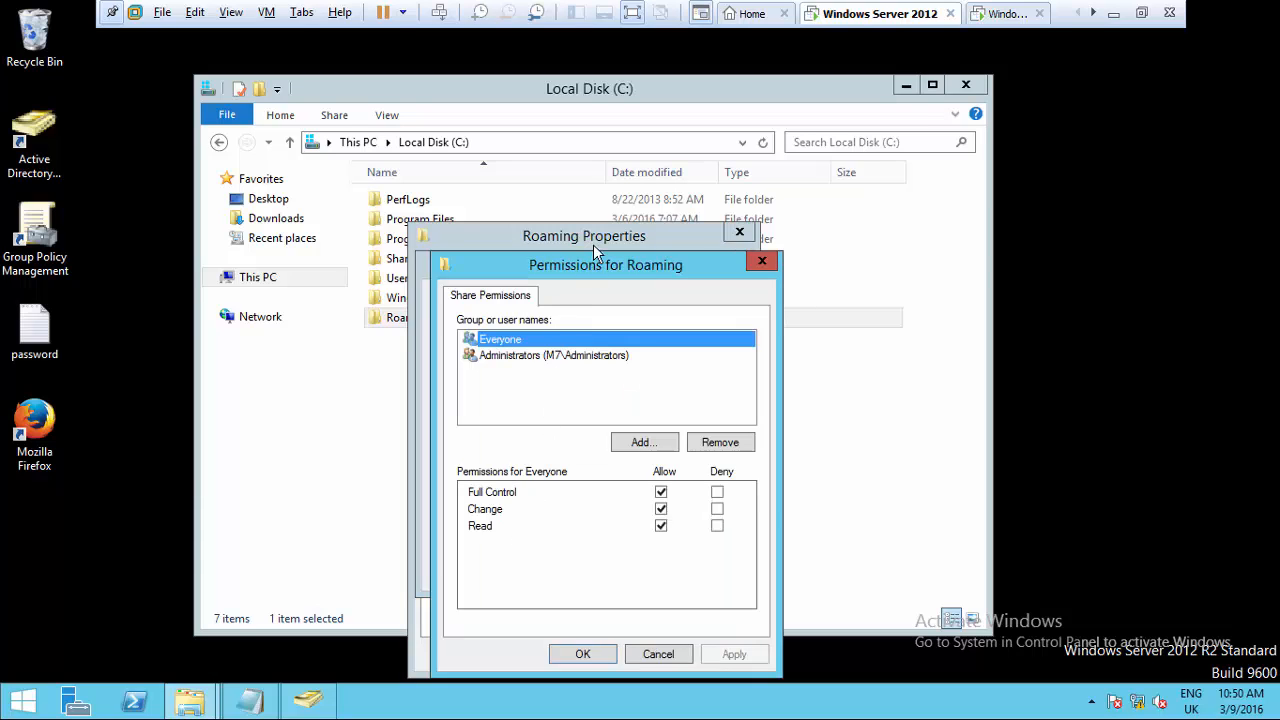
drag(611, 262, 650, 140)
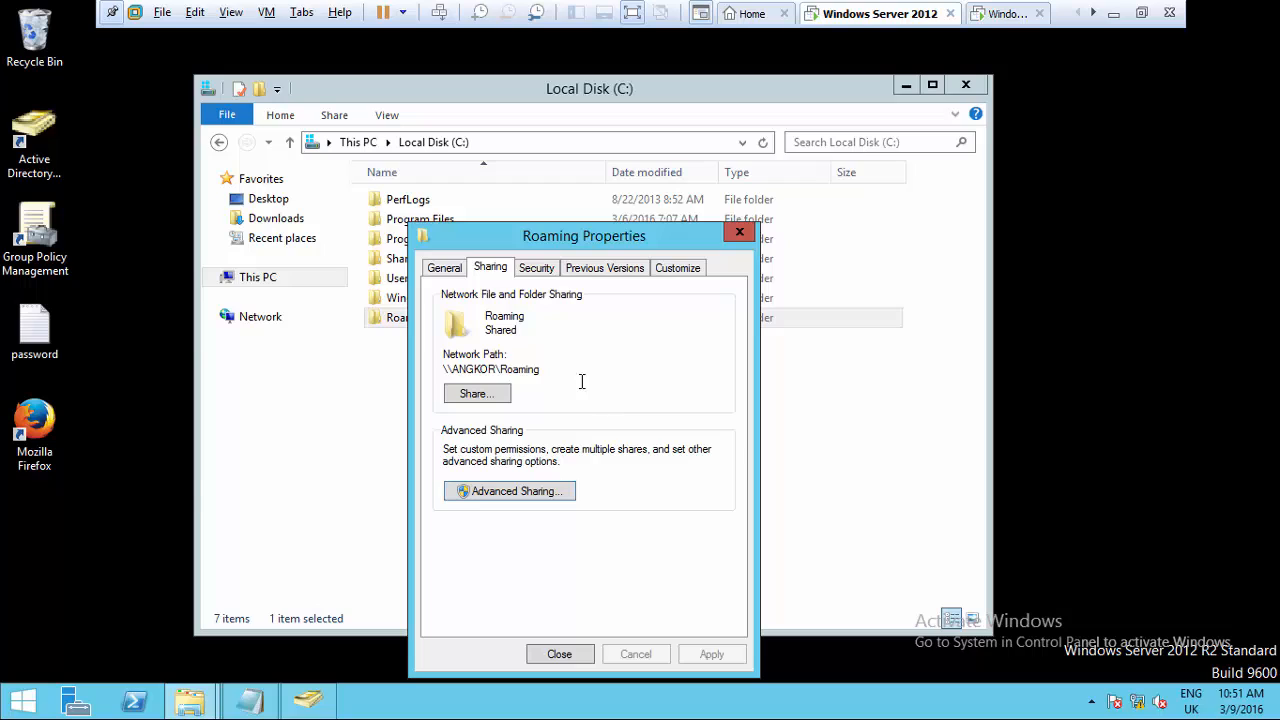
- Select the network path \\ANGKOR\Roaming and close the folder's properties
drag(548, 369, 445, 374)
key(ctrl+c)
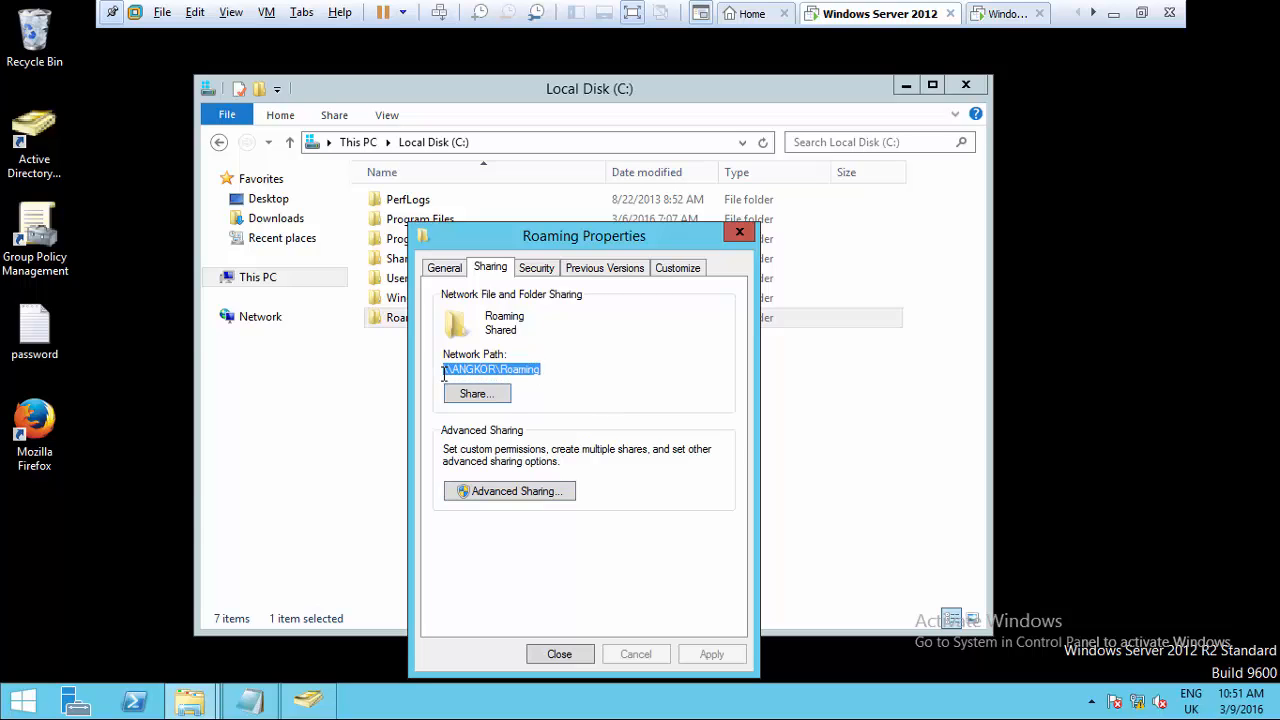
click(571, 658)
click(472, 394)
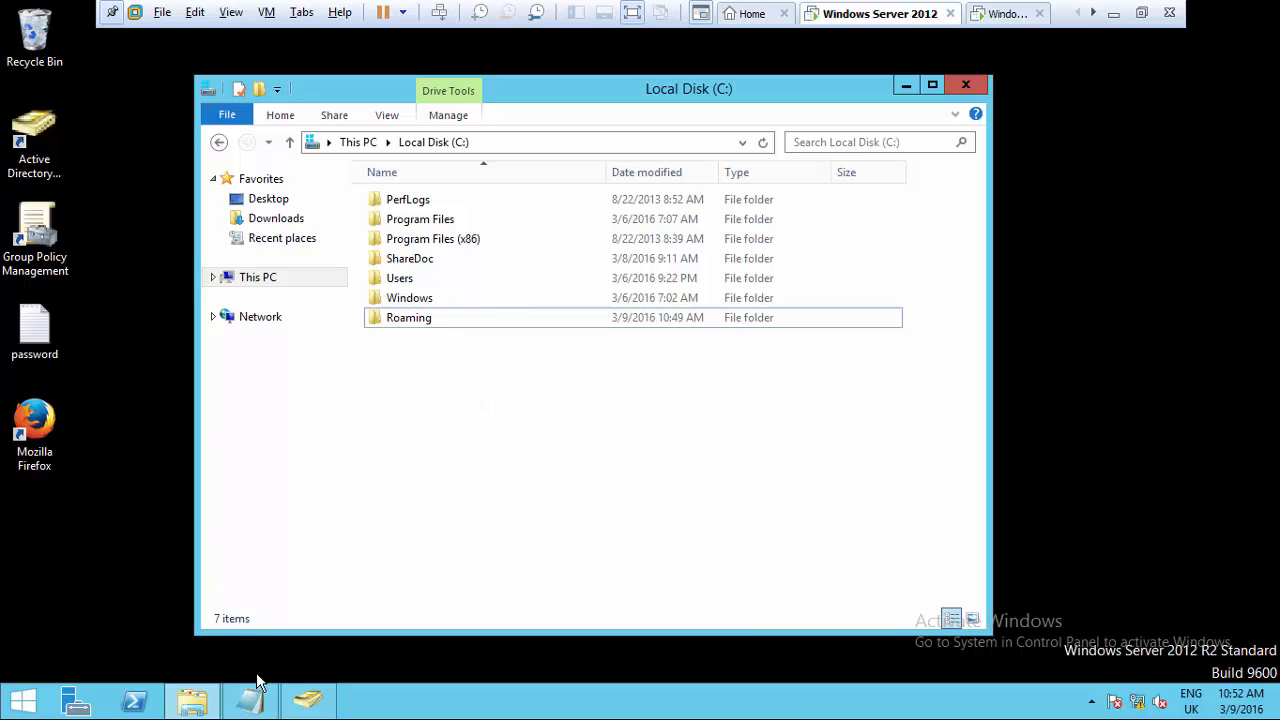
- Paste \\ANGKOR\Roaming\ into user2's profile path in its account properties
click(310, 704)
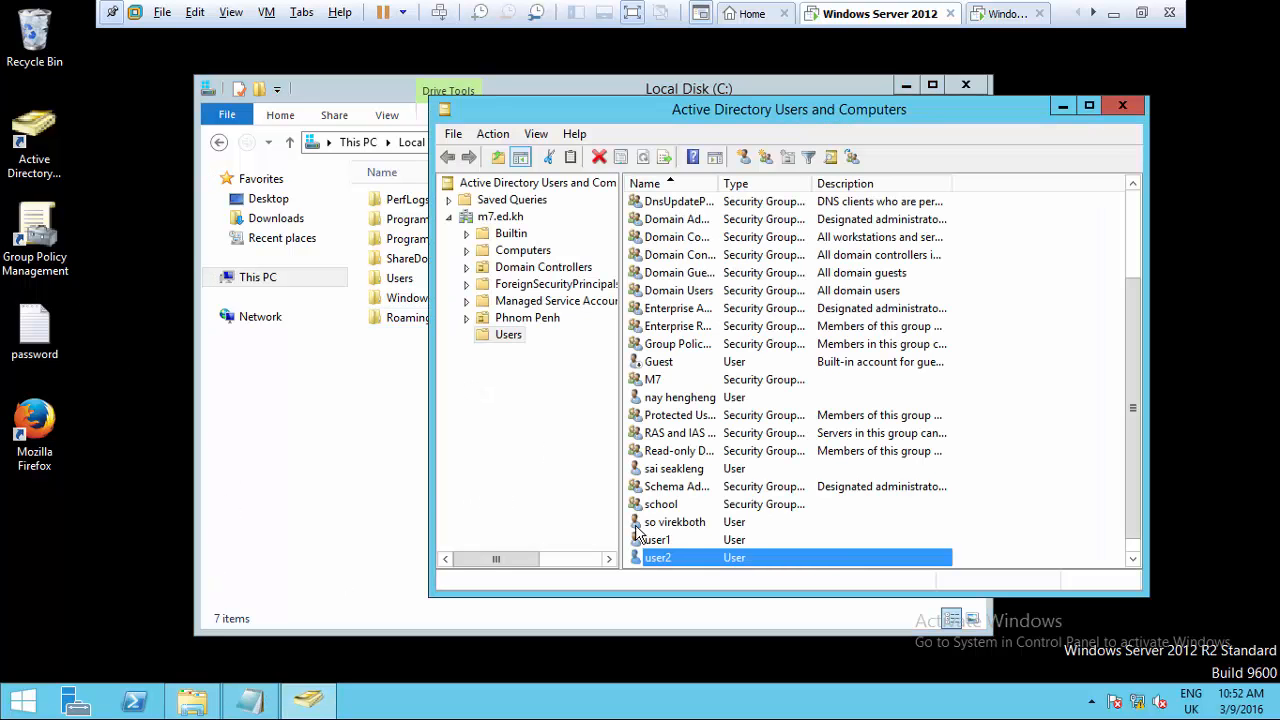
right_click(658, 562)
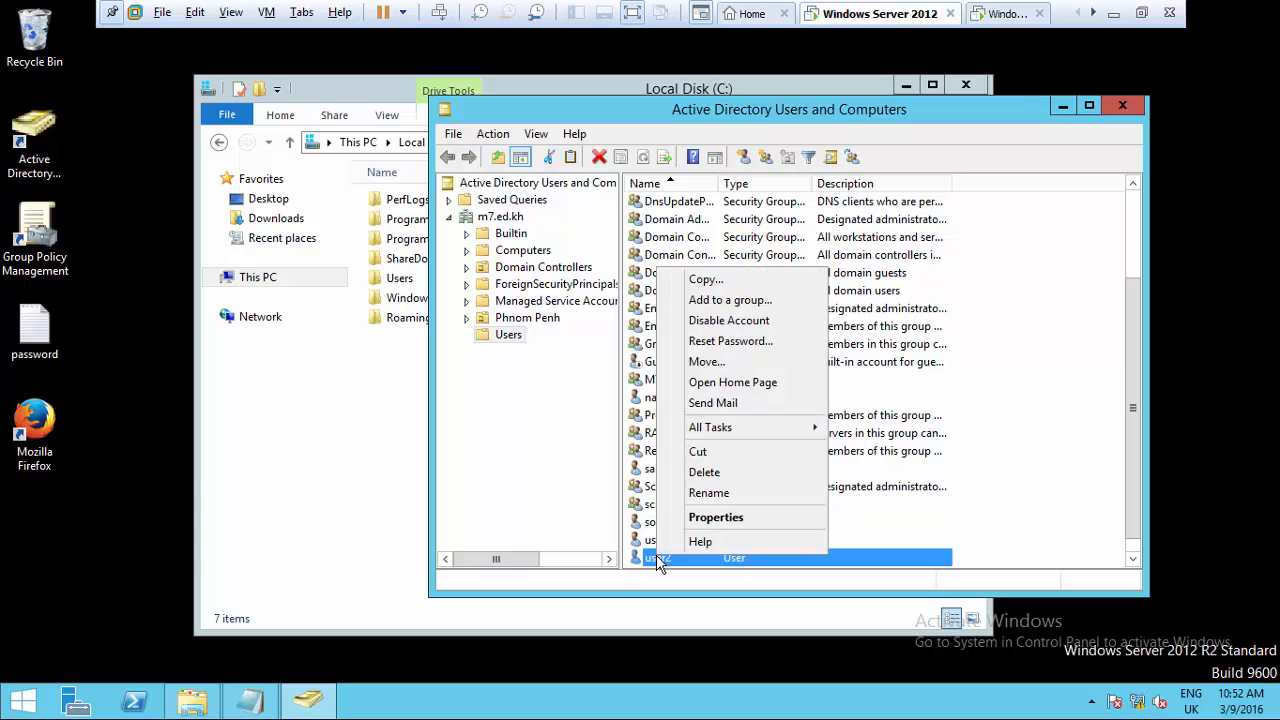
click(714, 517)
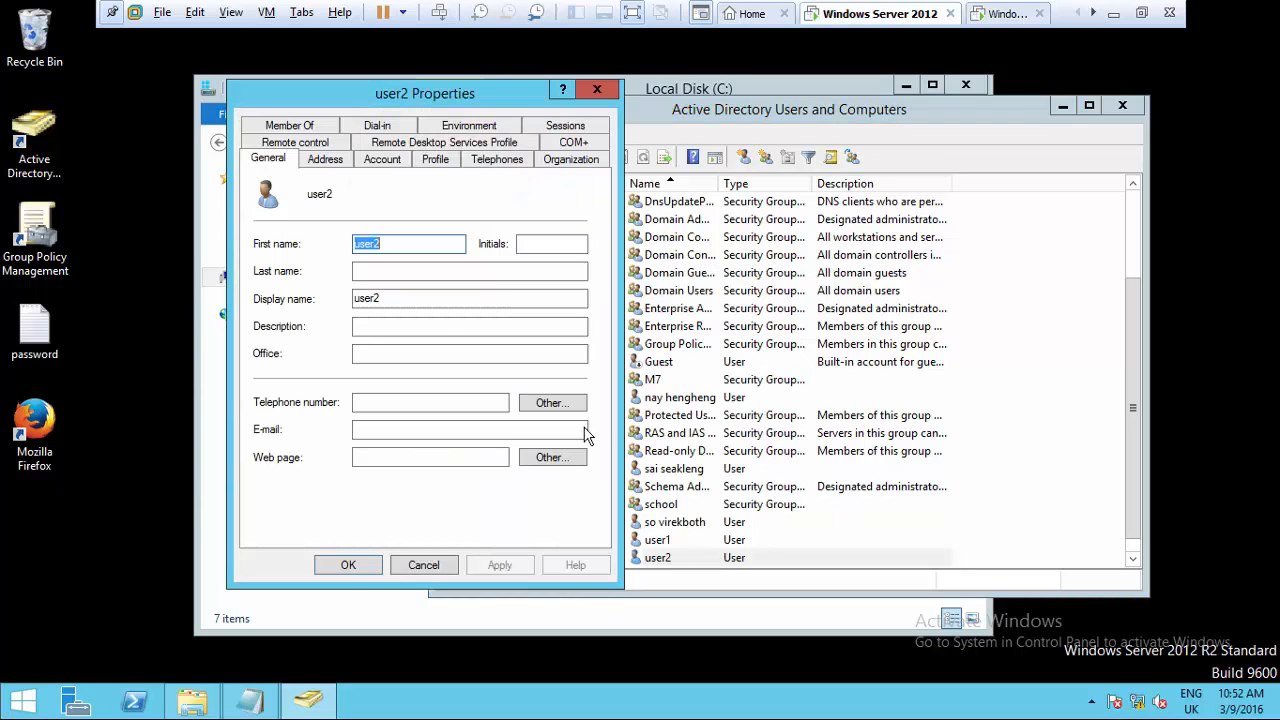
click(434, 160)
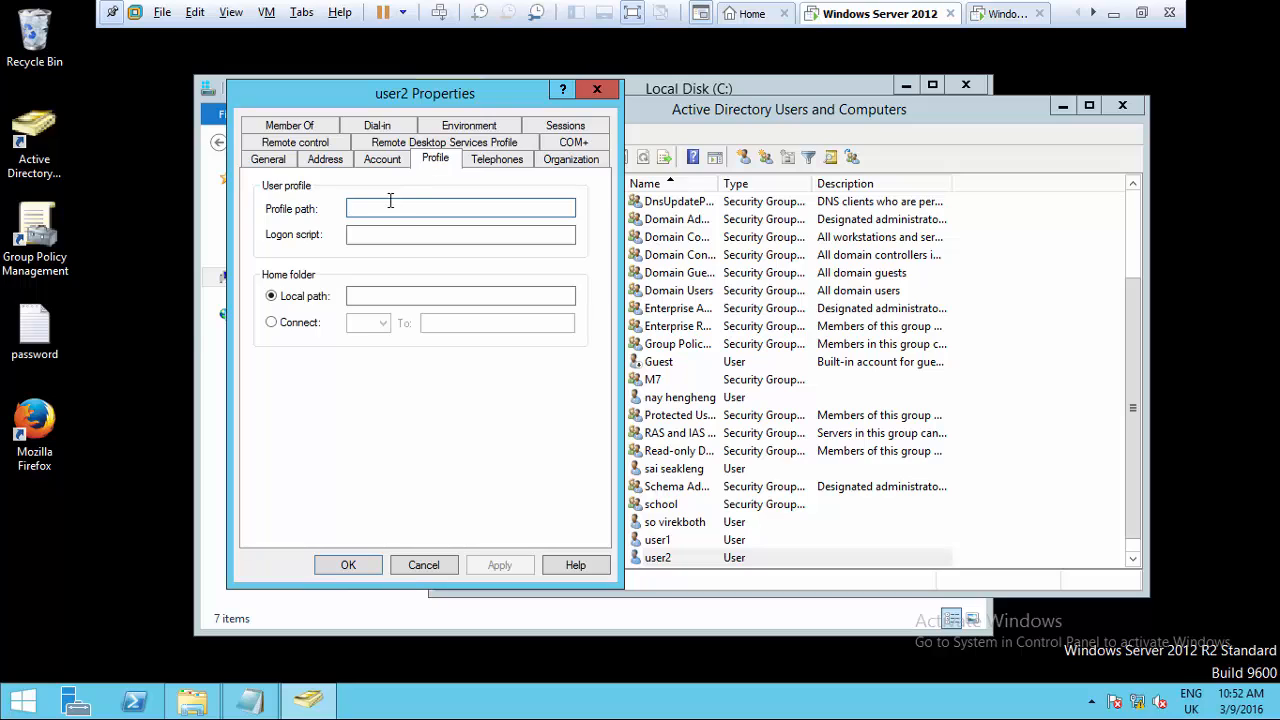
key(ctrl+v)
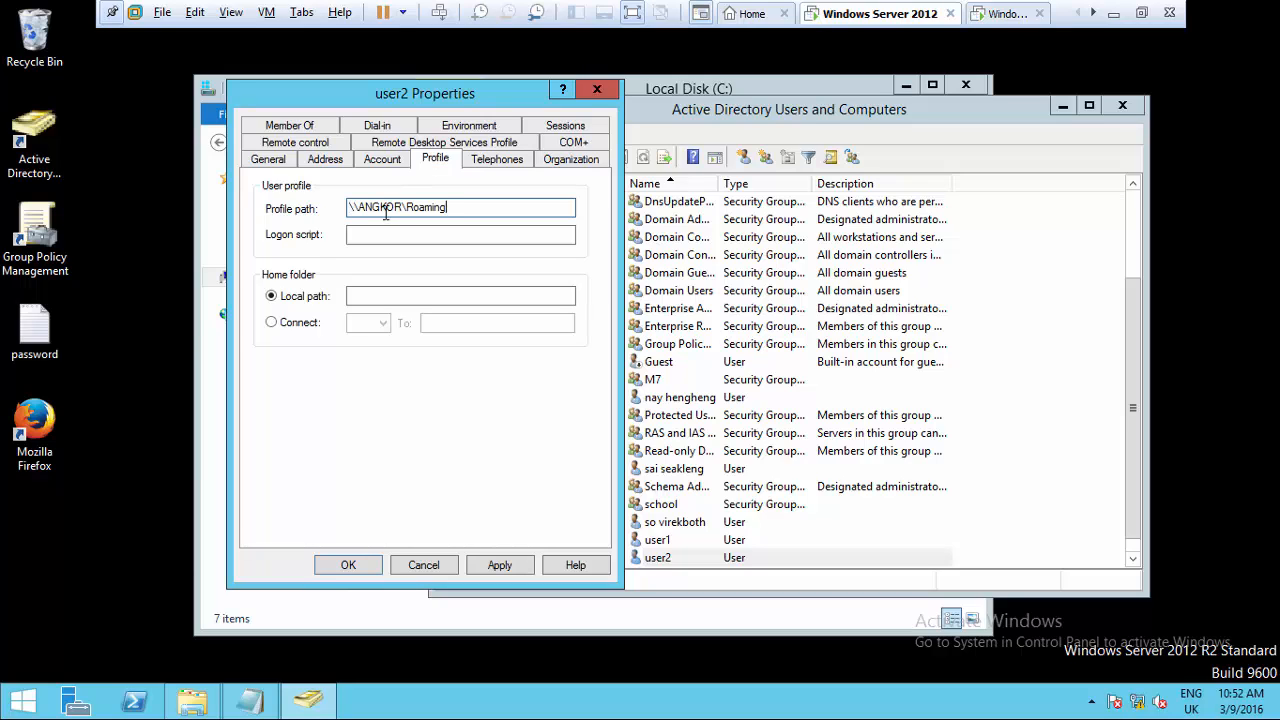
click(385, 238)
click(465, 210)
text(#)
key(BackSpace)
text(\)
- Append user2 so the profile path reads \\ANGKOR\Roaming\user2, and save
click(272, 164)
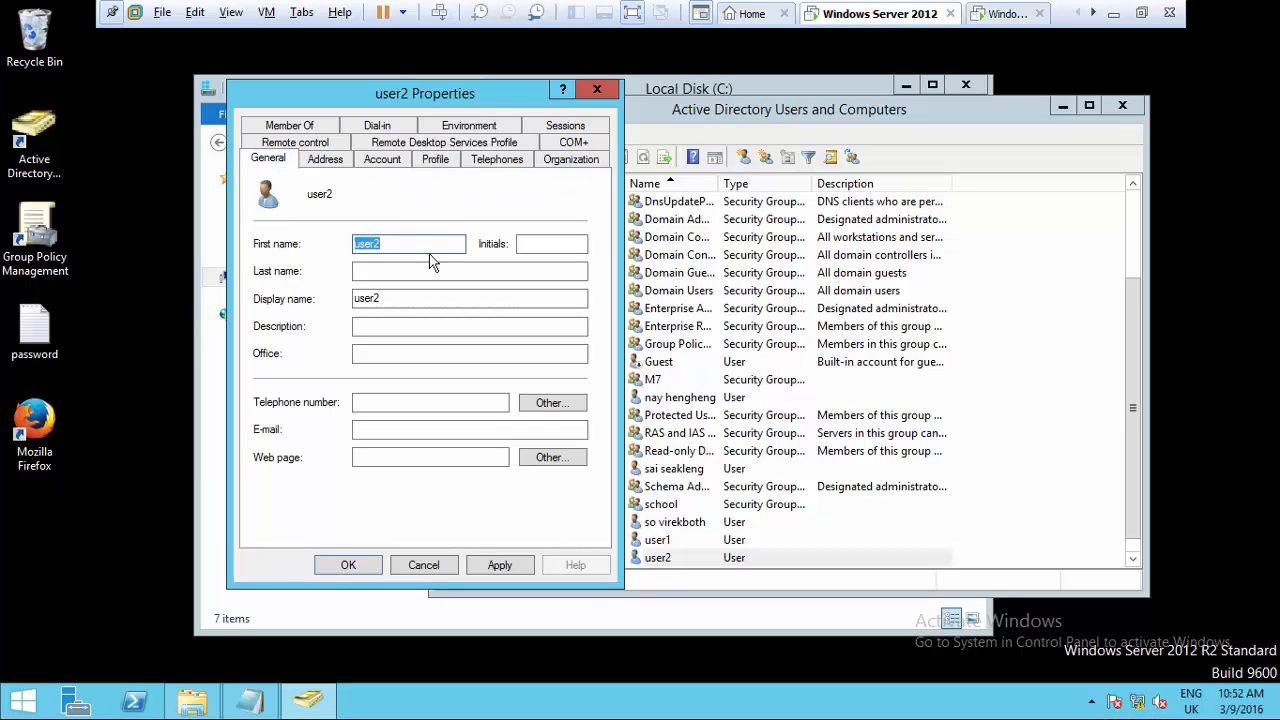
double_click(420, 296)
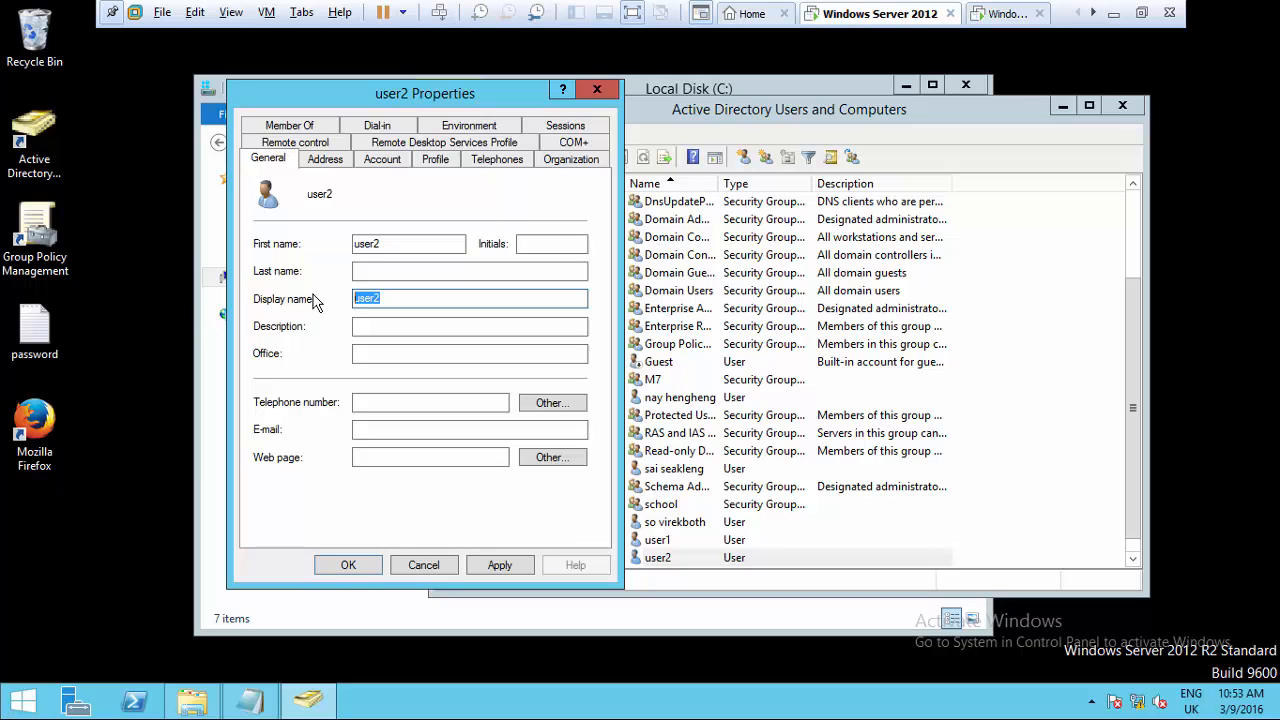
click(435, 160)
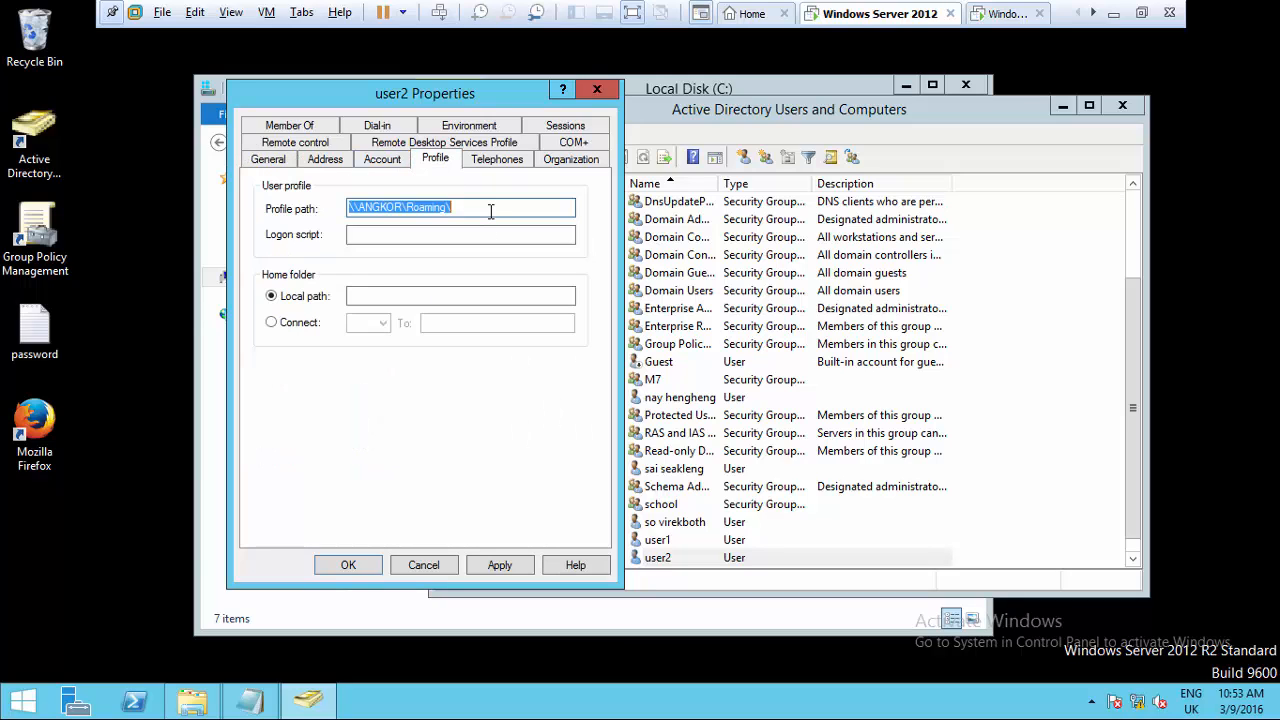
click(490, 209)
text(user2)
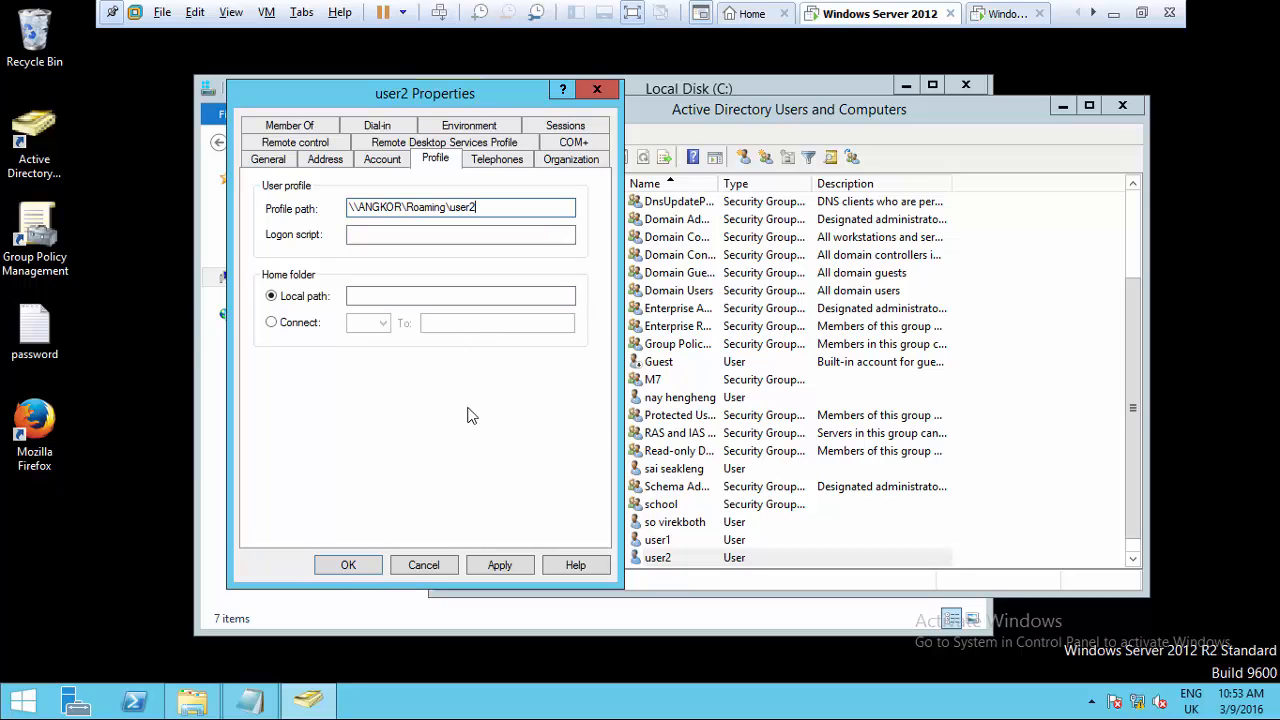
click(350, 566)
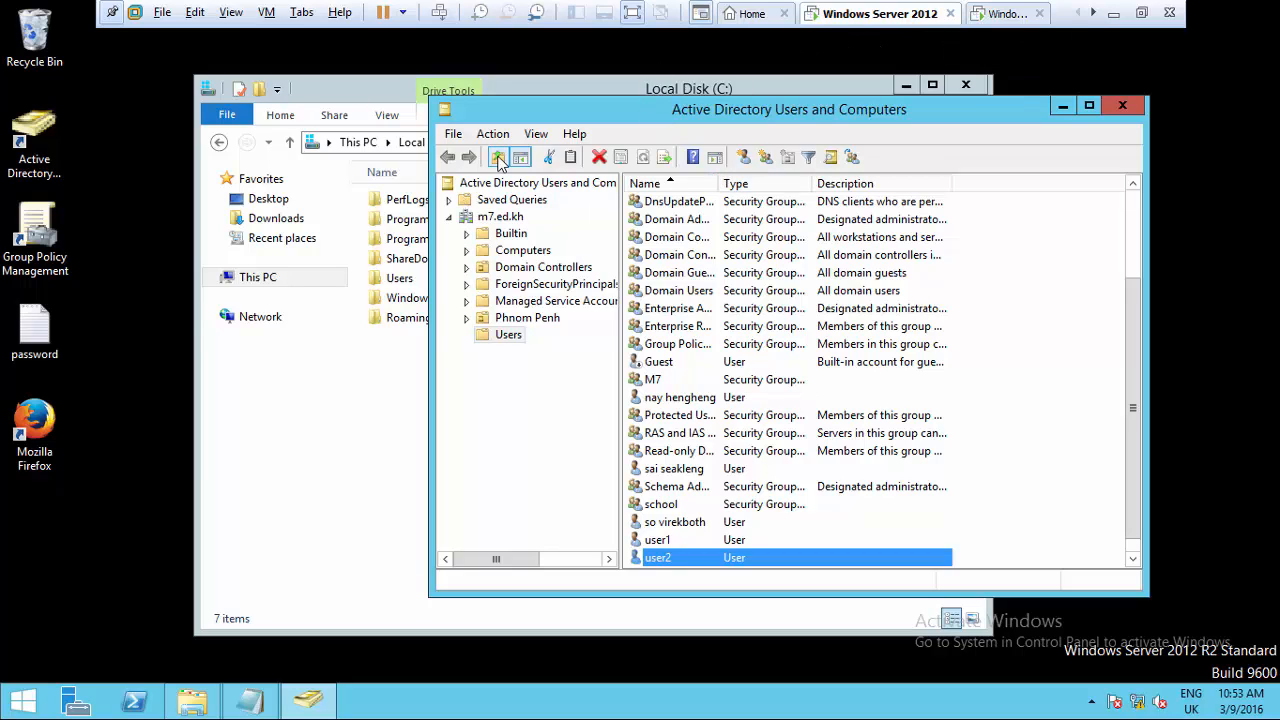
- Switch to the Windows 7 VM and log on as user2 with its password
click(1024, 12)
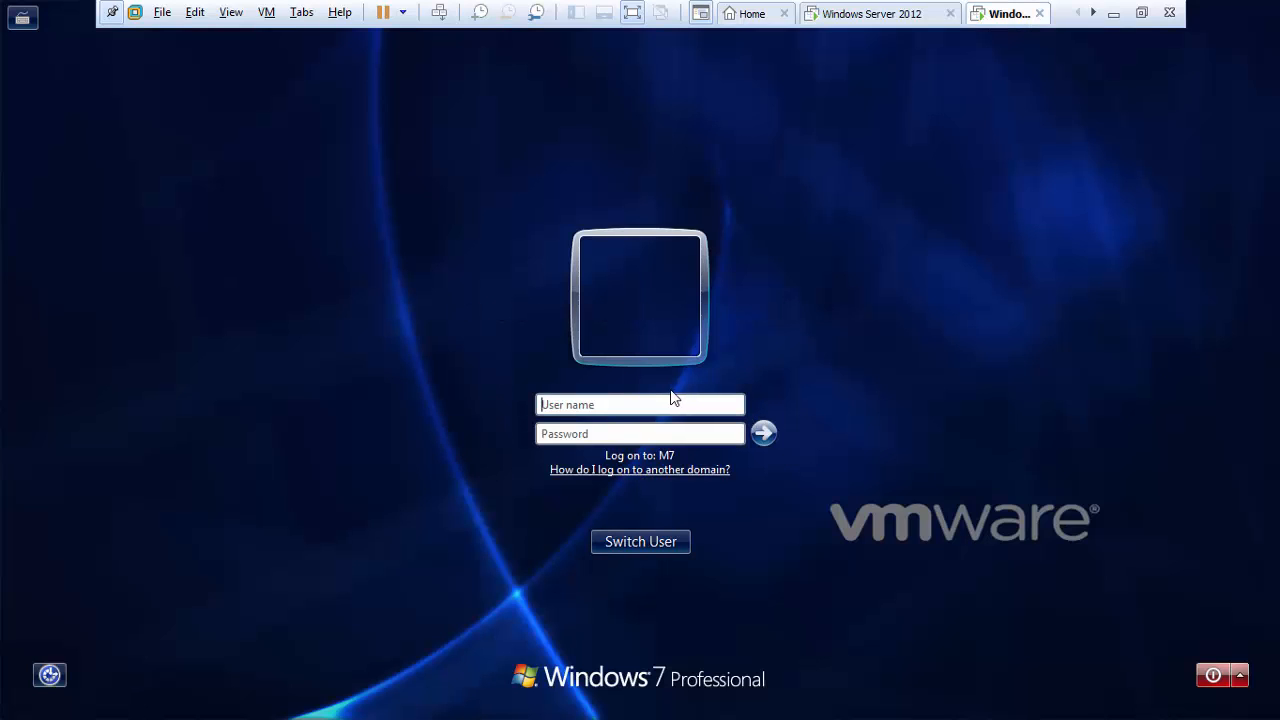
text(user2)
click(700, 437)
text(*****)
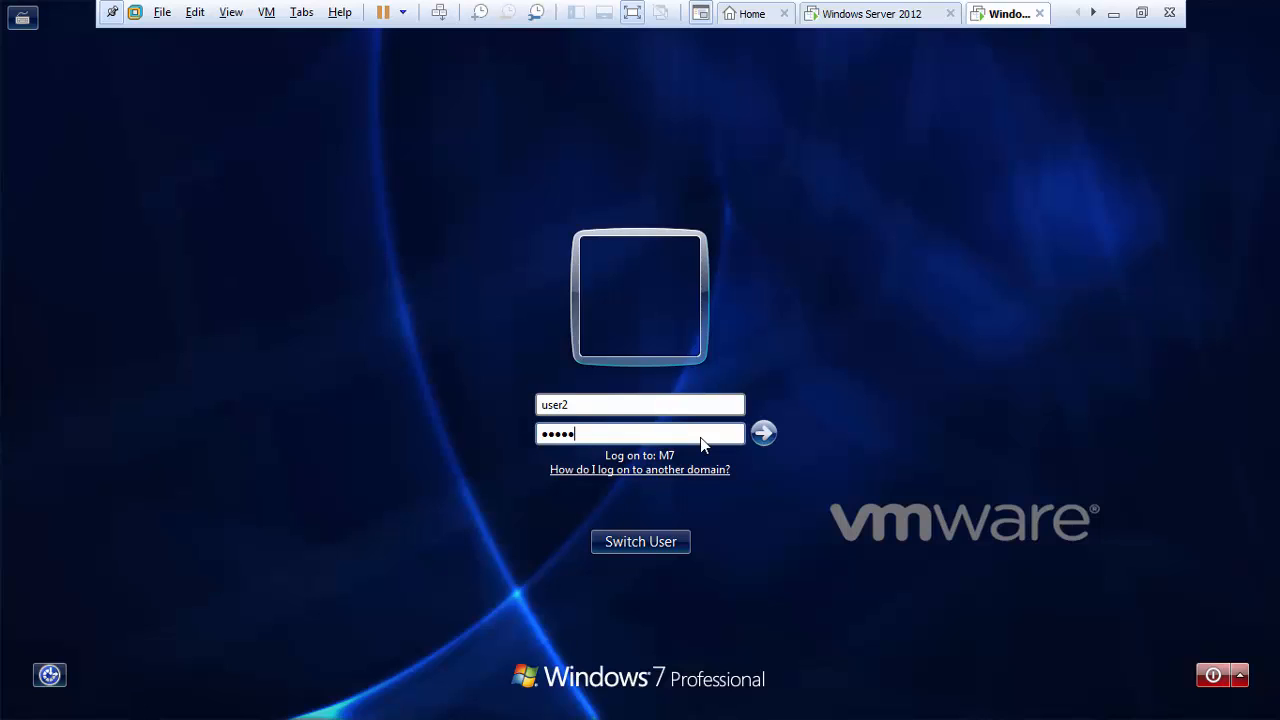
text(*******)
key(Return)
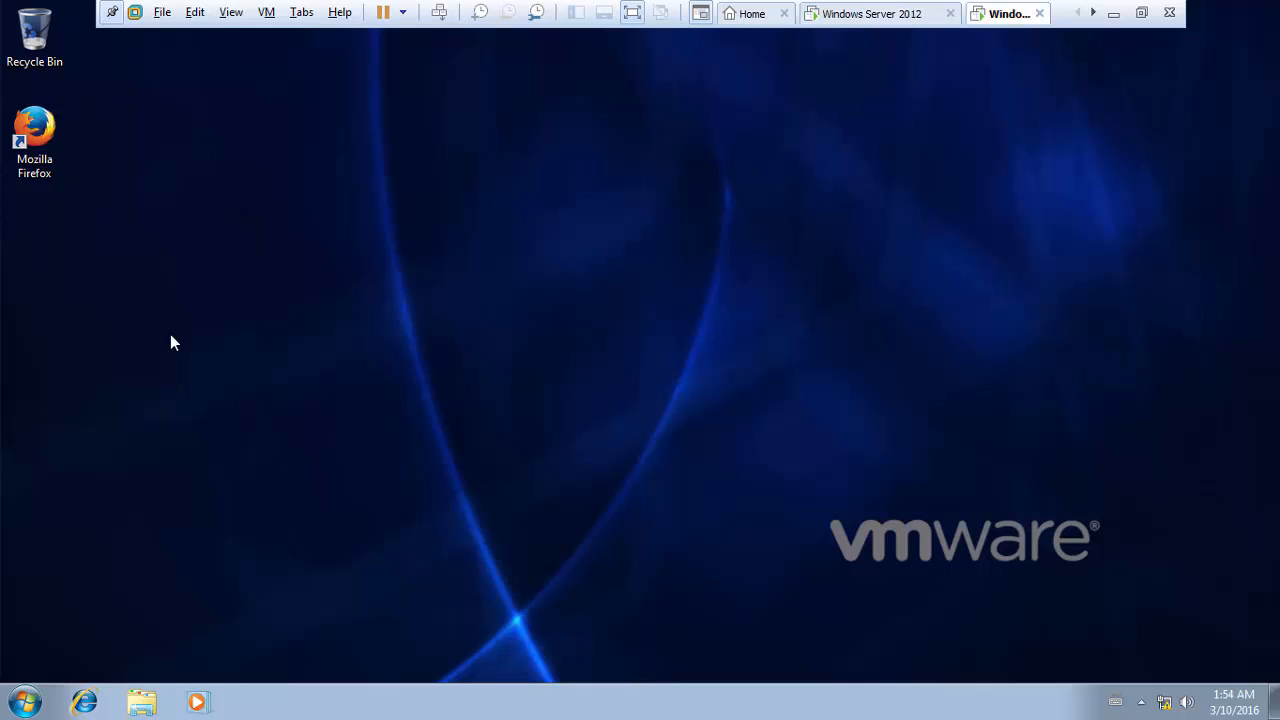
- Open Advanced system settings from Computer properties, approving the prompt as administrator
click(25, 702)
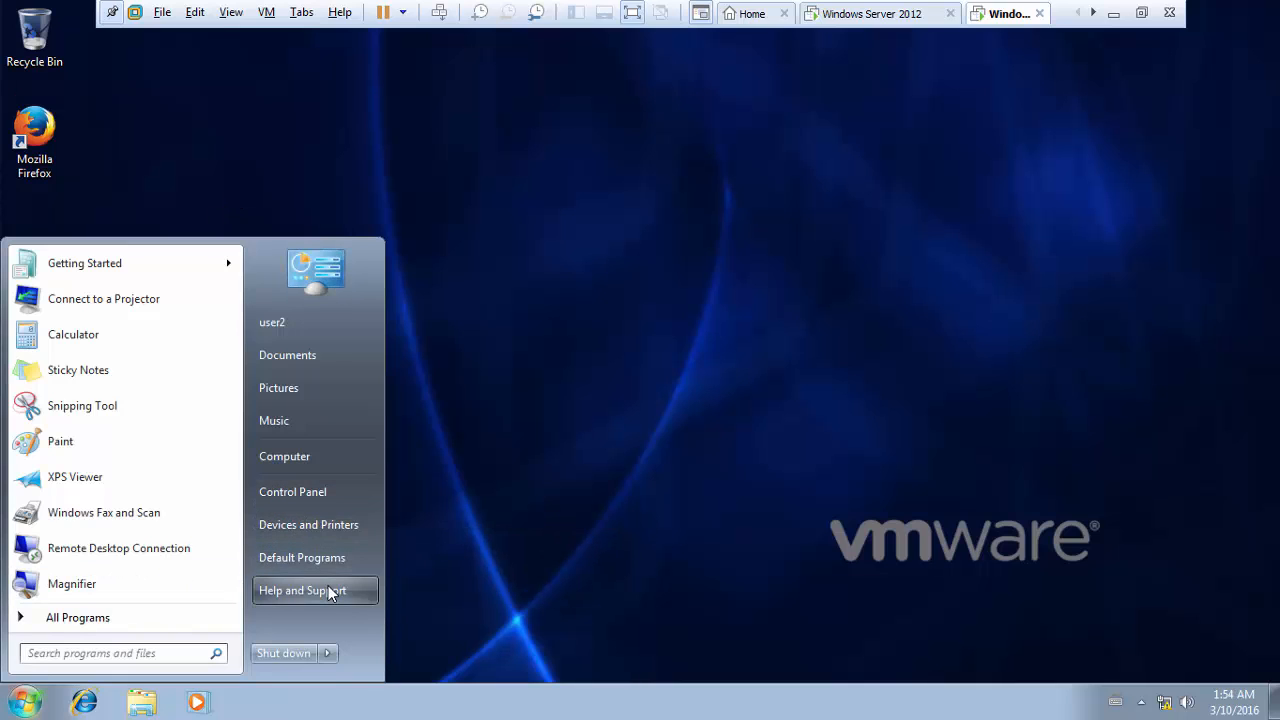
right_click(317, 461)
click(413, 620)
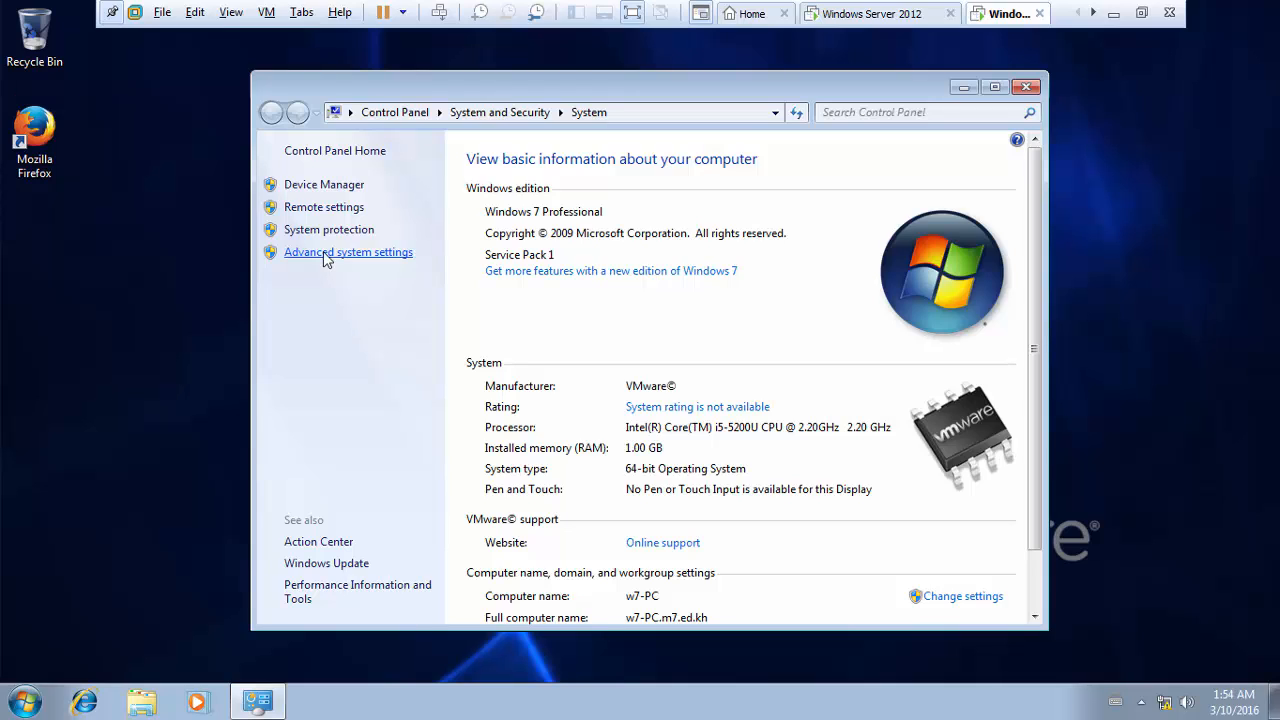
click(323, 253)
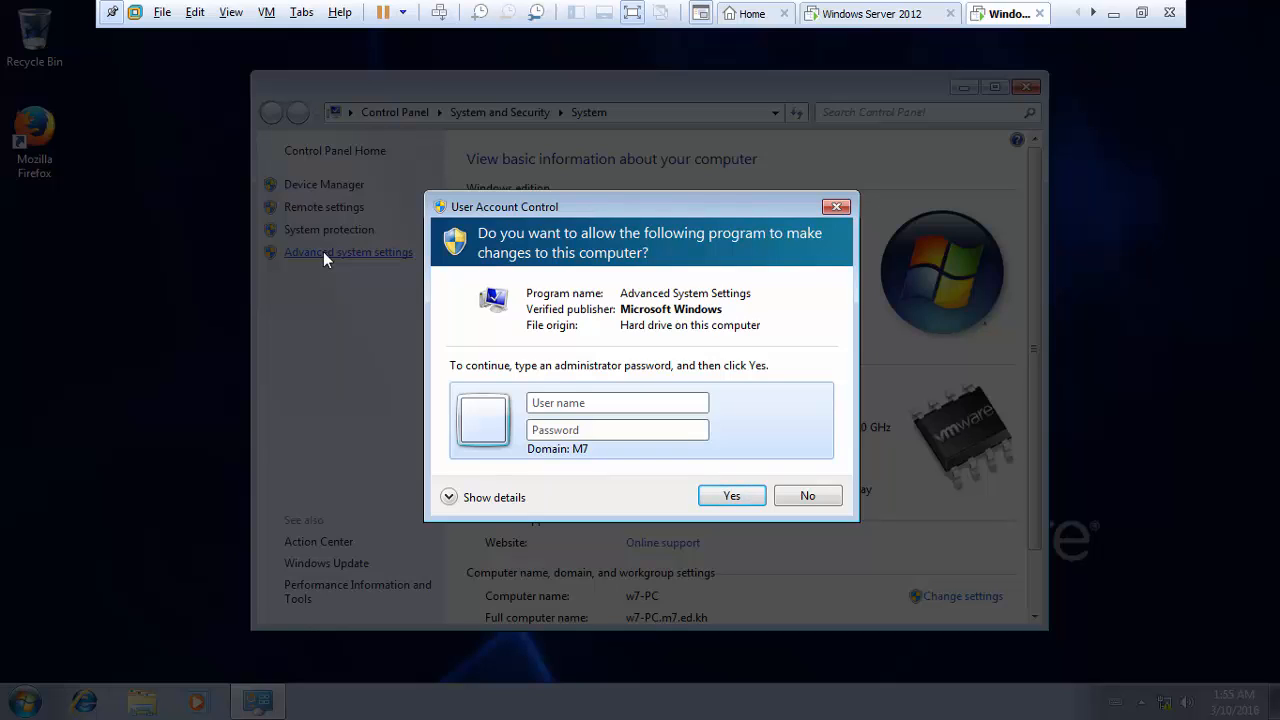
text(ad)
text(ministrator)
key(Return)
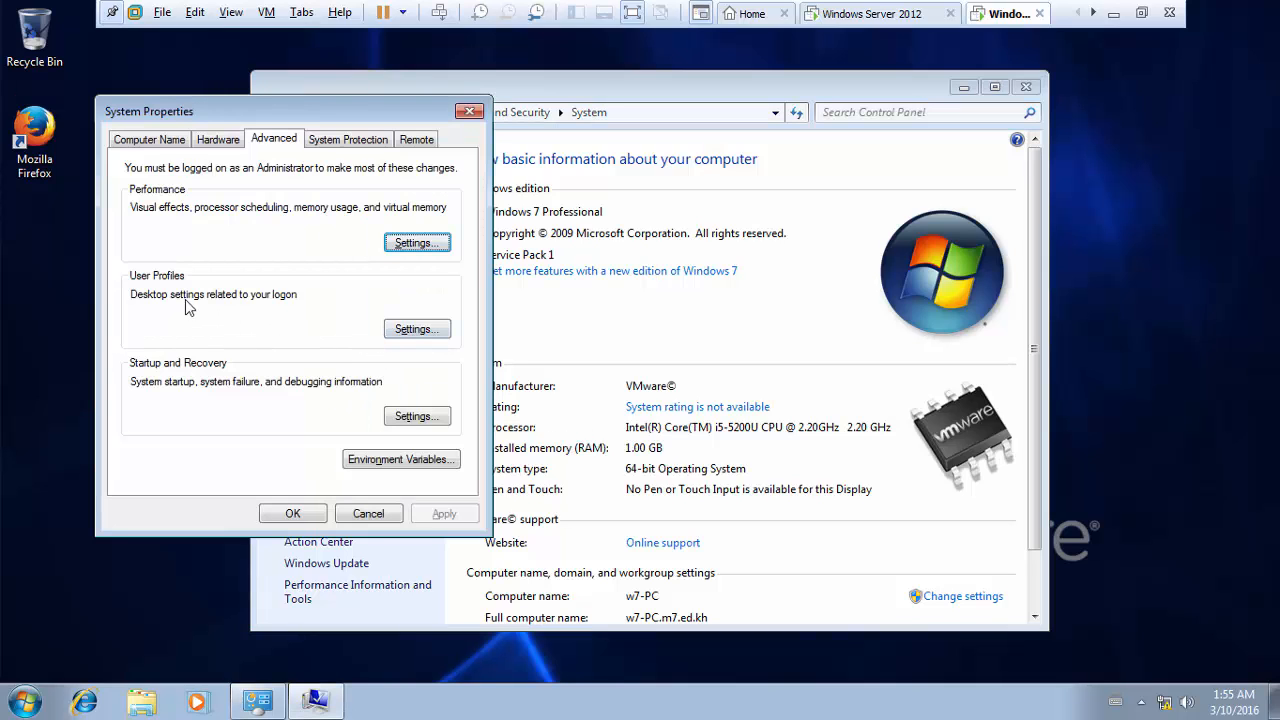
- Review the User Profiles list, showing user2's profile as Roaming, then close both dialogs
click(420, 335)
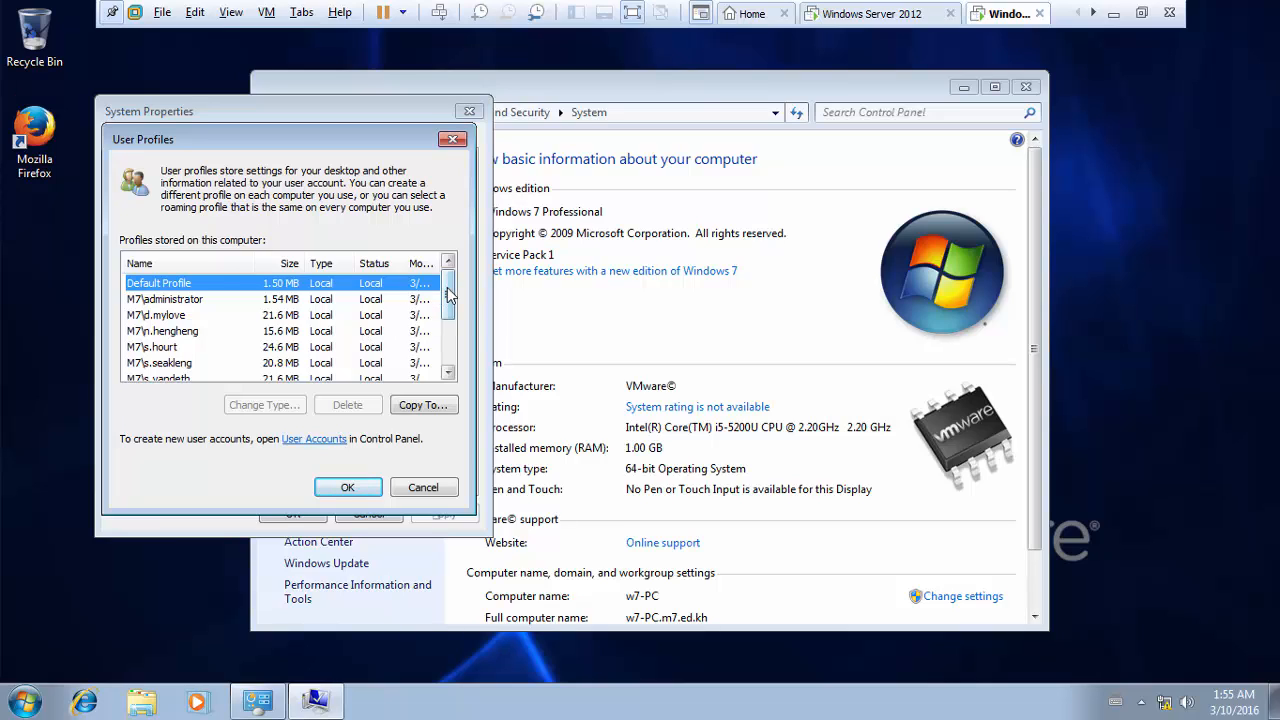
drag(448, 293, 452, 336)
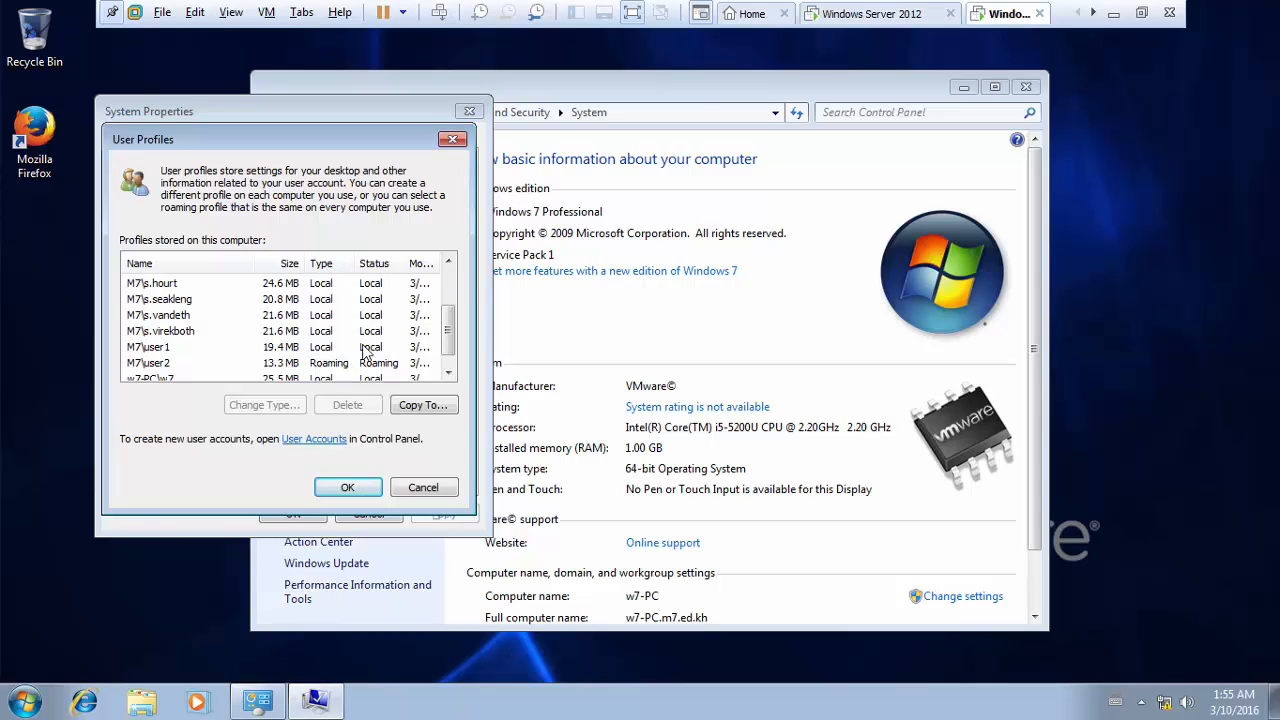
click(348, 488)
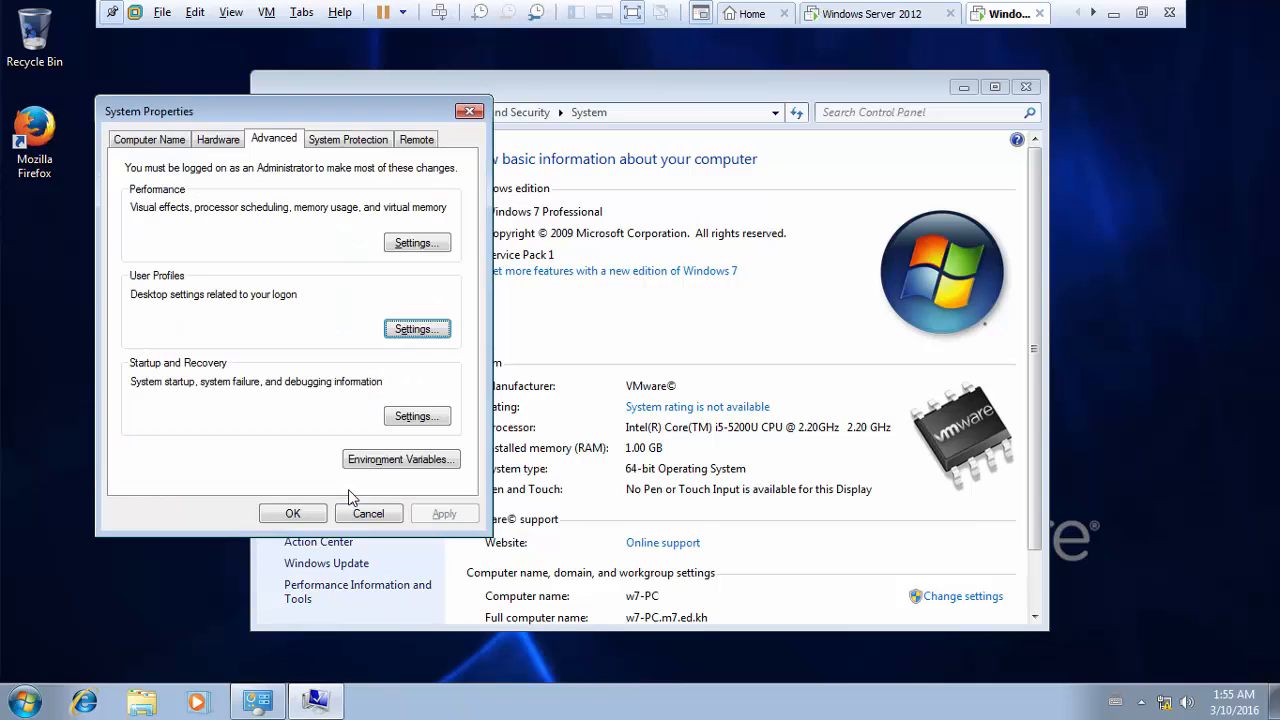
click(293, 516)
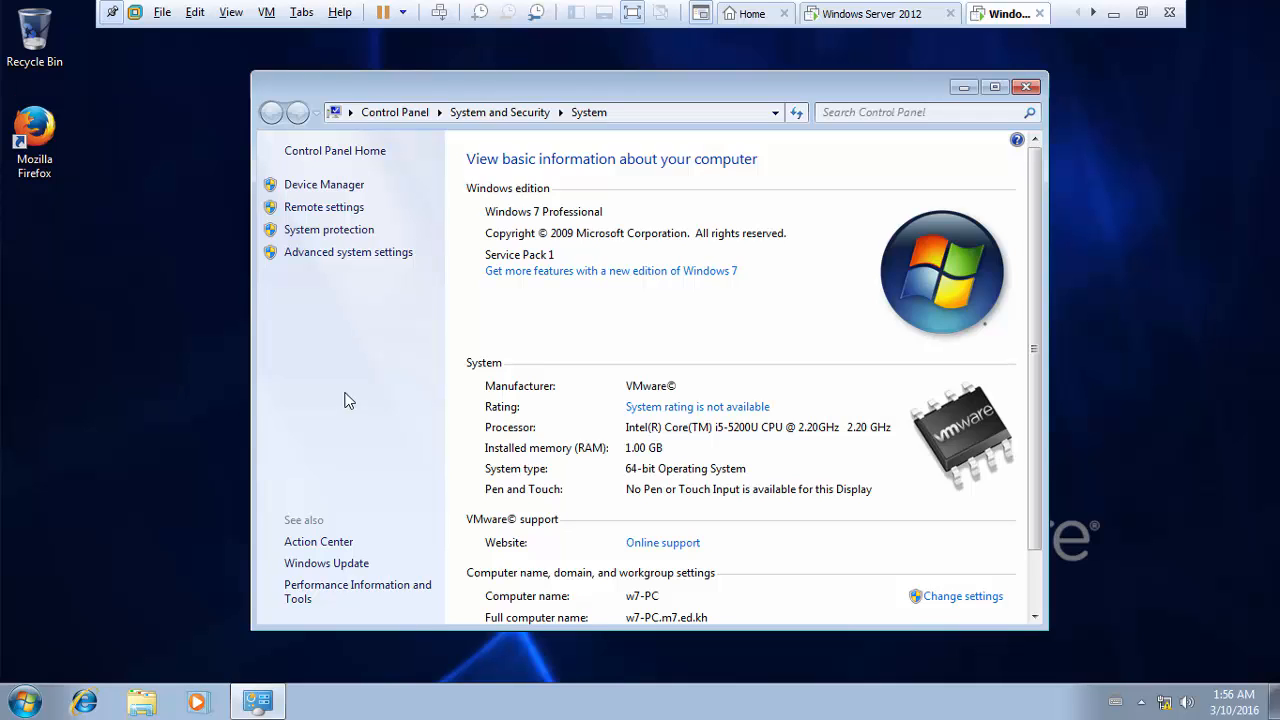
- On the server, create a new folder named Guest on the C: drive
click(860, 14)
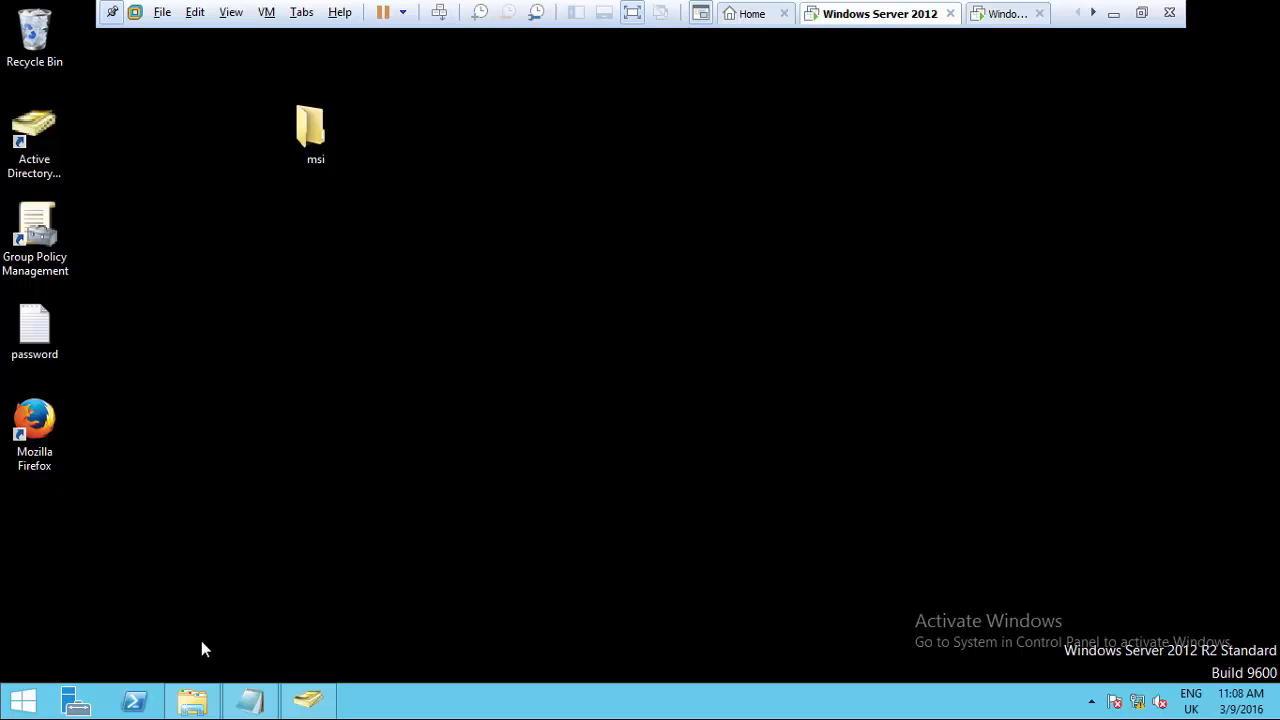
click(192, 700)
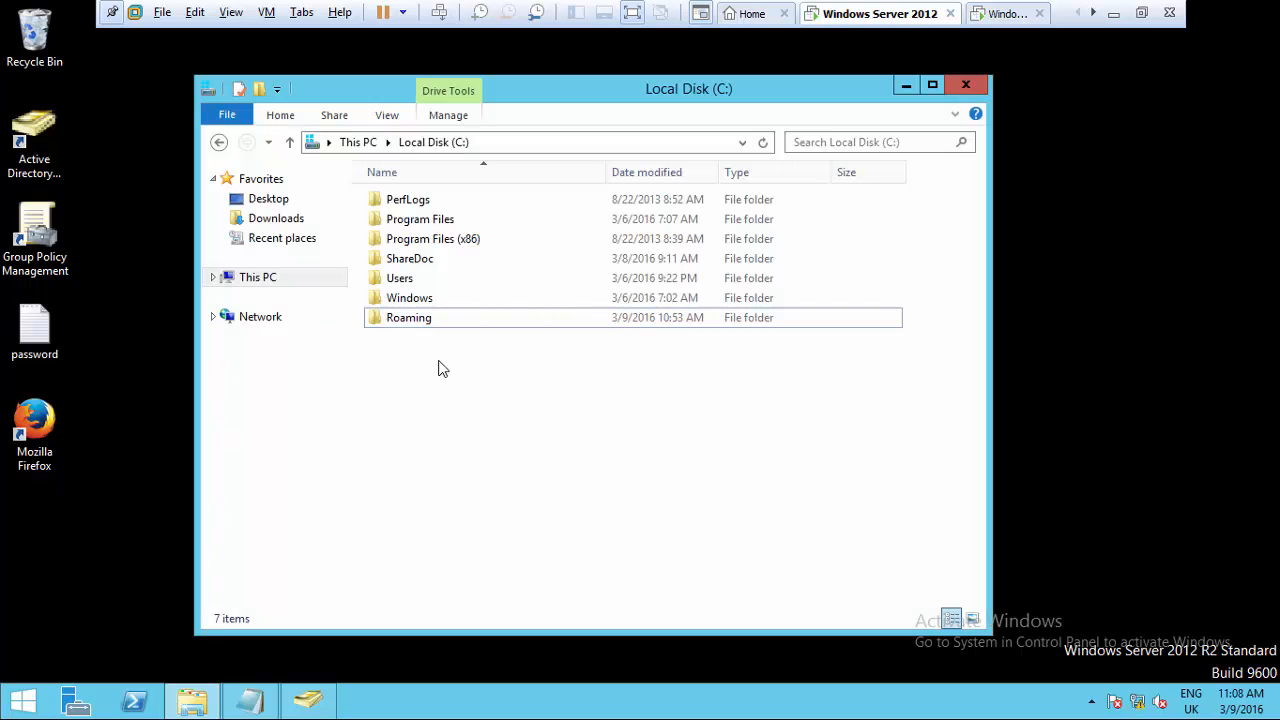
right_click(439, 361)
mouse_move(485, 403)
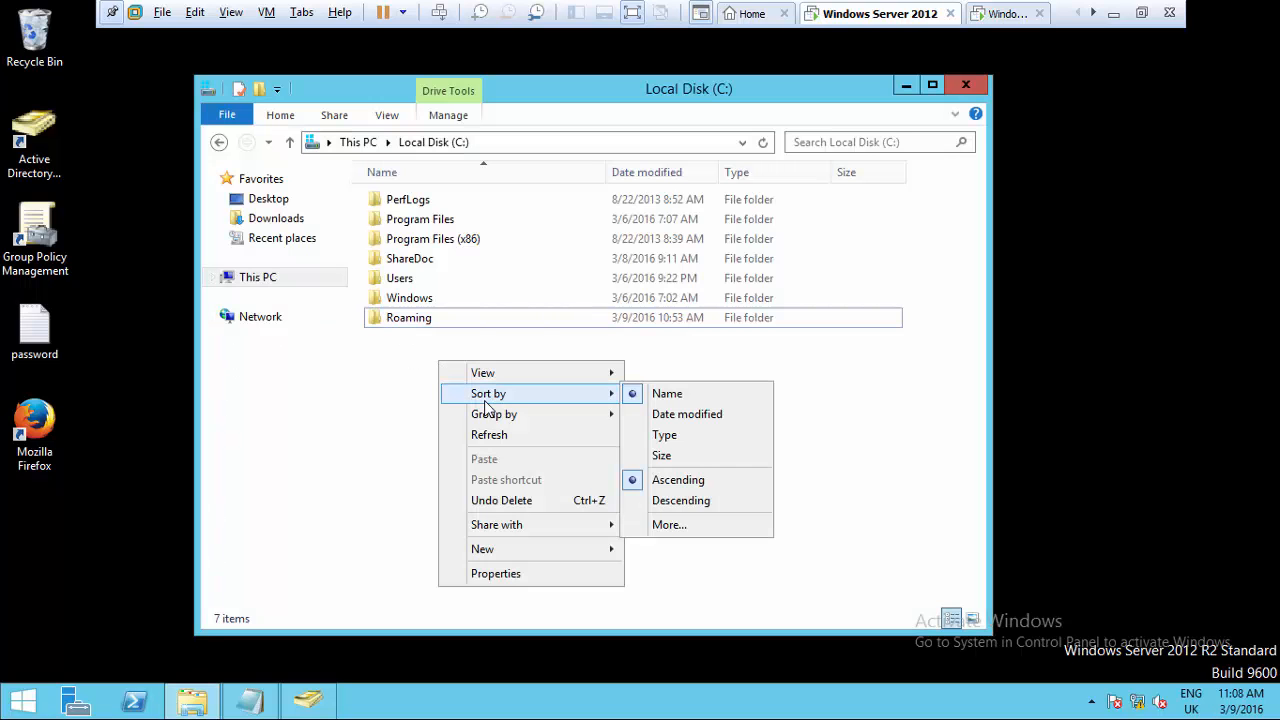
mouse_move(517, 550)
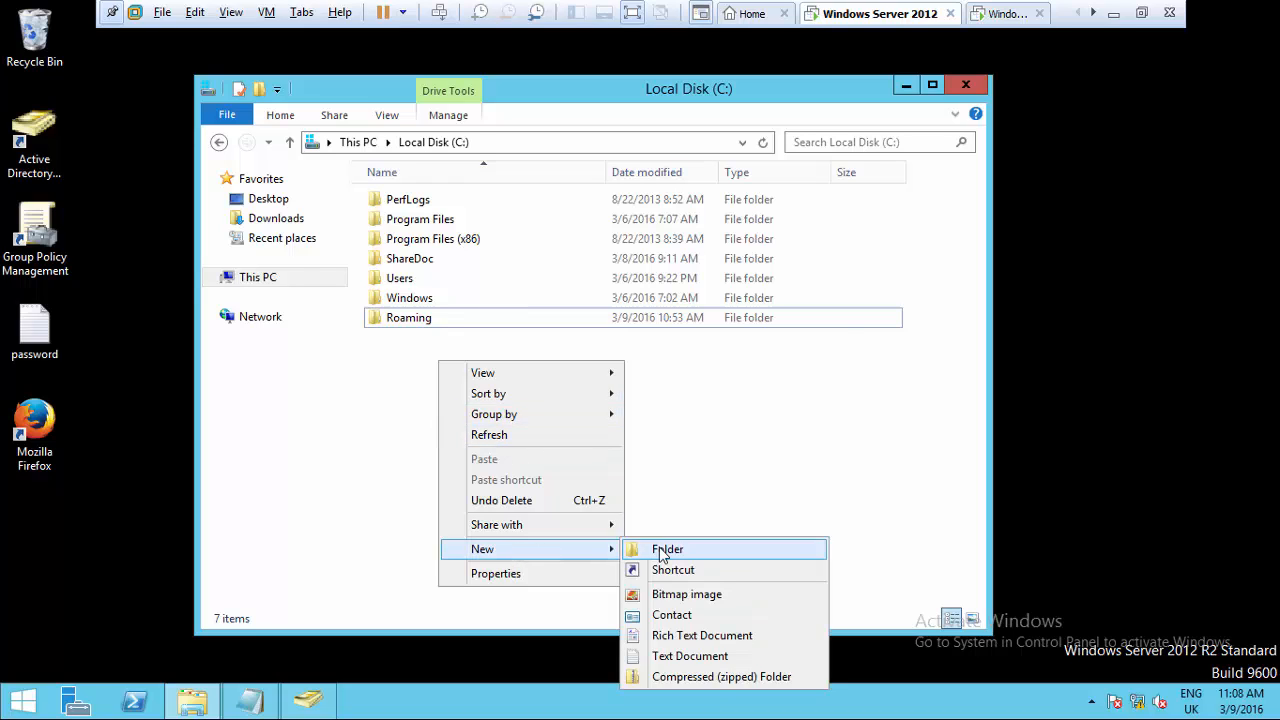
click(664, 550)
key(BackSpace)
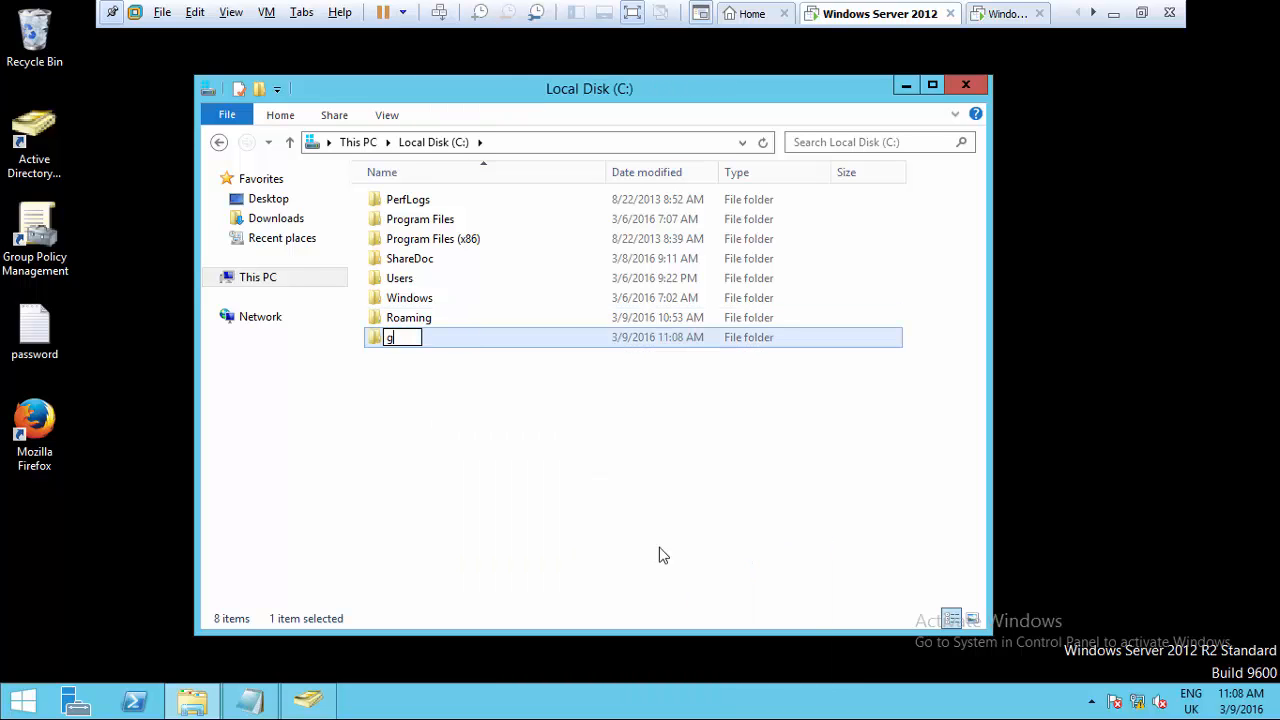
text(uest)
key(Return)
- Share the Guest folder as \\ANGKOR\Guest, accepting Everyone share permissions
right_click(421, 345)
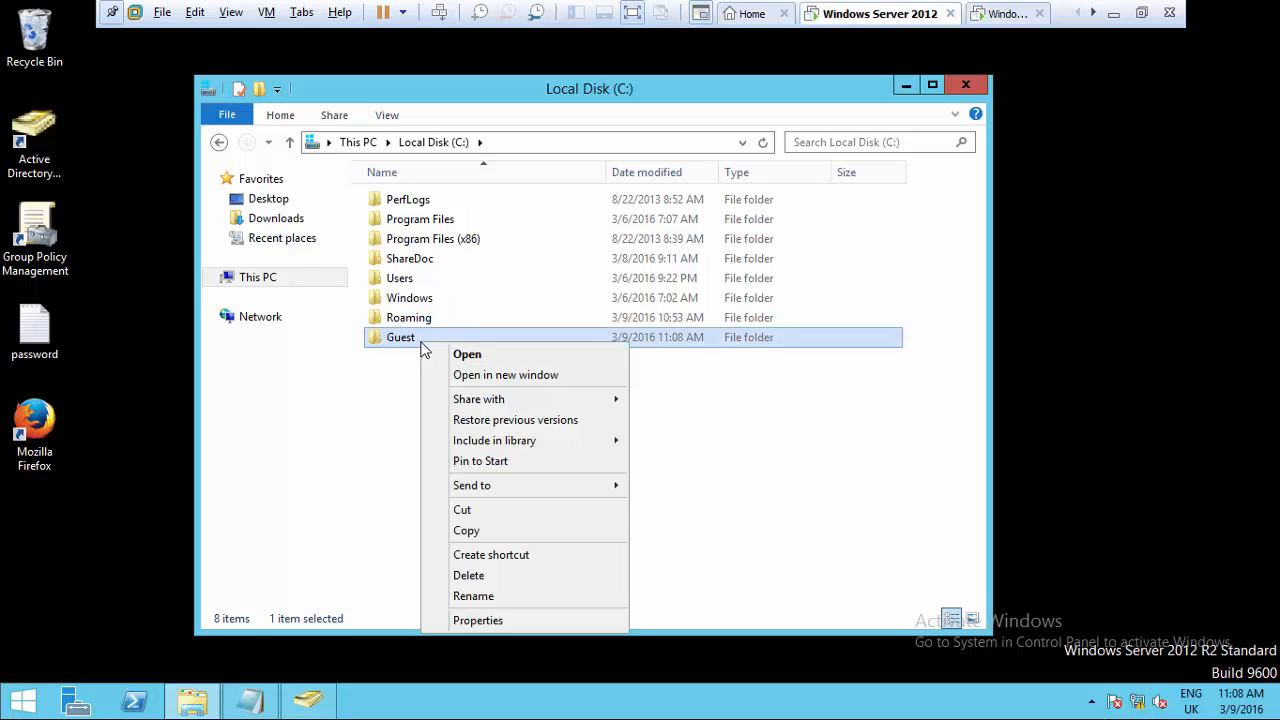
click(486, 620)
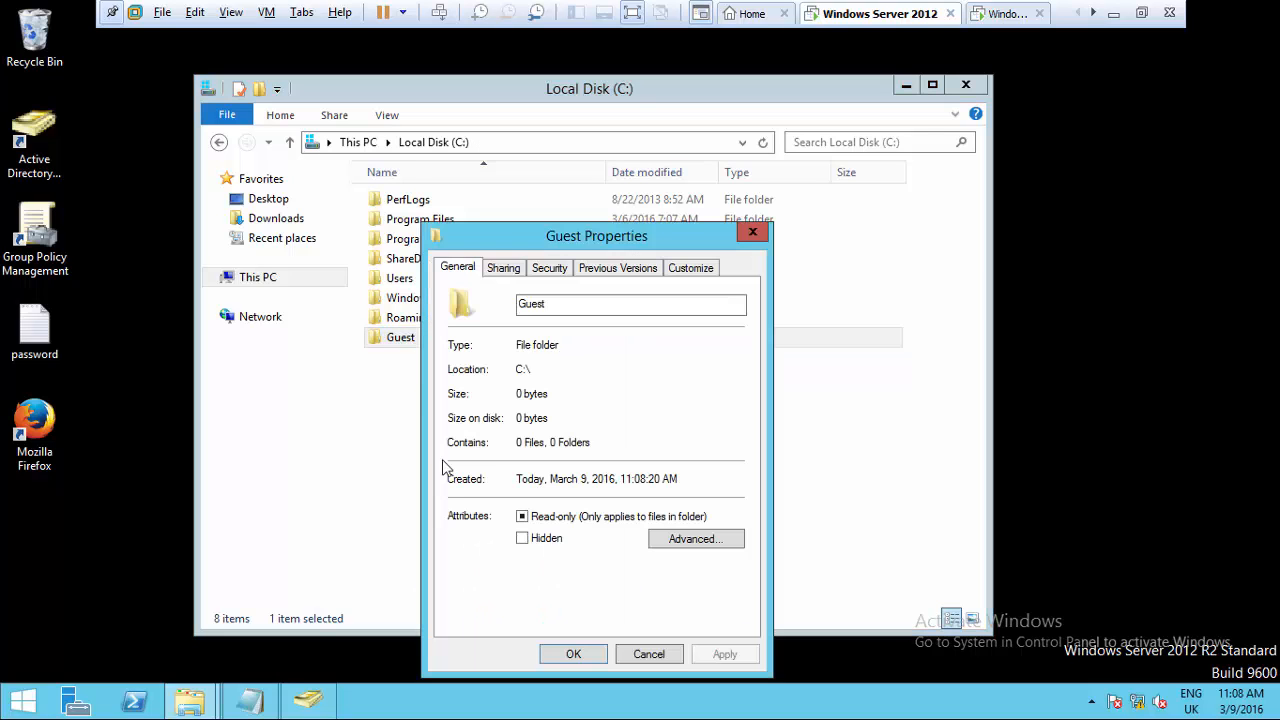
click(497, 267)
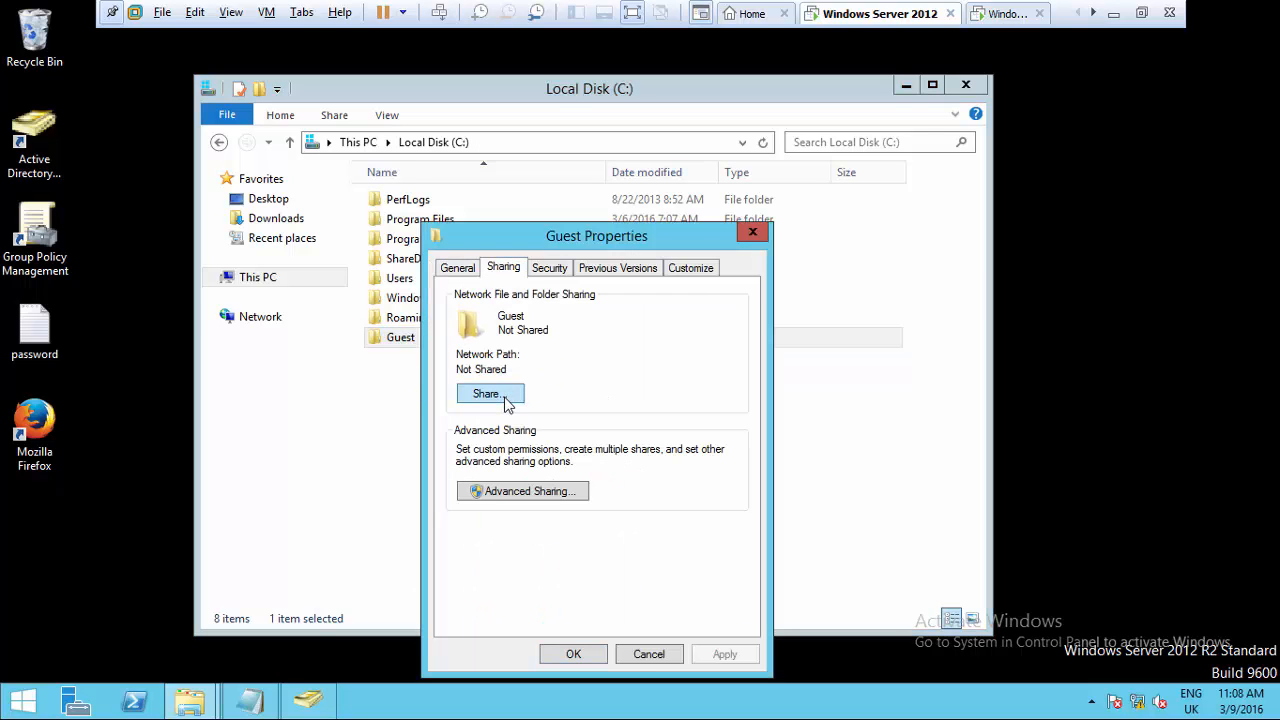
click(490, 394)
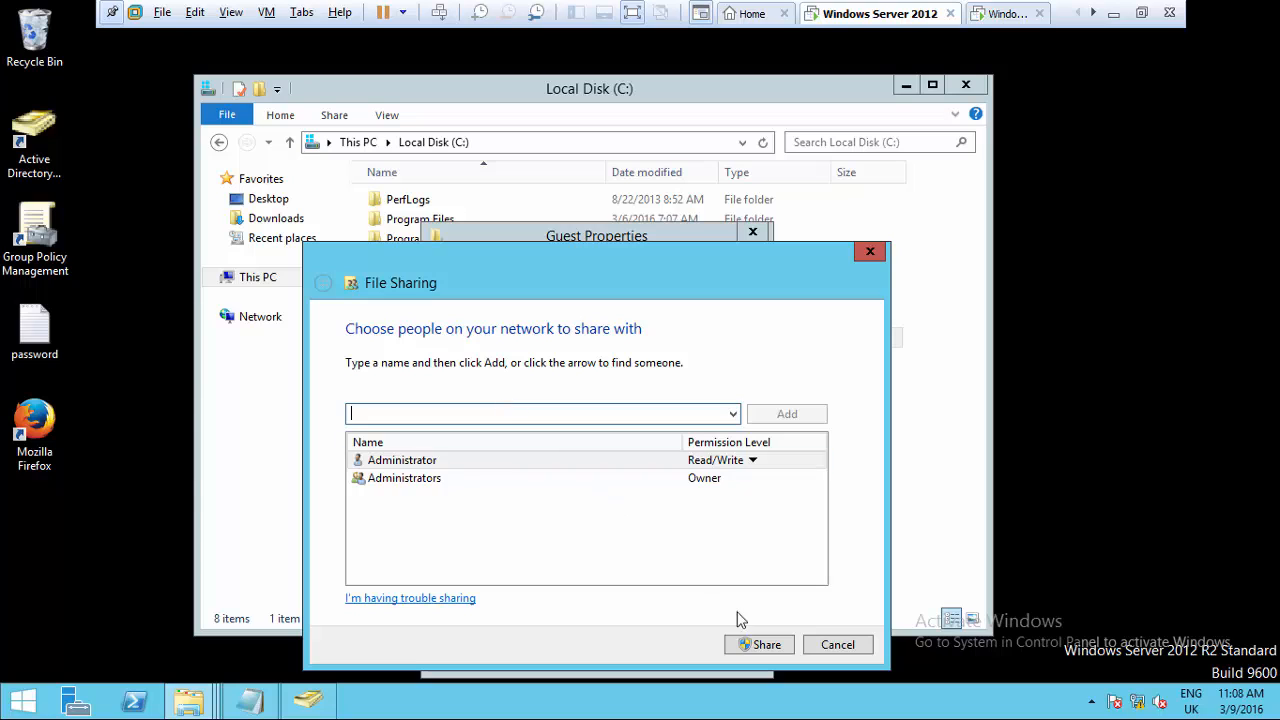
click(760, 644)
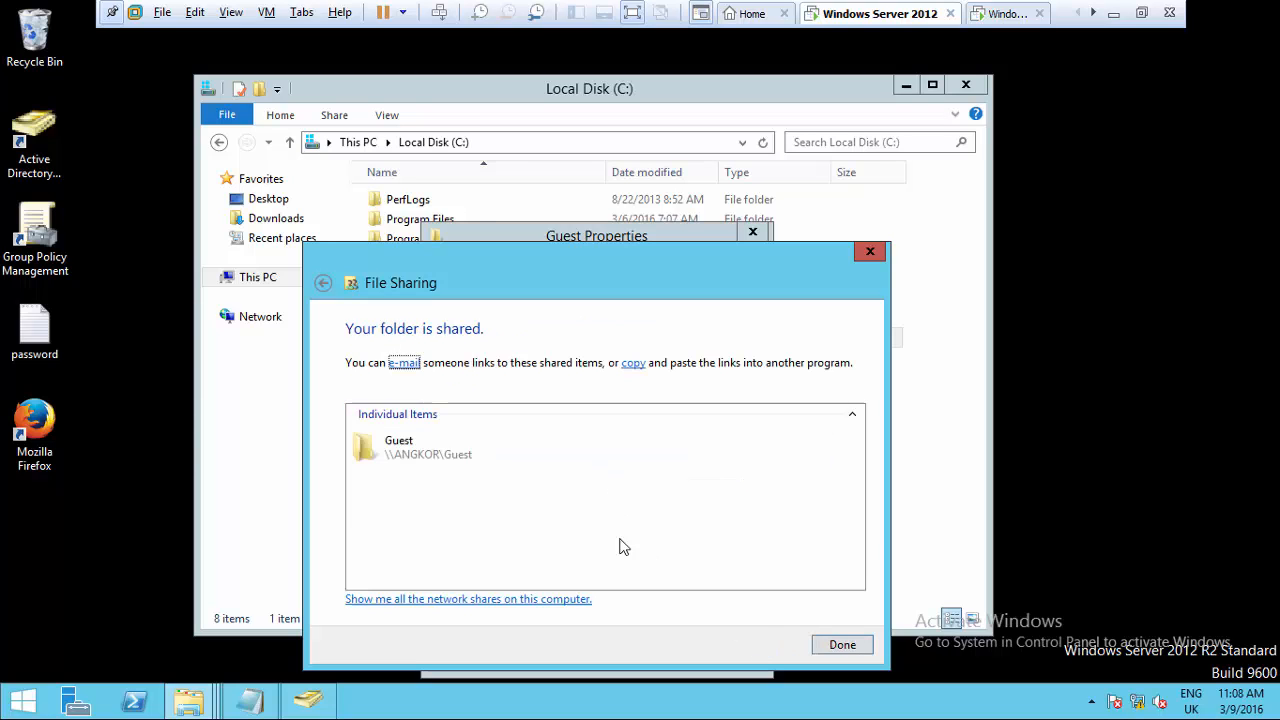
click(826, 648)
click(531, 492)
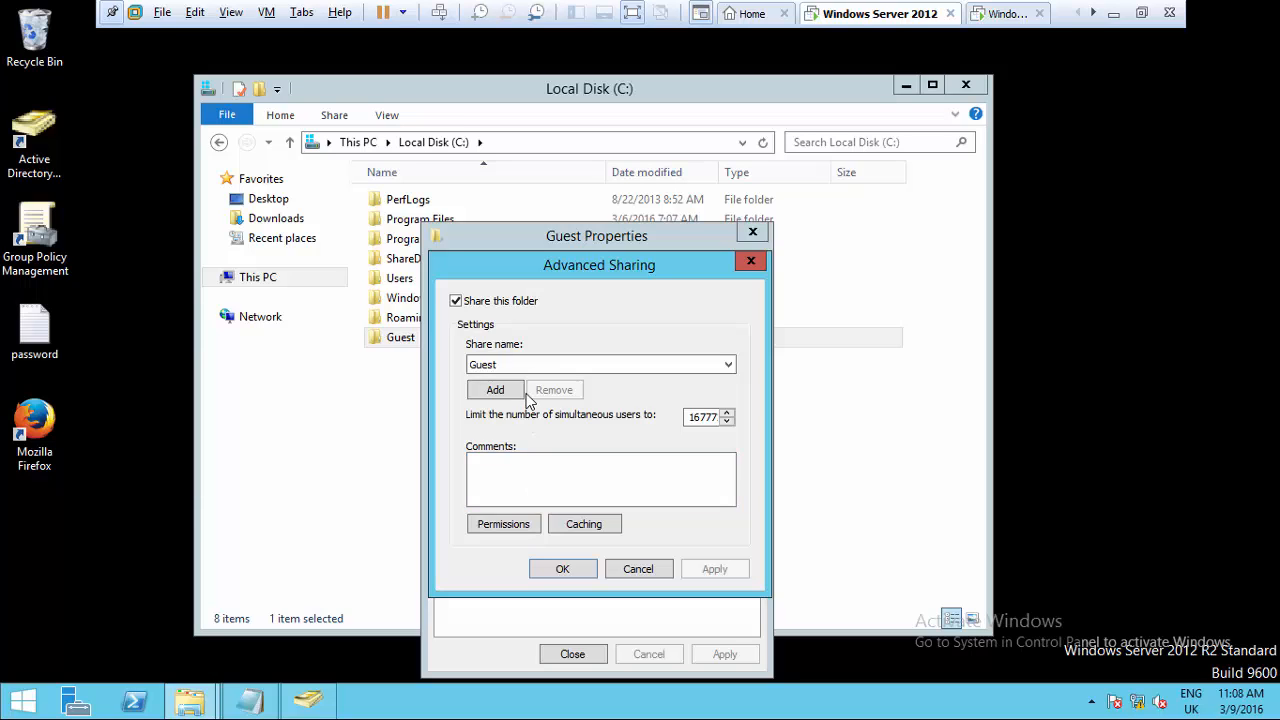
click(521, 529)
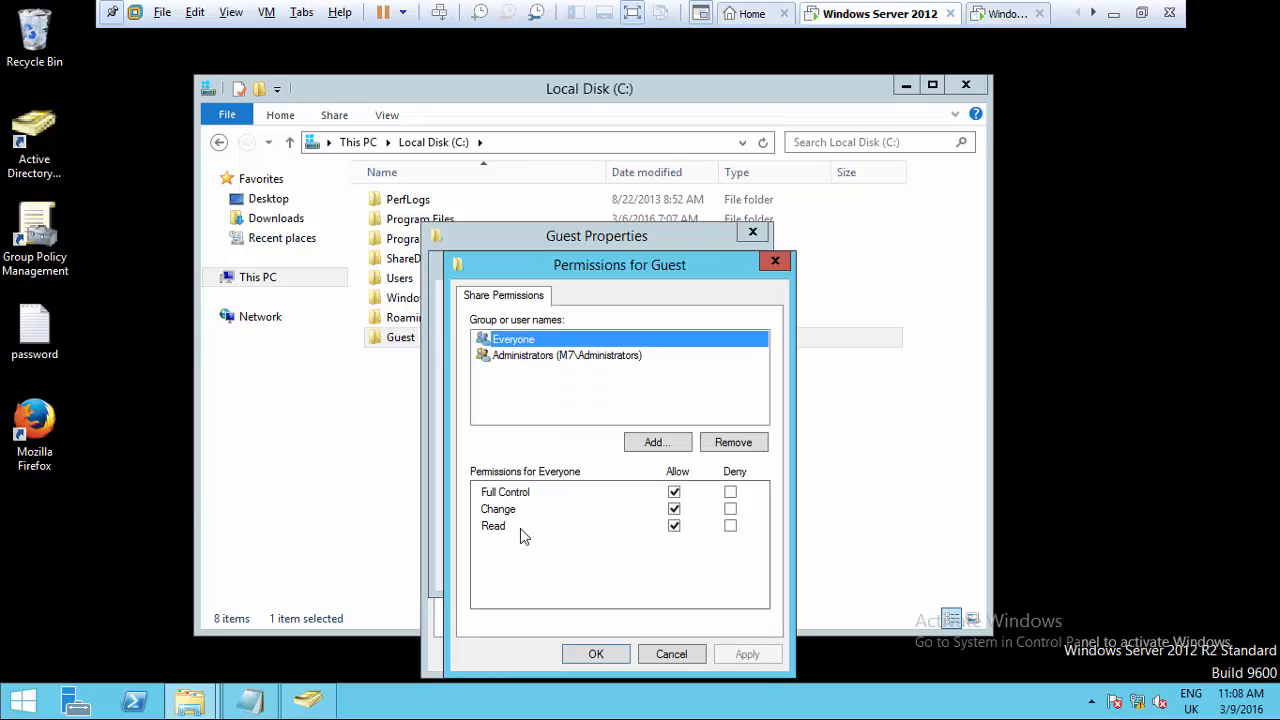
click(592, 658)
click(566, 646)
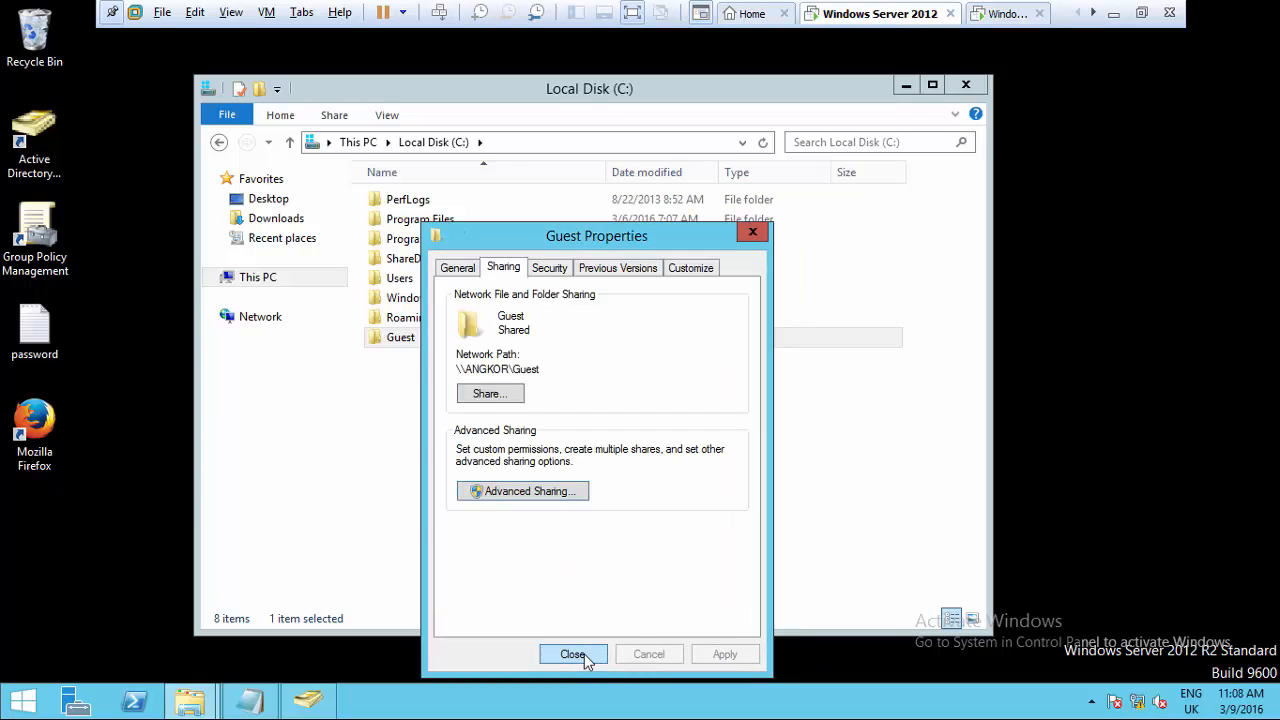
click(578, 654)
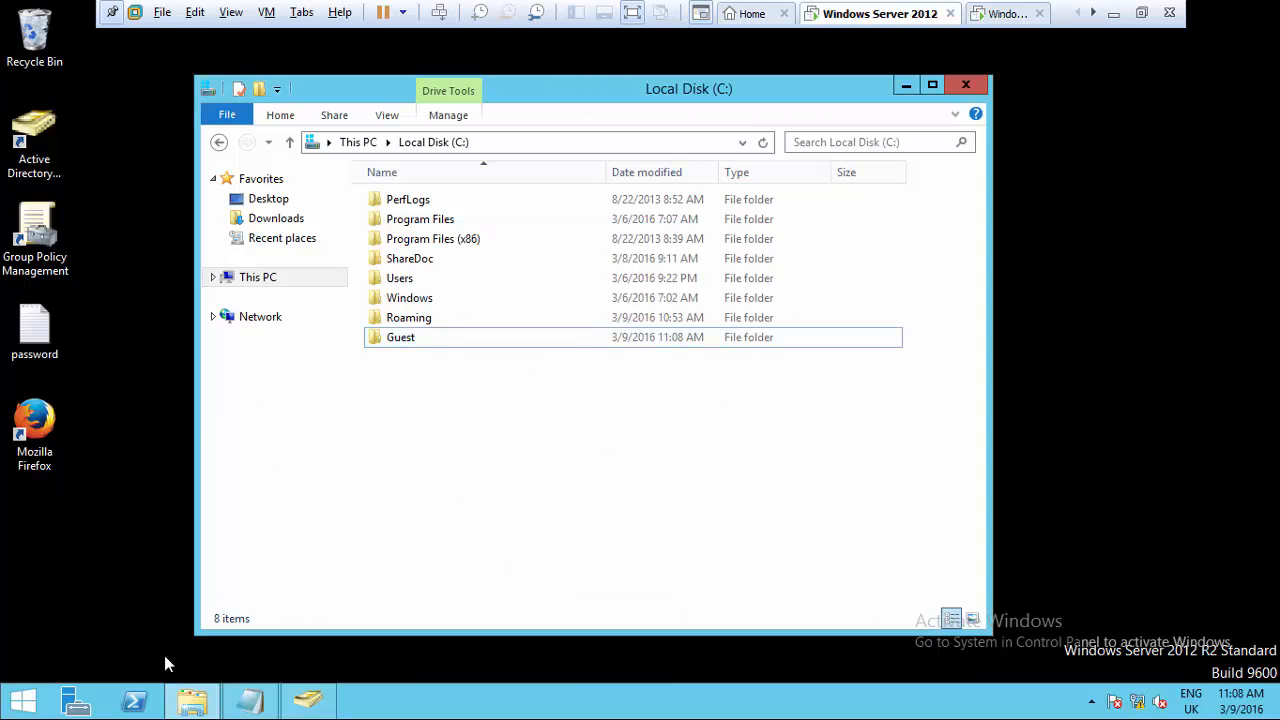
click(192, 700)
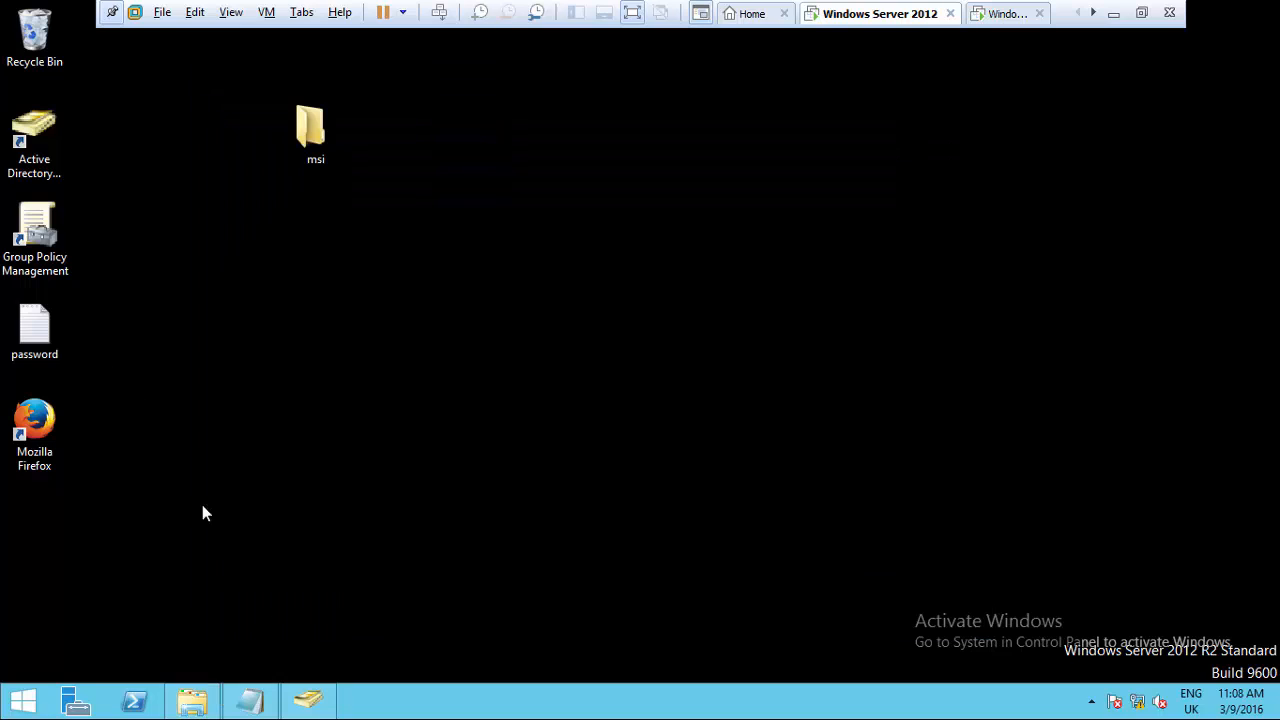
- Start a new user in the Users container with name and logon user3
click(308, 700)
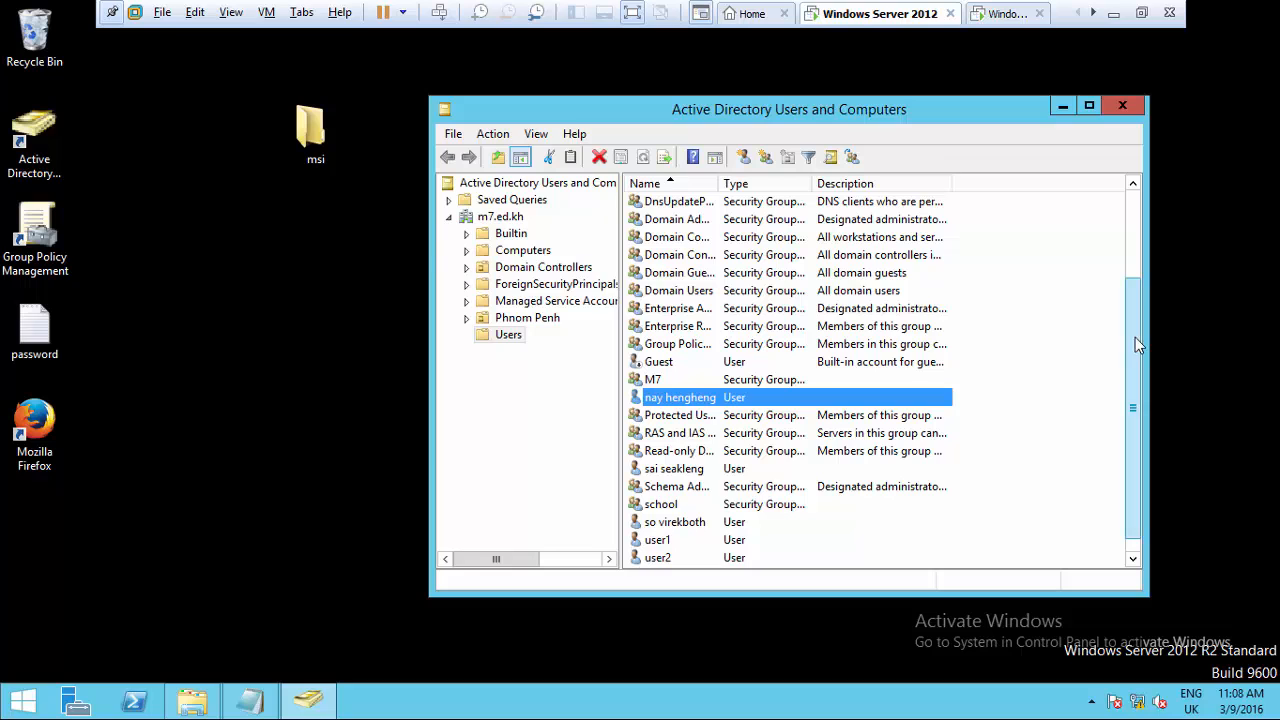
drag(1133, 340, 1133, 352)
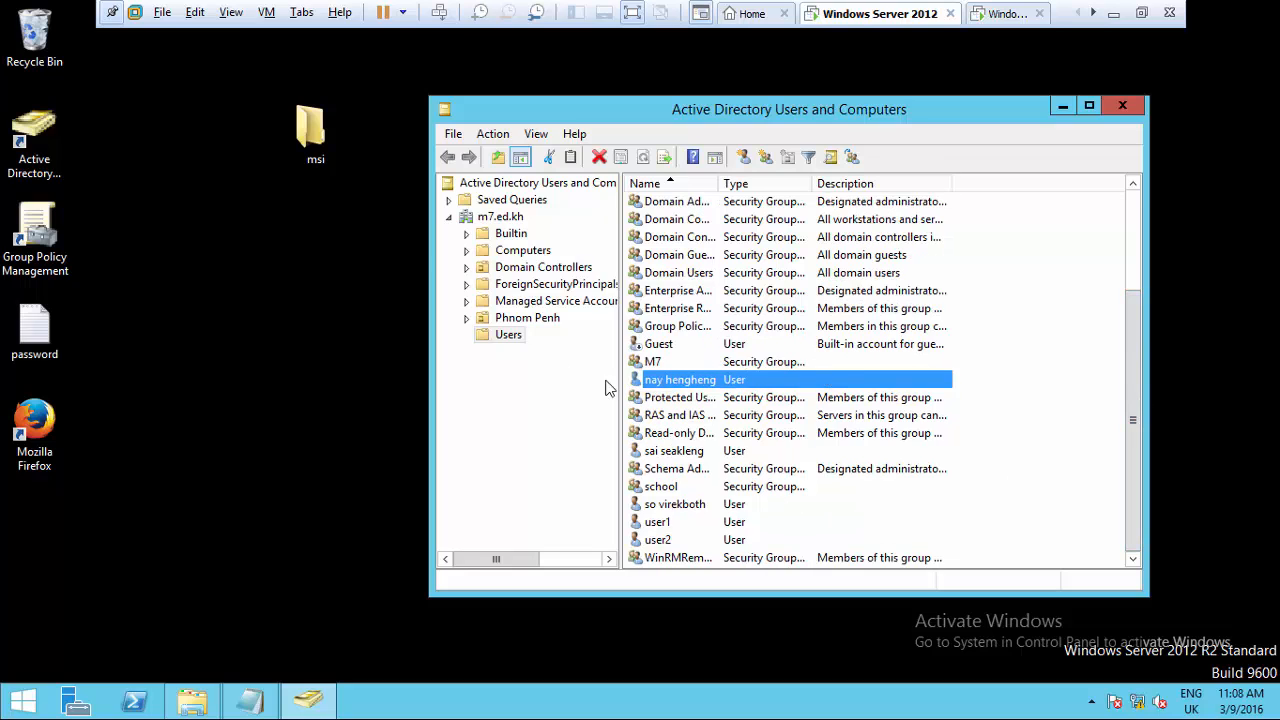
click(1014, 392)
right_click(1005, 399)
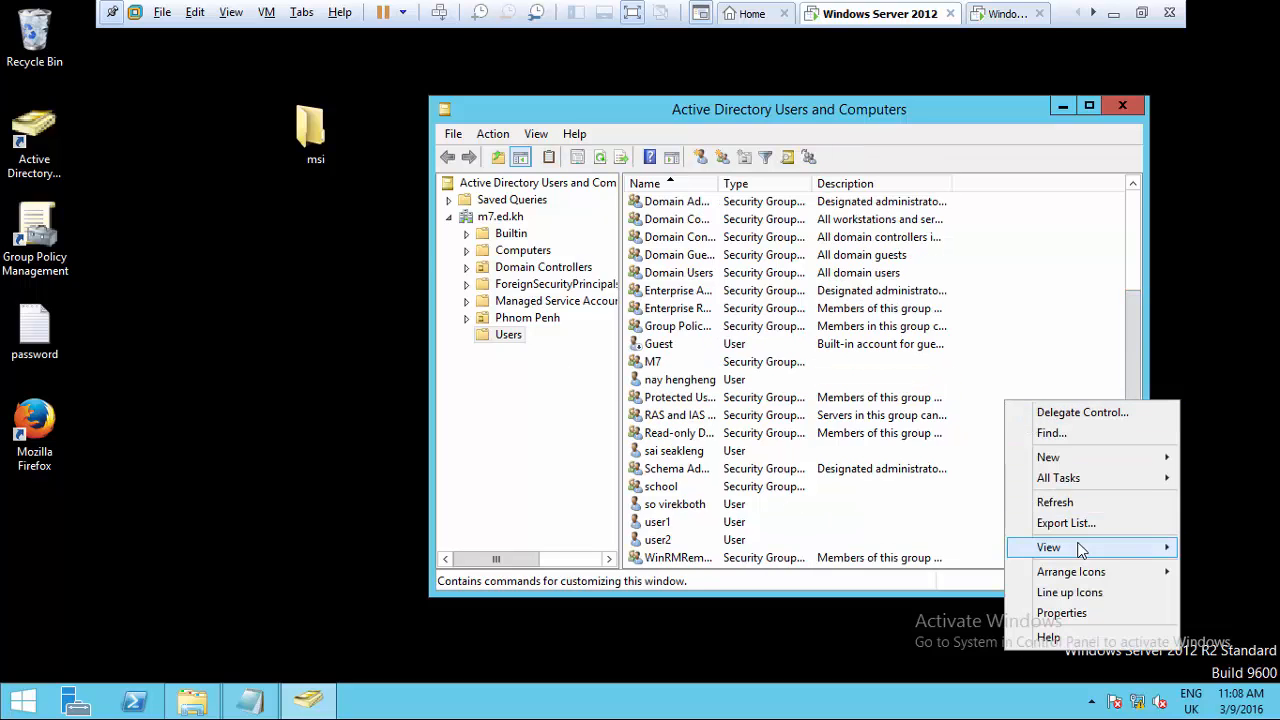
mouse_move(1079, 554)
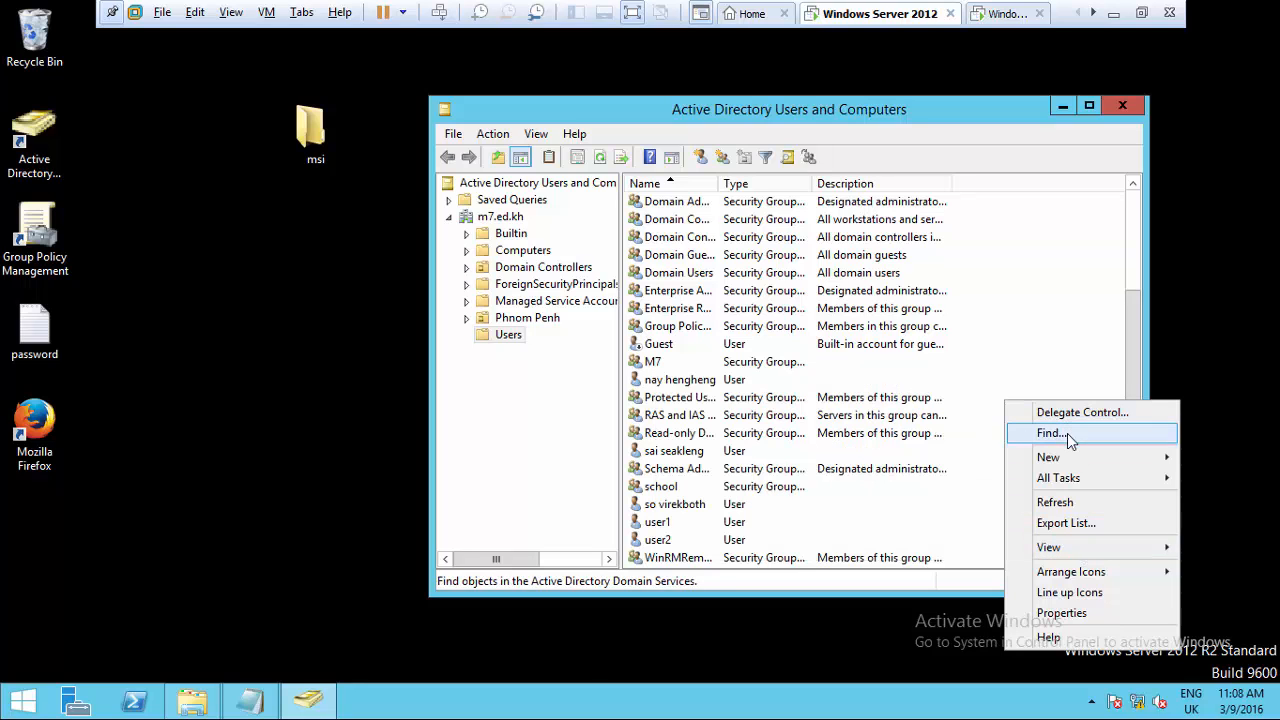
mouse_move(1057, 460)
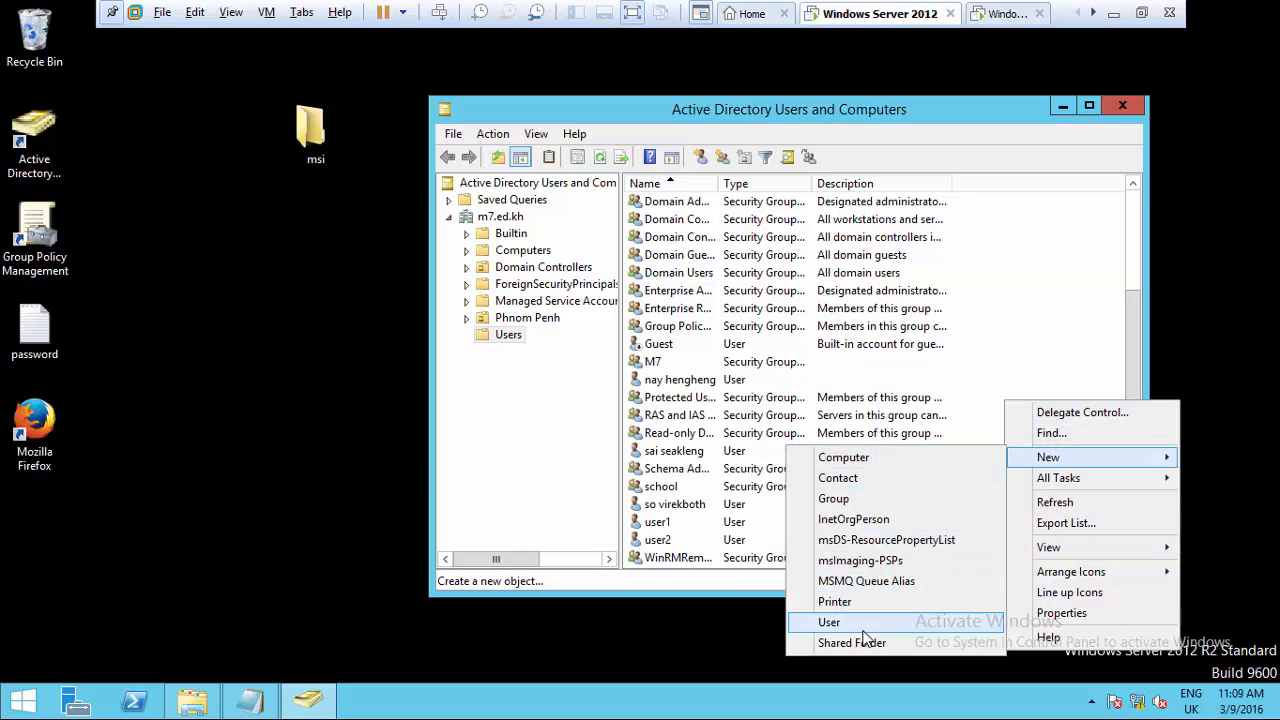
click(829, 622)
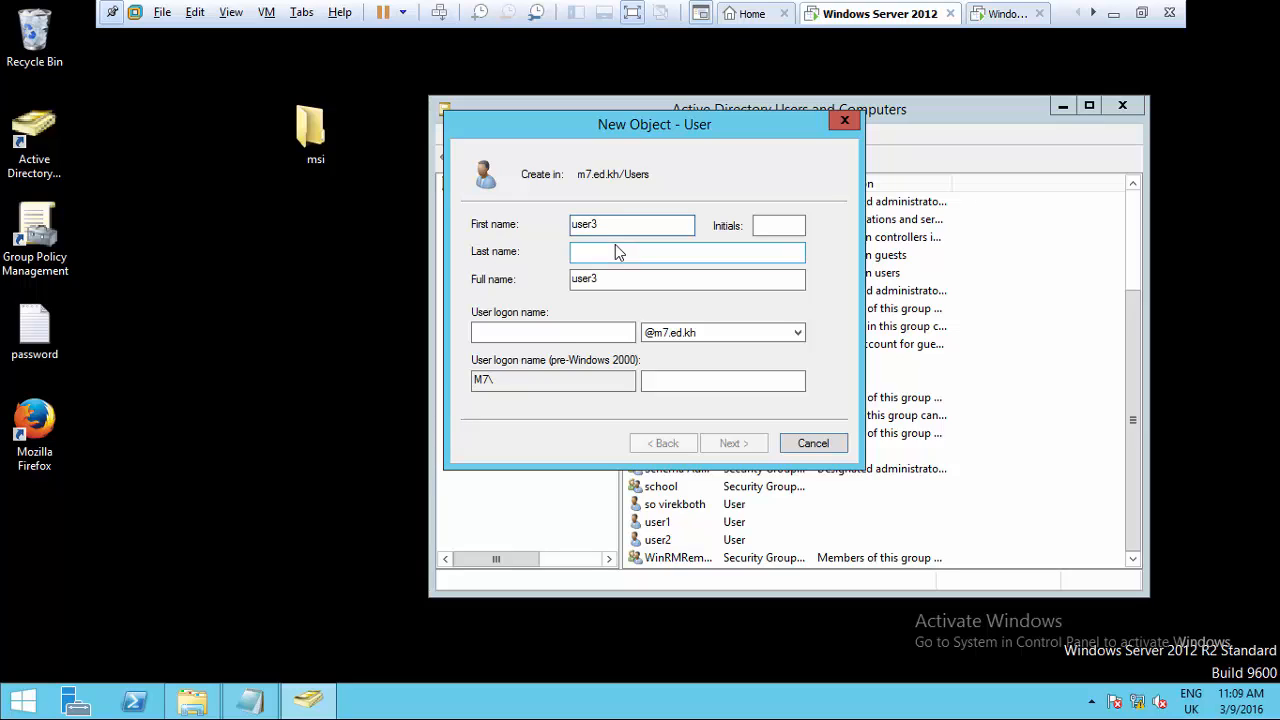
click(551, 332)
text(usr)
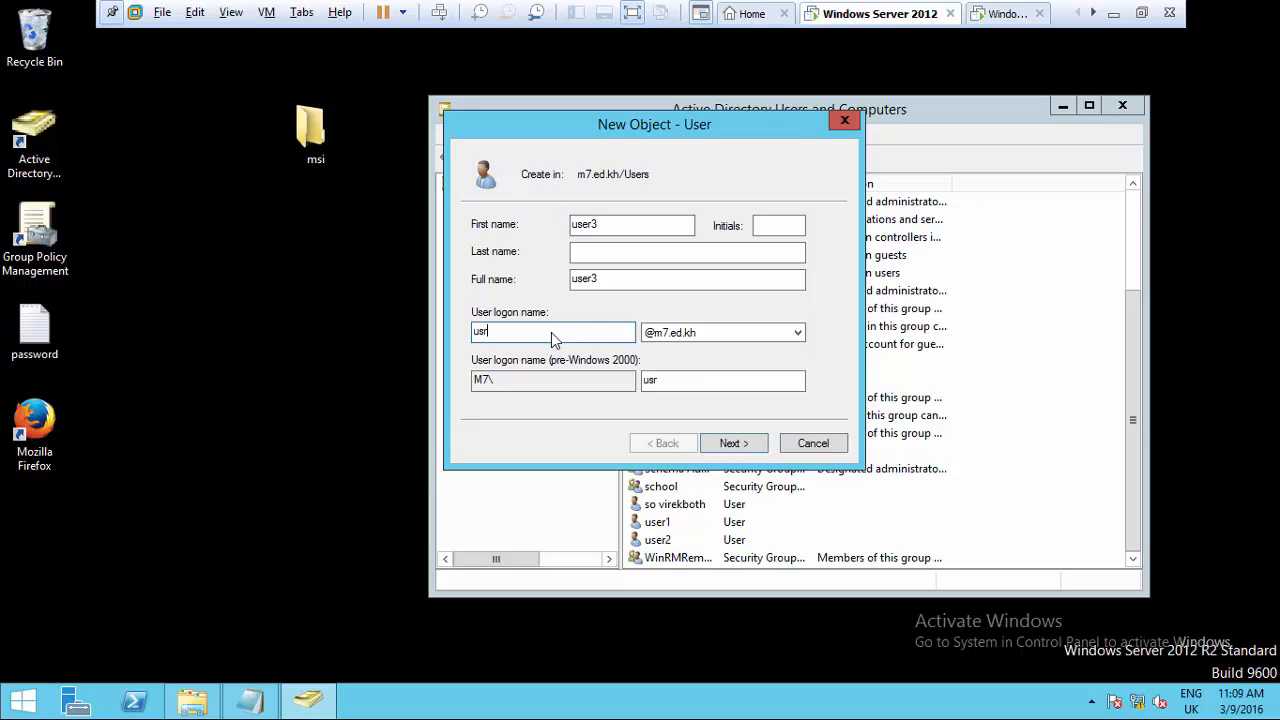
key(BackSpace)
text(er3)
click(727, 450)
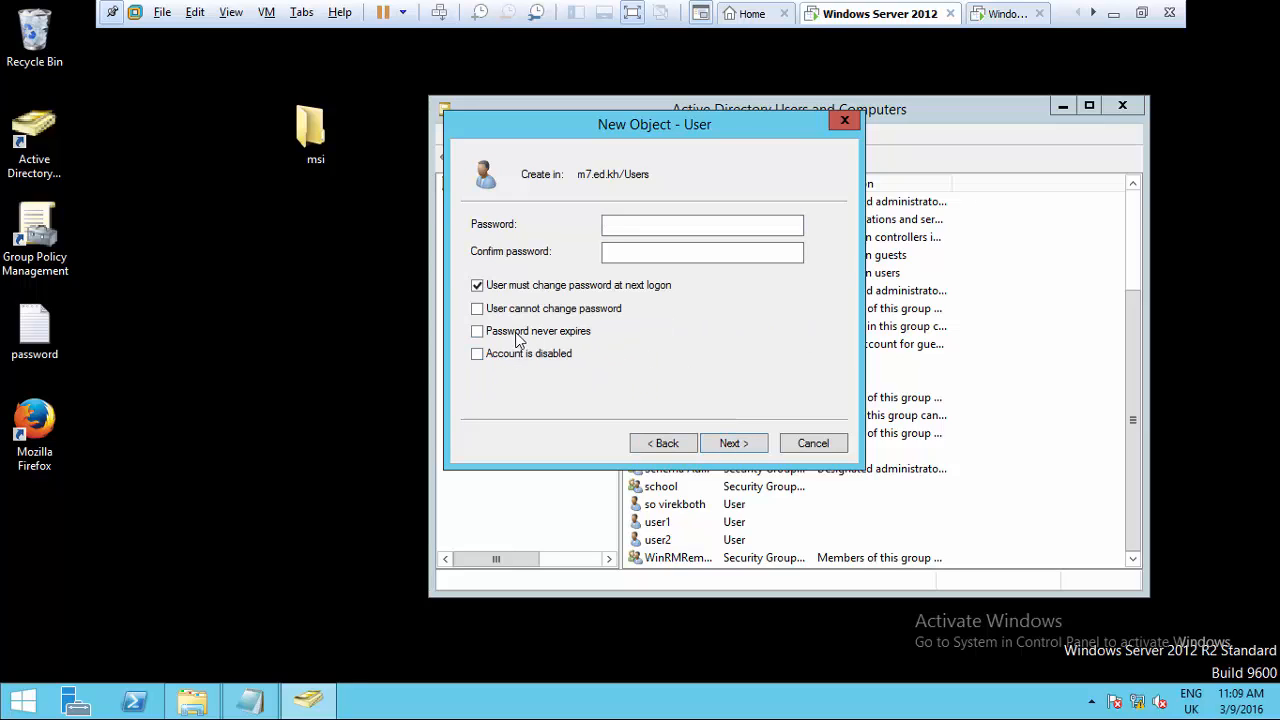
- Set user3's password to never expire, then enter and confirm the password
click(519, 340)
click(796, 425)
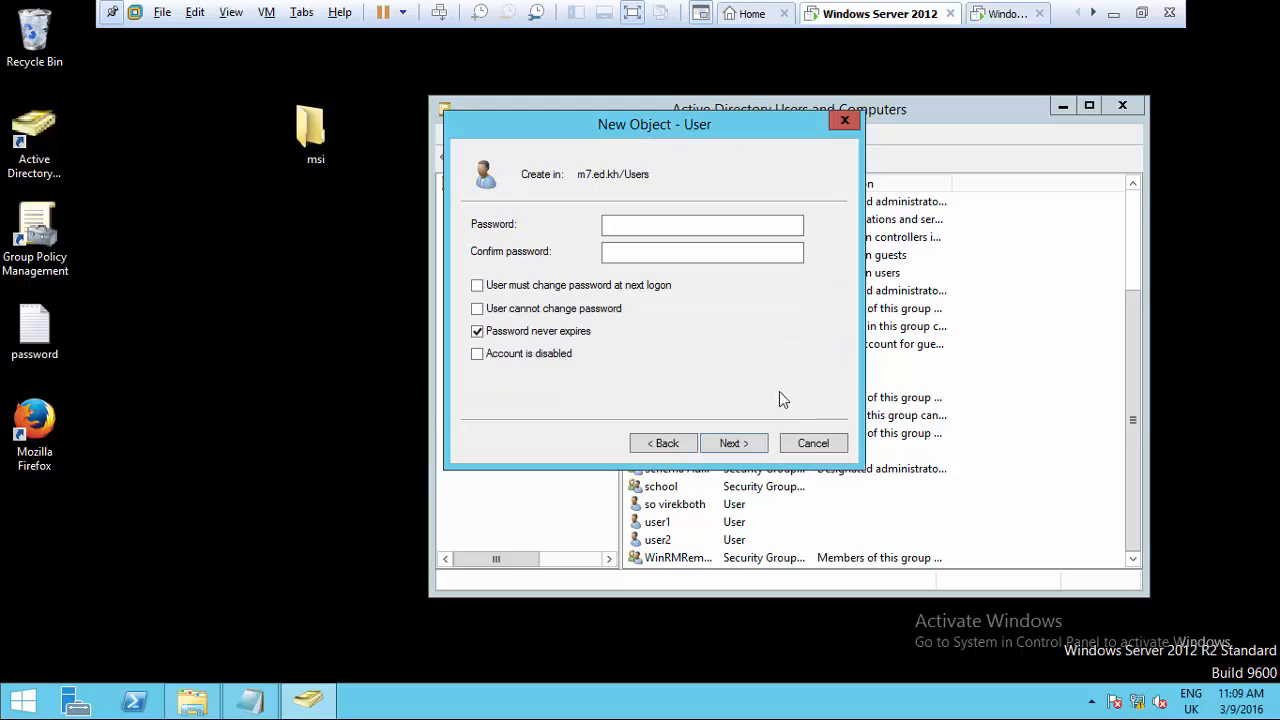
click(680, 235)
text(*****)
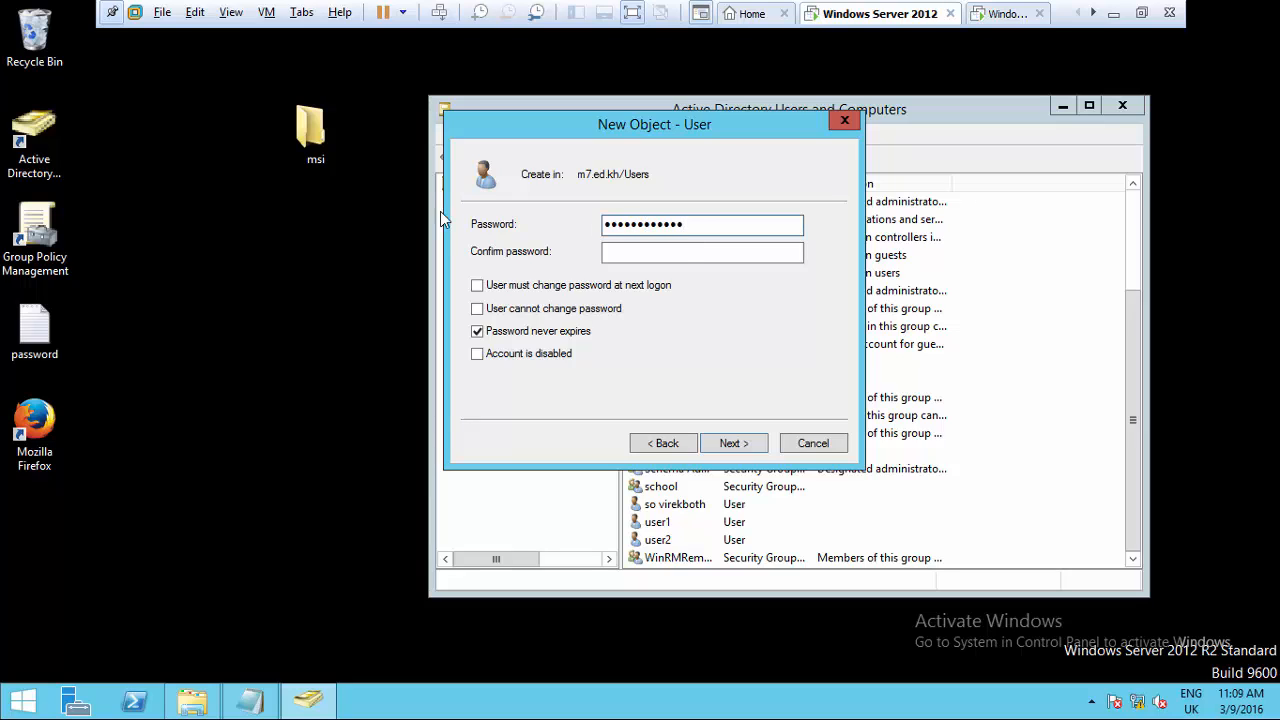
click(686, 258)
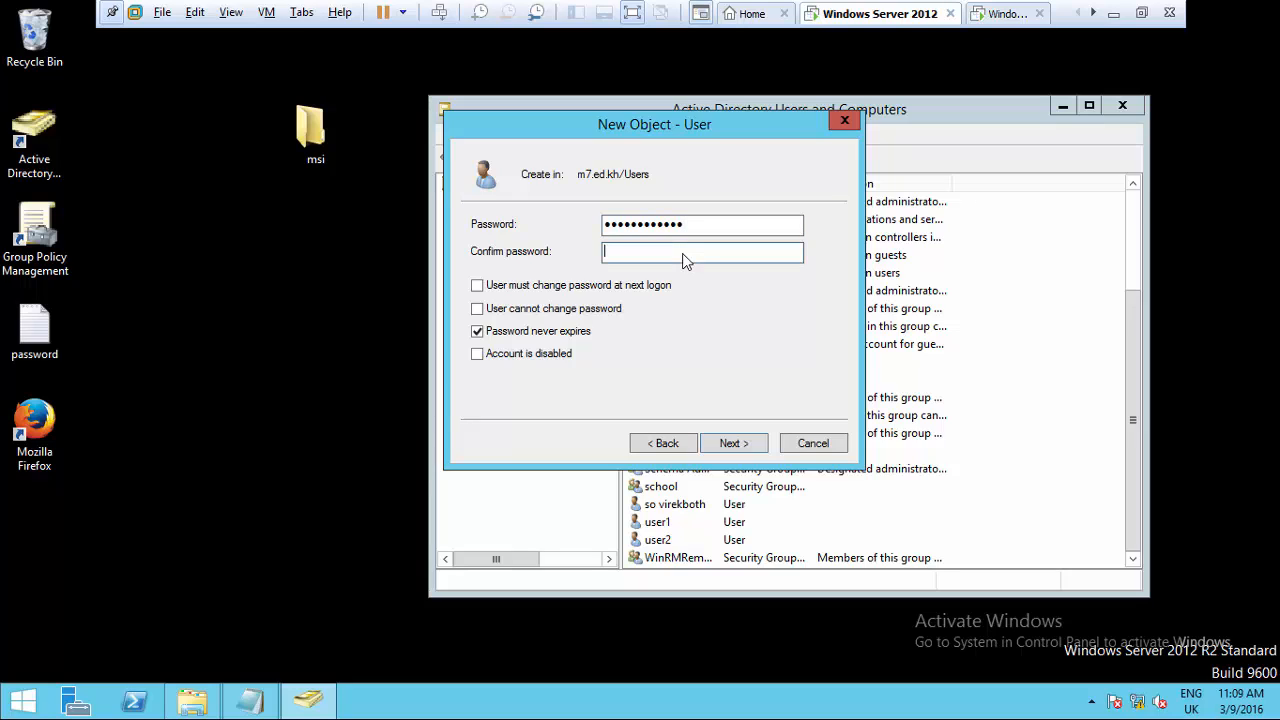
text(************)
click(735, 443)
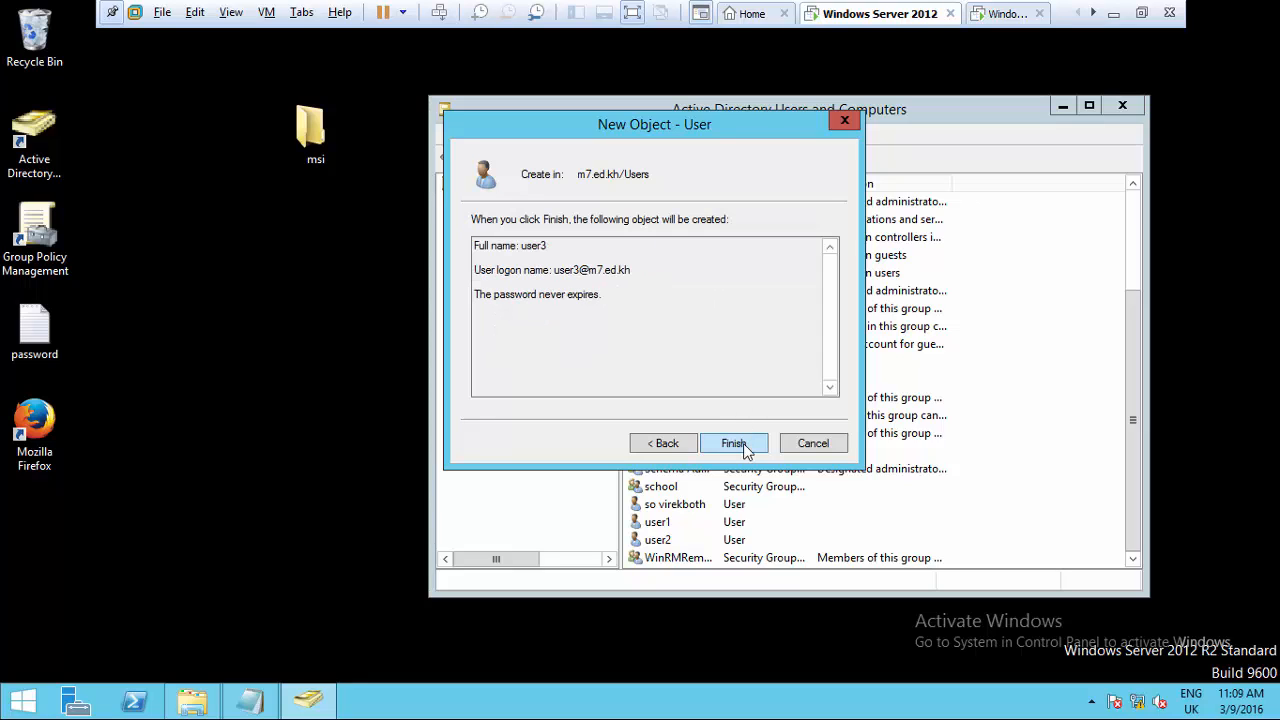
- Finish creating user3, open its Profile tab, and return to the Local Disk (C:) window
click(735, 443)
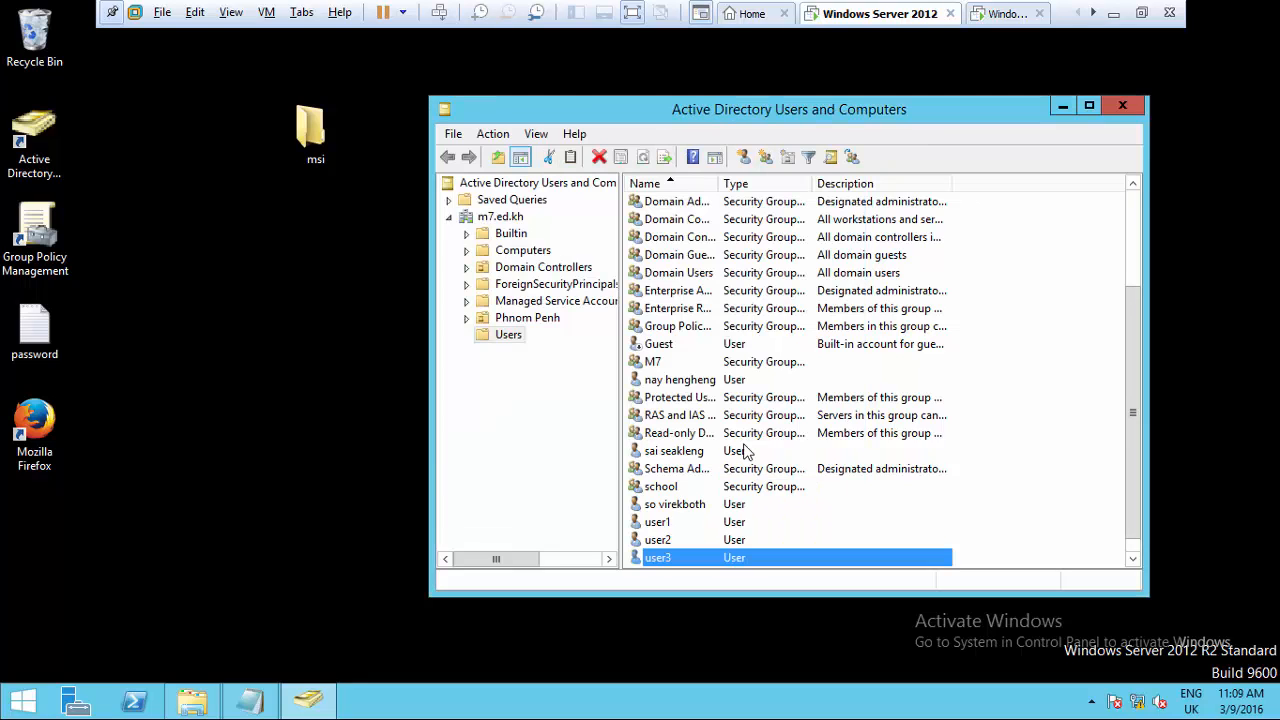
right_click(658, 558)
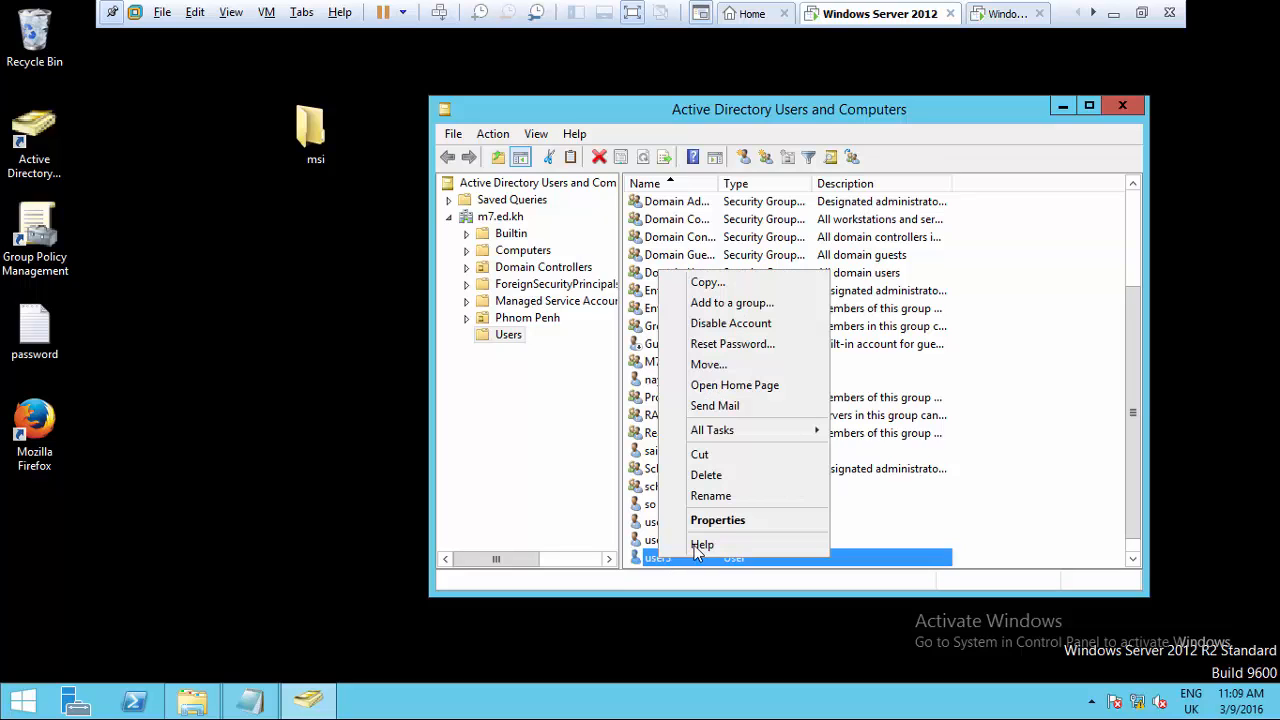
click(710, 524)
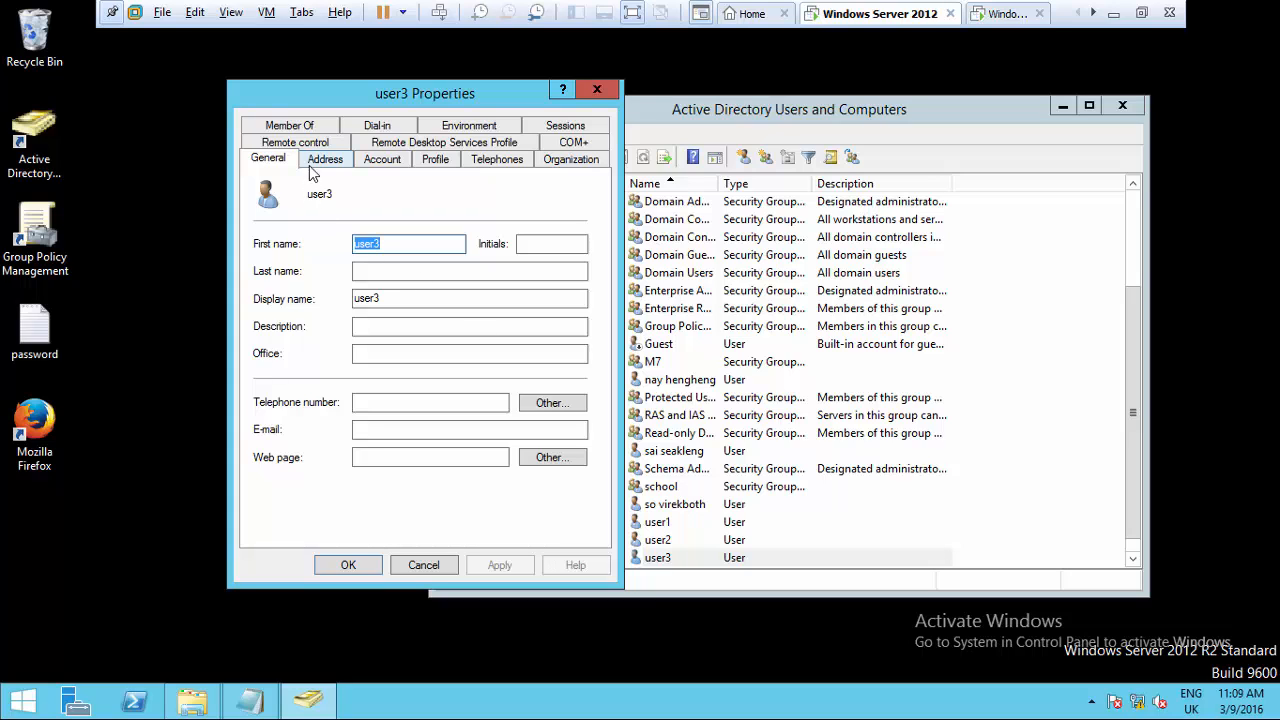
click(436, 162)
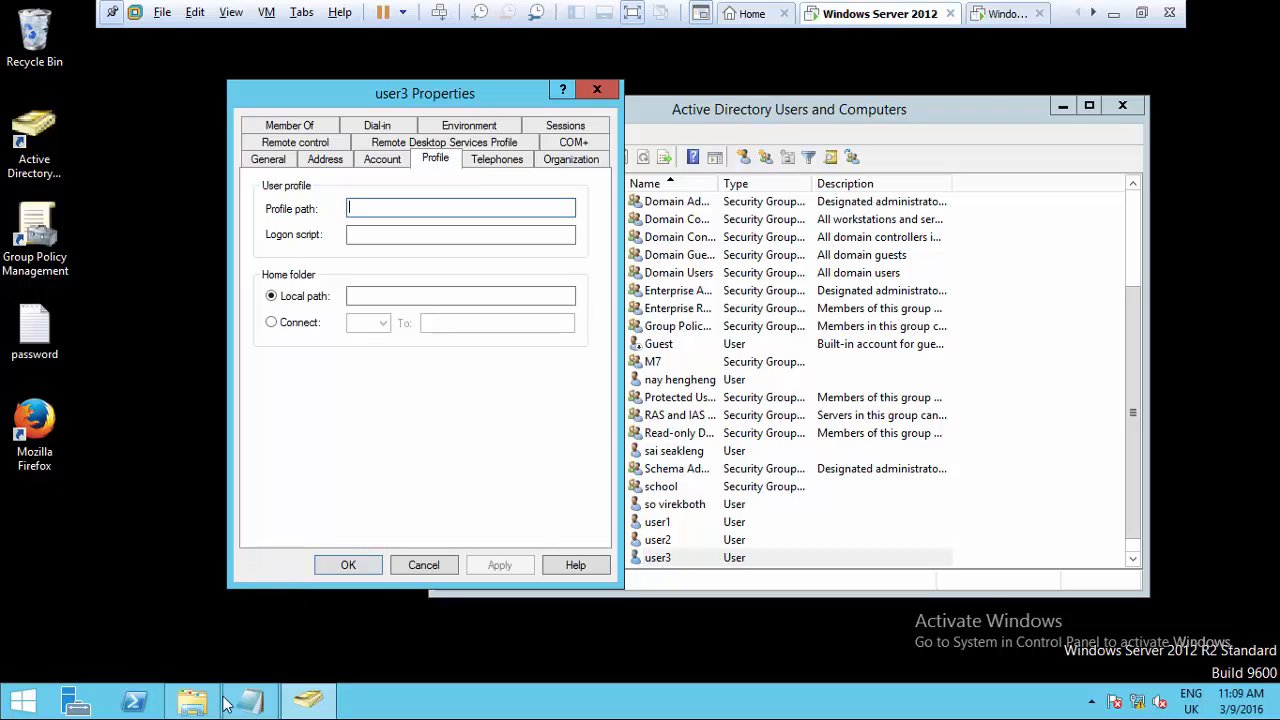
click(192, 702)
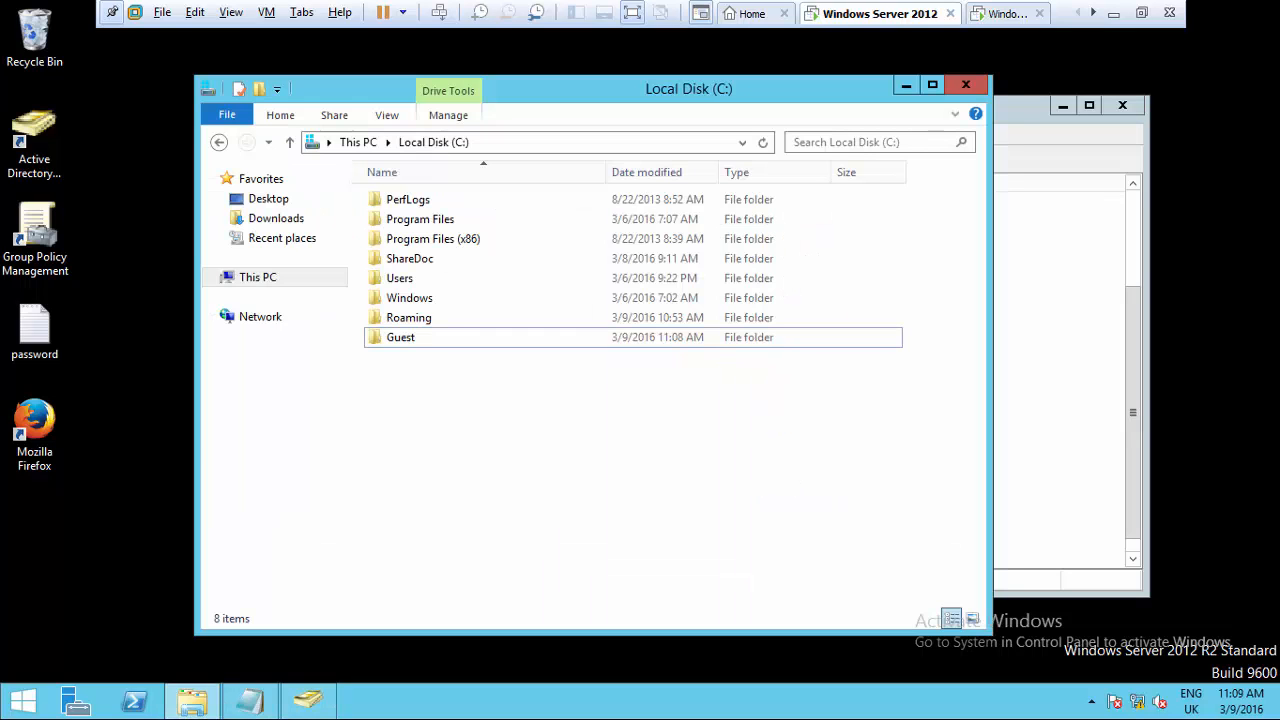
- Confirm the Guest folder's Sharing tab shows the network path \\ANGKOR\Guest
right_click(400, 339)
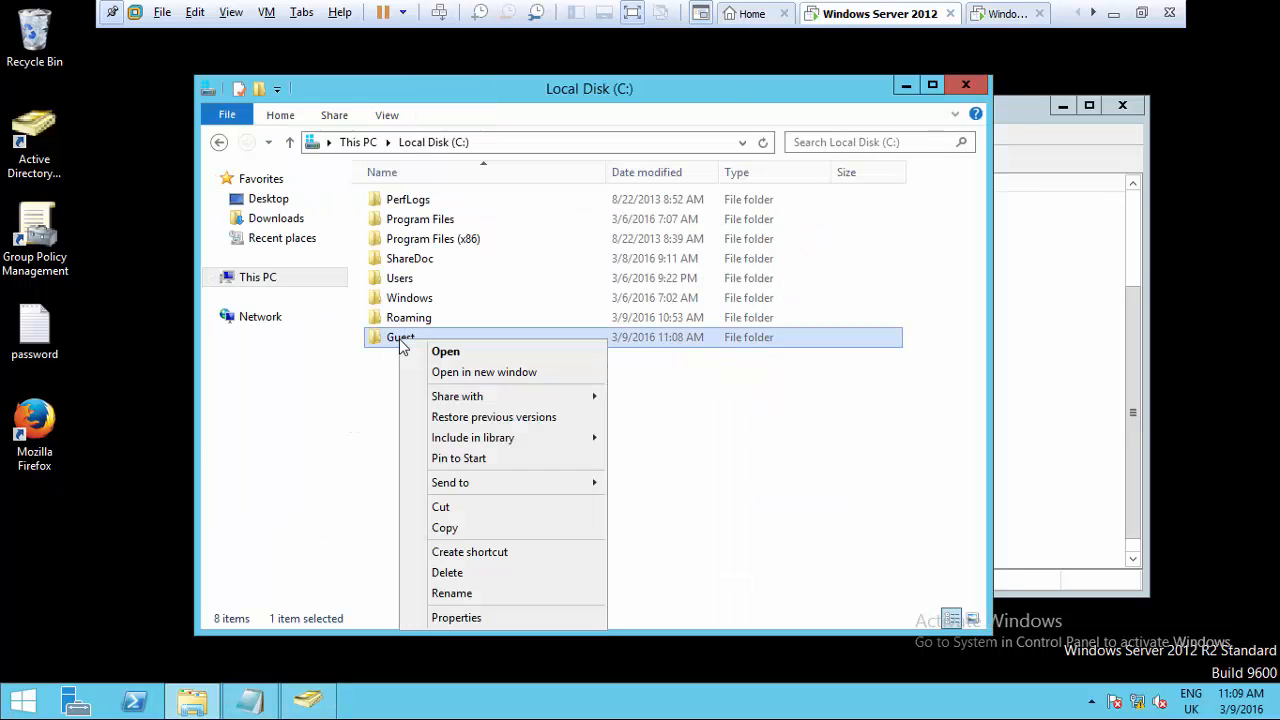
click(494, 617)
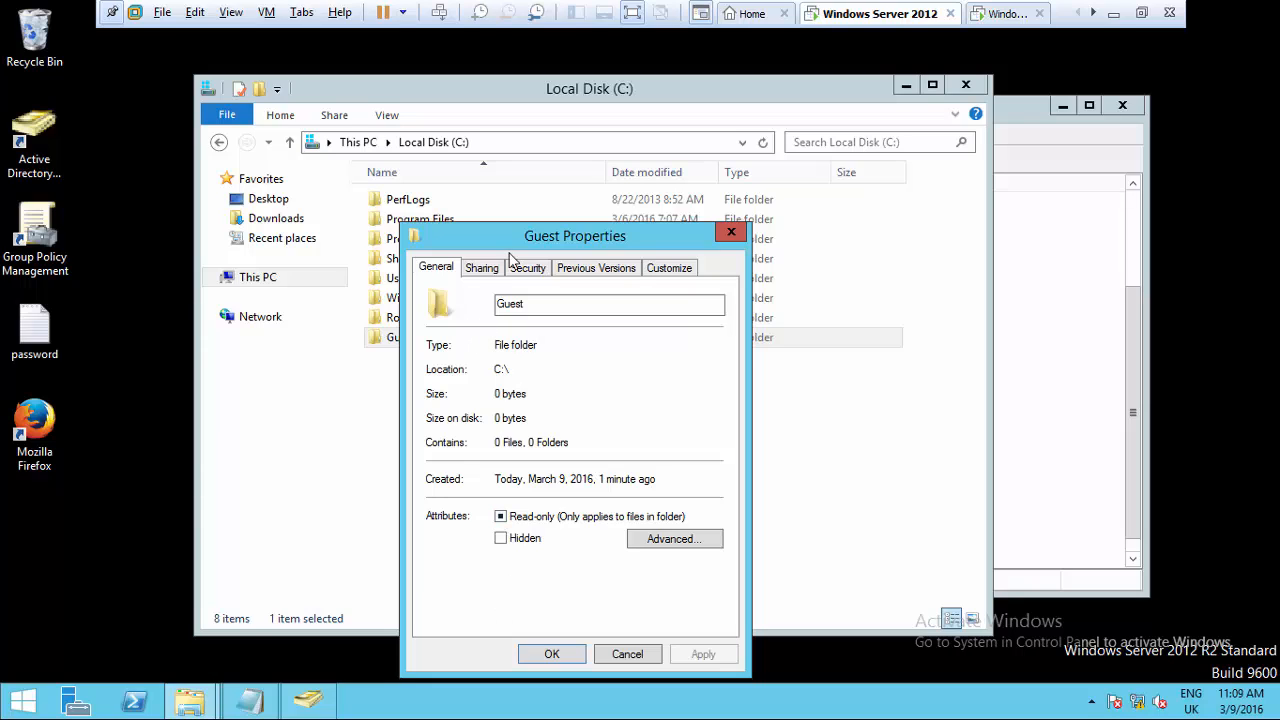
click(481, 270)
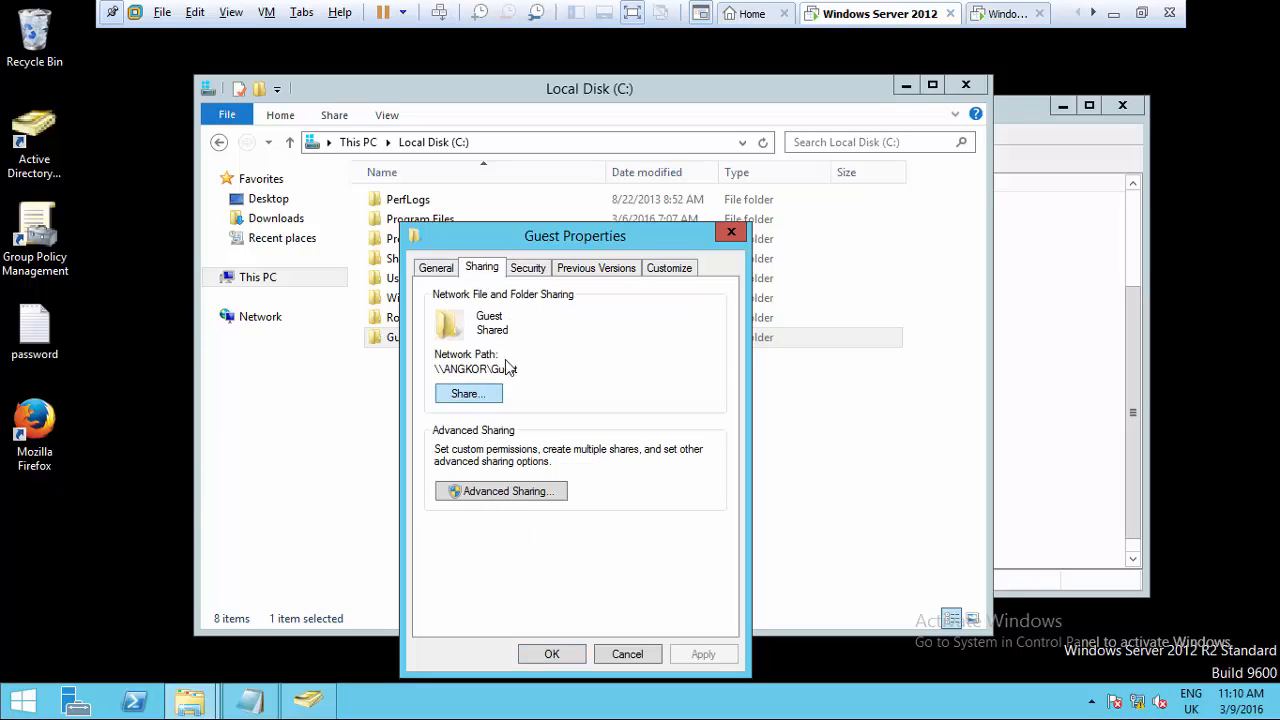
drag(532, 380, 435, 374)
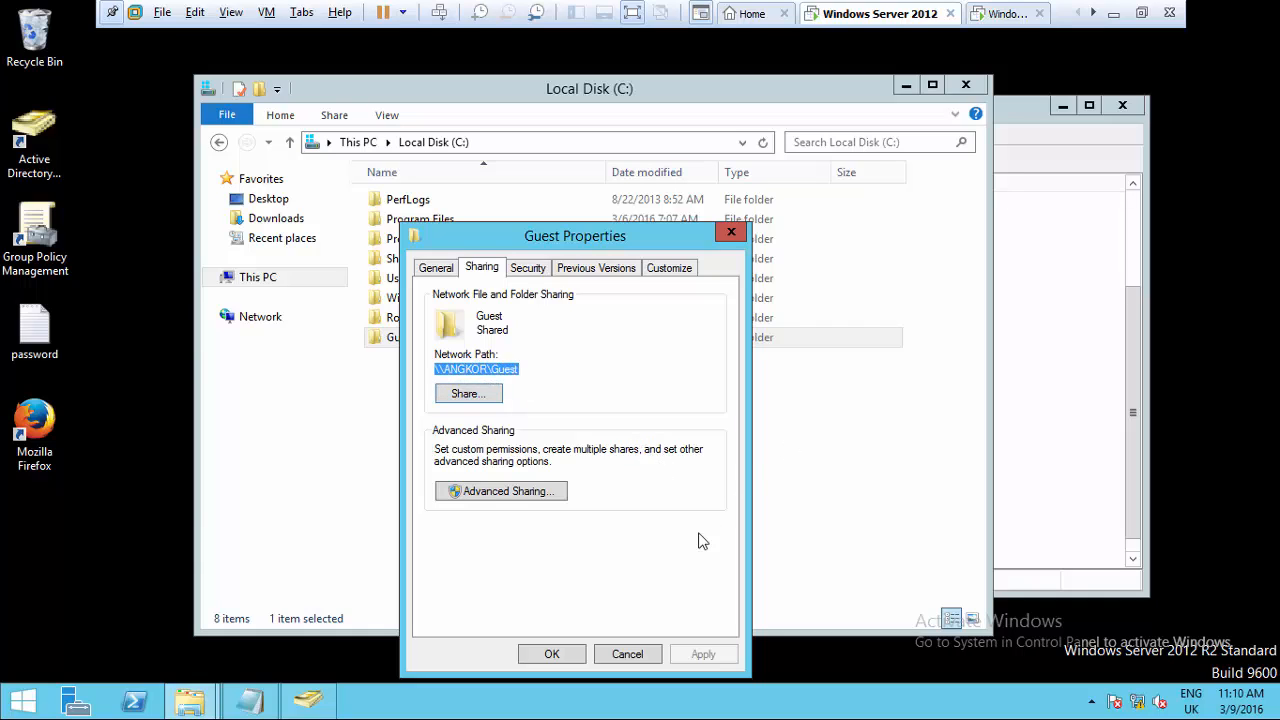
click(1036, 358)
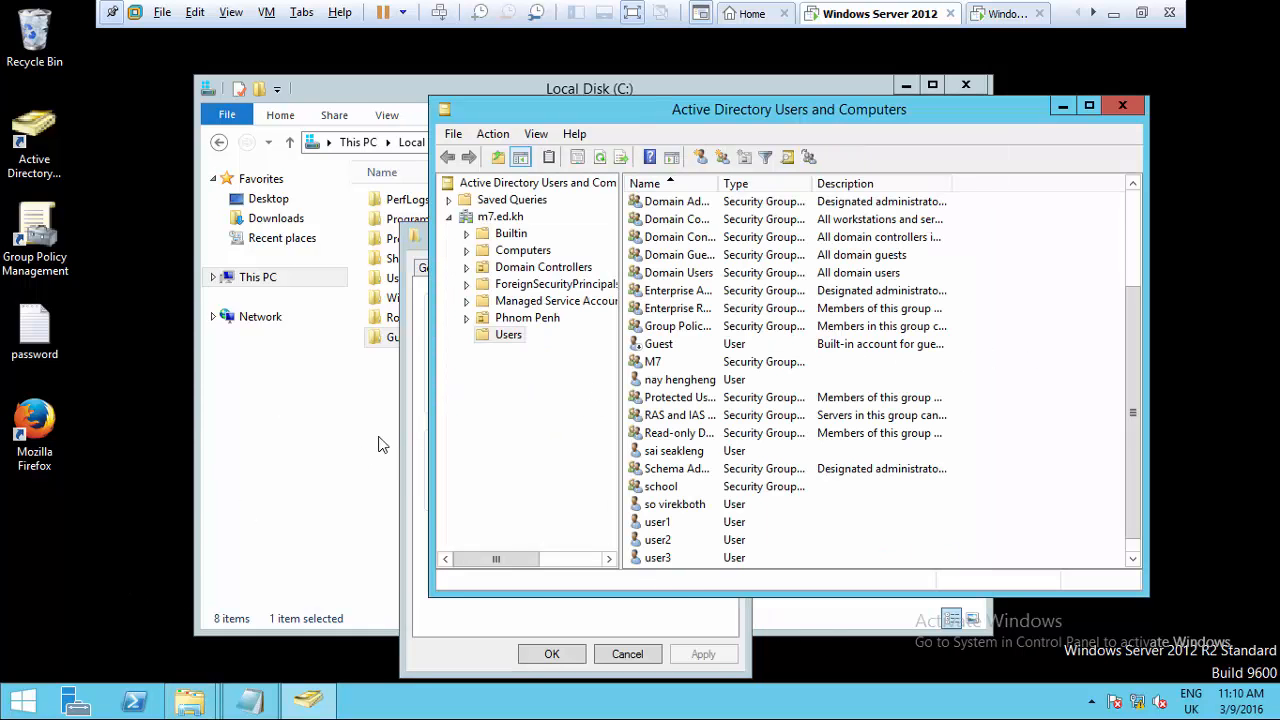
click(412, 433)
- Close the Guest properties and set user3's profile path to \\ANGKOR\Guest\user3
click(552, 654)
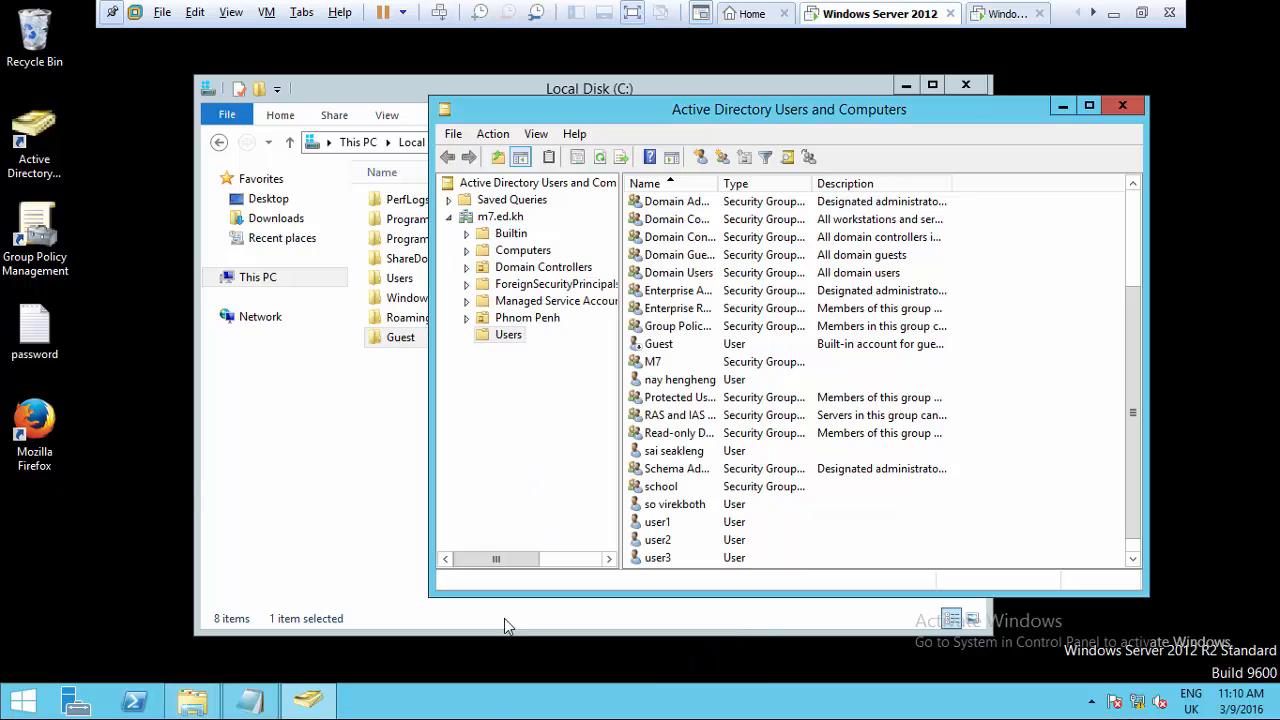
click(346, 526)
click(905, 85)
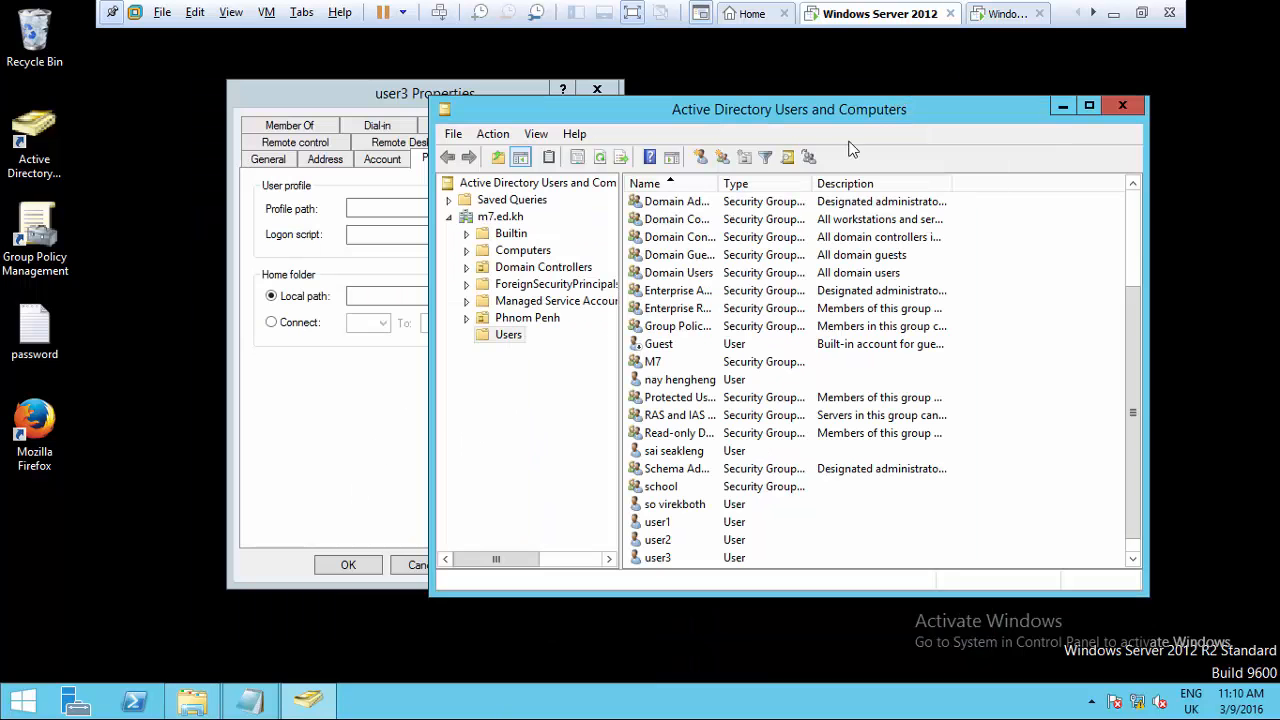
click(377, 415)
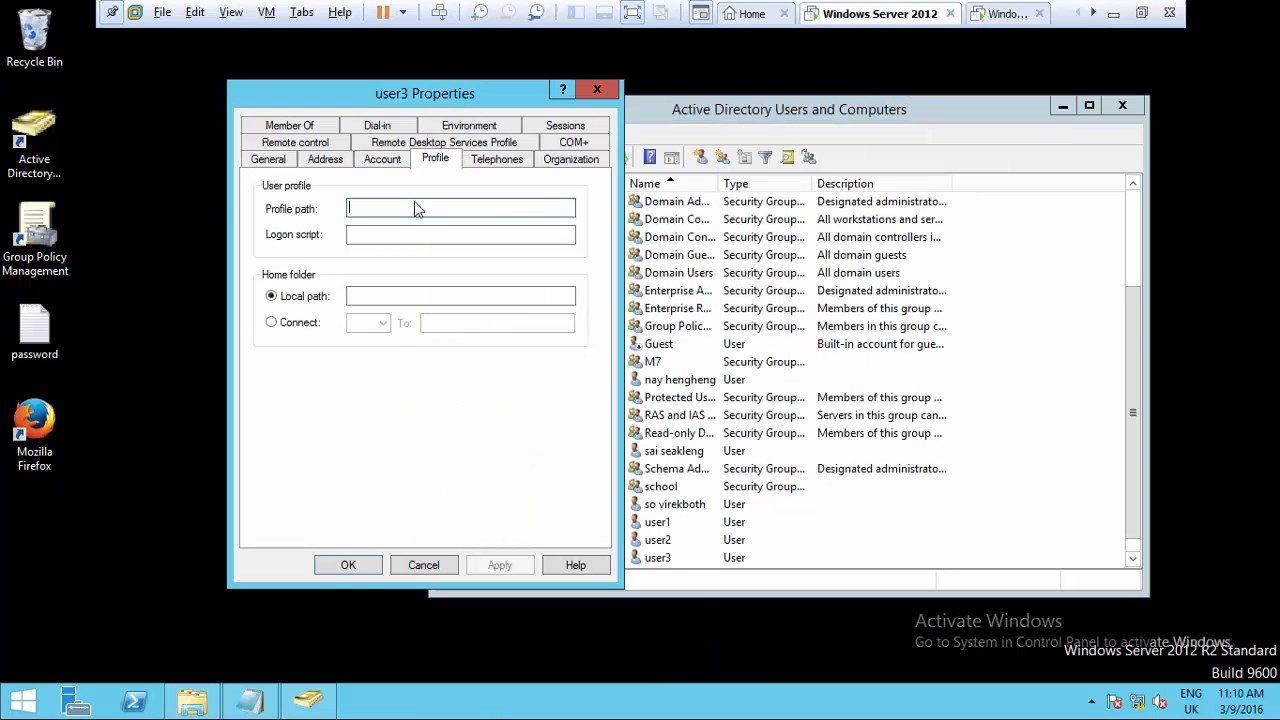
click(415, 210)
text(\ANGKOR\Guest)
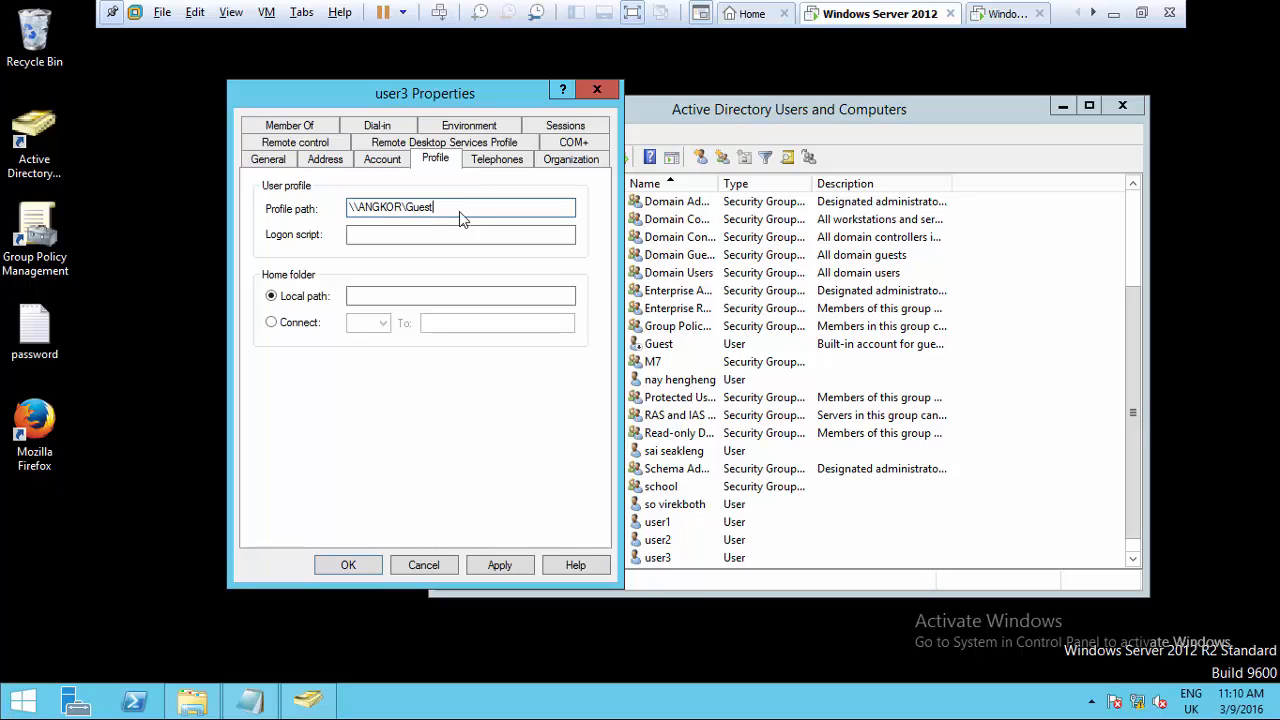
drag(354, 212, 343, 220)
click(487, 209)
- Connect home folder drive Z: to the same \\ANGKOR\Guest\user3 path
click(271, 323)
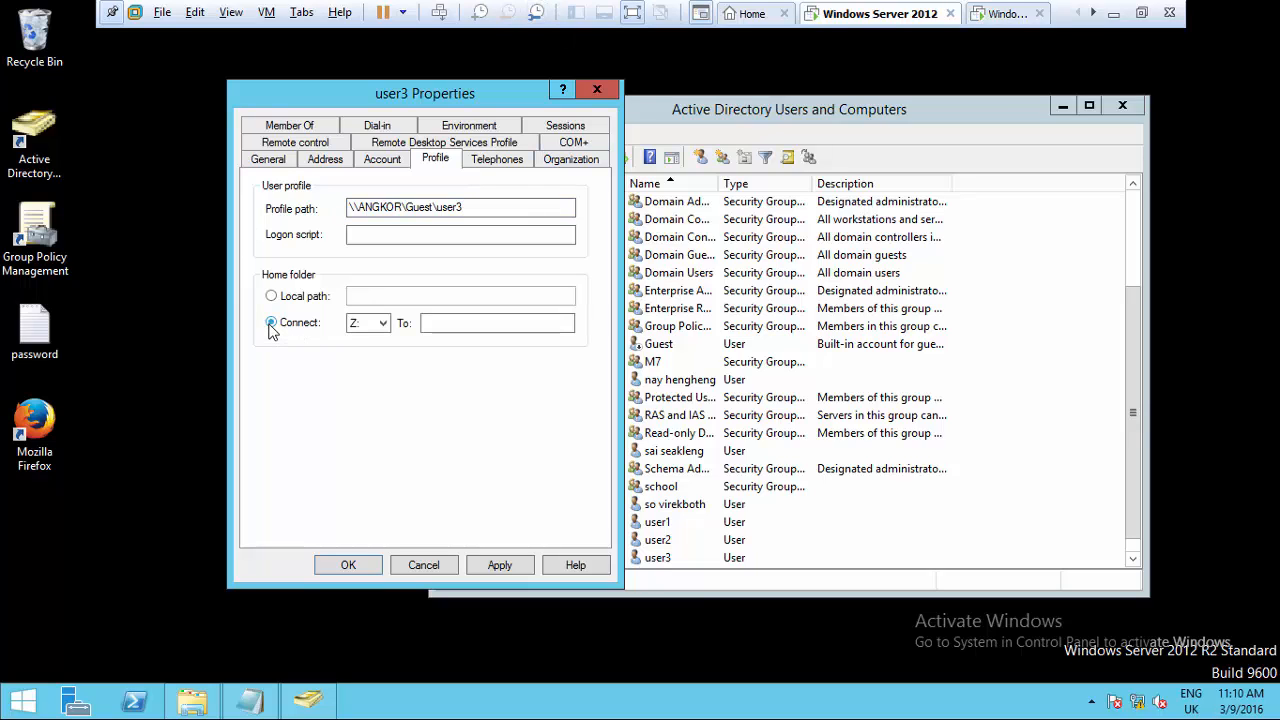
drag(494, 206, 346, 218)
key(ctrl+c)
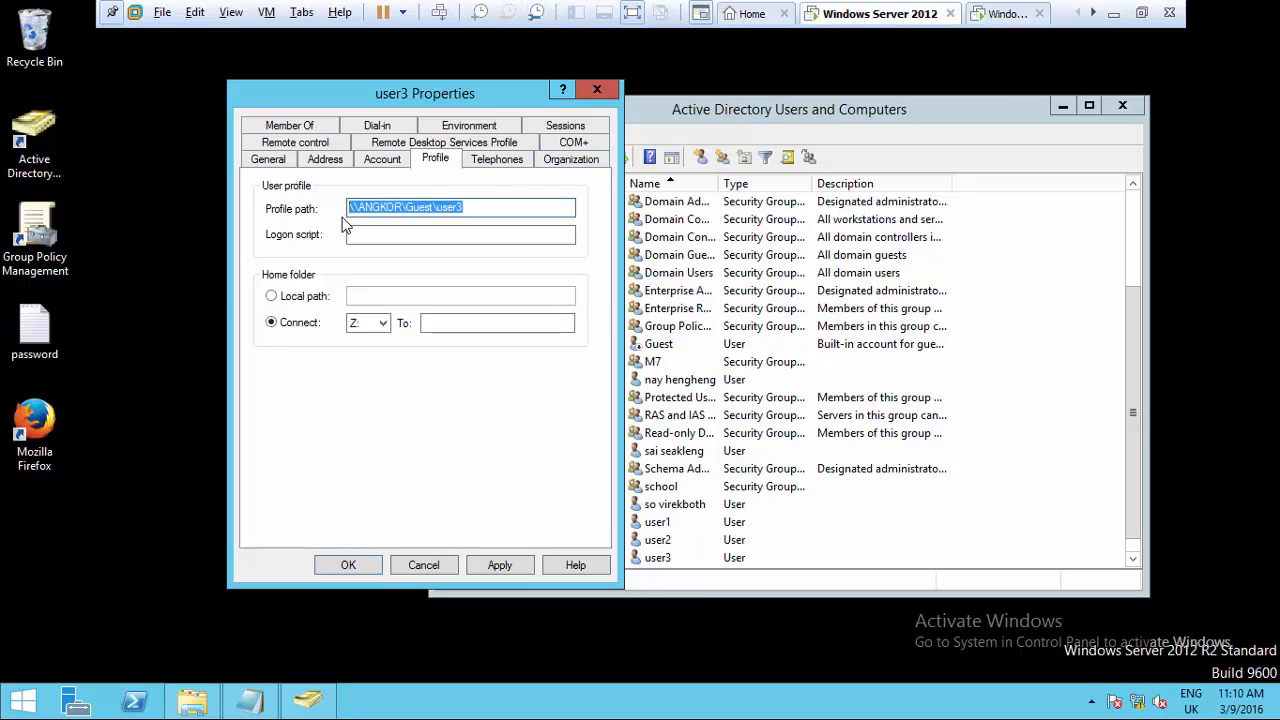
click(492, 330)
key(ctrl+v)
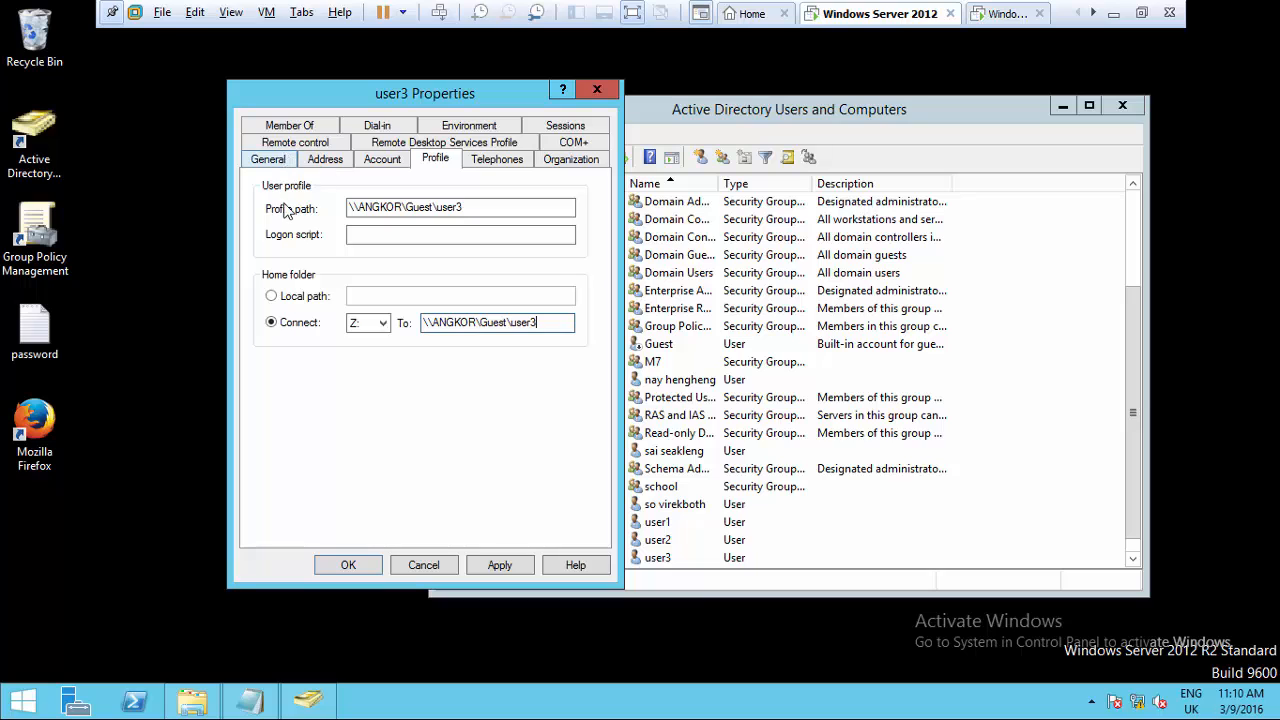
click(289, 127)
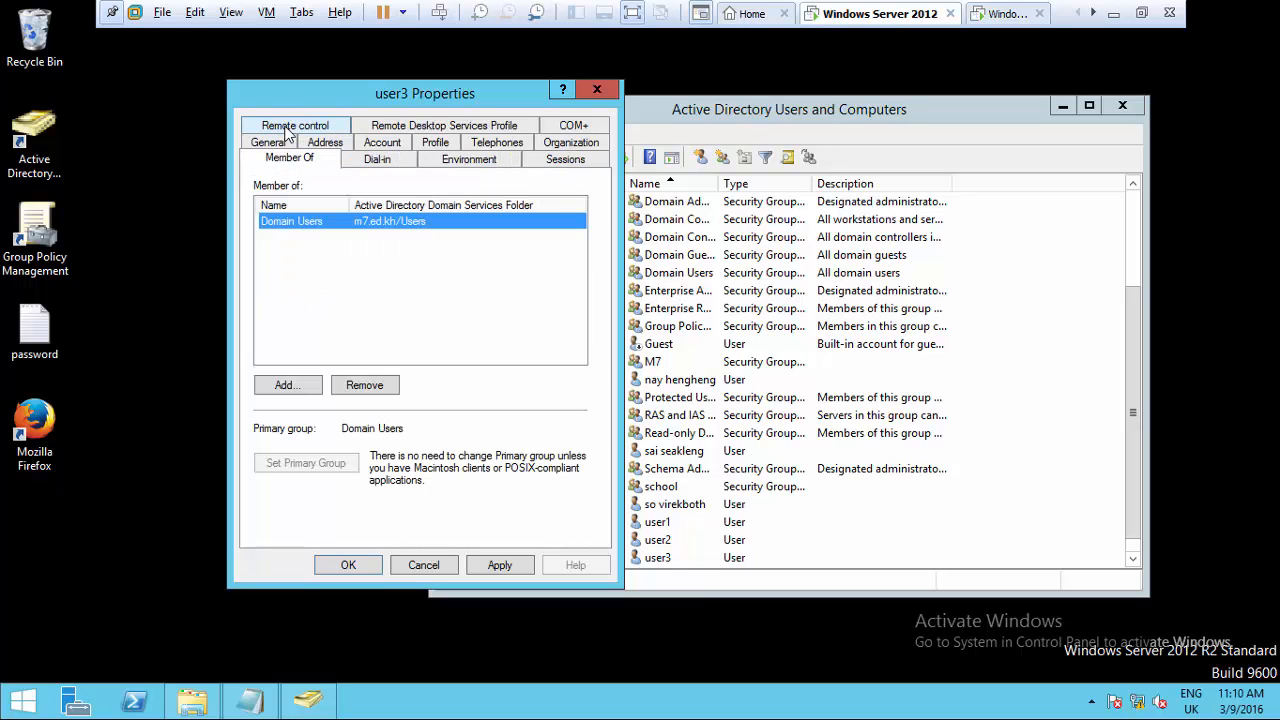
- Add user3 to the Backup Operators group and save user3's properties
click(290, 387)
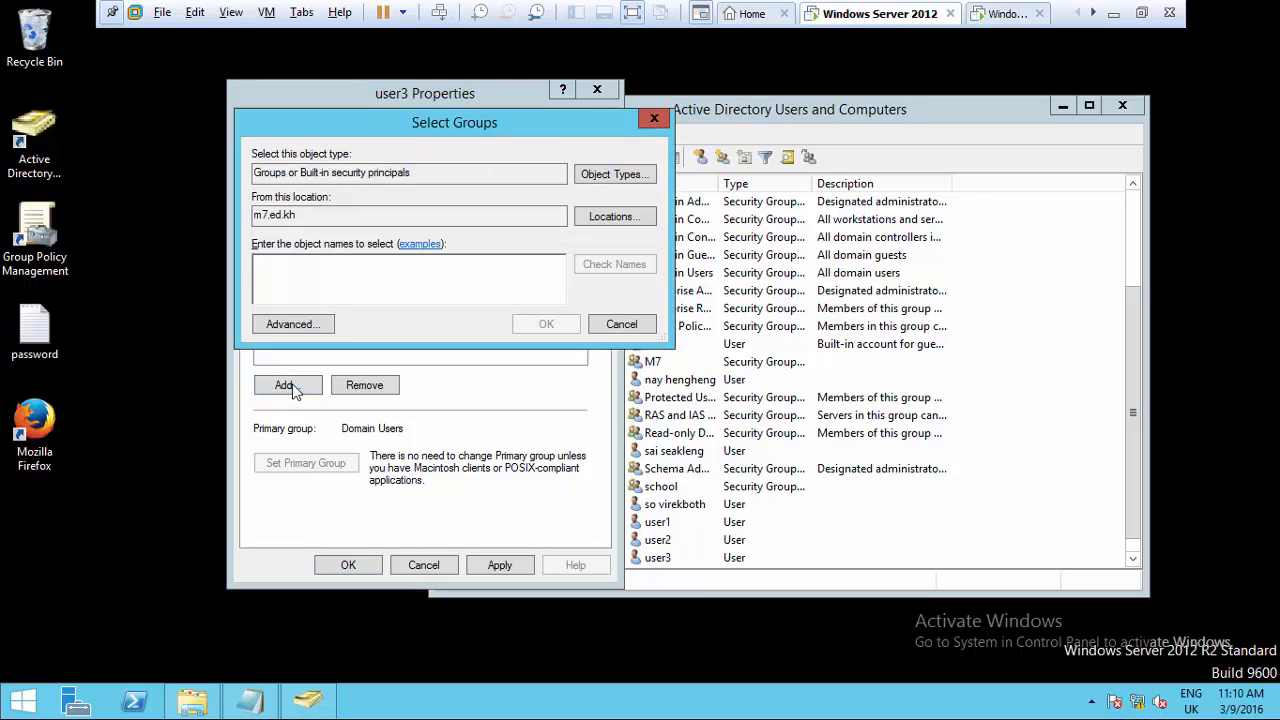
click(293, 325)
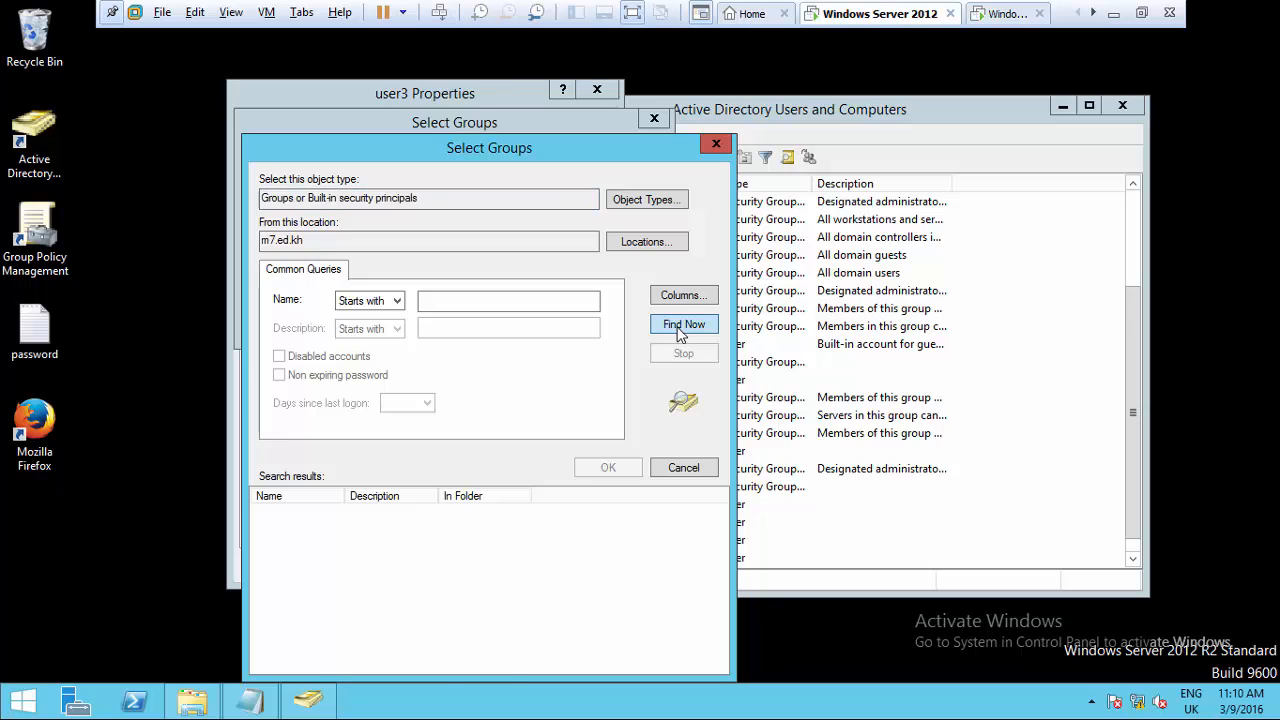
click(683, 325)
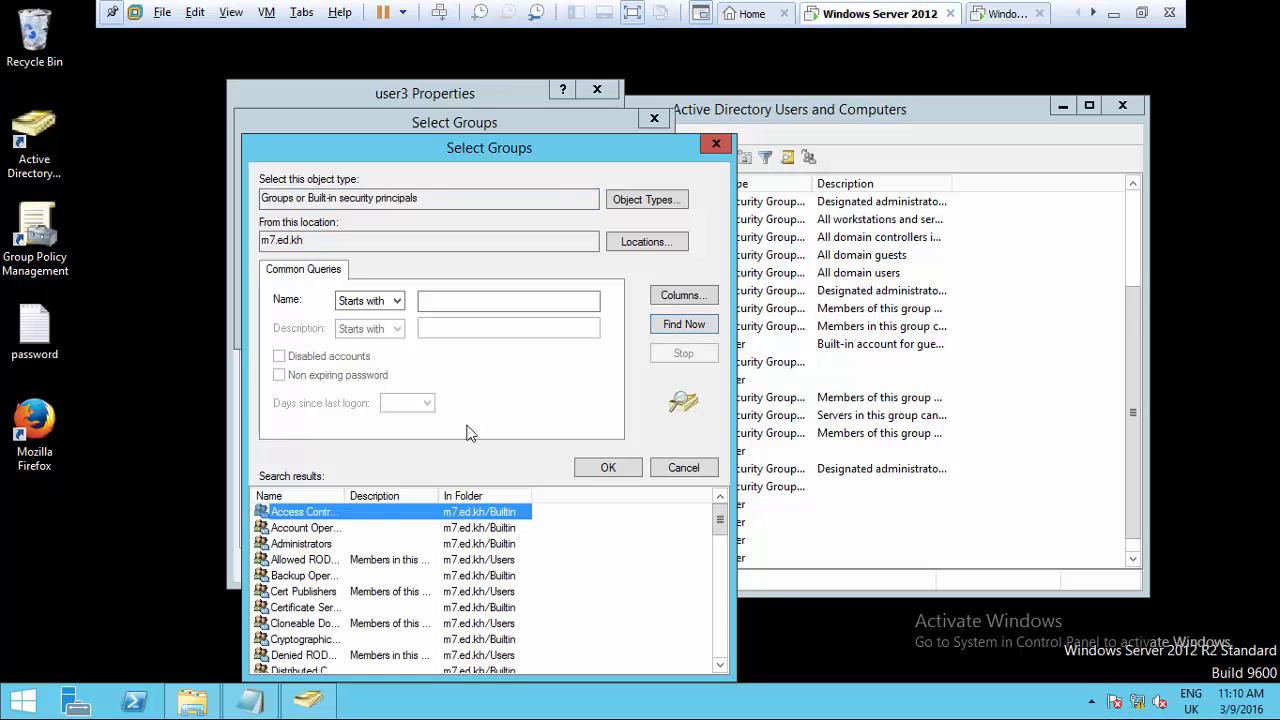
click(297, 577)
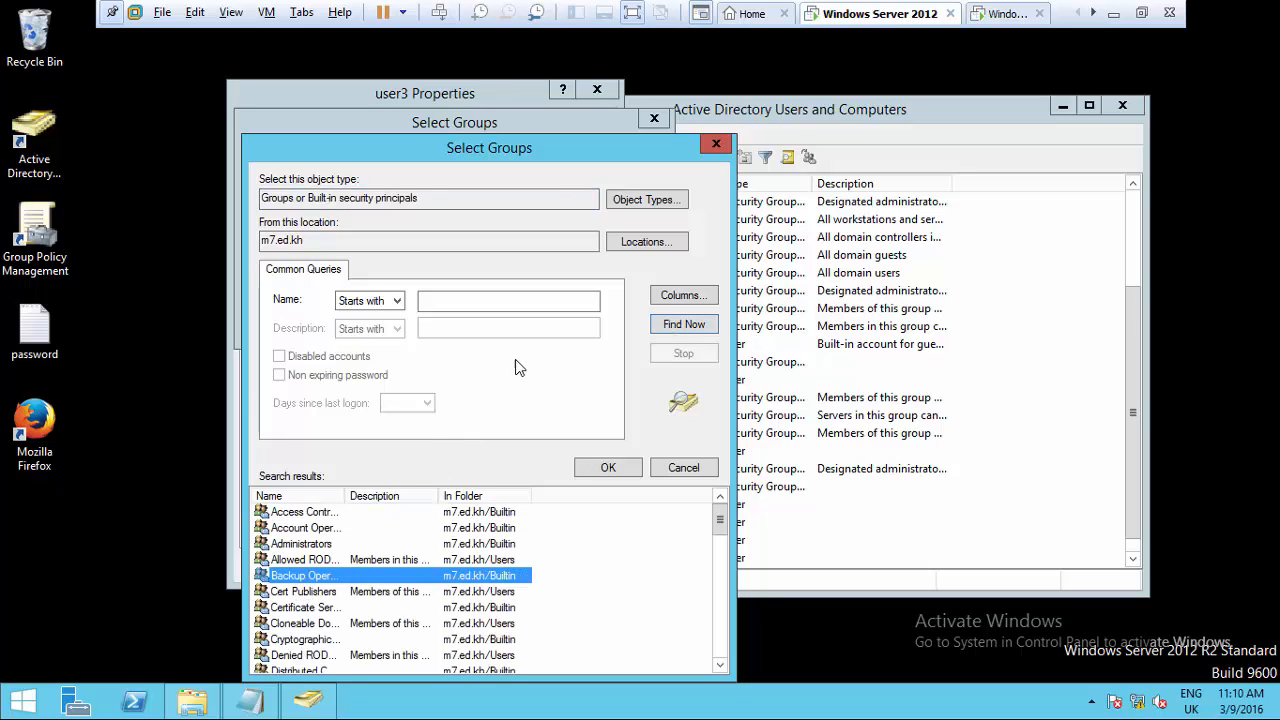
click(598, 470)
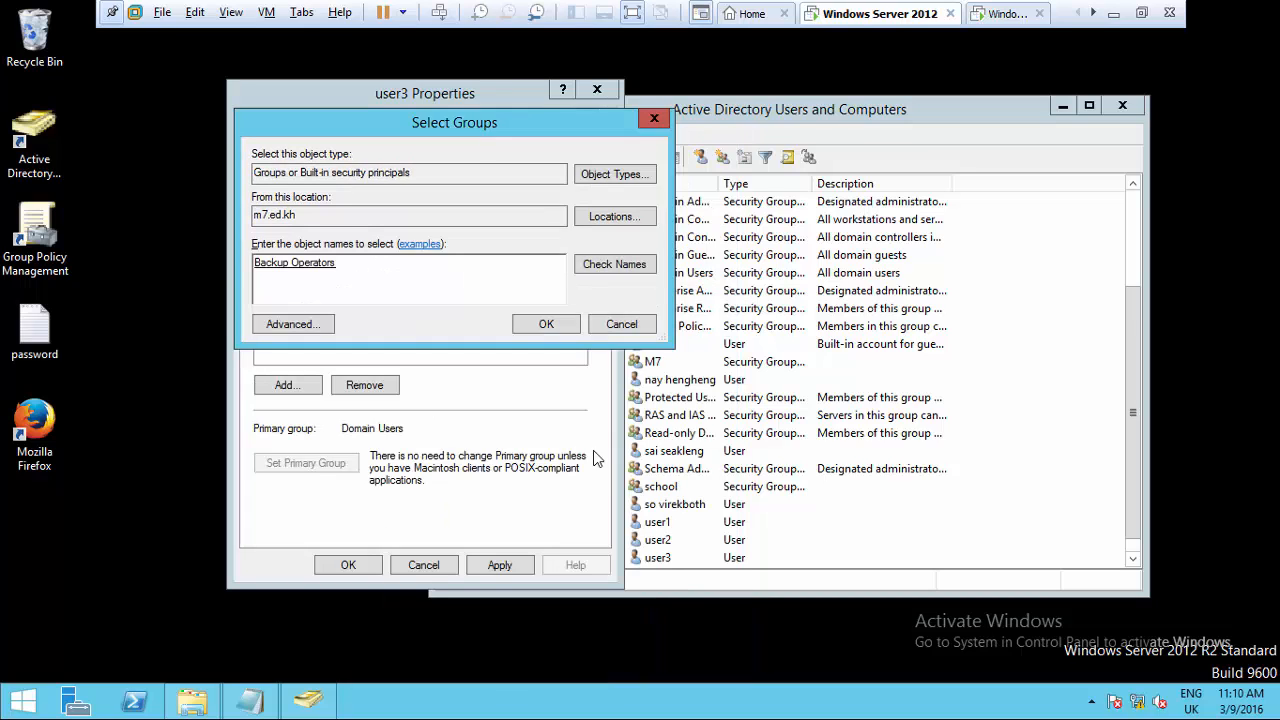
click(546, 324)
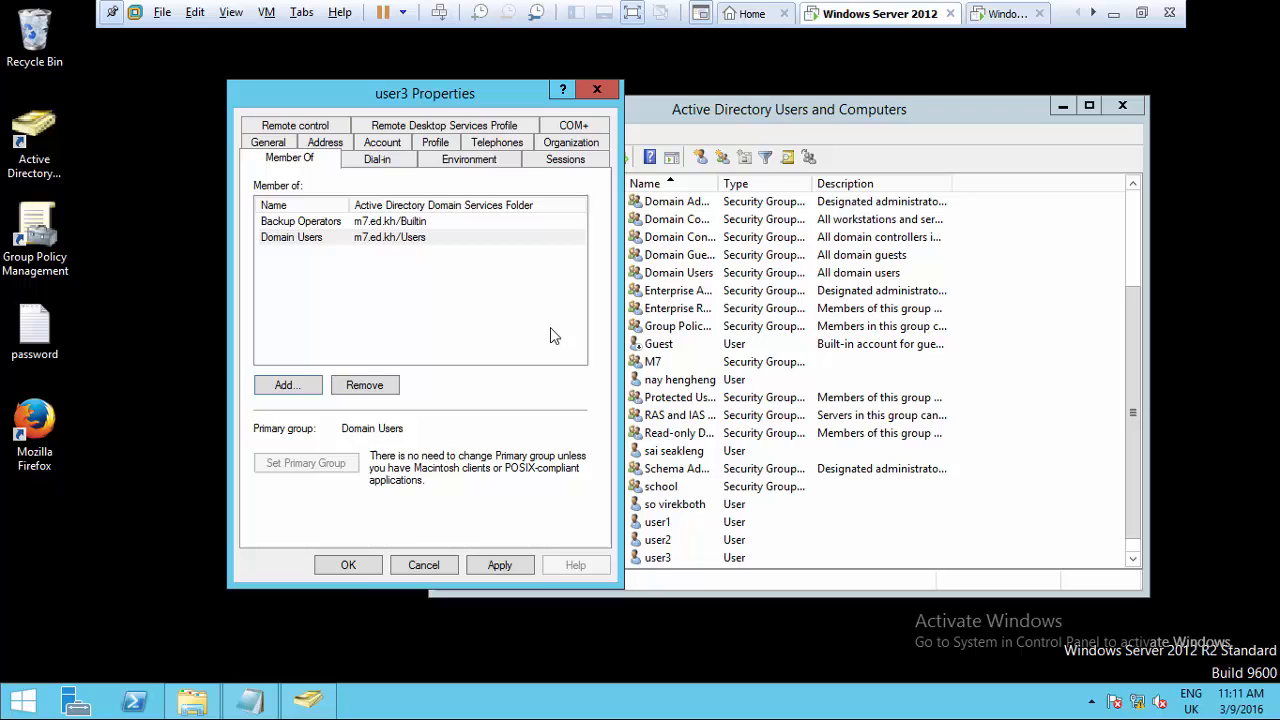
click(345, 571)
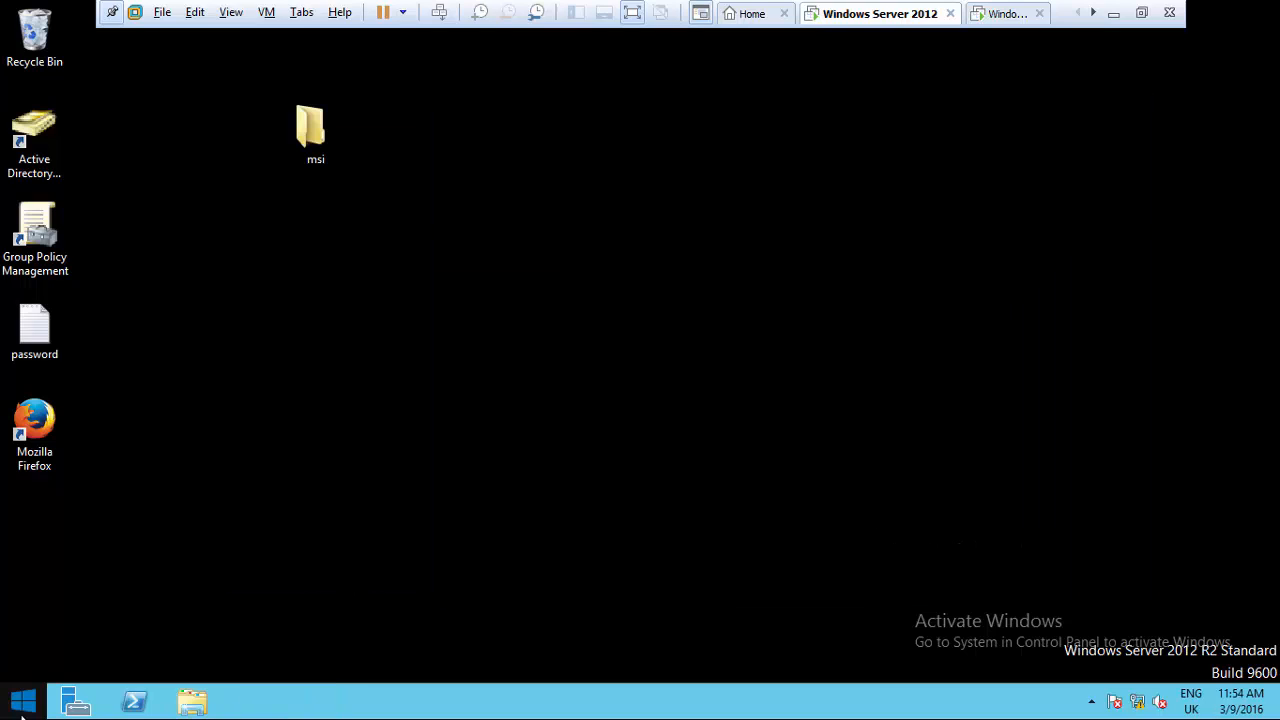
right_click(22, 712)
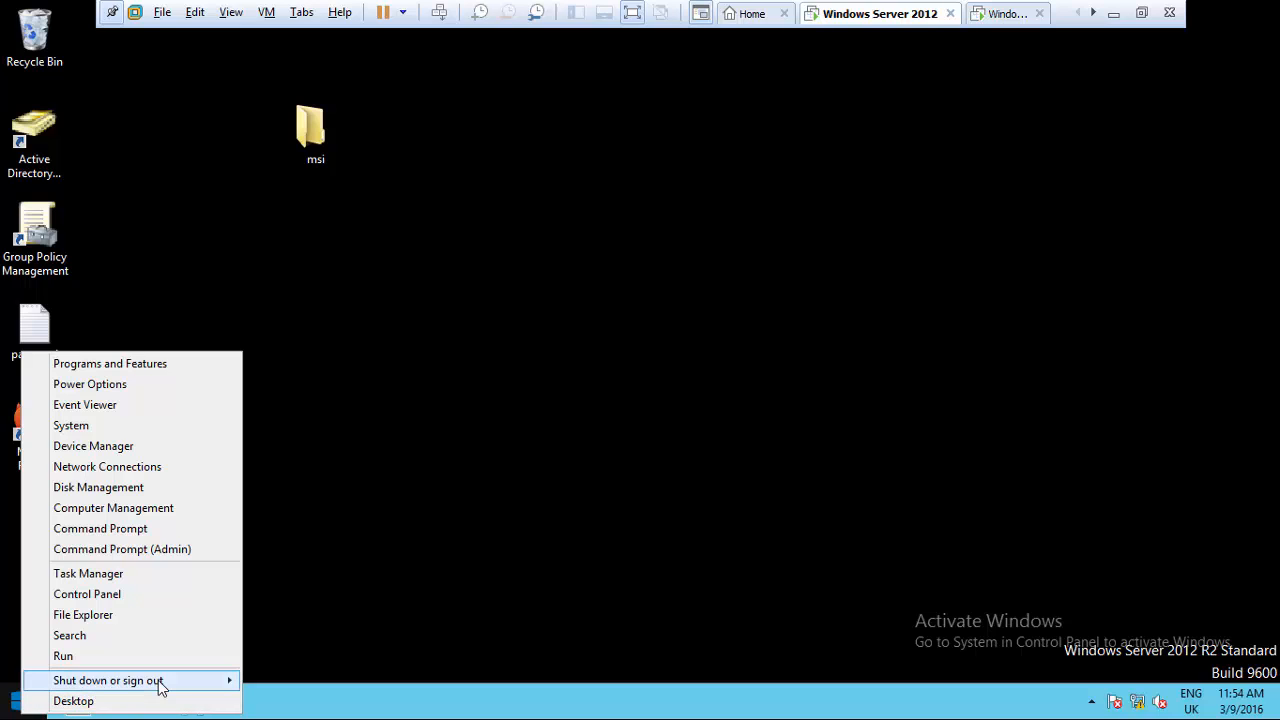
- Sign out of the administrator session and sign back in as user3 with its password
mouse_move(160, 684)
click(307, 641)
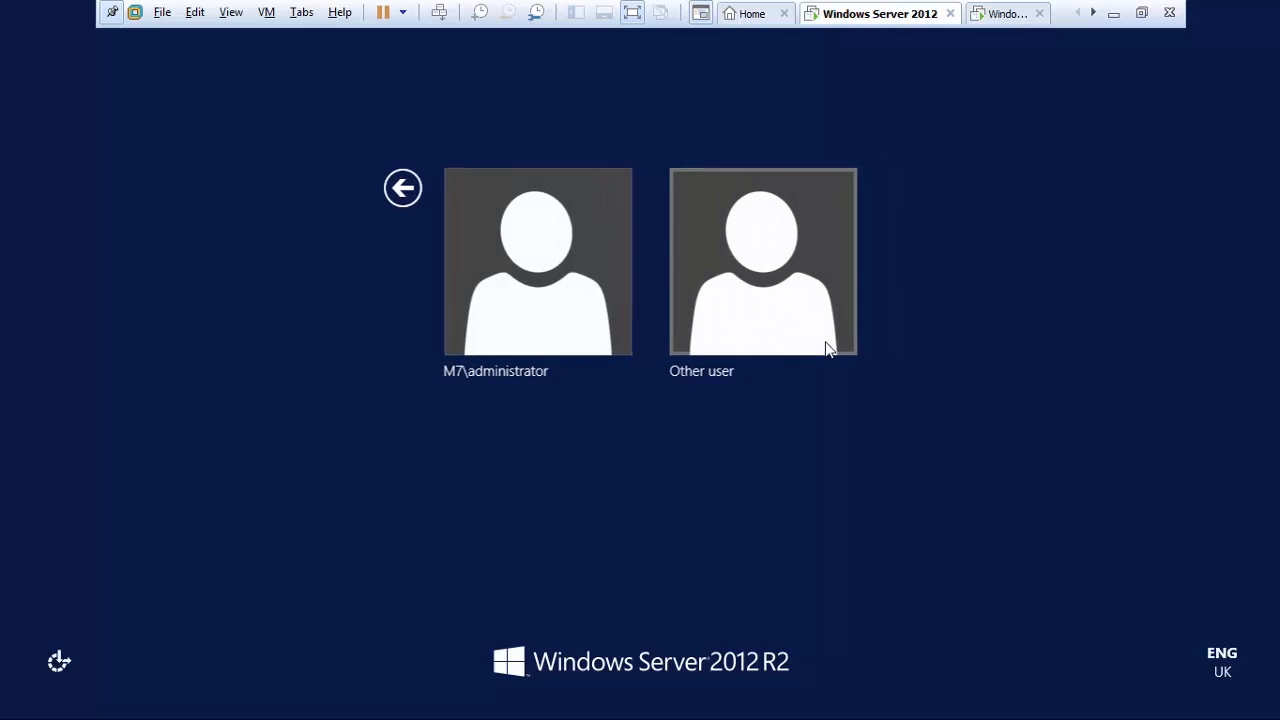
click(790, 332)
click(691, 232)
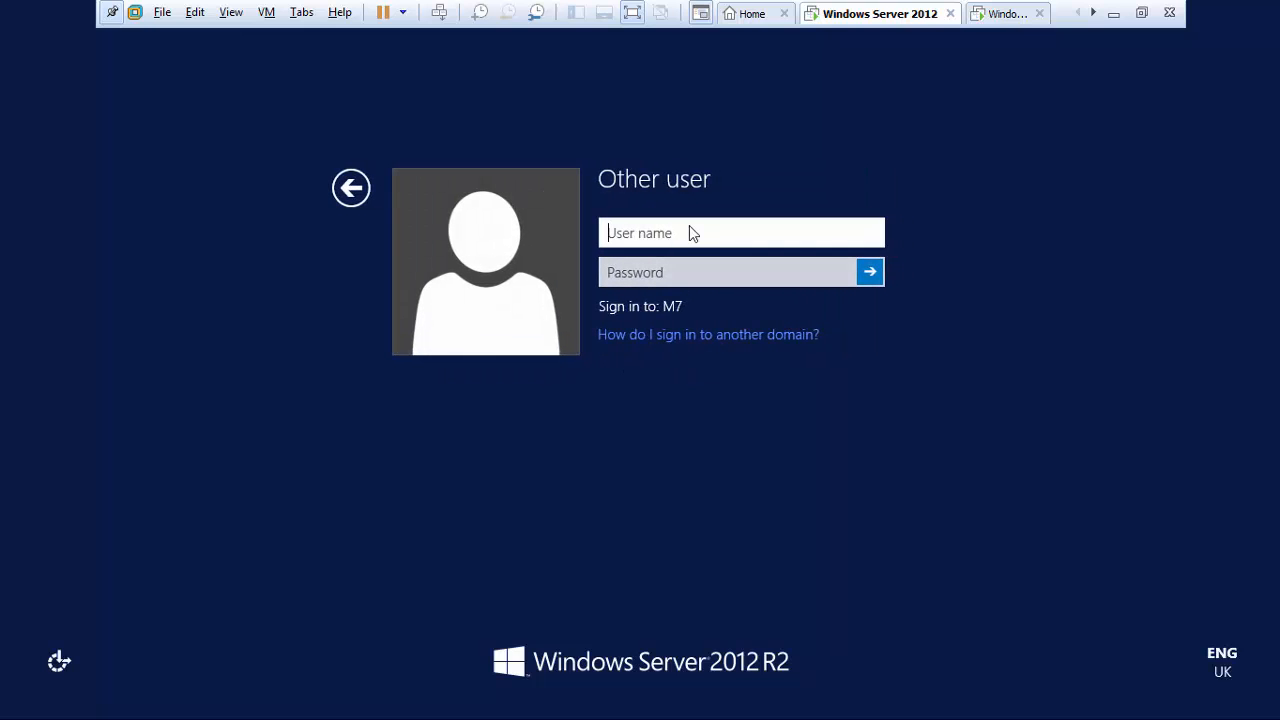
text(user3)
click(679, 283)
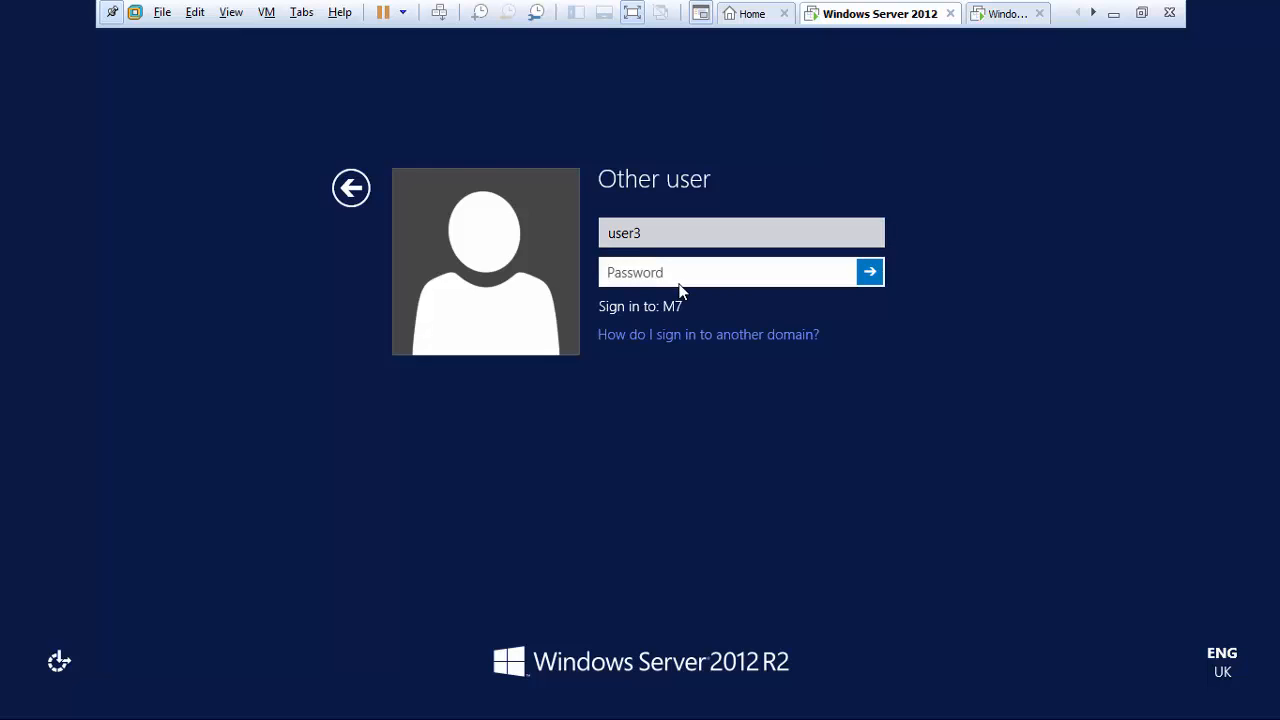
text(••••••••••••)
key(Return)
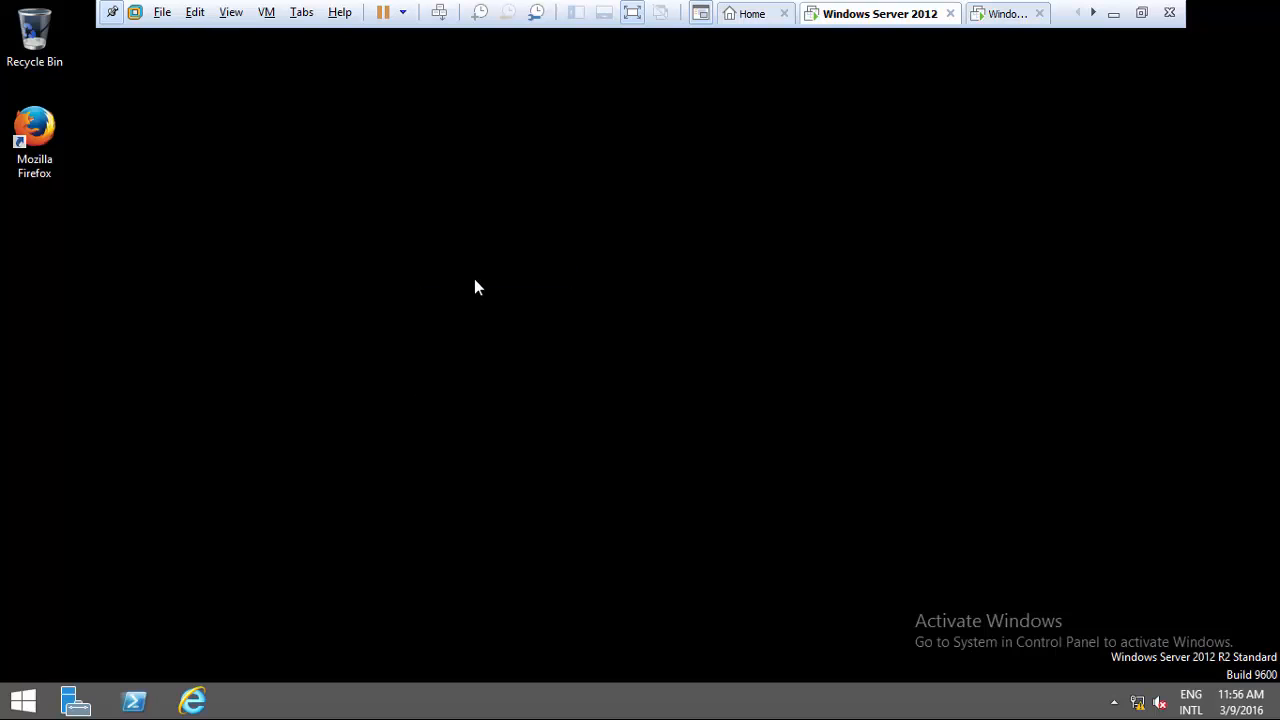
- Sign out of user3 and sign back in to M7 as administrator
right_click(22, 704)
mouse_move(200, 668)
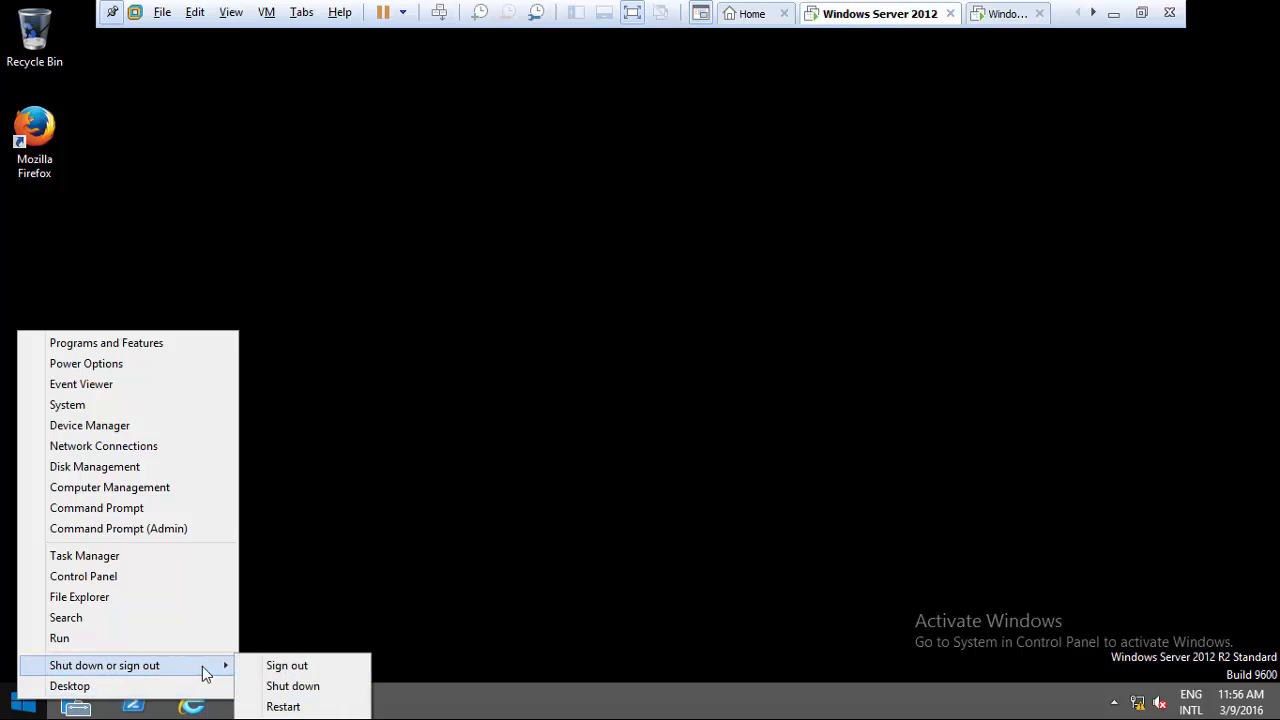
click(276, 670)
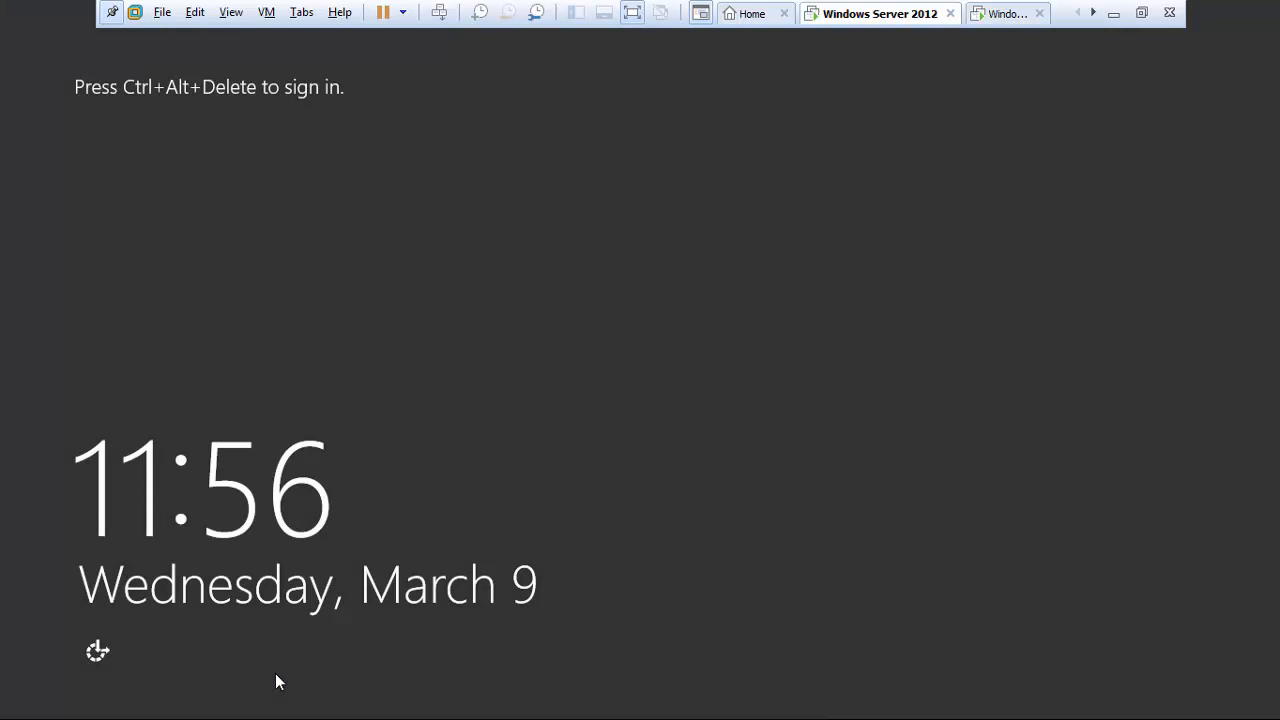
key(ctrl+alt+Insert)
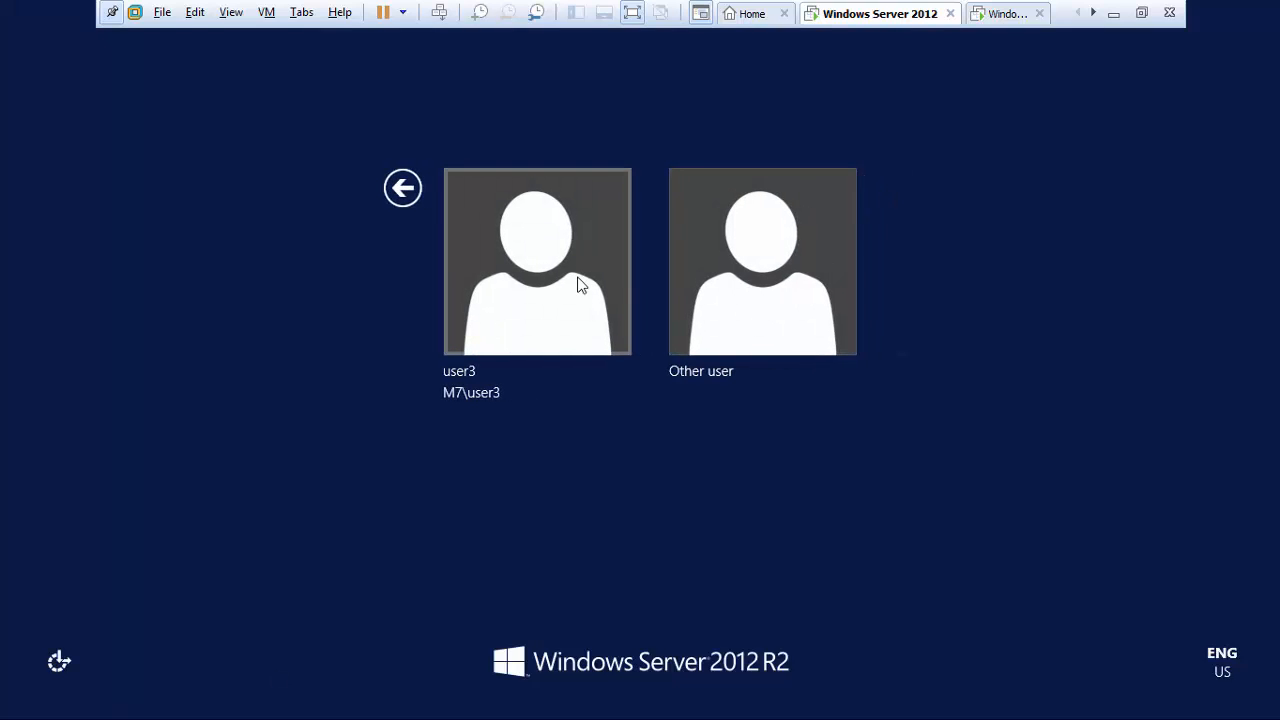
click(743, 322)
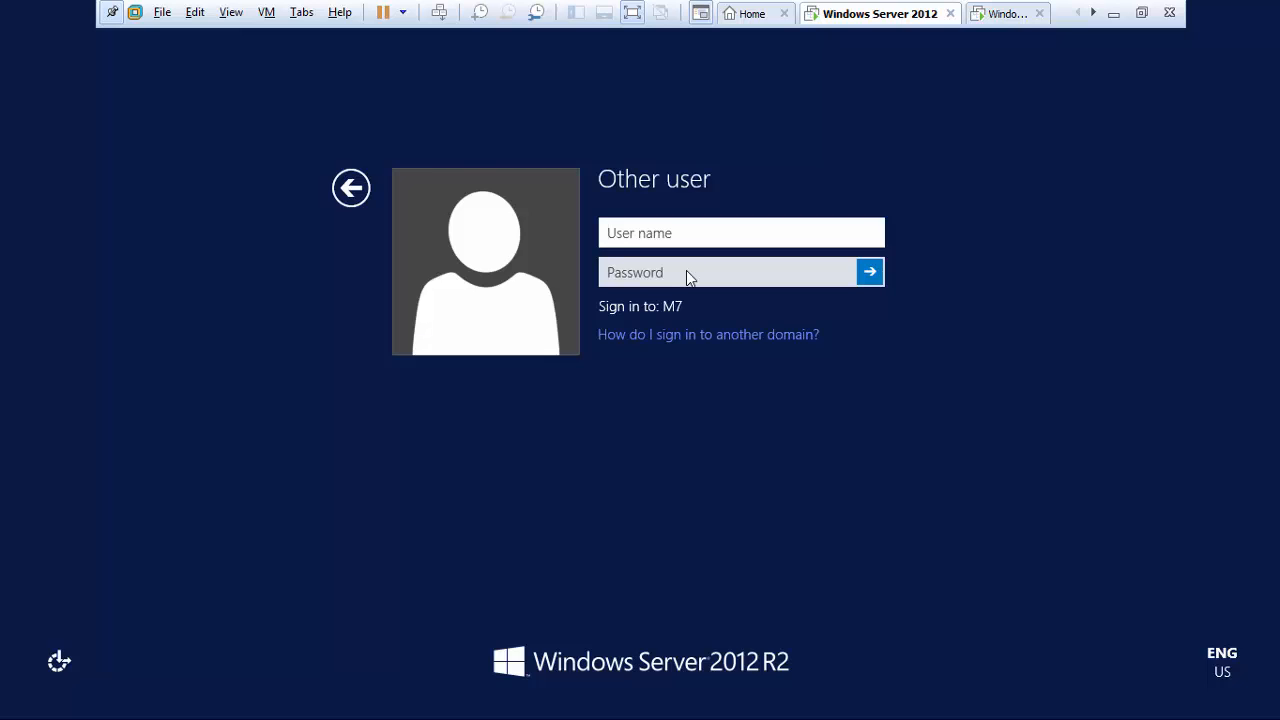
text(administrator)
key(Tab)
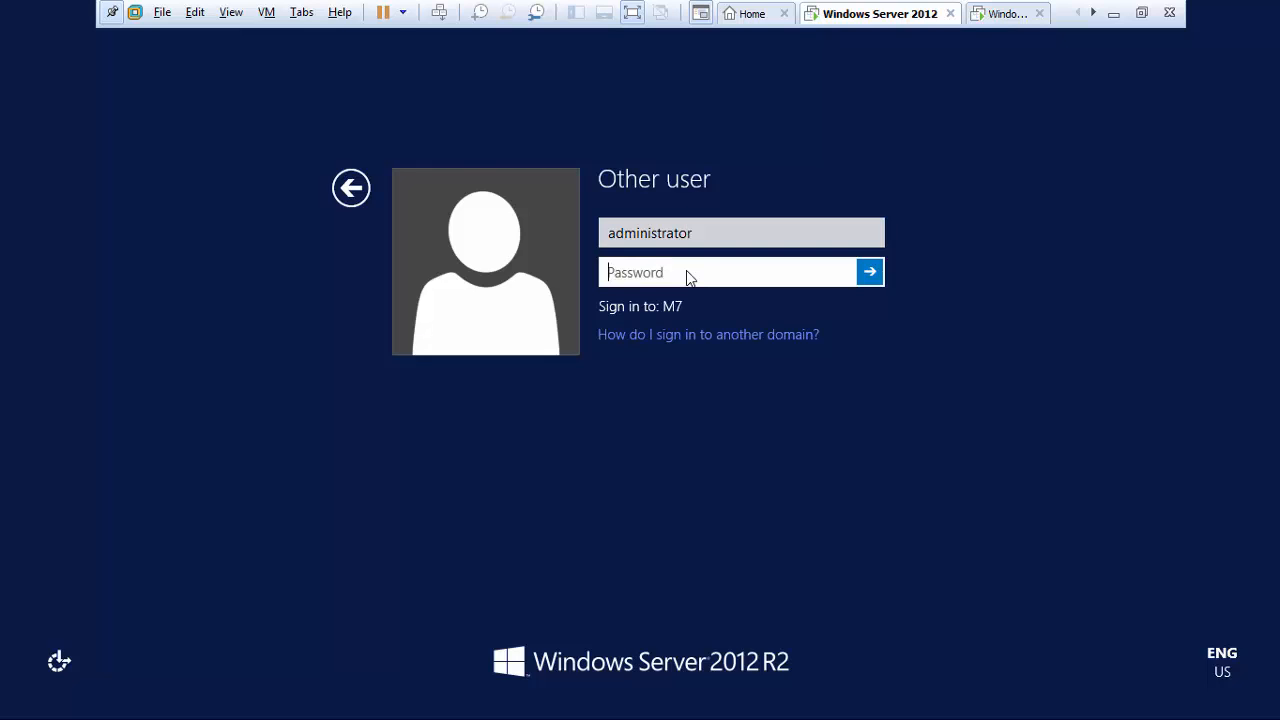
text(•••)
key(Return)
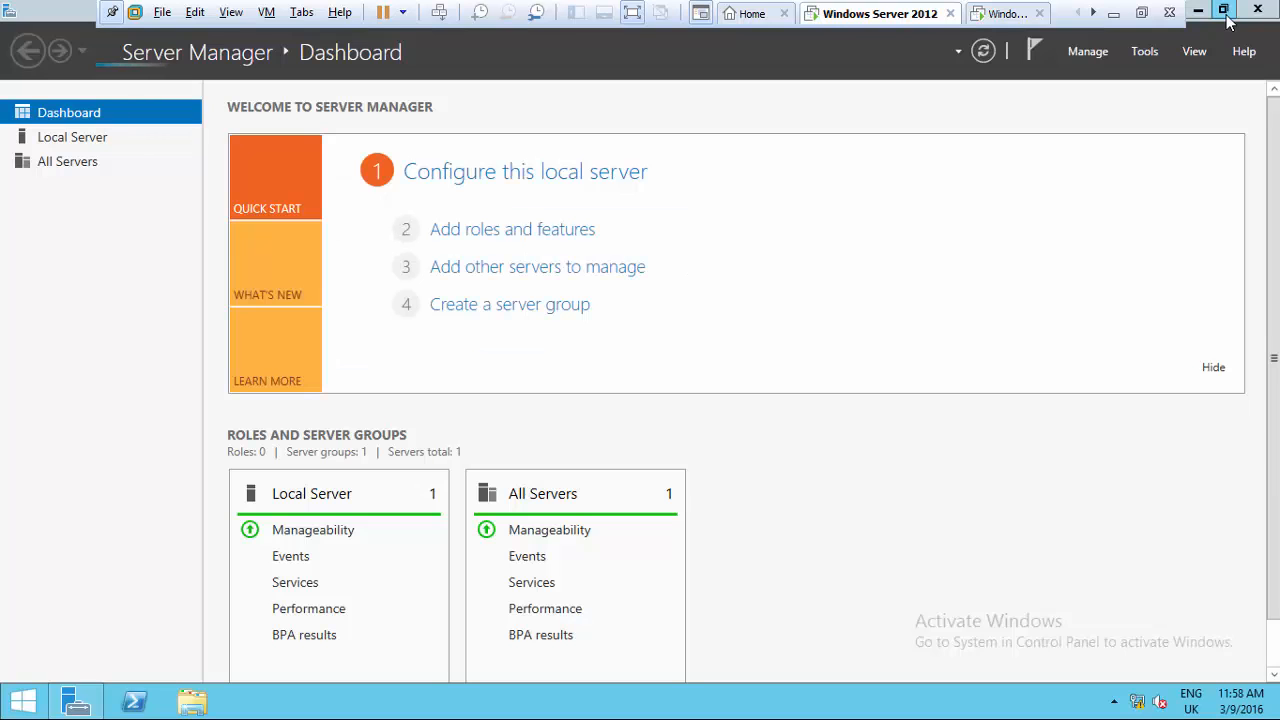
- Get Server Manager out of the way and browse File Explorer to C:\Guest
click(1220, 12)
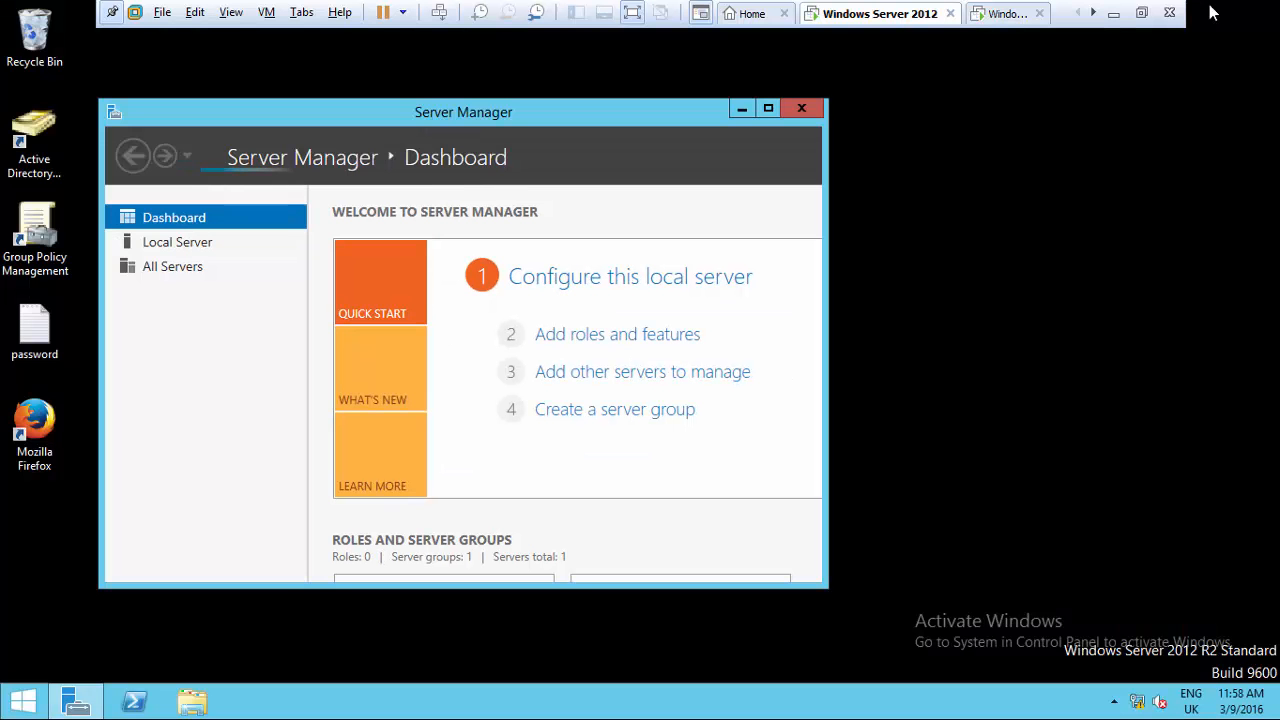
click(741, 109)
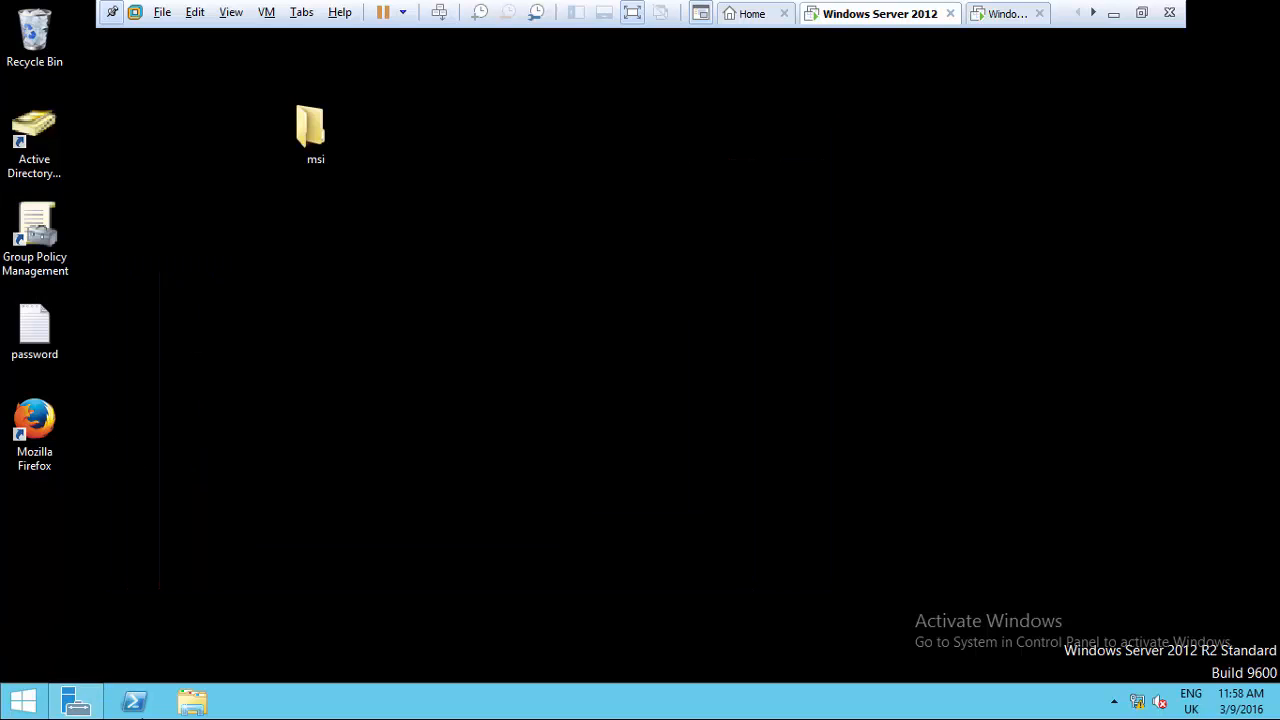
click(193, 704)
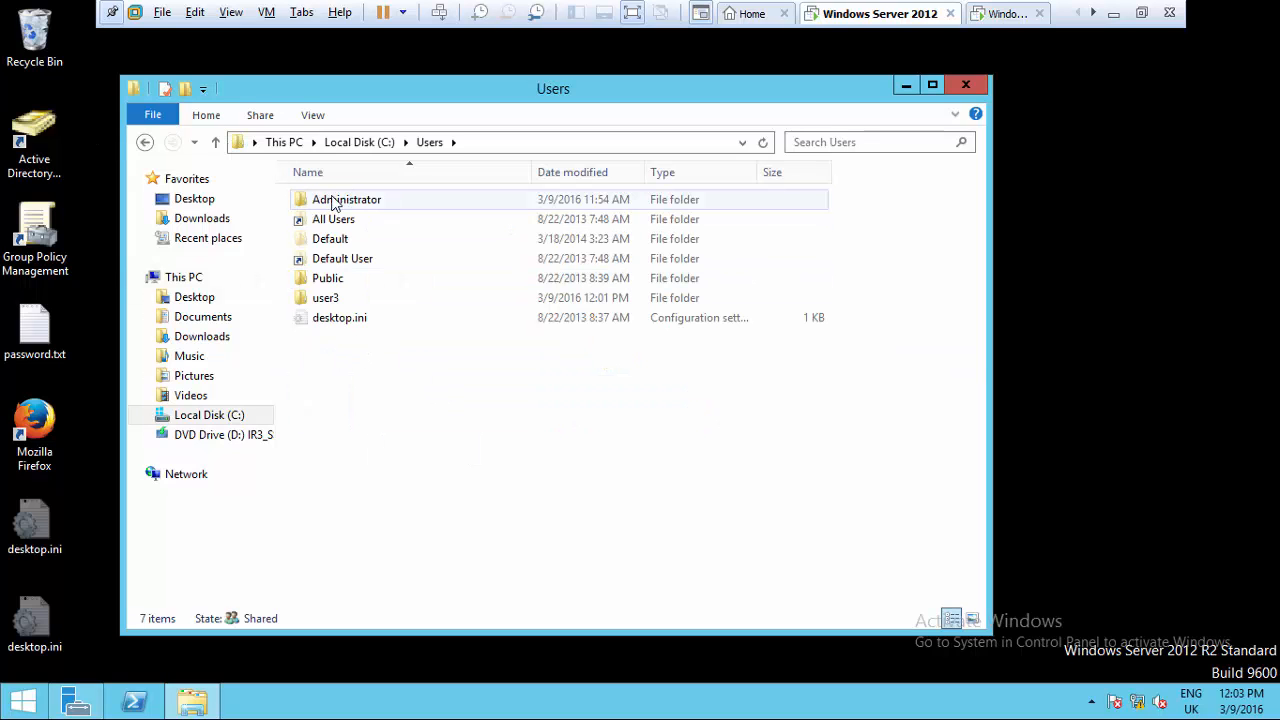
click(296, 143)
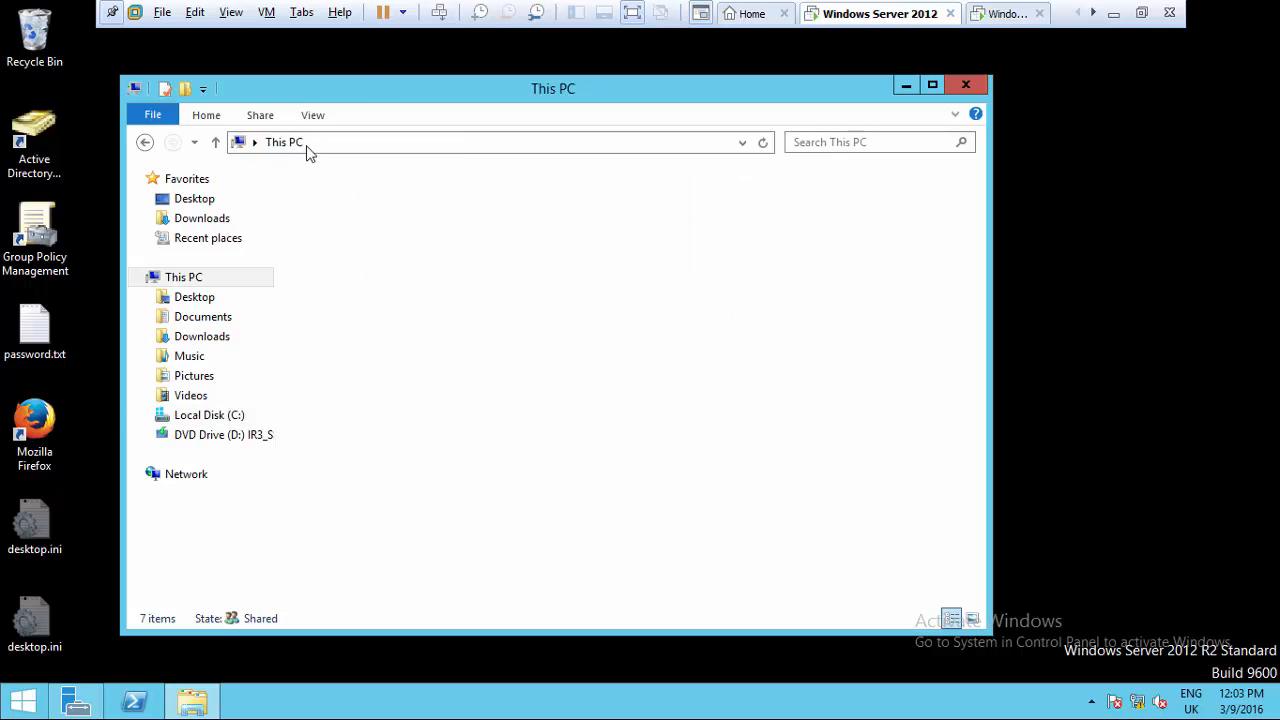
double_click(395, 408)
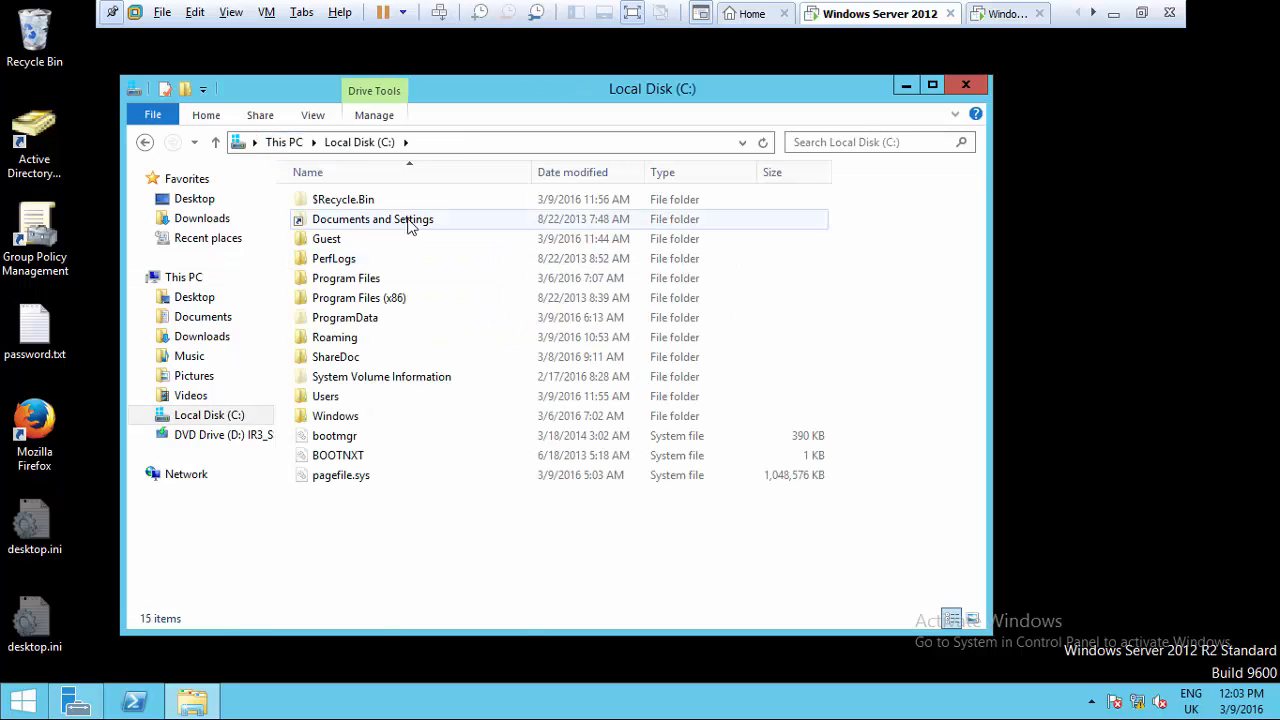
double_click(333, 242)
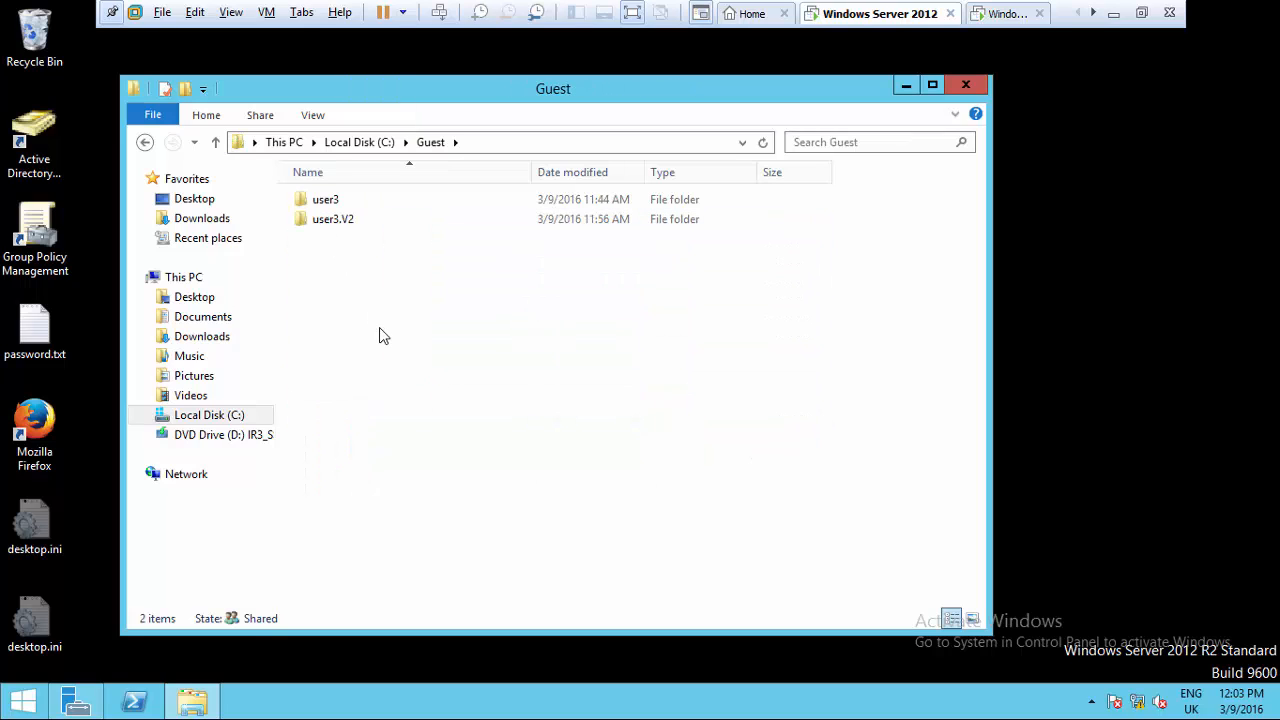
- Try to open the user3.V2 folder and dismiss the access-denied message
right_click(347, 261)
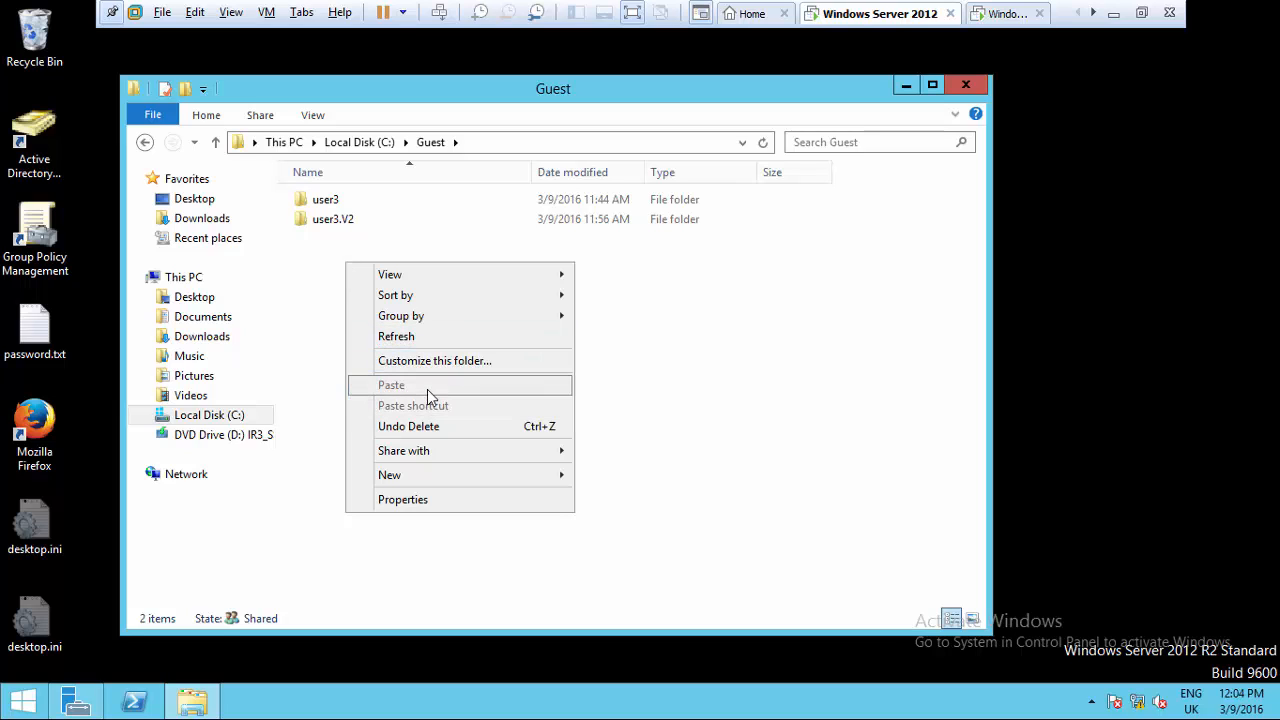
click(305, 297)
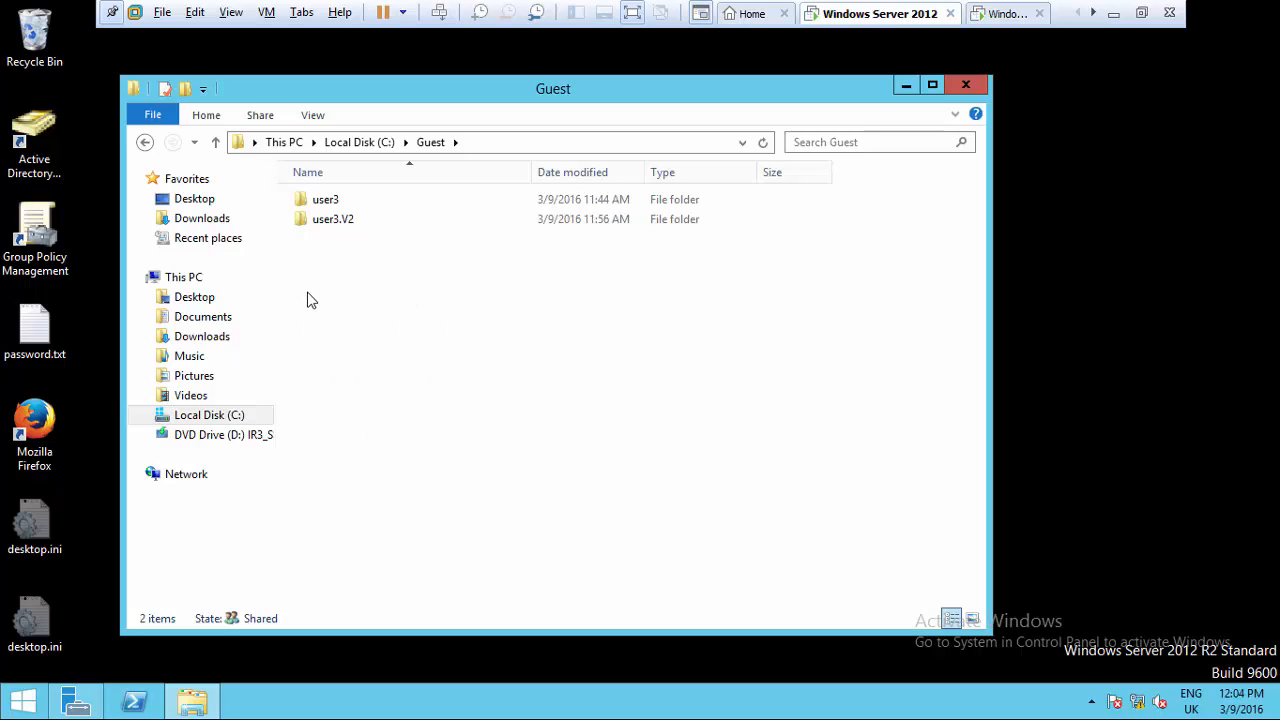
double_click(322, 224)
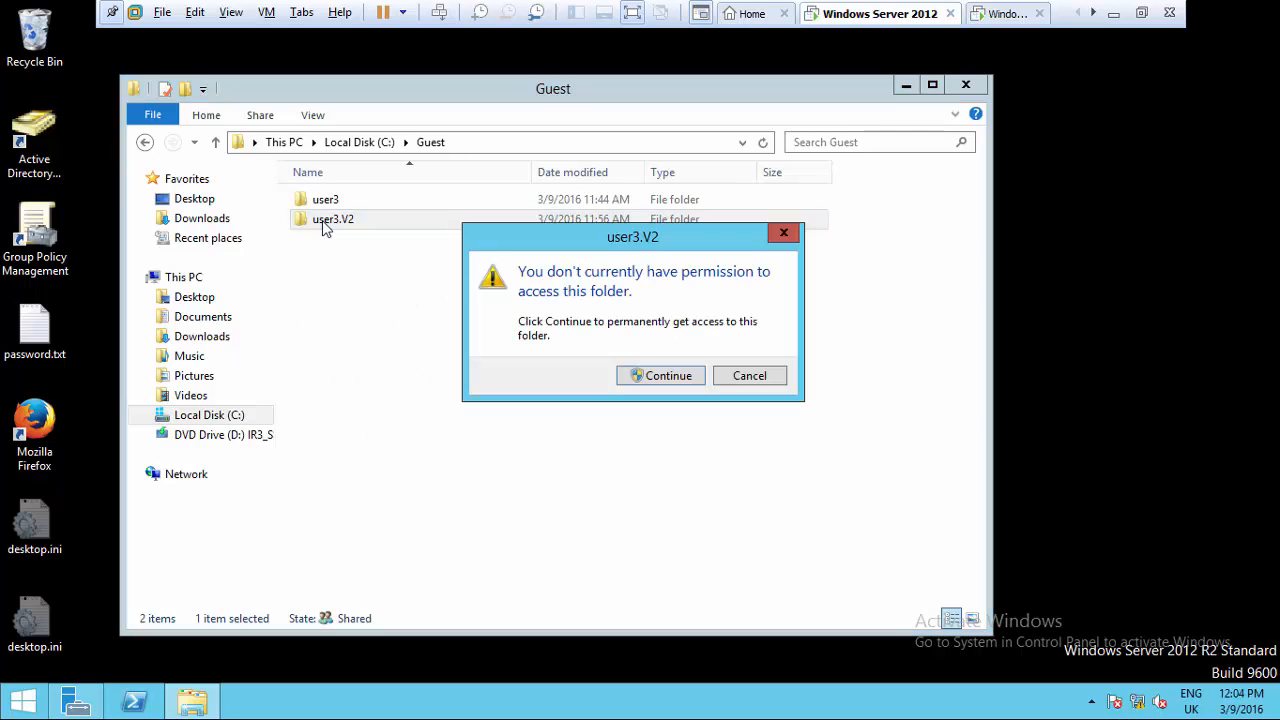
click(662, 376)
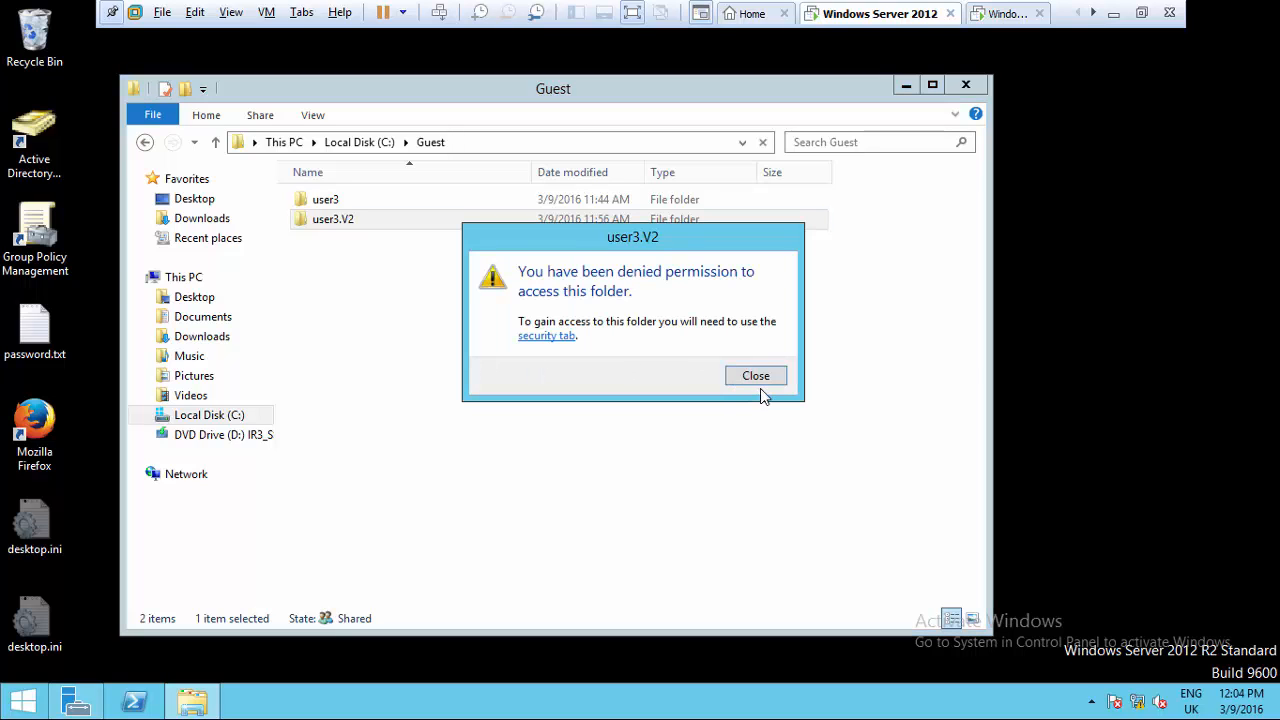
click(758, 380)
- Rename the user3 folder in C:\Users to user3.V2
click(339, 300)
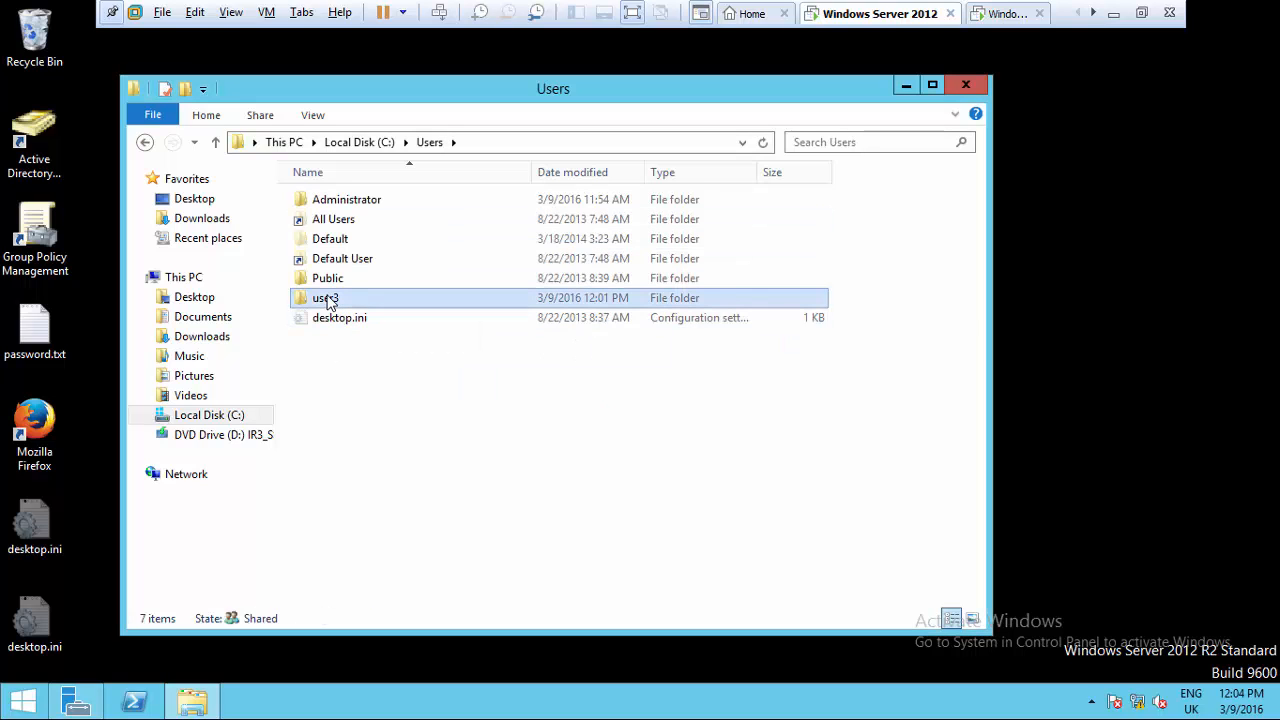
click(338, 301)
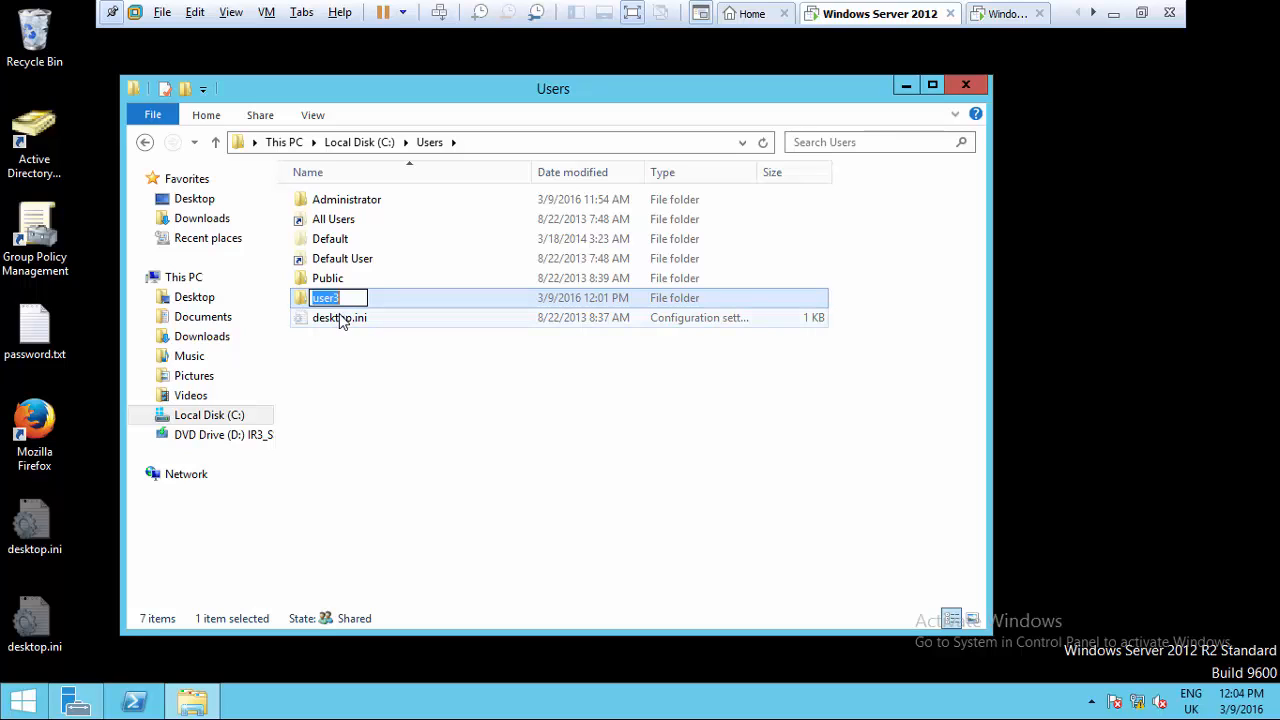
key(BackSpace)
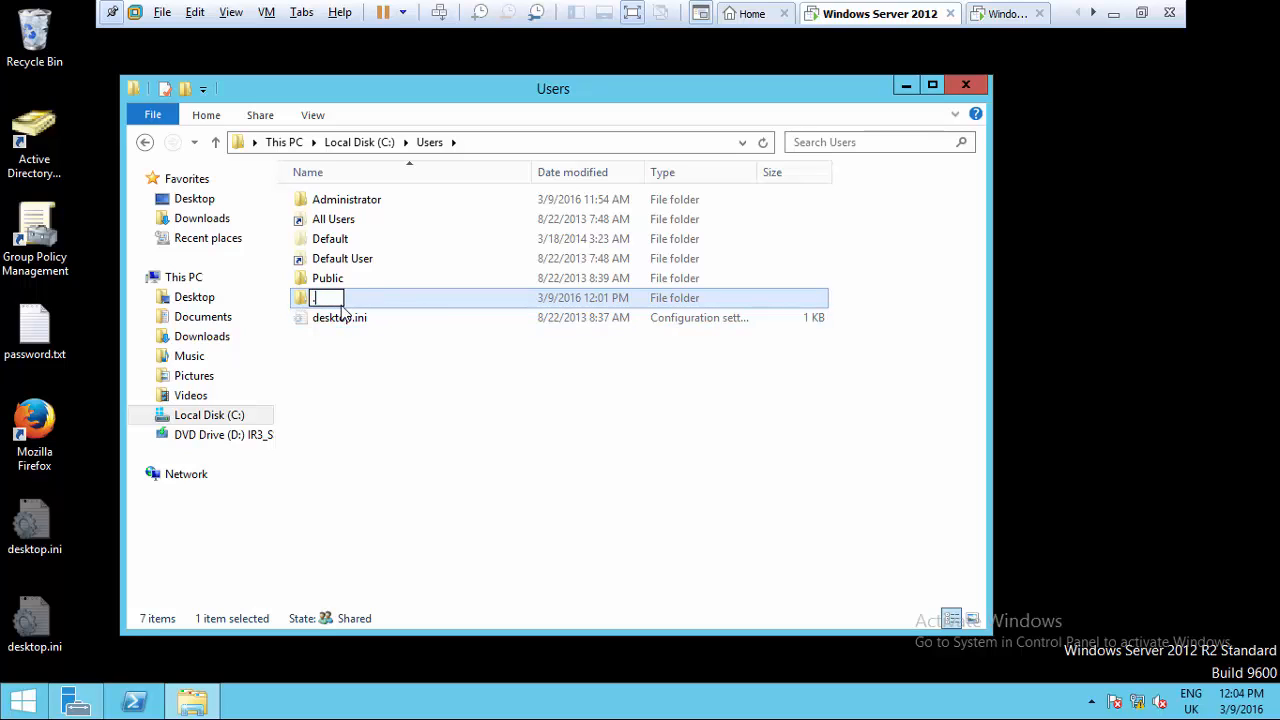
text(.v2)
key(ctrl+z)
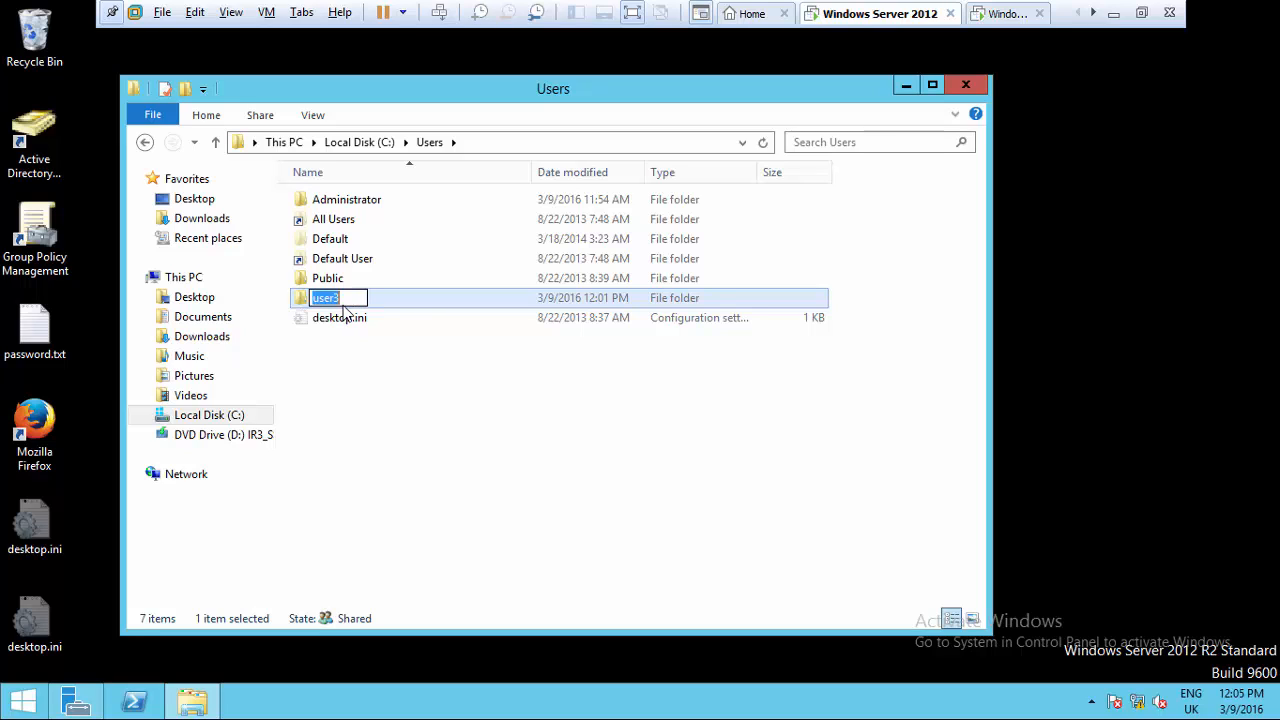
key(End)
text(.V2)
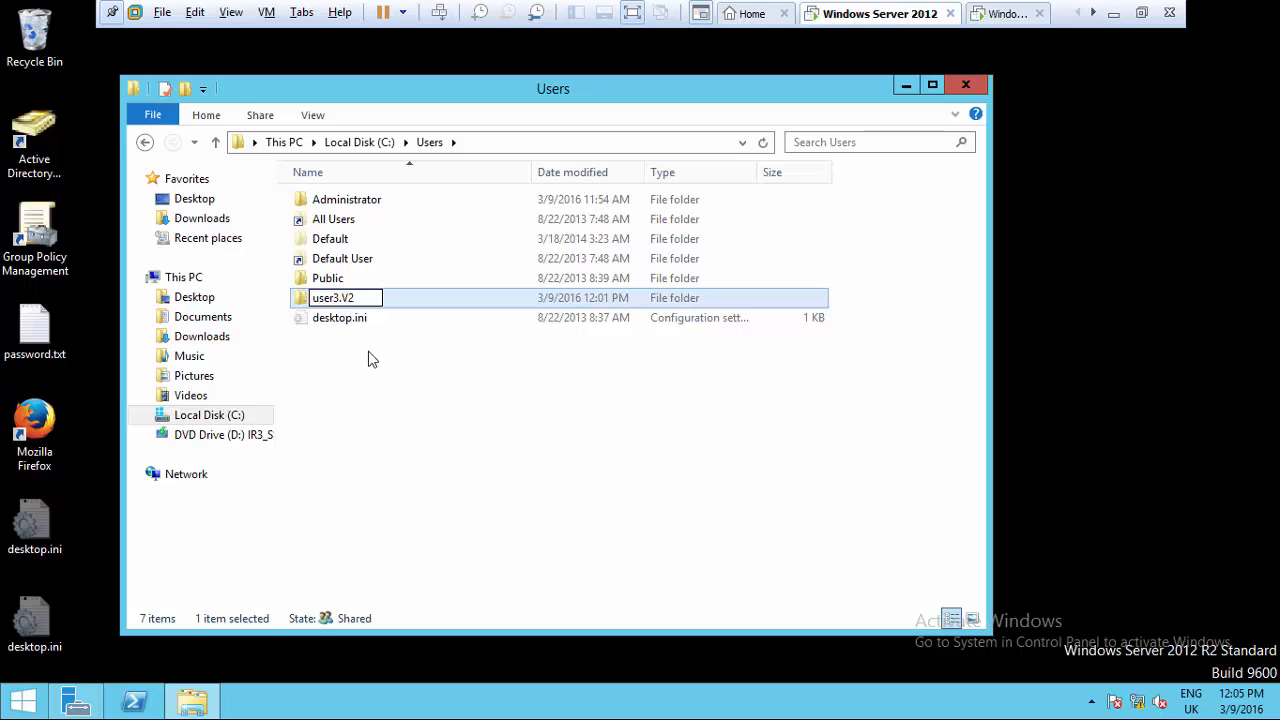
click(366, 360)
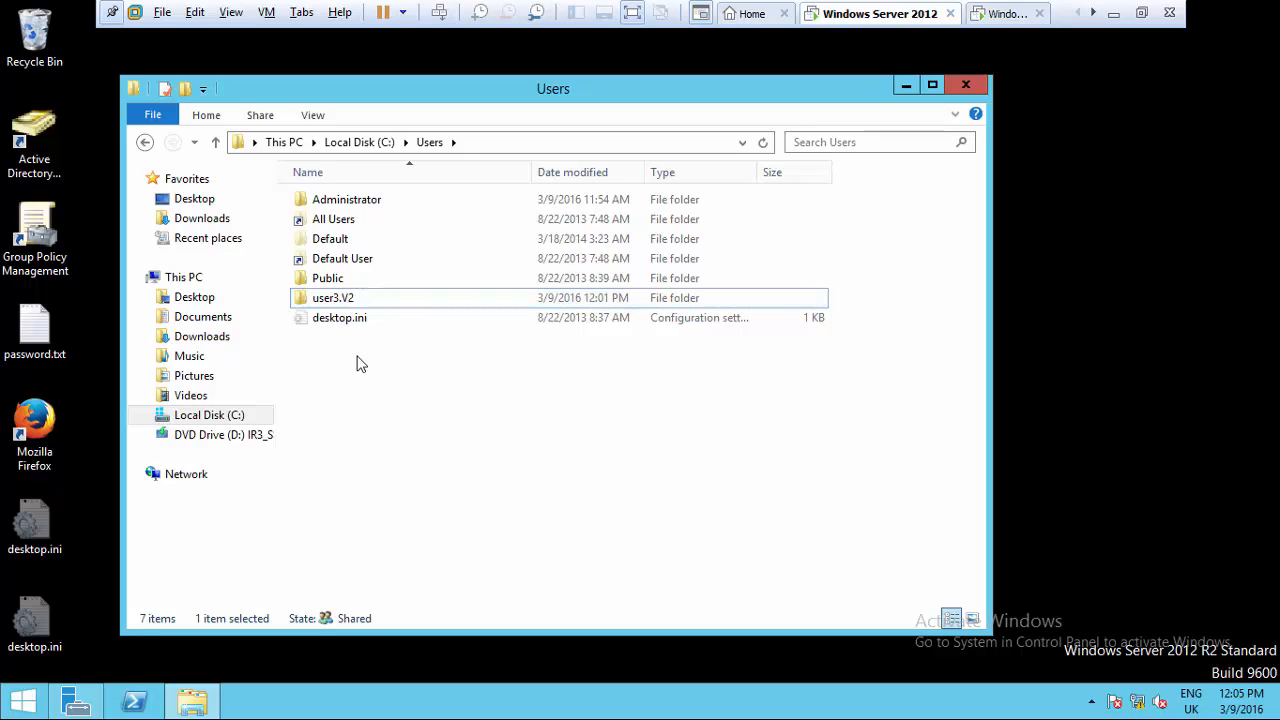
- Copy the user3.V2 folder, then open the Guest folder on Local Disk (C:)
click(347, 302)
right_click(347, 301)
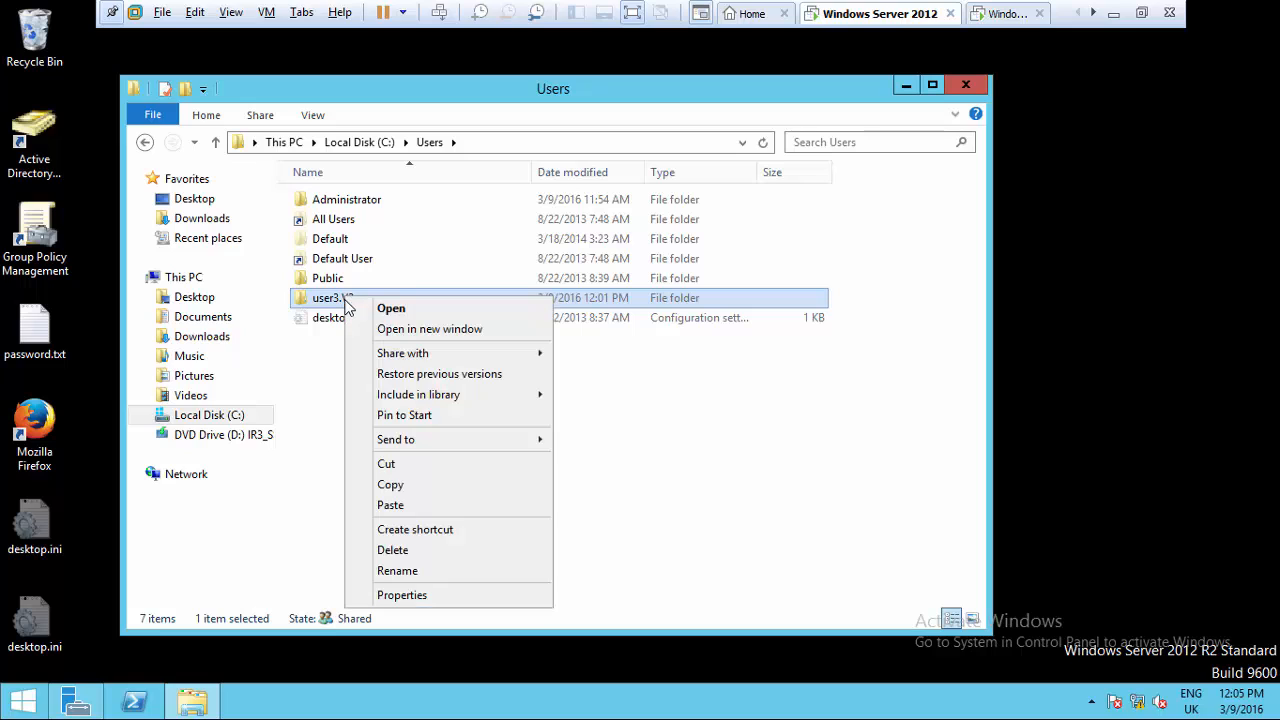
click(414, 489)
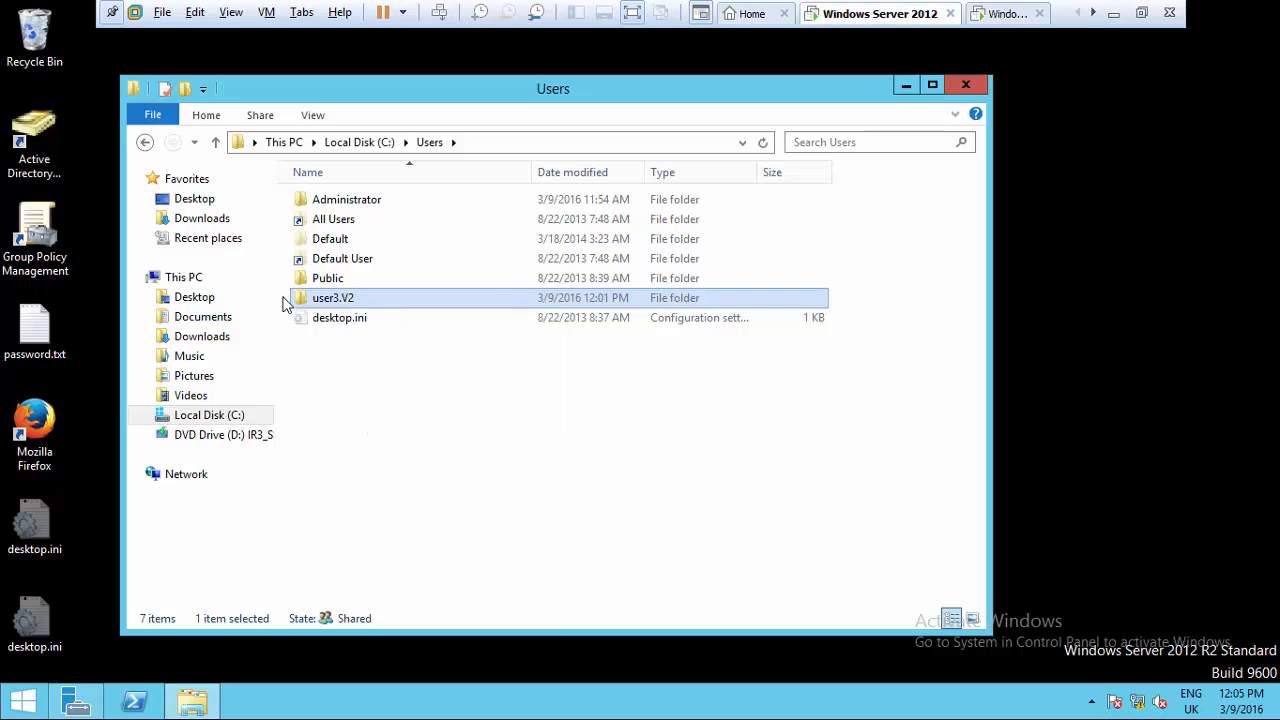
click(345, 143)
double_click(330, 239)
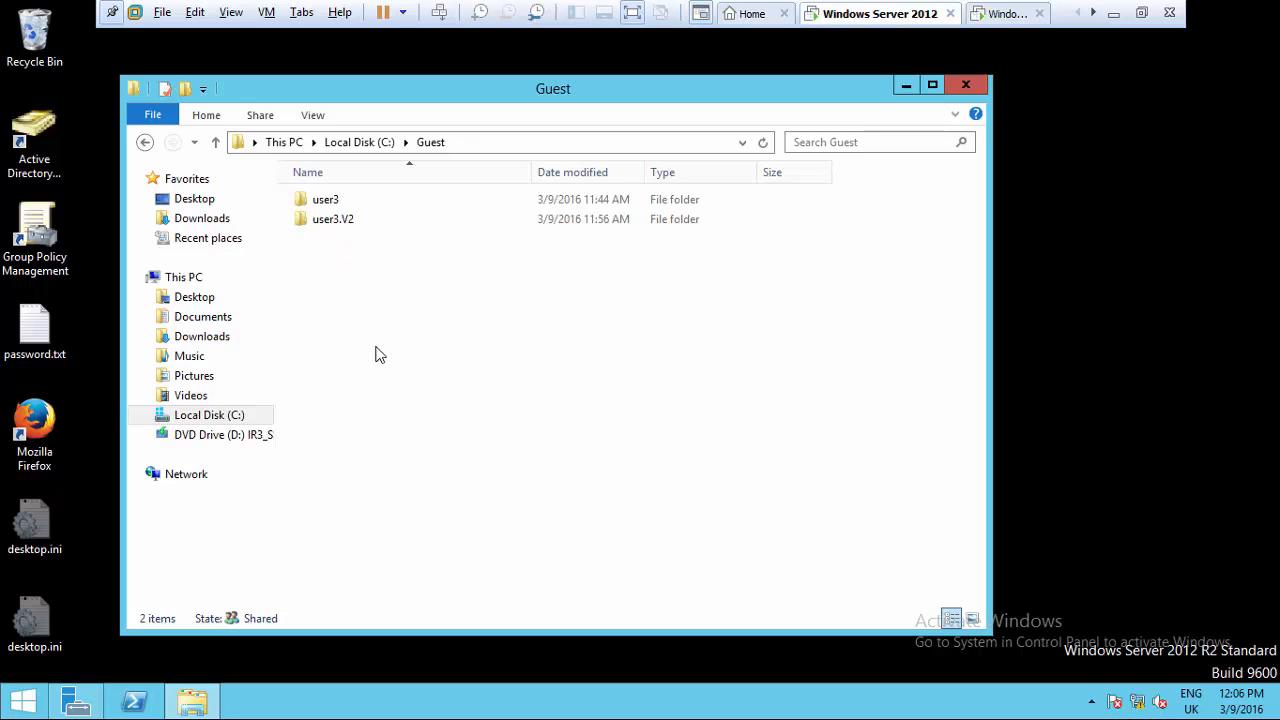
- Open Advanced Security Settings from the Security tab of C:\Guest\user3.V2's Properties
right_click(352, 322)
click(331, 280)
right_click(320, 221)
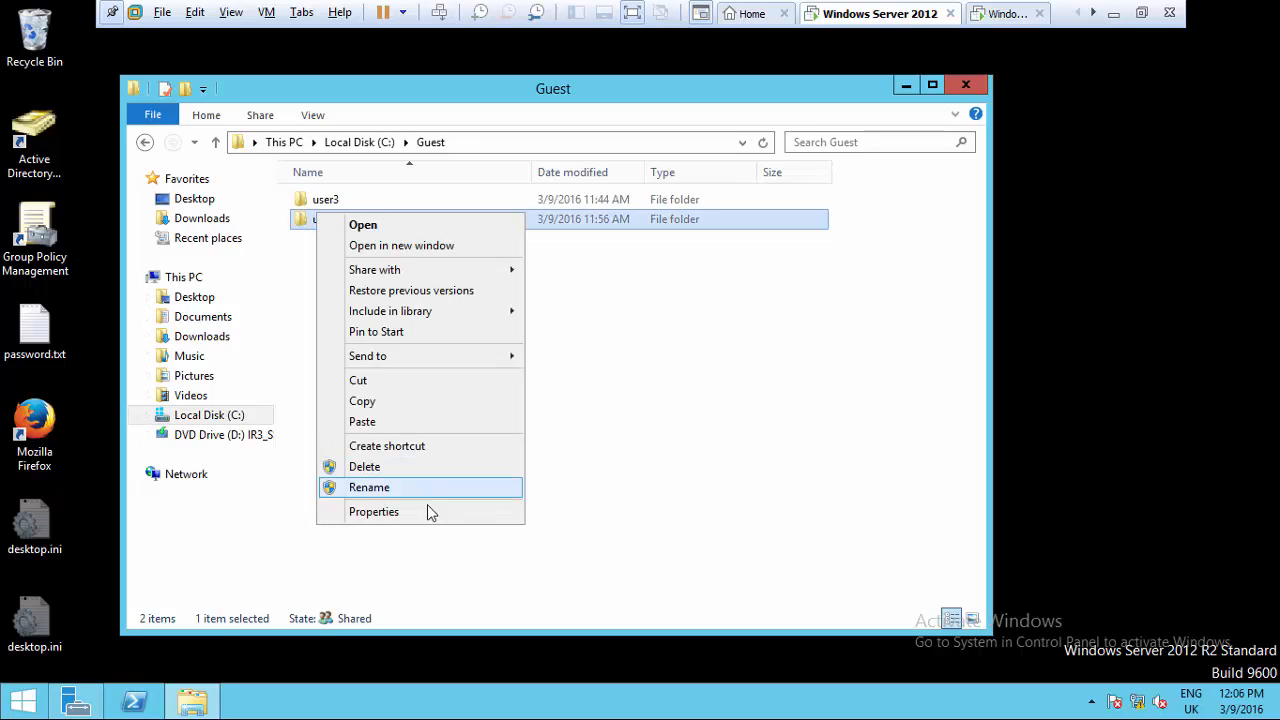
click(432, 522)
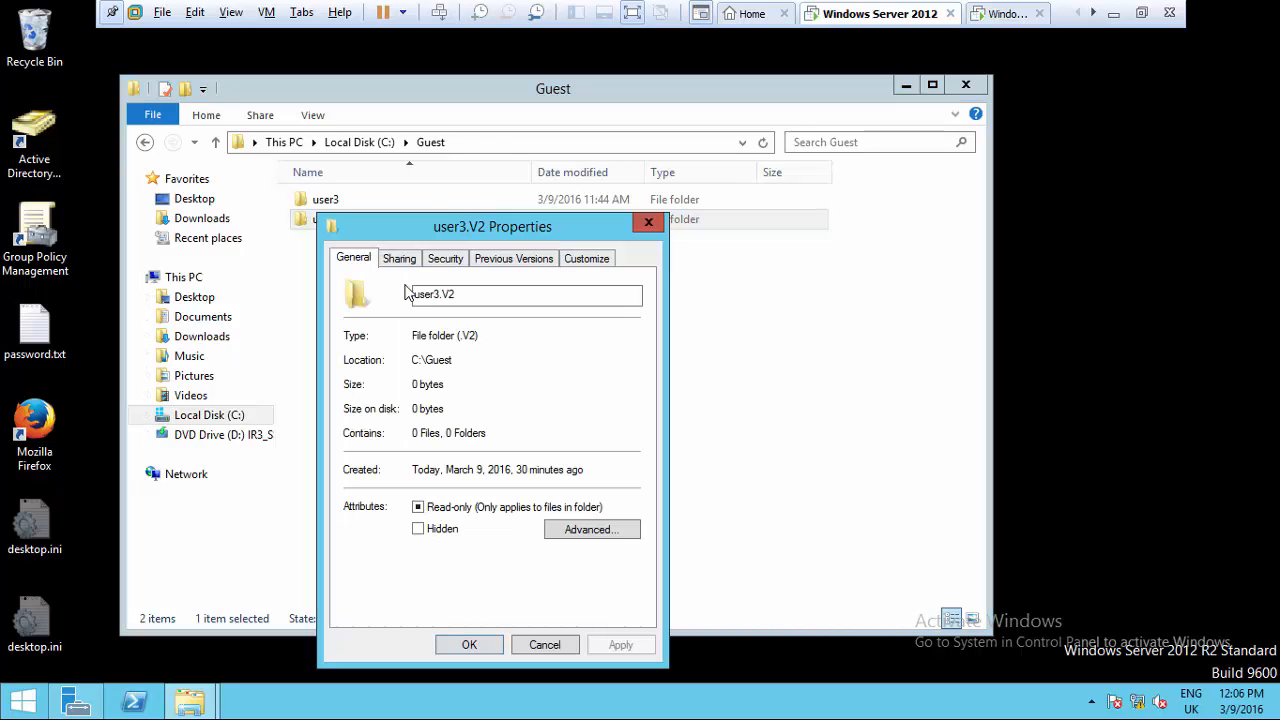
click(437, 260)
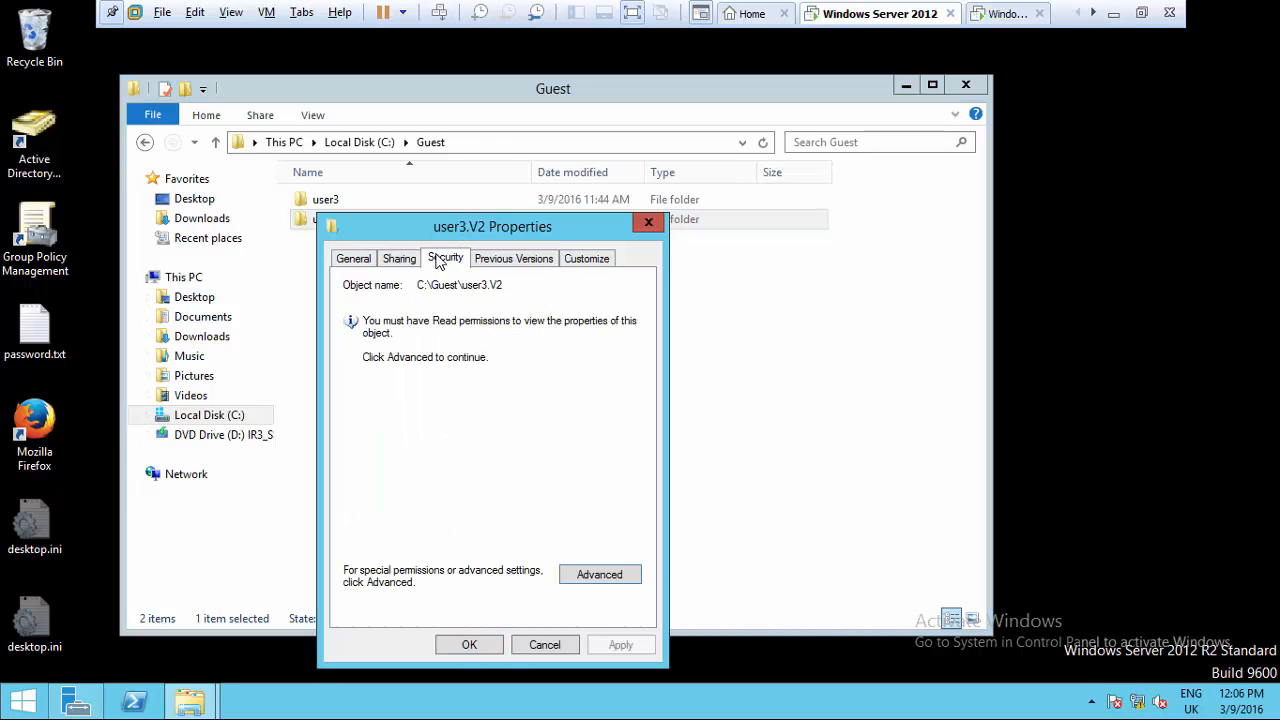
click(618, 577)
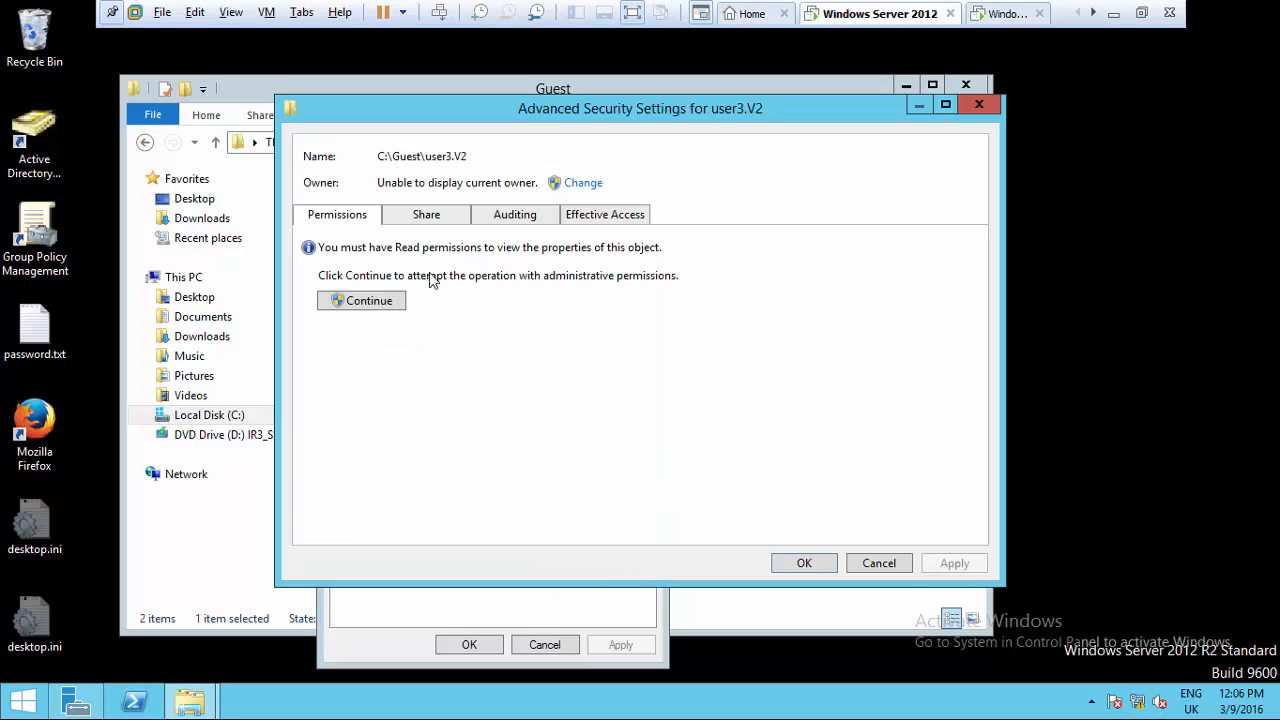
- Change the owner of user3.V2 by finding and selecting the domain Administrator account
click(421, 222)
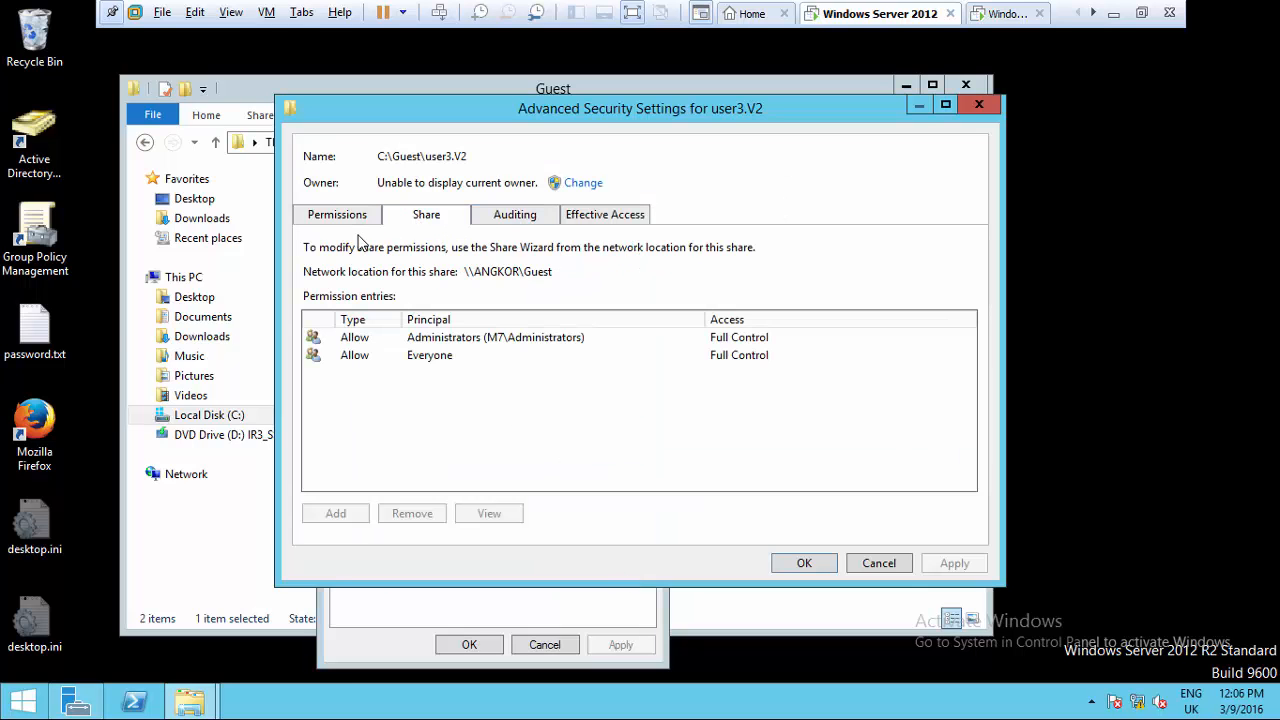
click(569, 182)
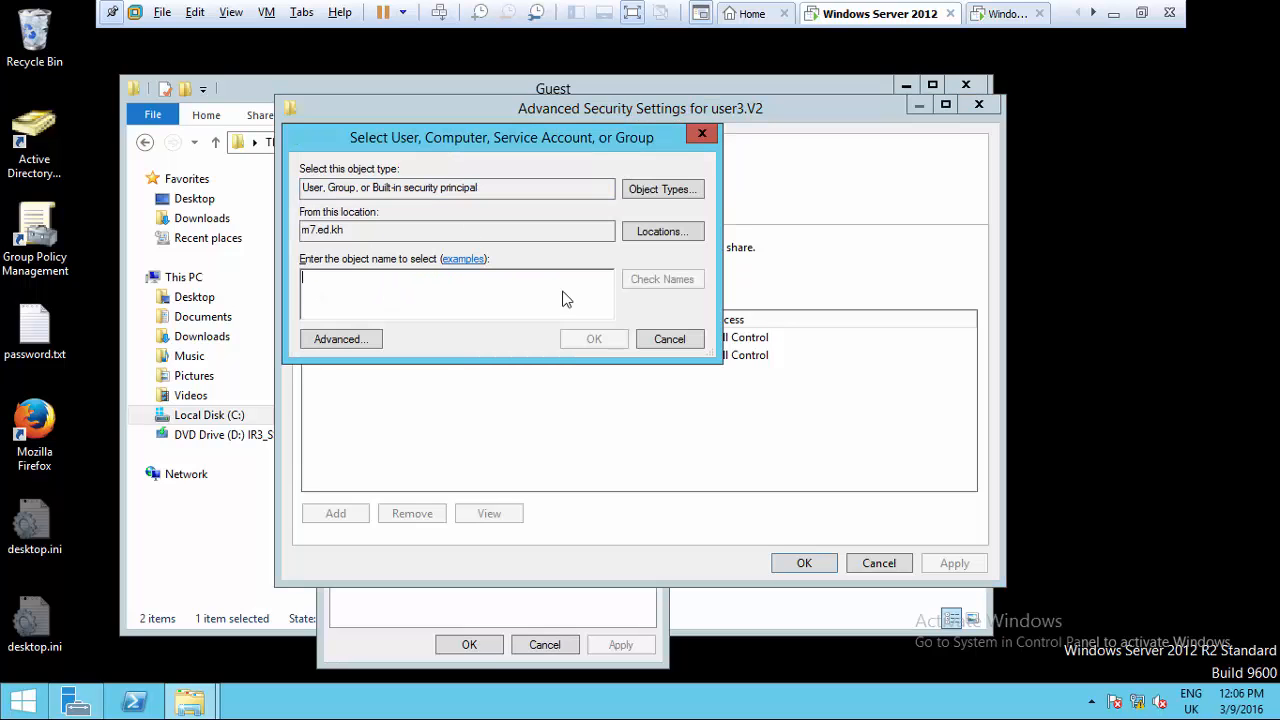
click(340, 339)
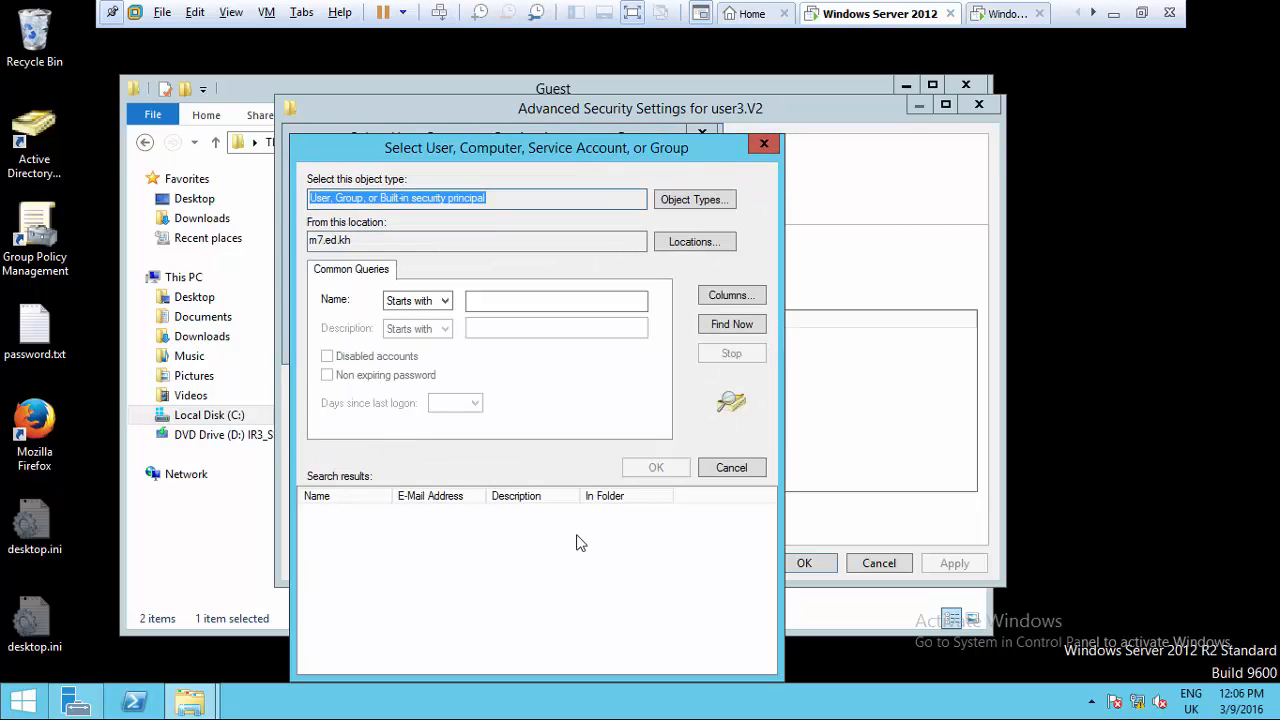
click(333, 530)
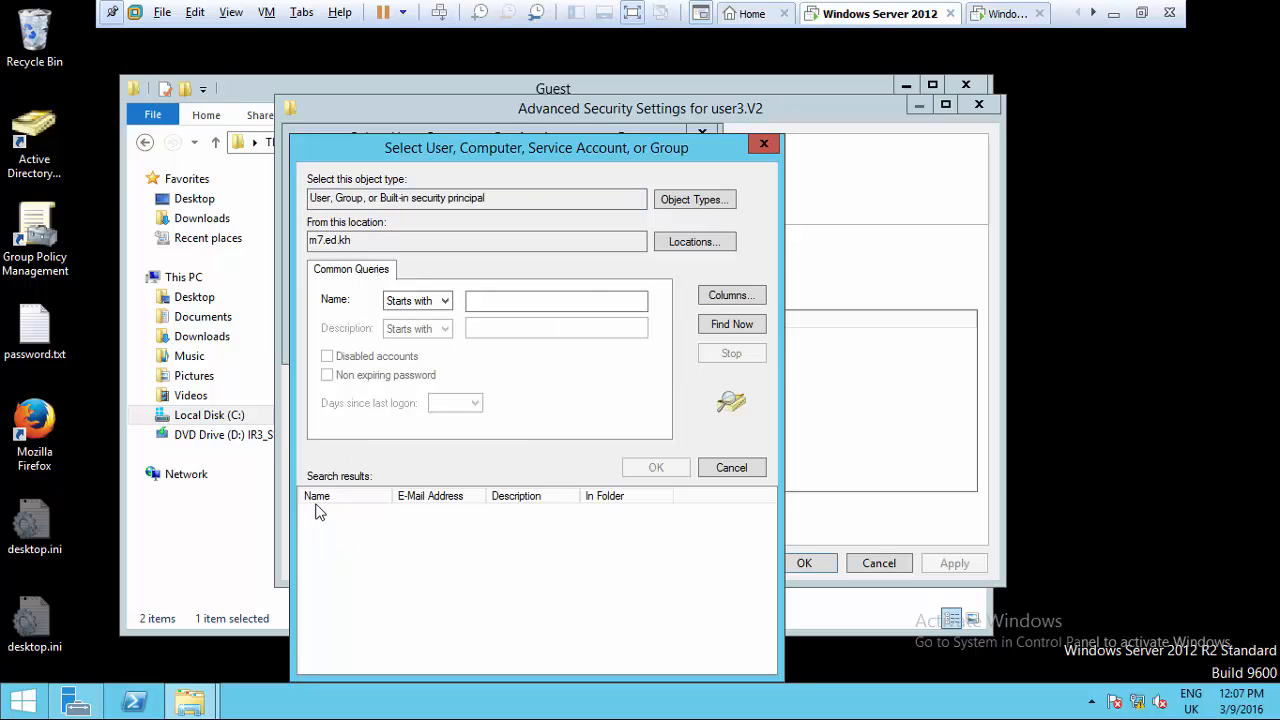
click(720, 325)
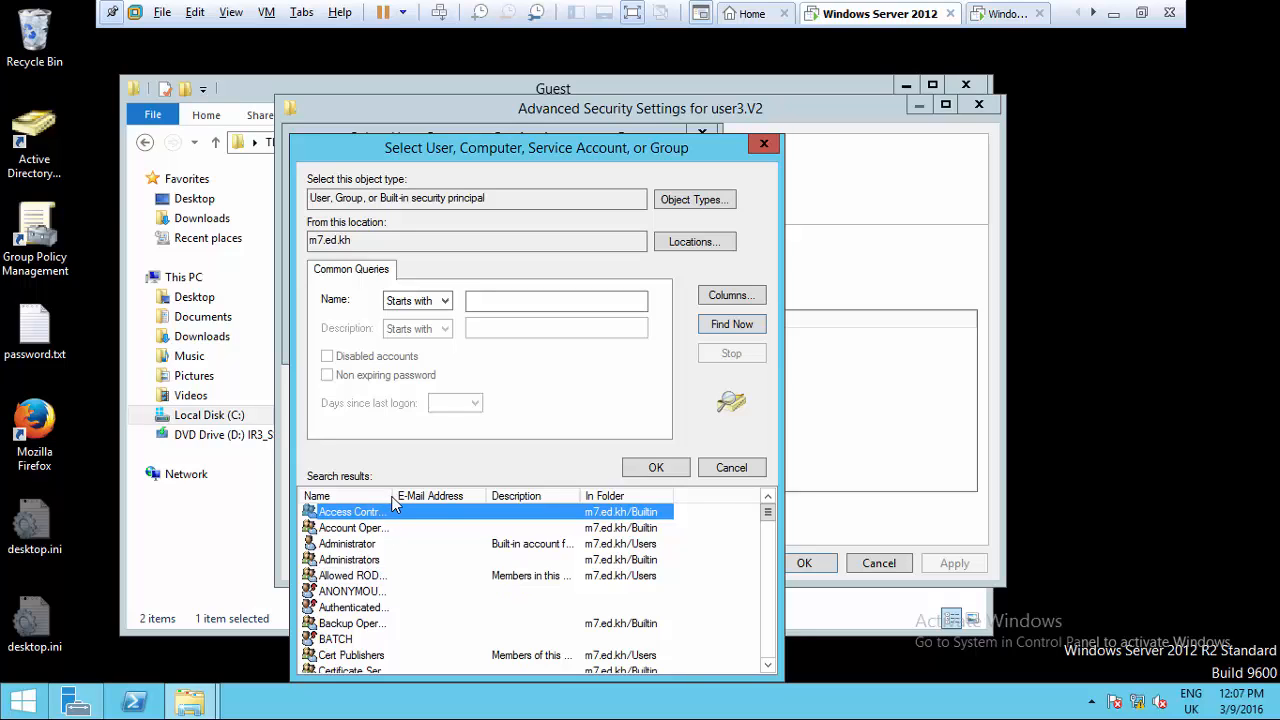
drag(392, 498, 438, 500)
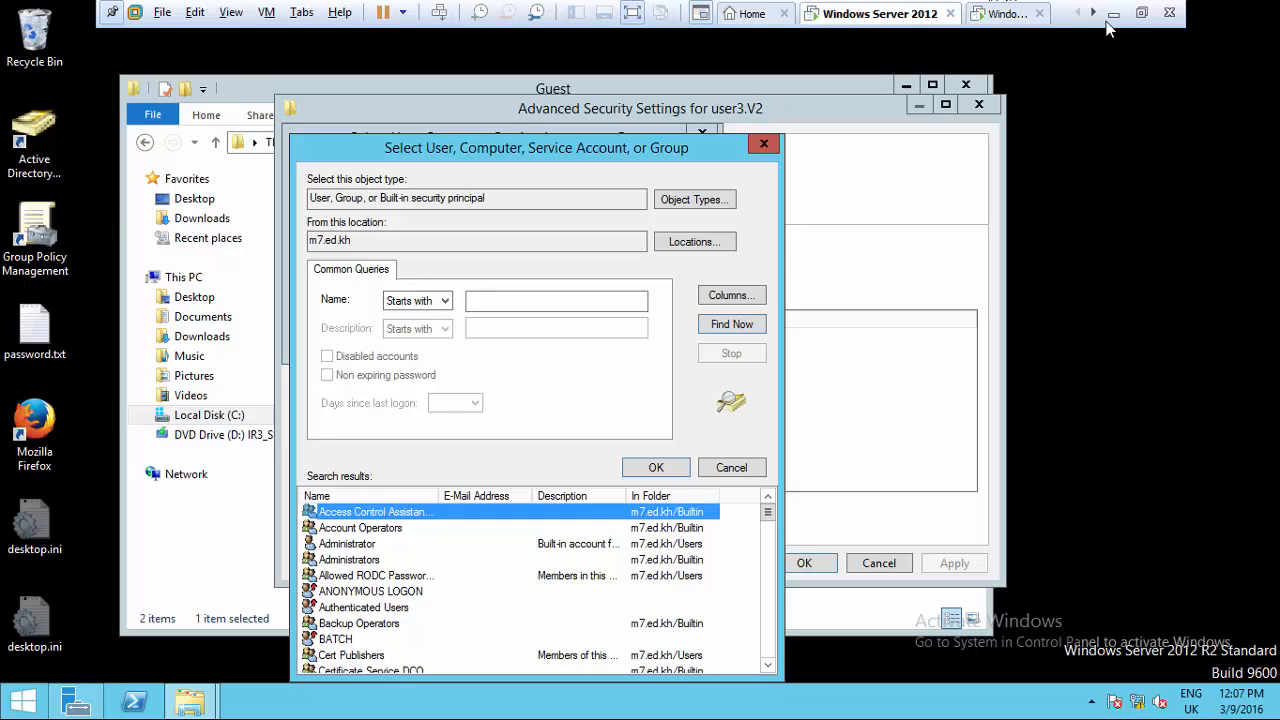
click(363, 546)
click(656, 467)
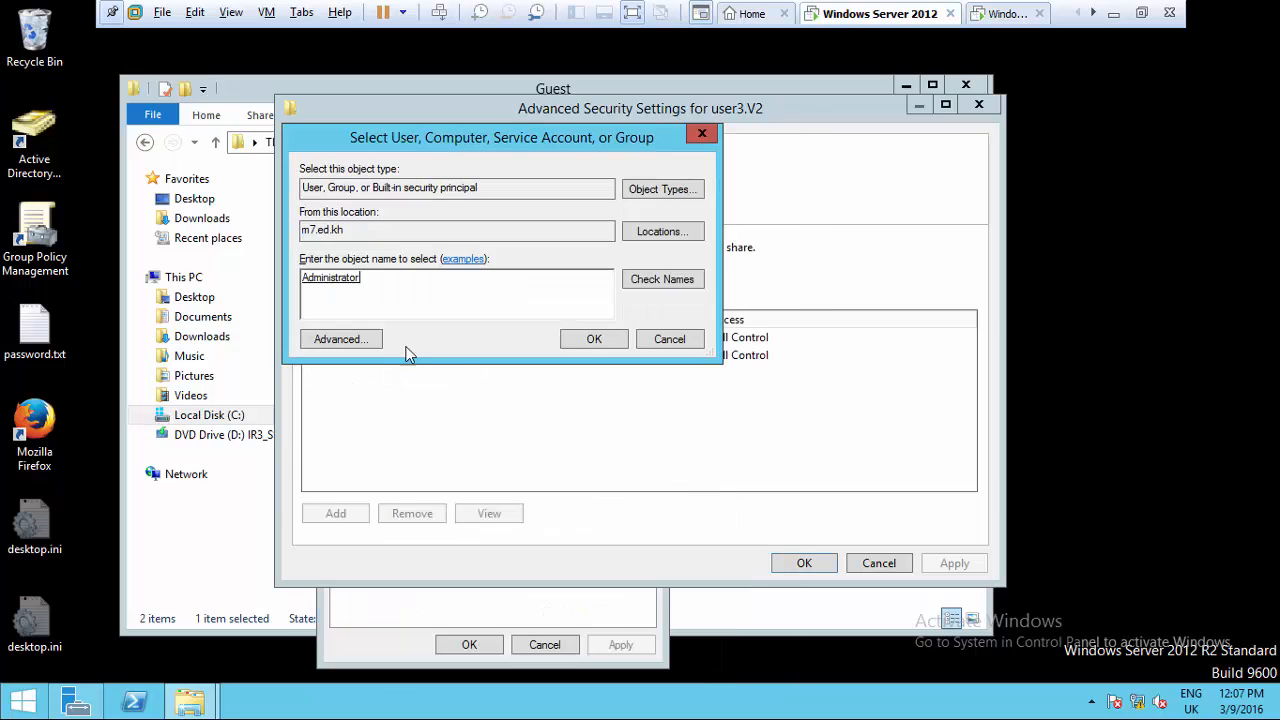
- Apply Administrator as owner, replacing ownership on all subcontainers and objects, and confirm
click(592, 340)
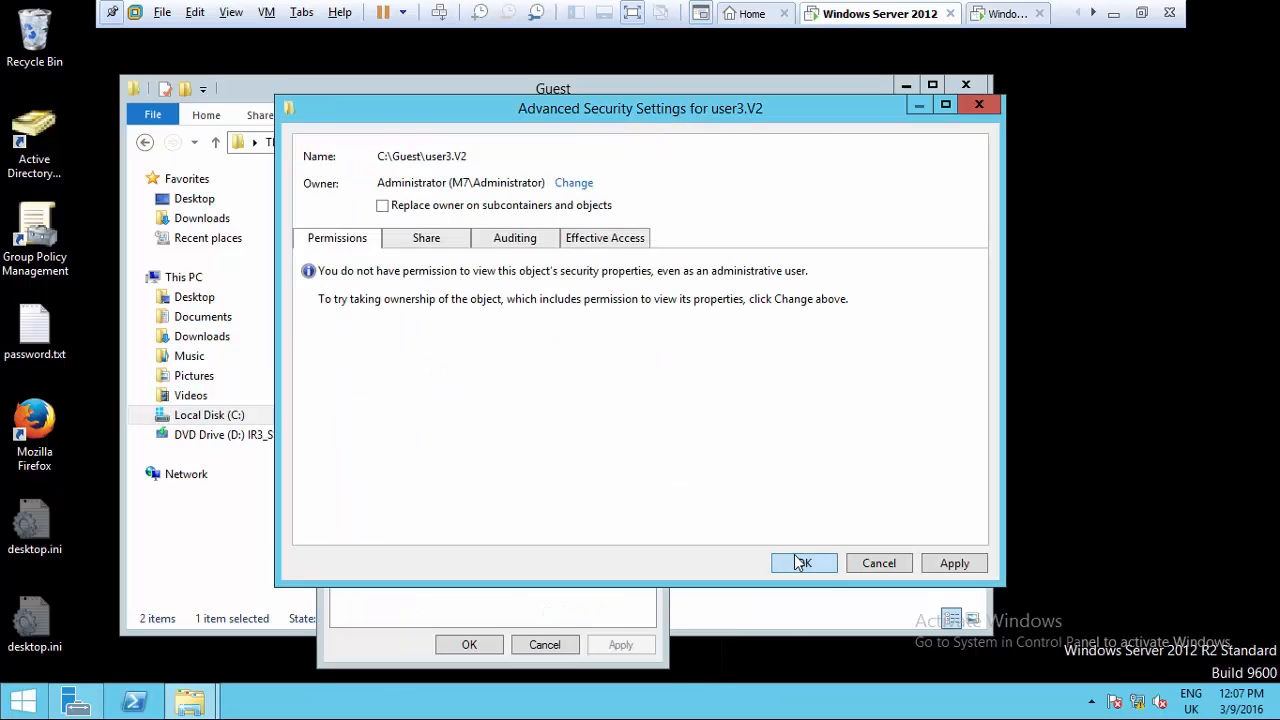
click(390, 215)
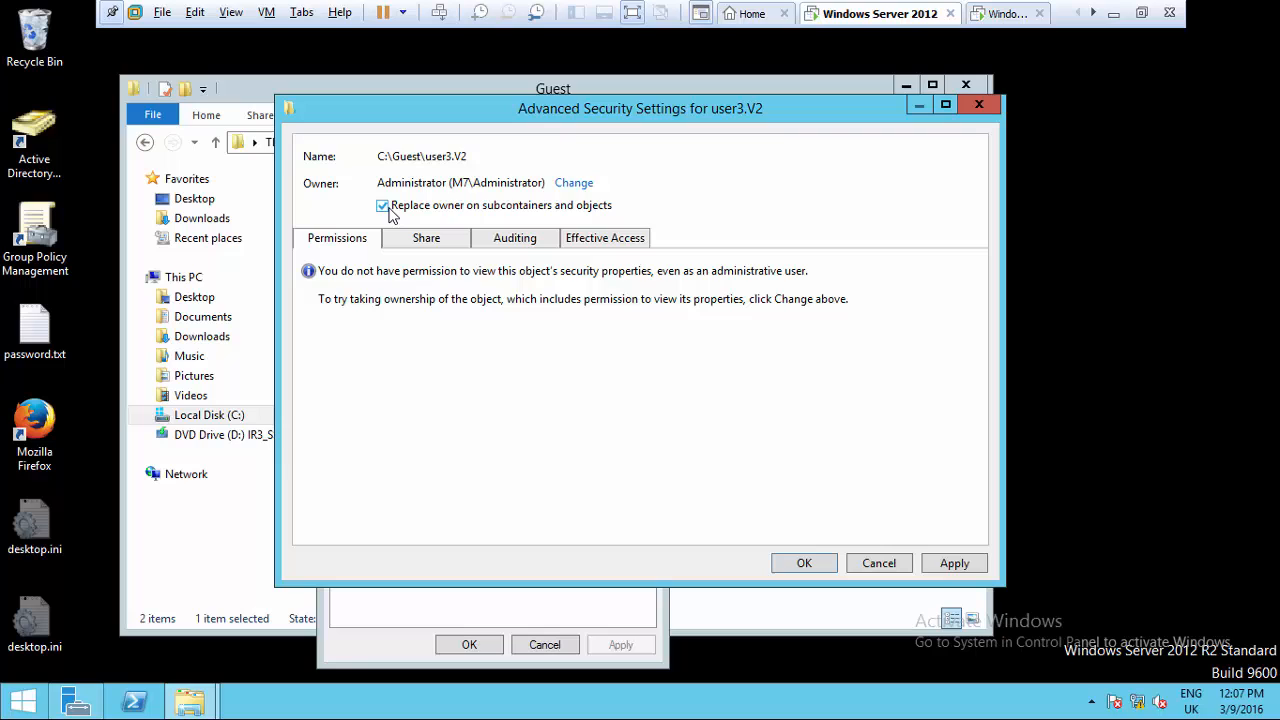
click(802, 562)
click(700, 442)
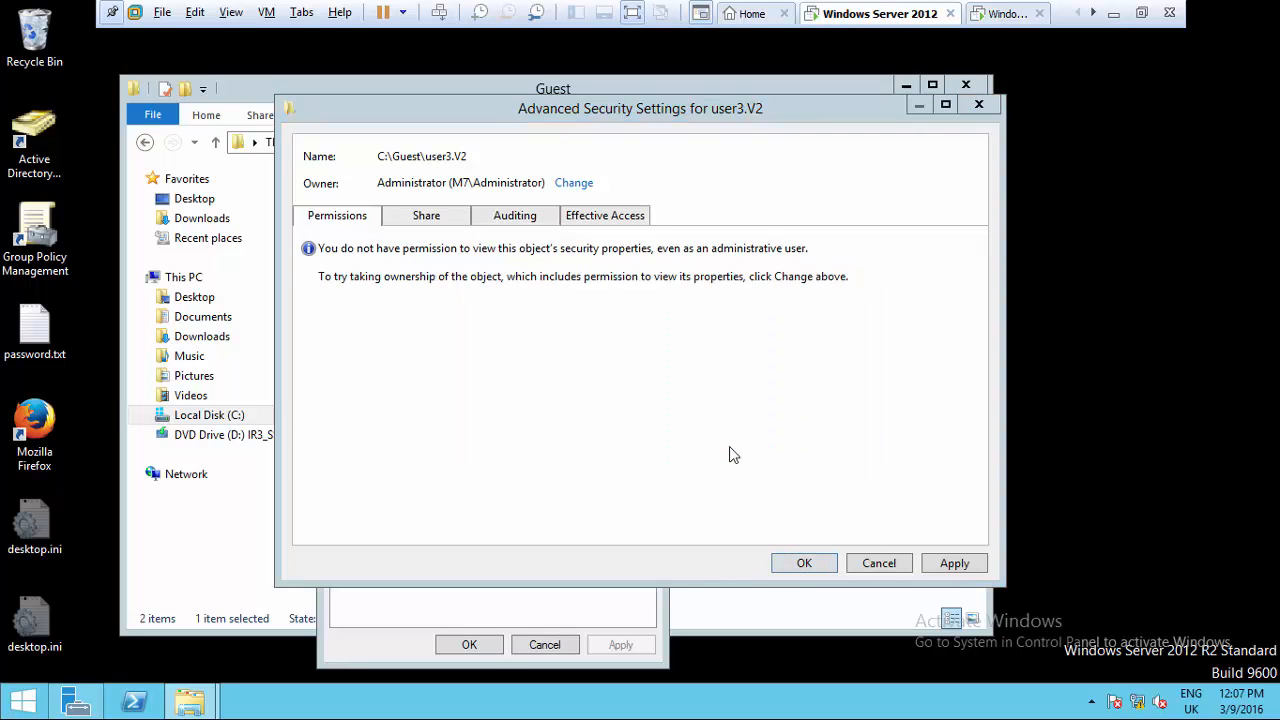
click(802, 563)
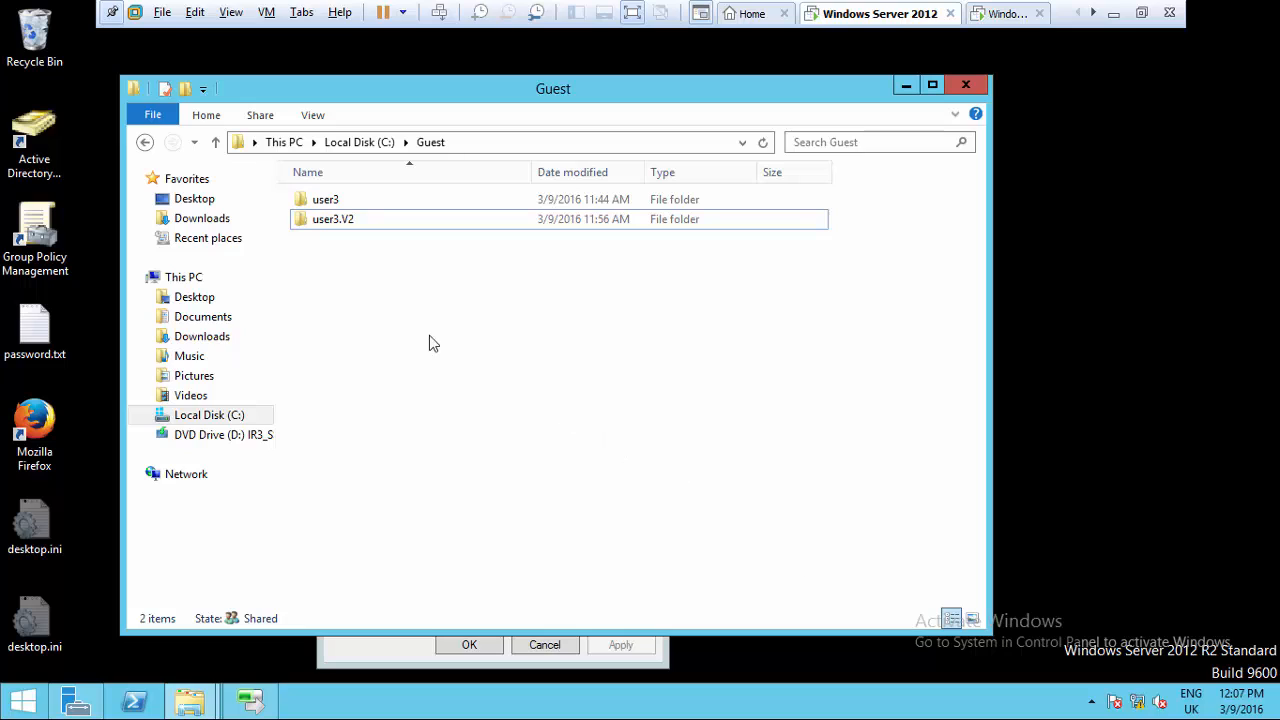
click(363, 227)
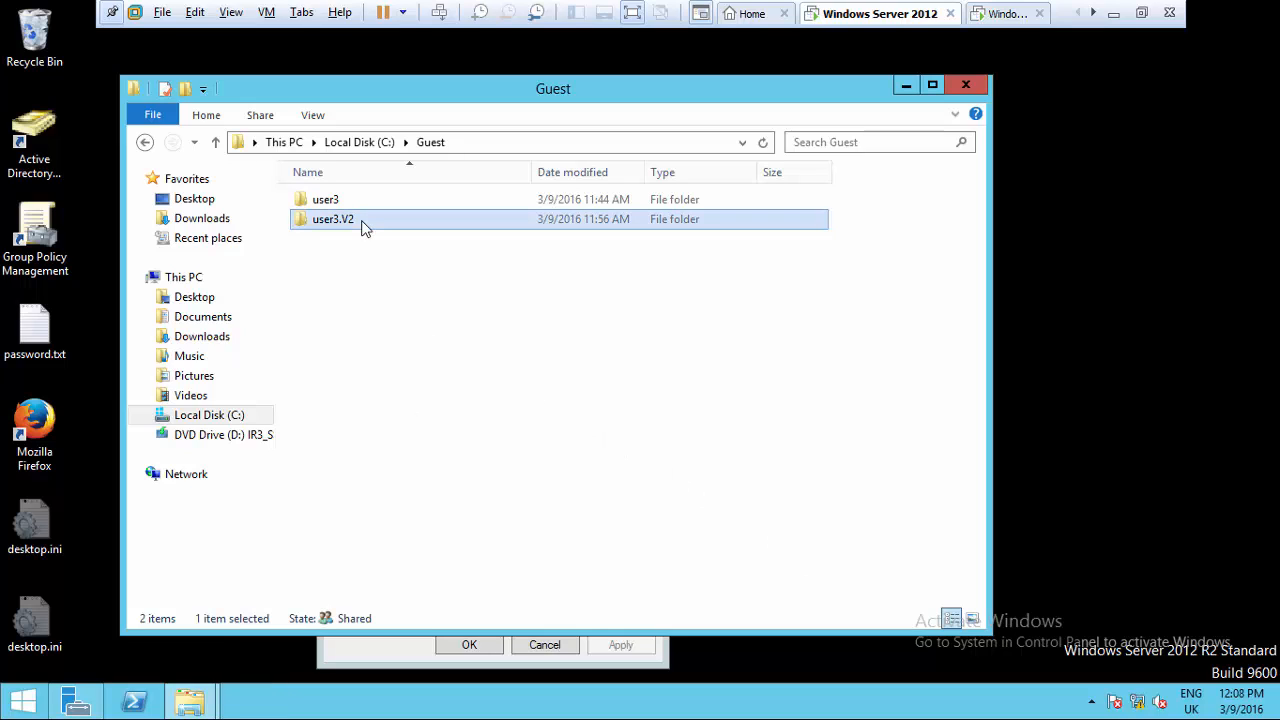
click(352, 224)
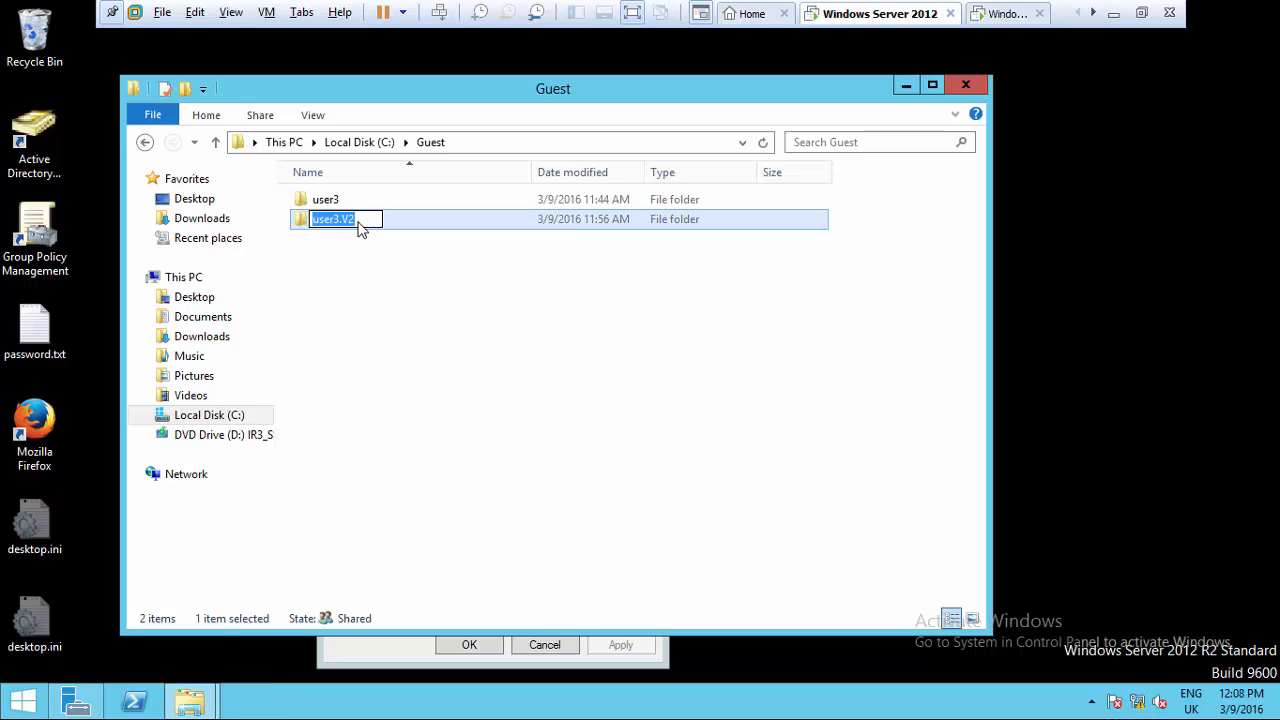
- Rename user3.V2 to user3.V2.OLD and paste the copied user3.V2 folder into C:\Guest
click(363, 227)
text(.OLD)
right_click(368, 303)
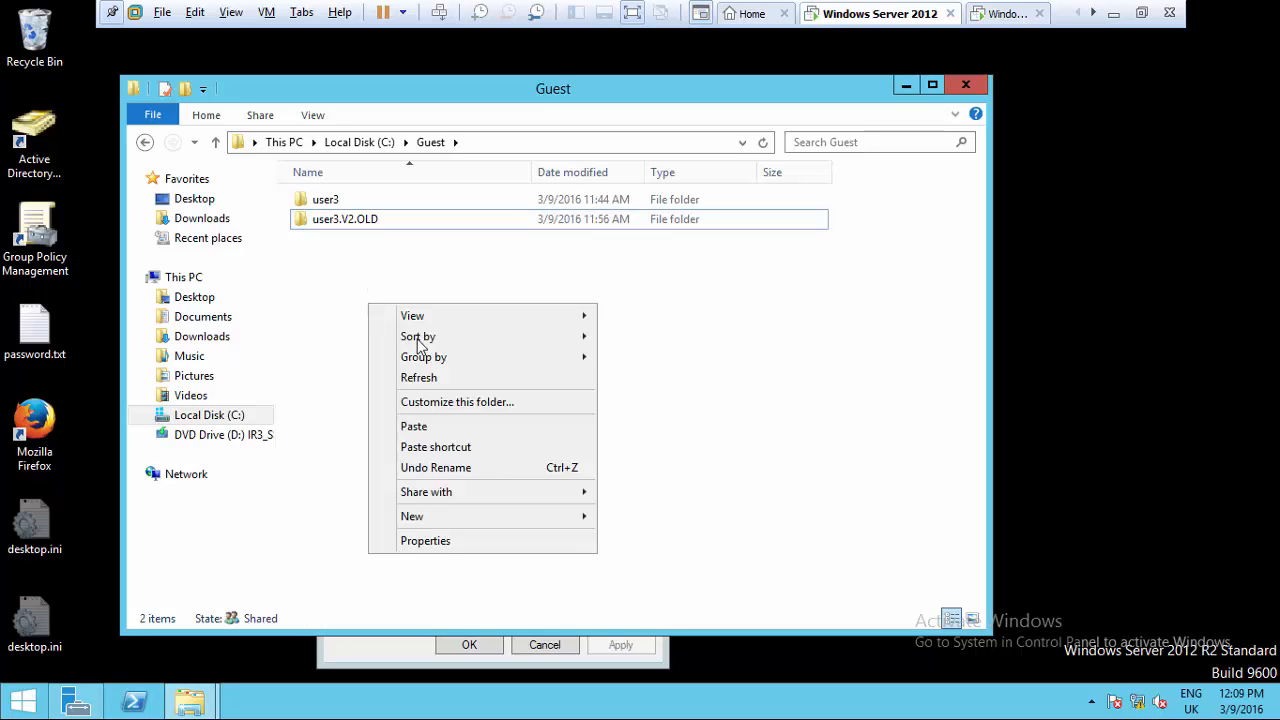
click(452, 428)
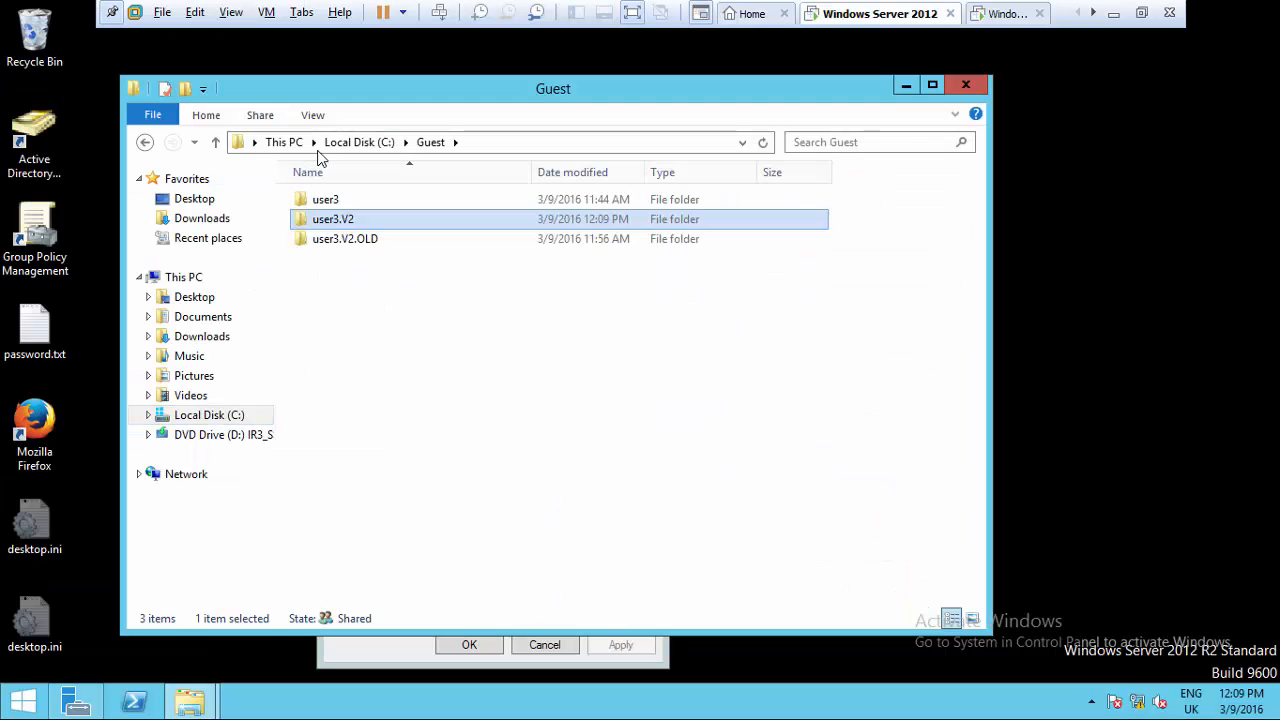
- In C:\Users, rename the user3.V2 folder back to user3
click(354, 142)
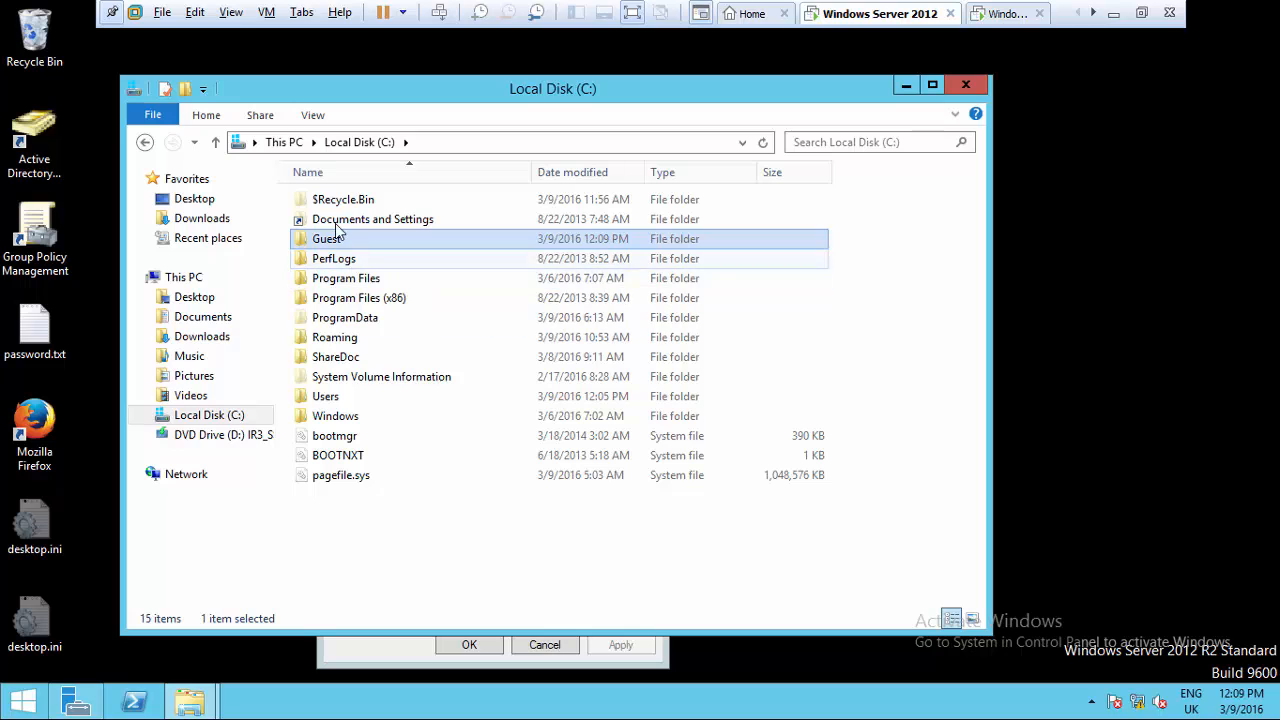
click(330, 396)
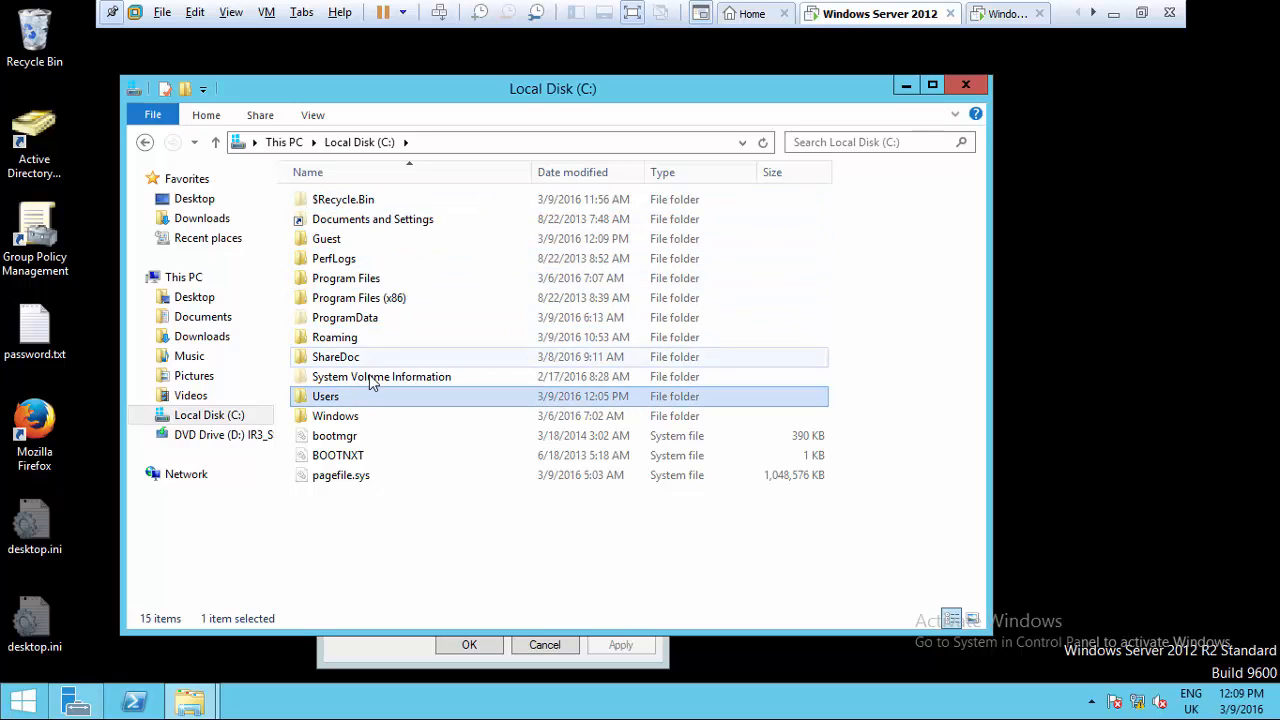
double_click(354, 396)
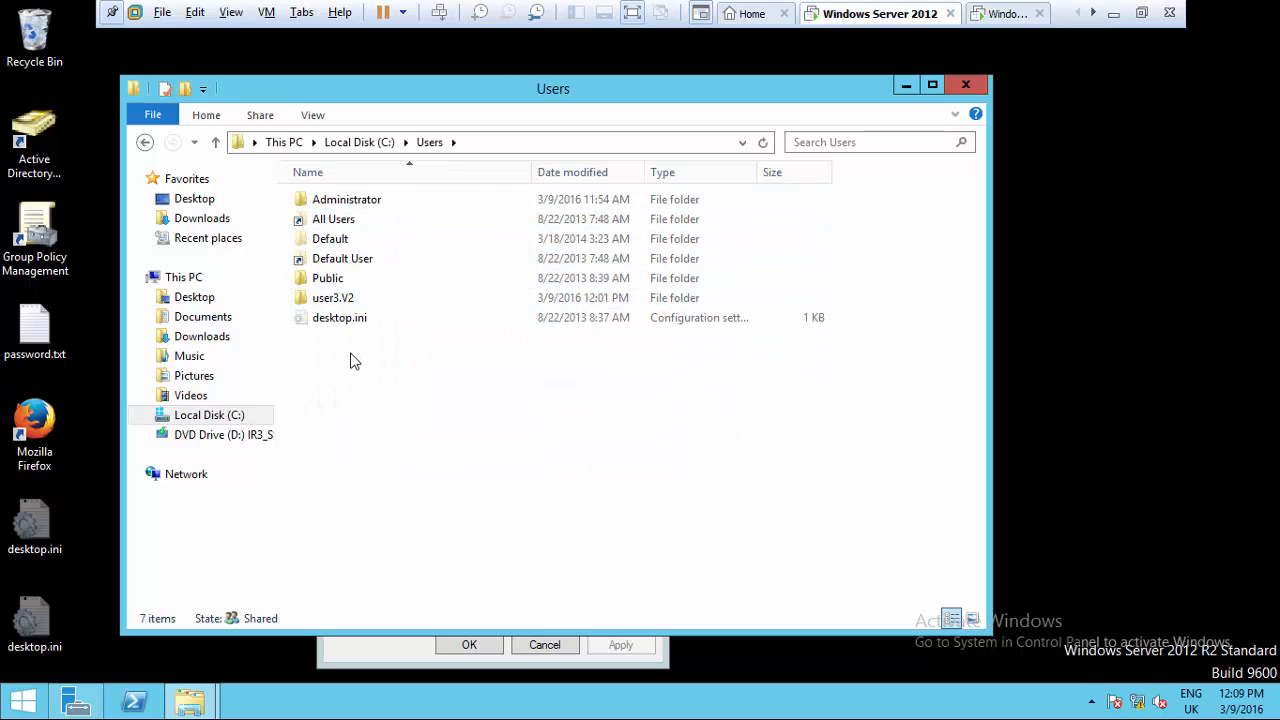
click(349, 306)
click(355, 305)
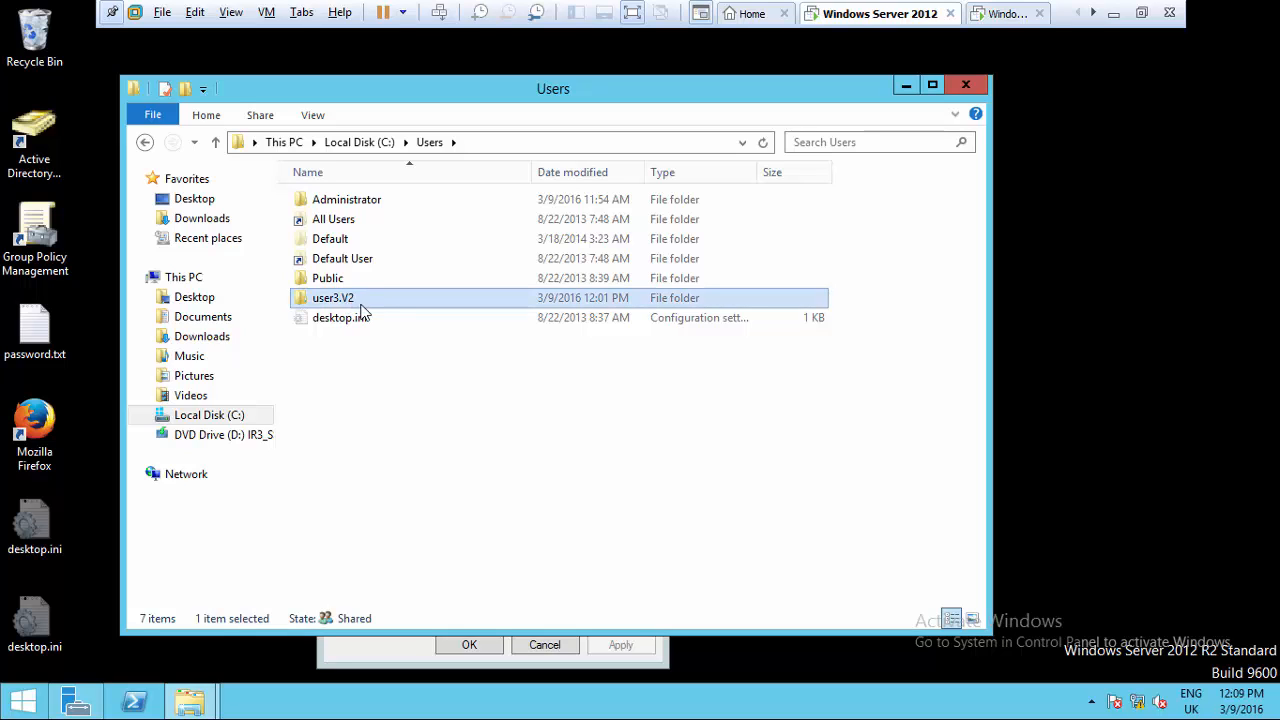
click(368, 304)
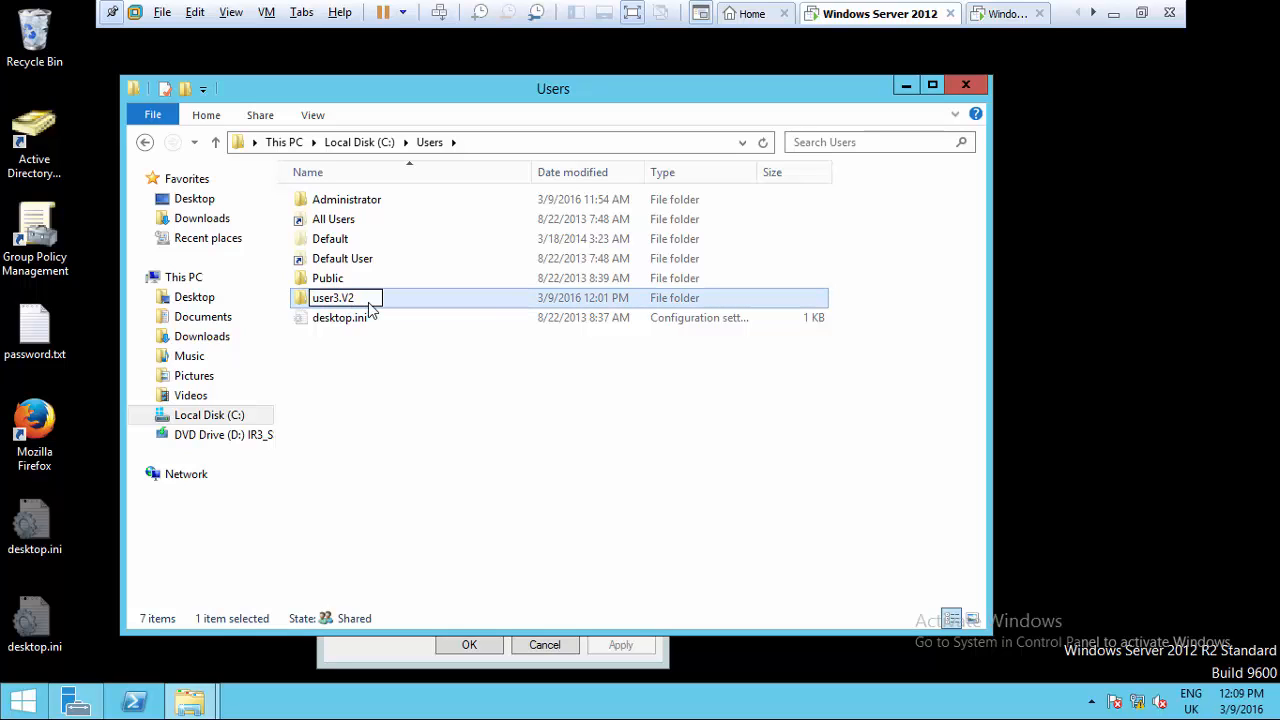
key(BackSpace)
key(BackSpace)
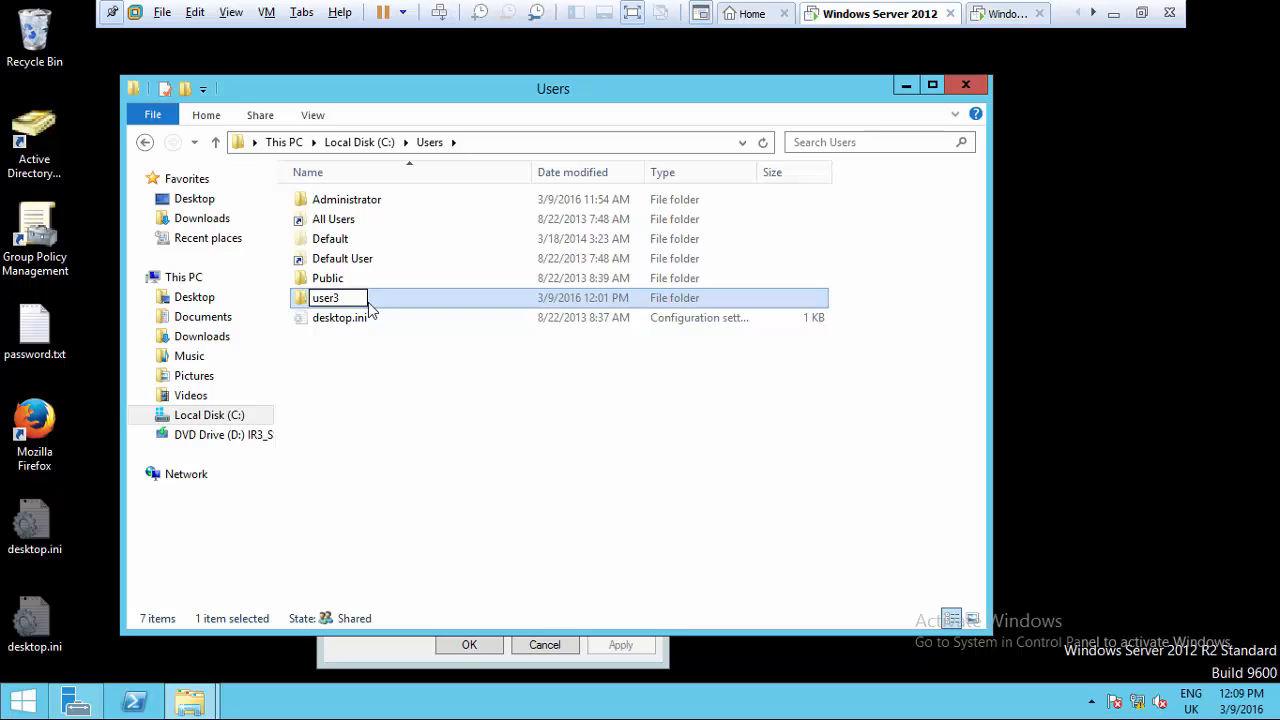
click(395, 364)
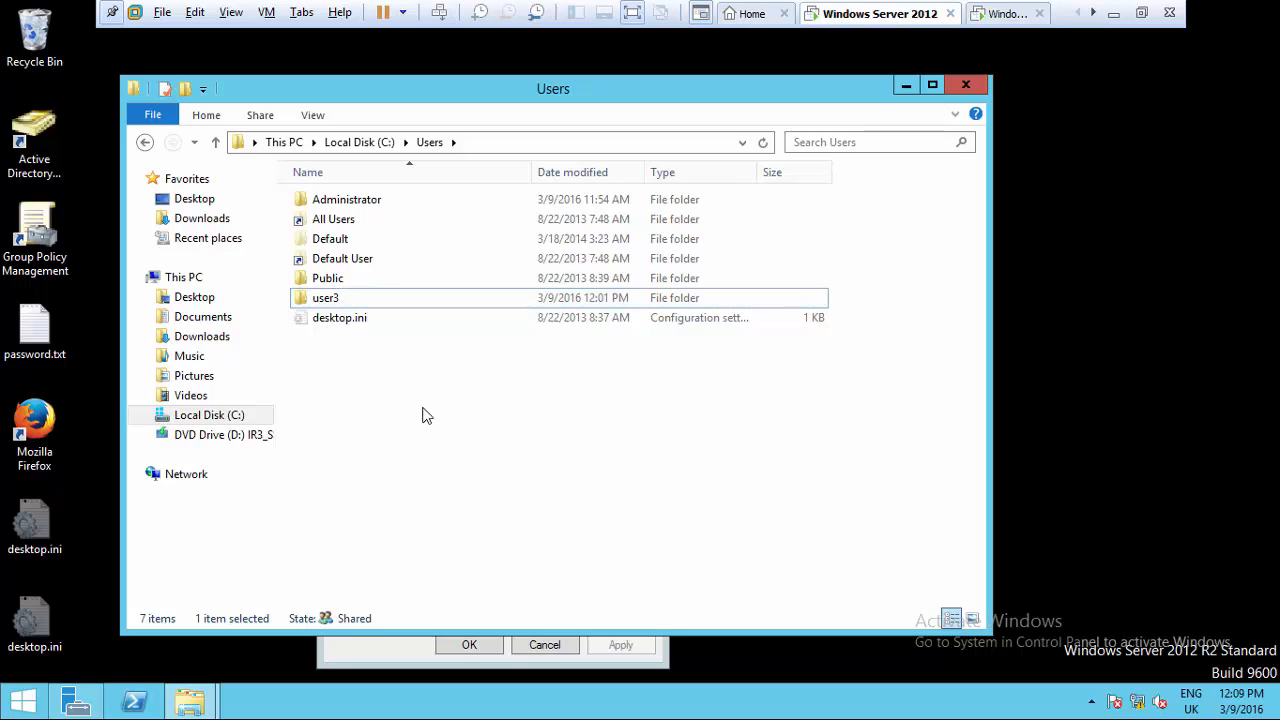
- Close the open windows, refresh the desktop, and sign out of the server
click(968, 88)
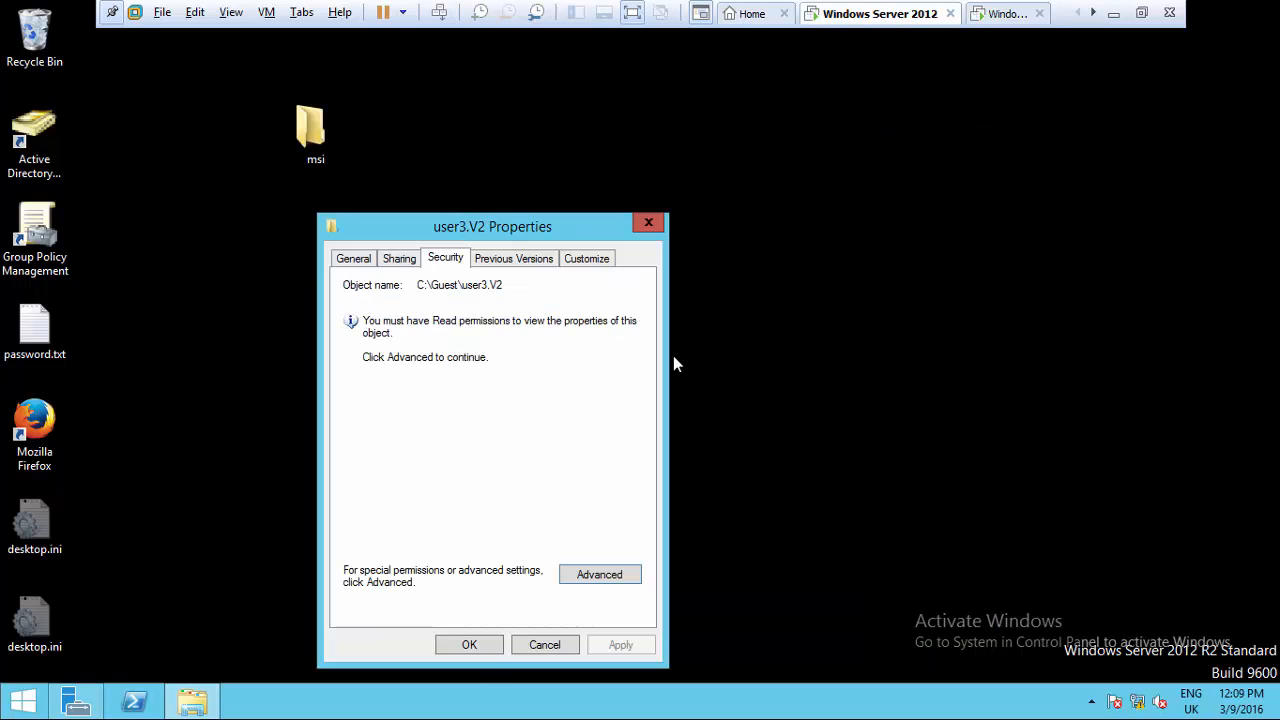
click(469, 645)
right_click(335, 41)
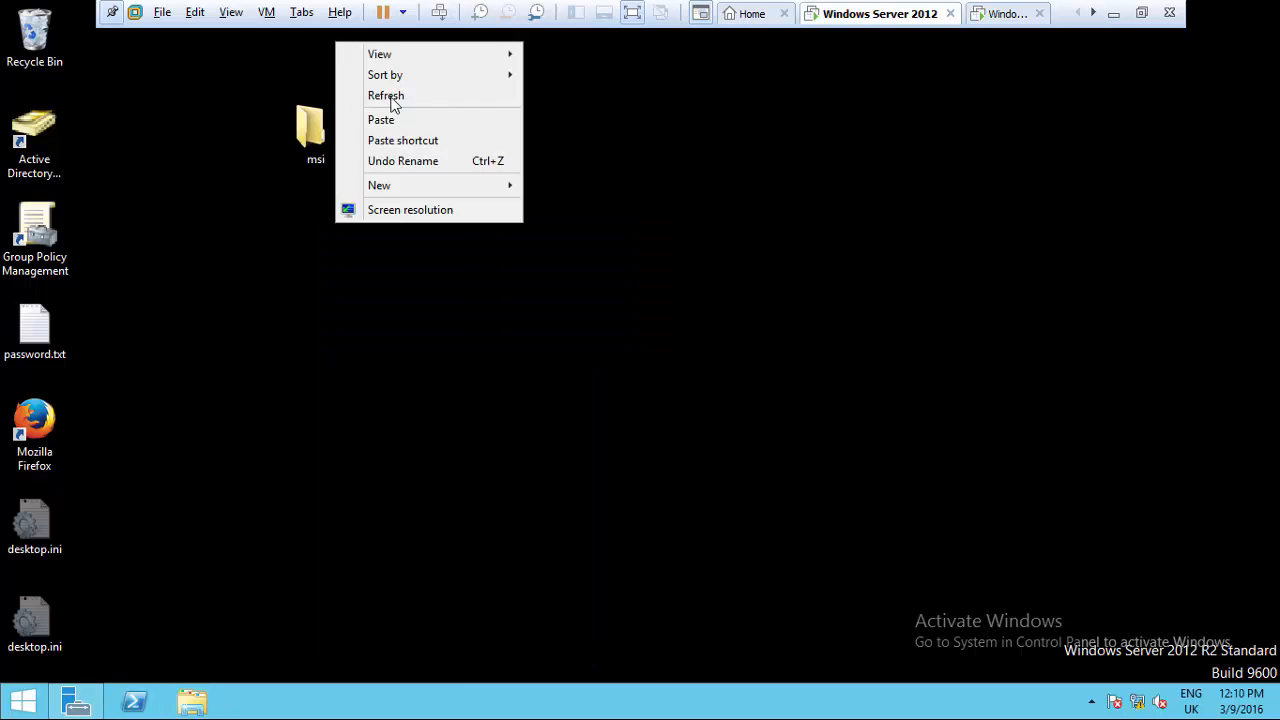
click(416, 97)
right_click(22, 702)
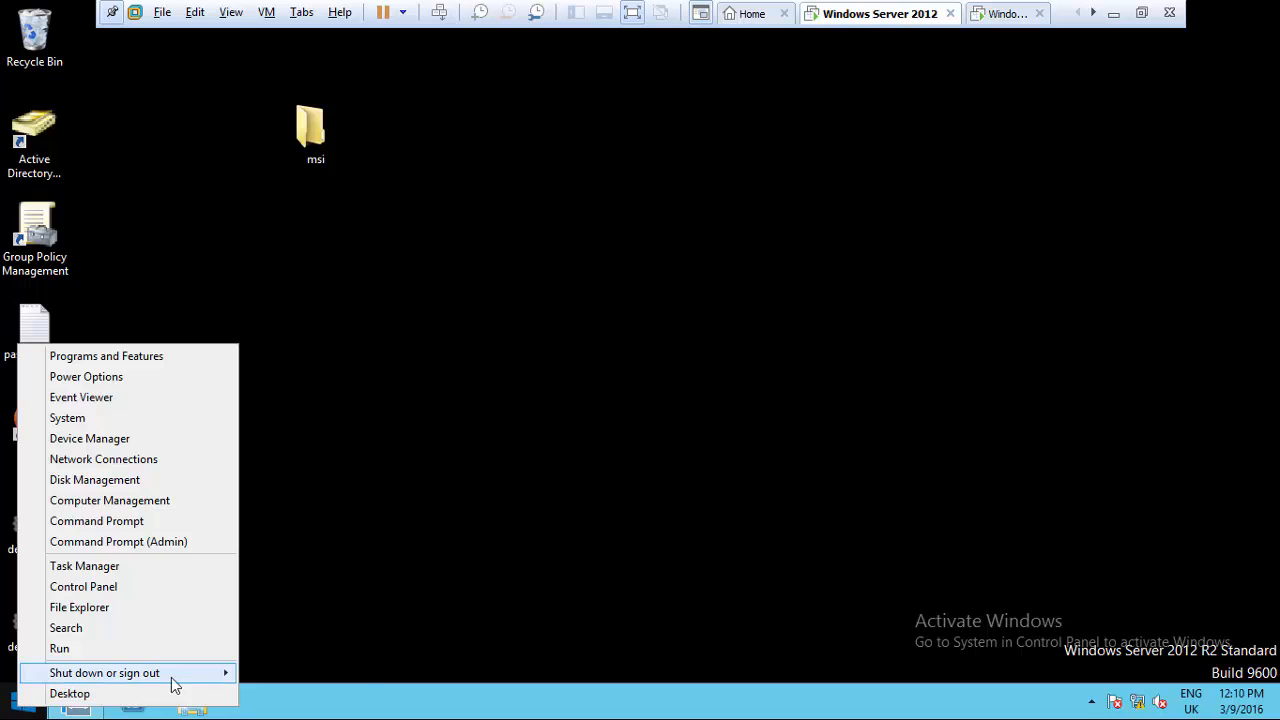
mouse_move(212, 677)
click(290, 631)
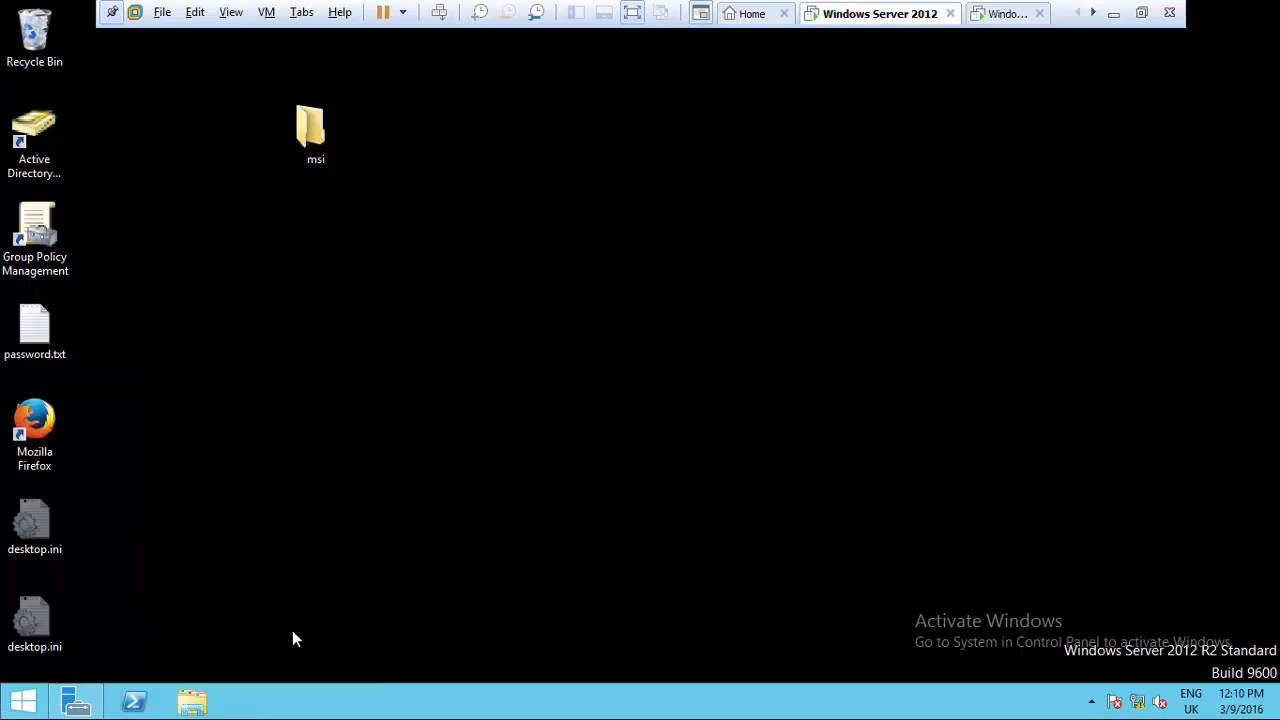
- Sign in to the server as Other user with username user3 and its password
key(ctrl+alt+Insert)
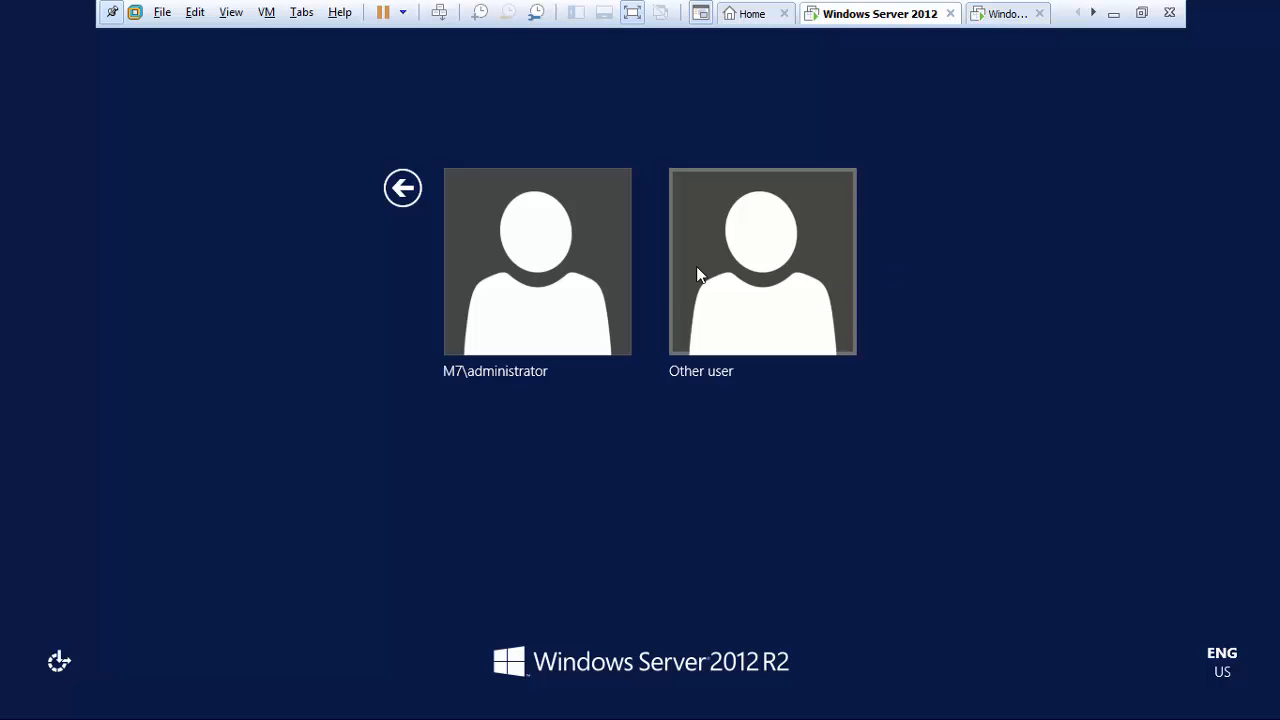
click(741, 276)
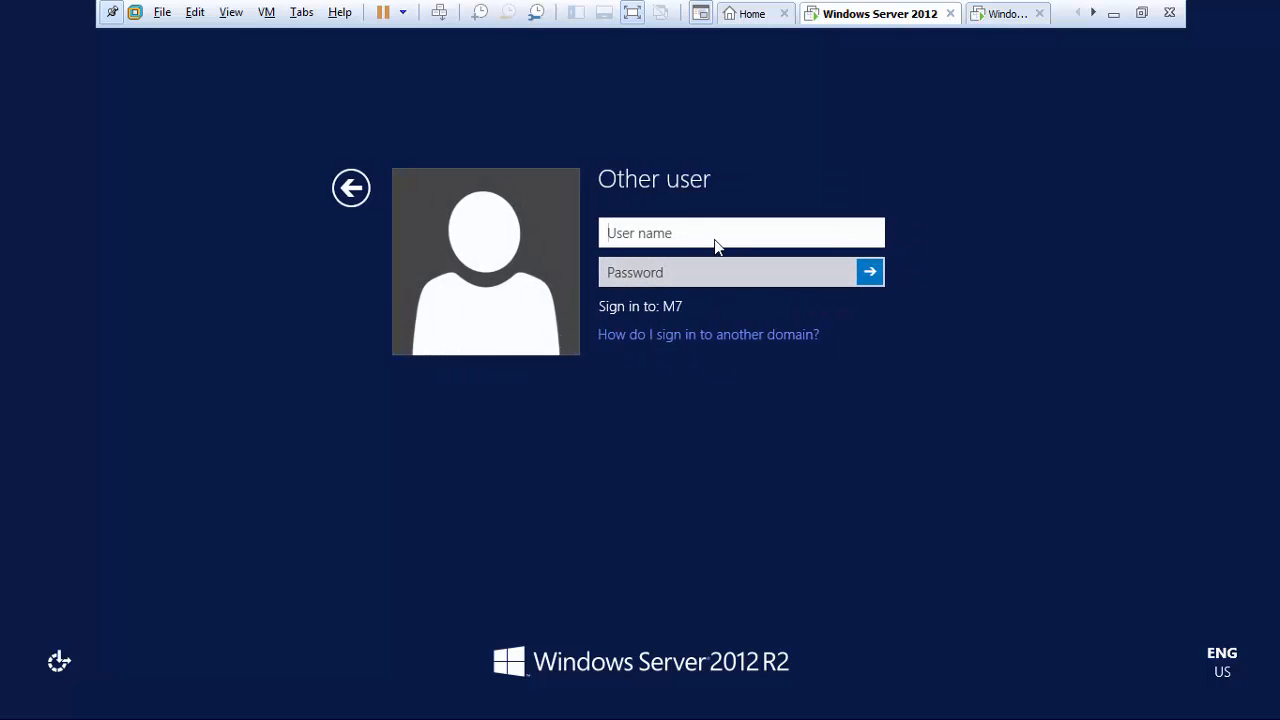
text(user3)
click(725, 277)
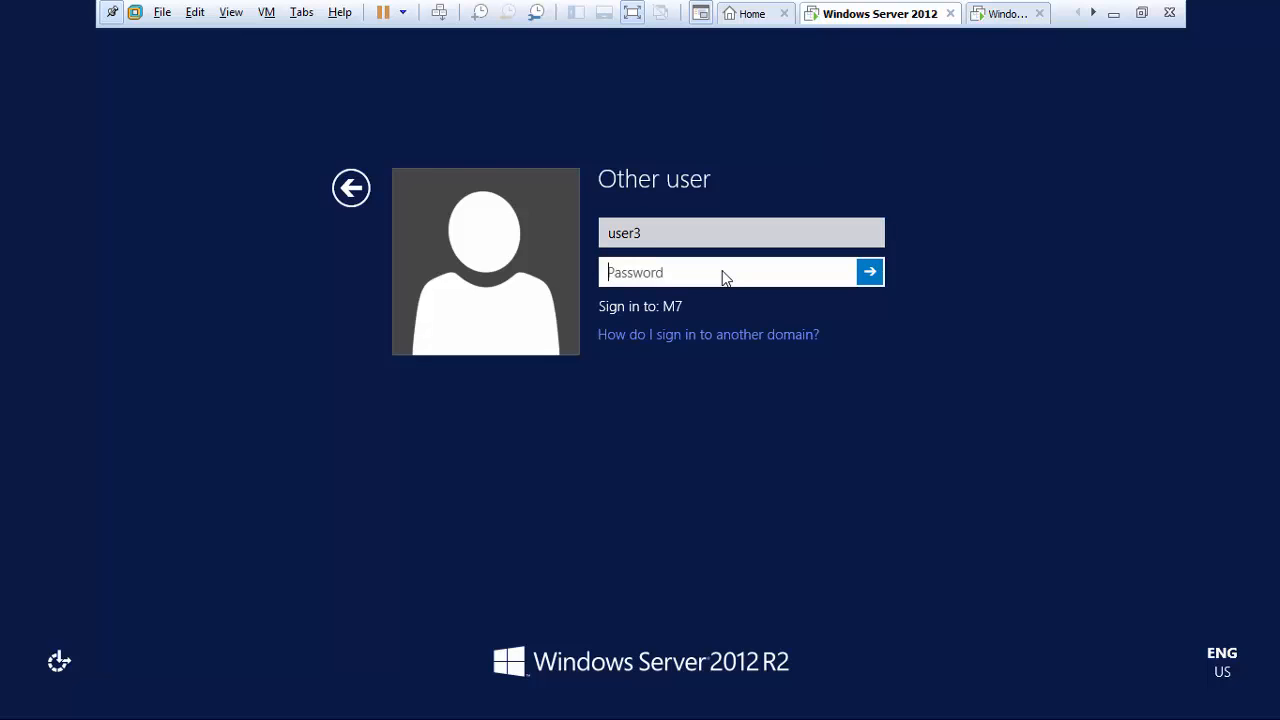
text(*********)
key(Return)
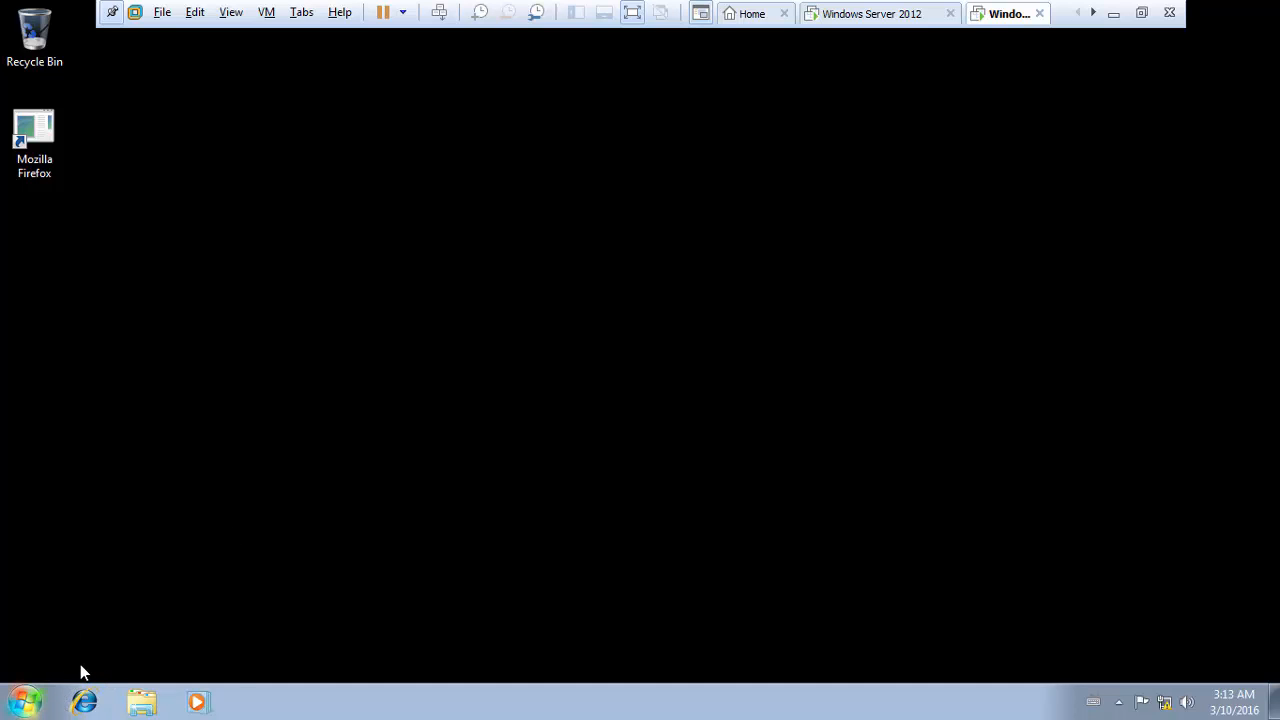
- Log user3 off the Windows 7 client using the Shut down arrow's Log off option
right_click(26, 700)
click(26, 700)
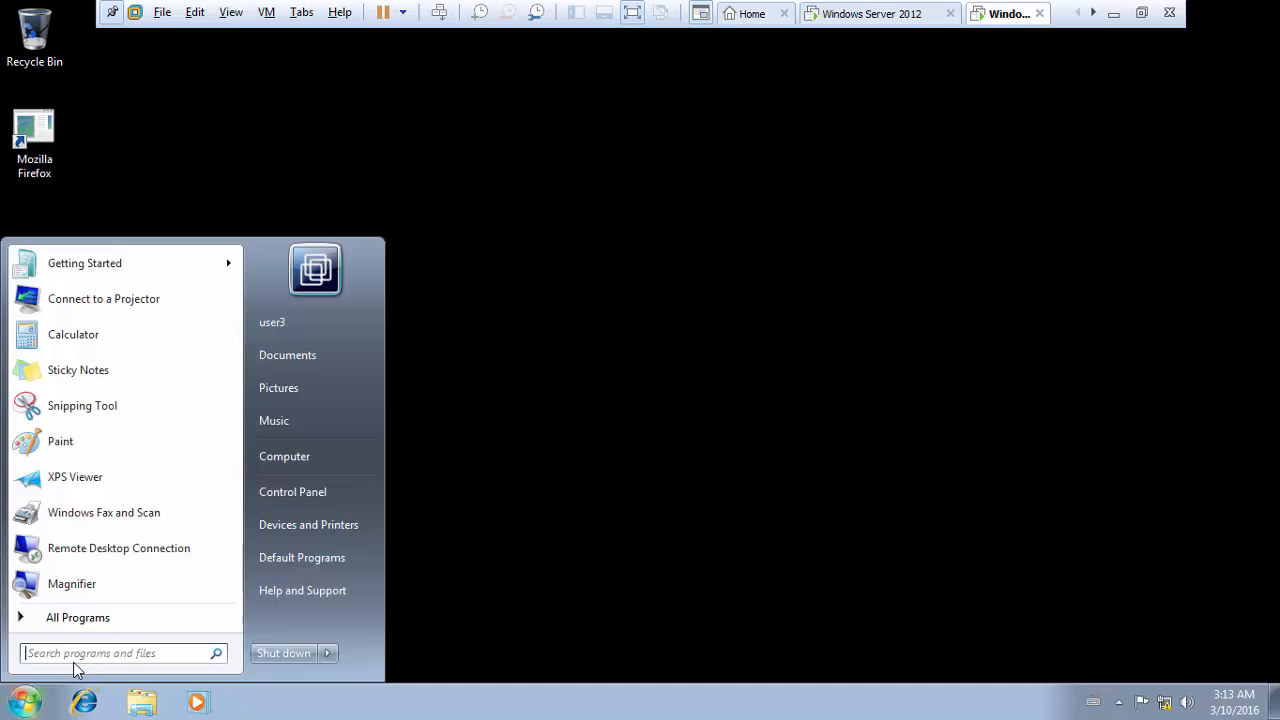
mouse_move(327, 656)
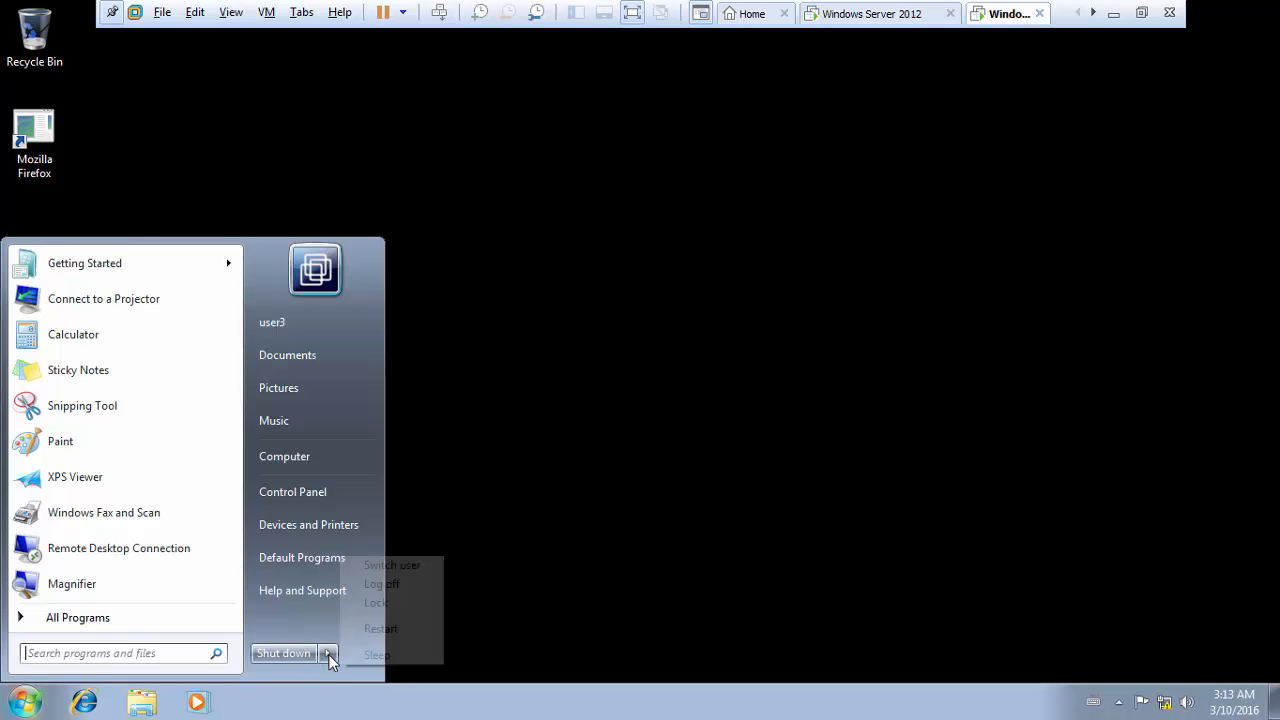
click(571, 205)
right_click(572, 203)
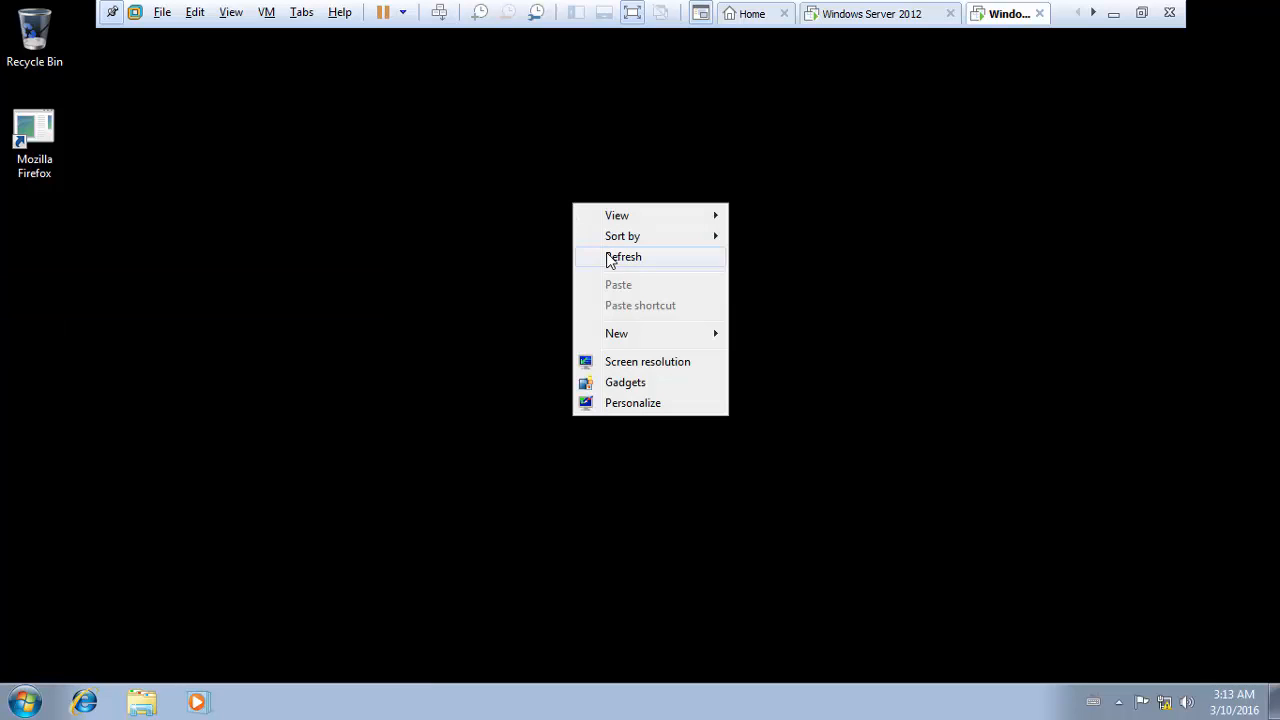
right_click(32, 700)
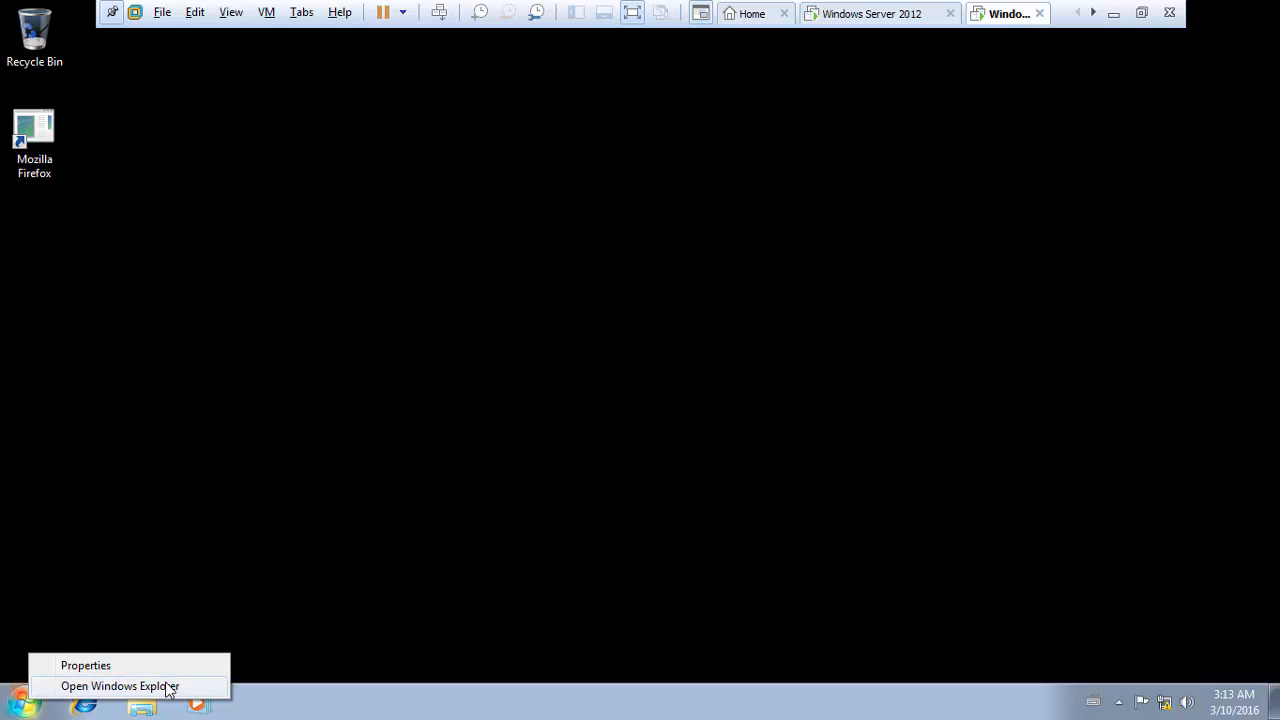
click(45, 557)
click(33, 702)
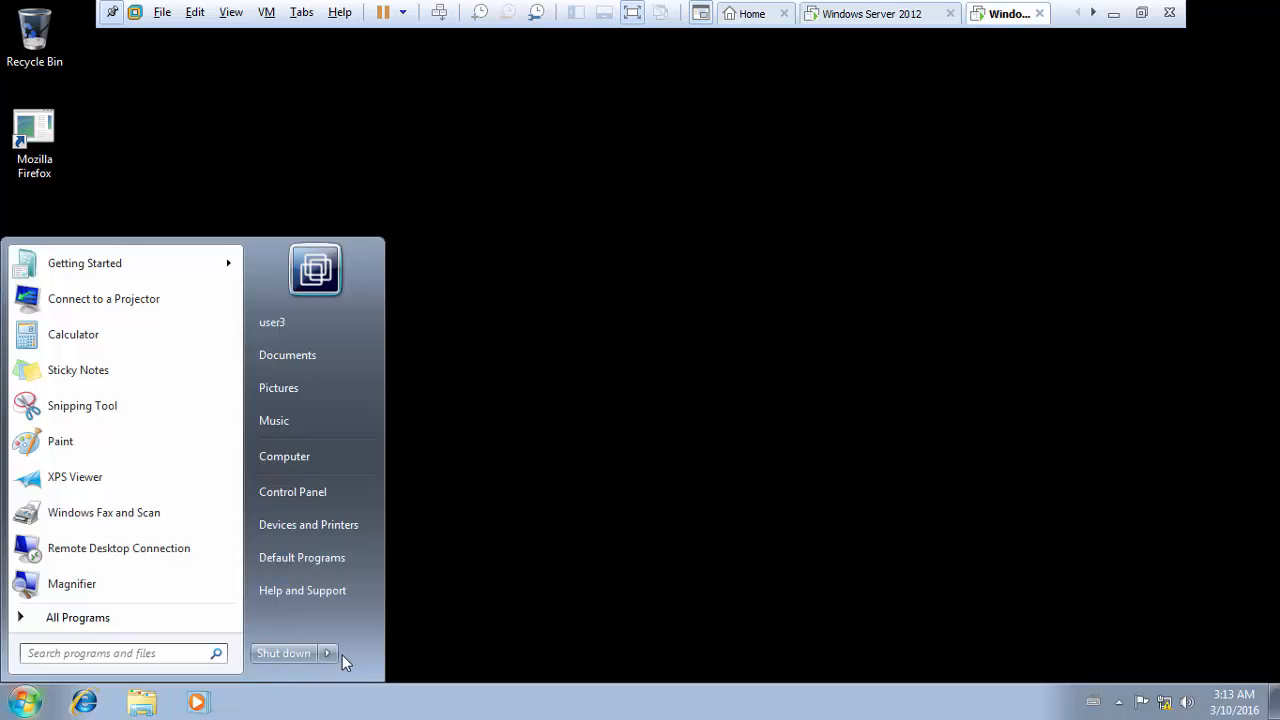
click(330, 653)
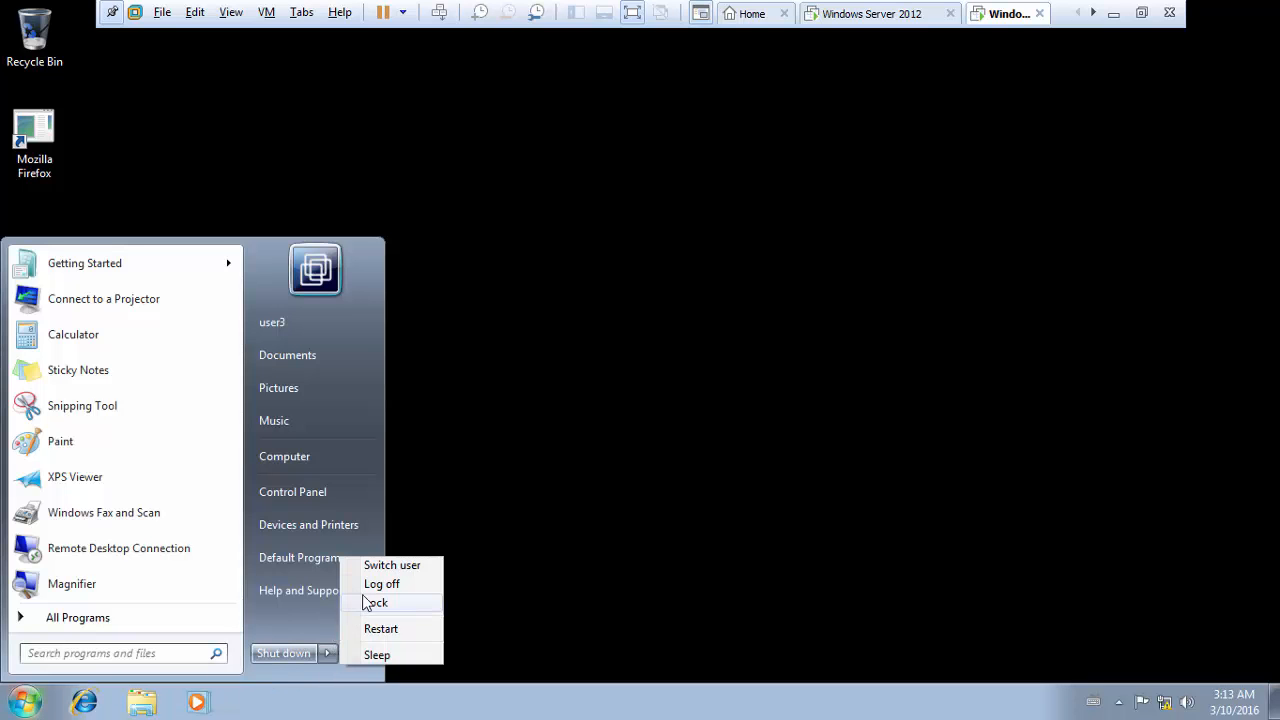
click(382, 584)
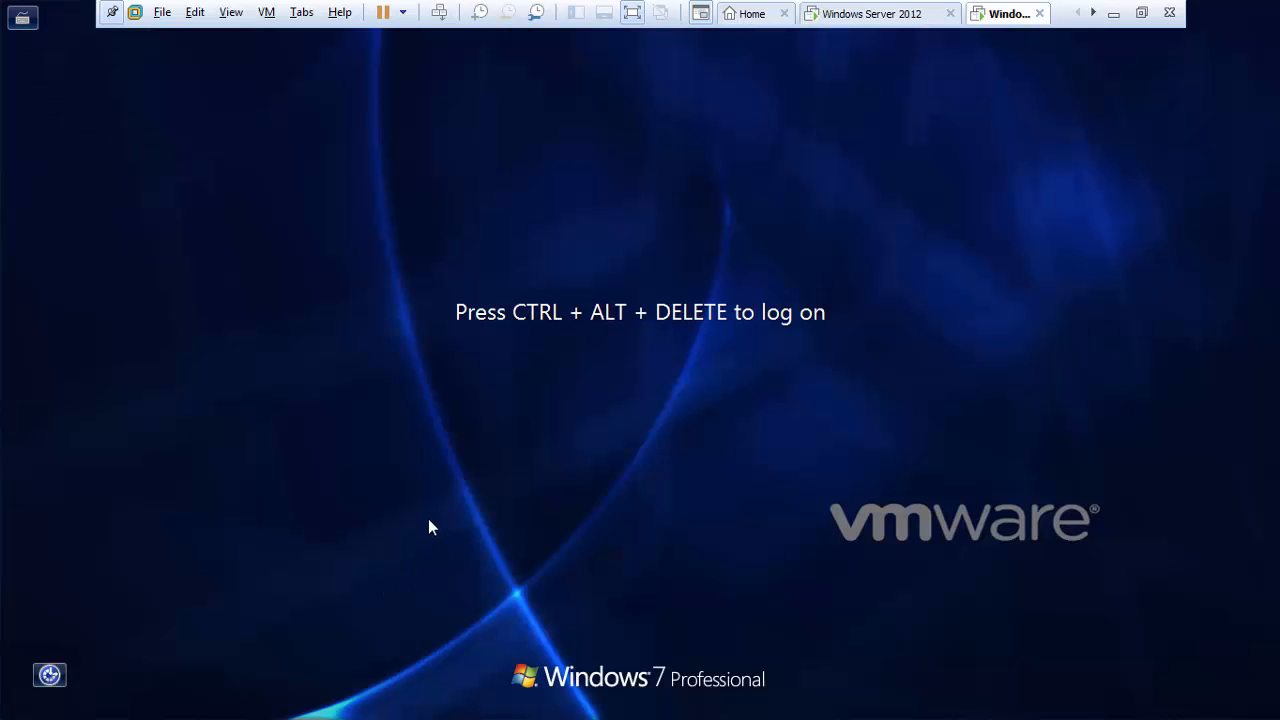
- Log on to M7 as user3 through Other User, entering its password
key(ctrl+alt+Insert)
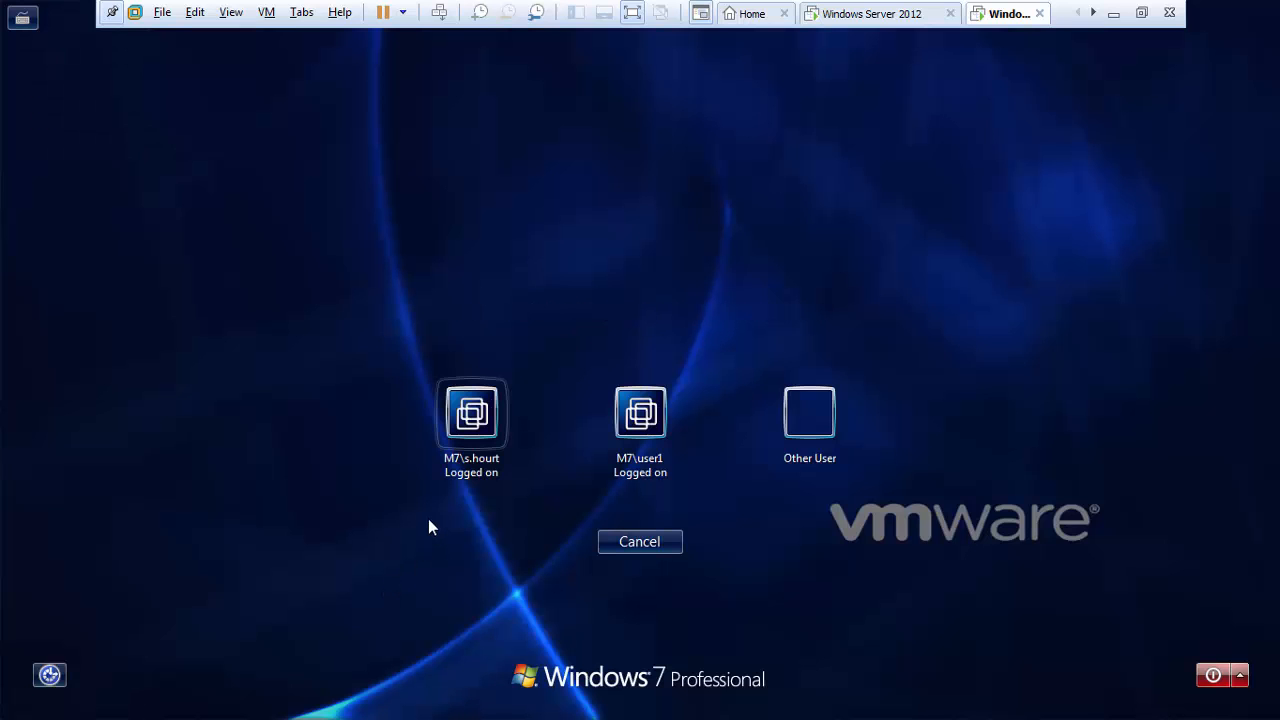
click(808, 425)
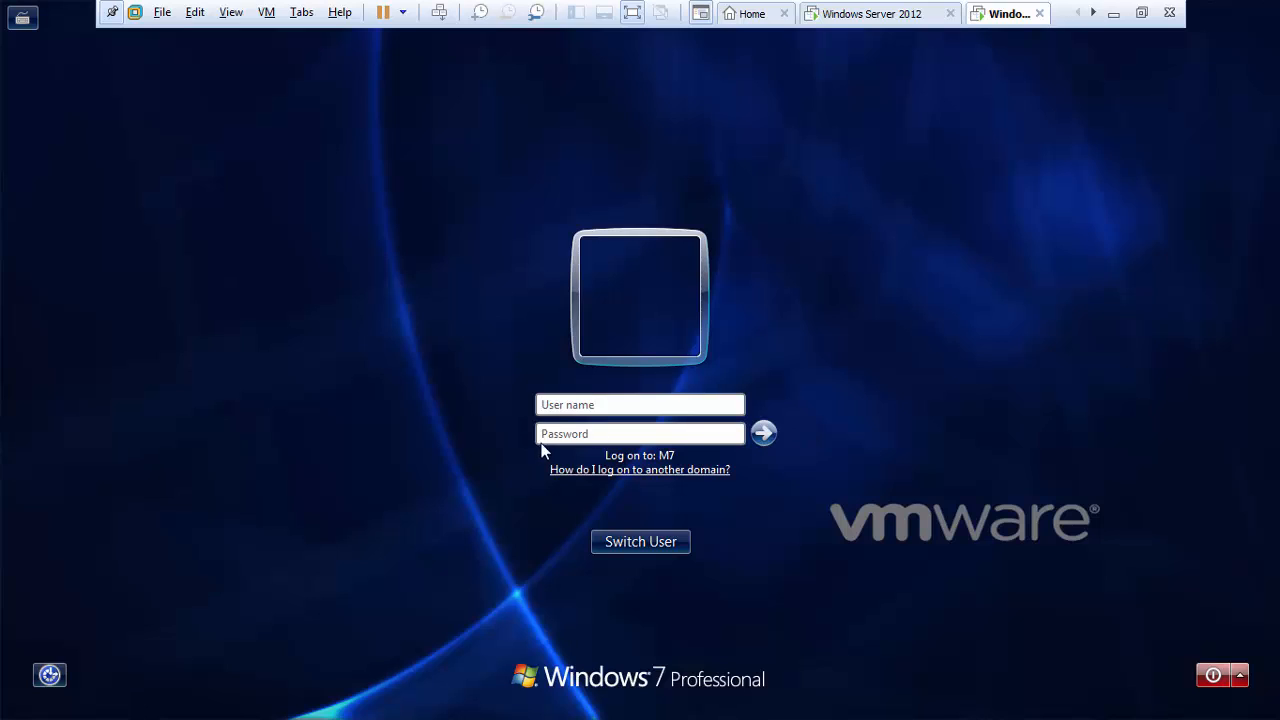
click(543, 406)
text(ua)
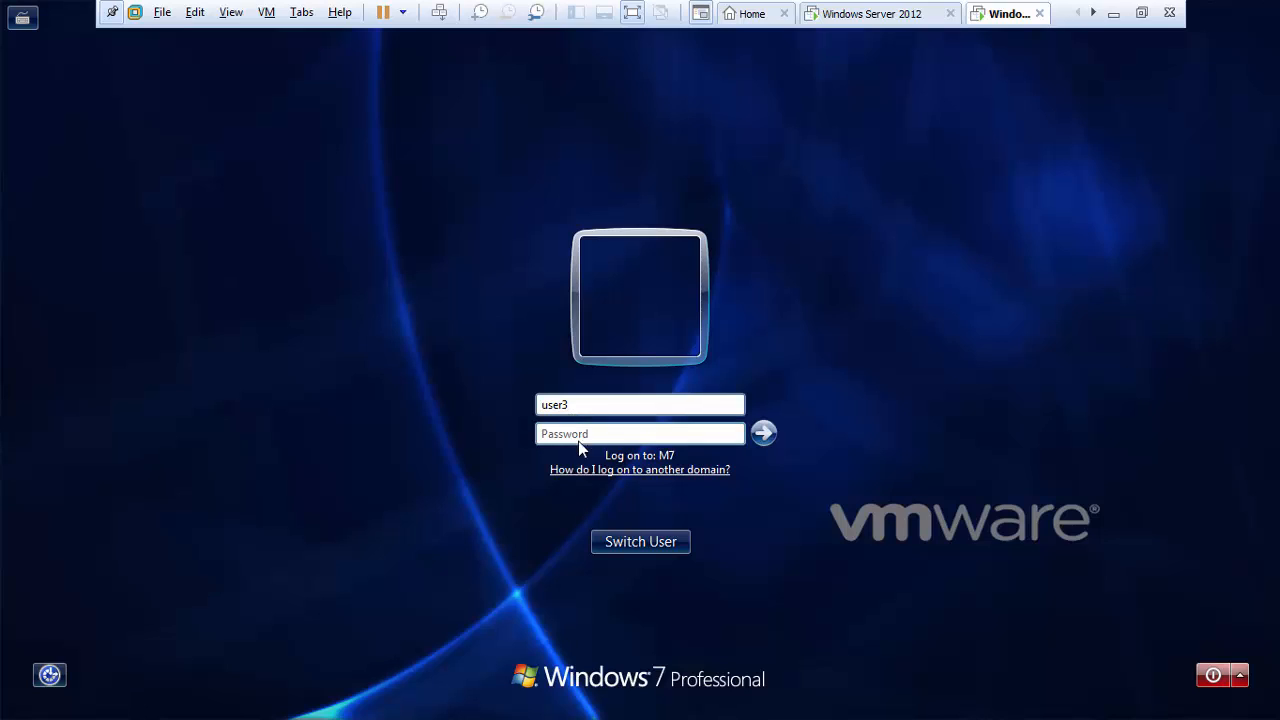
click(578, 441)
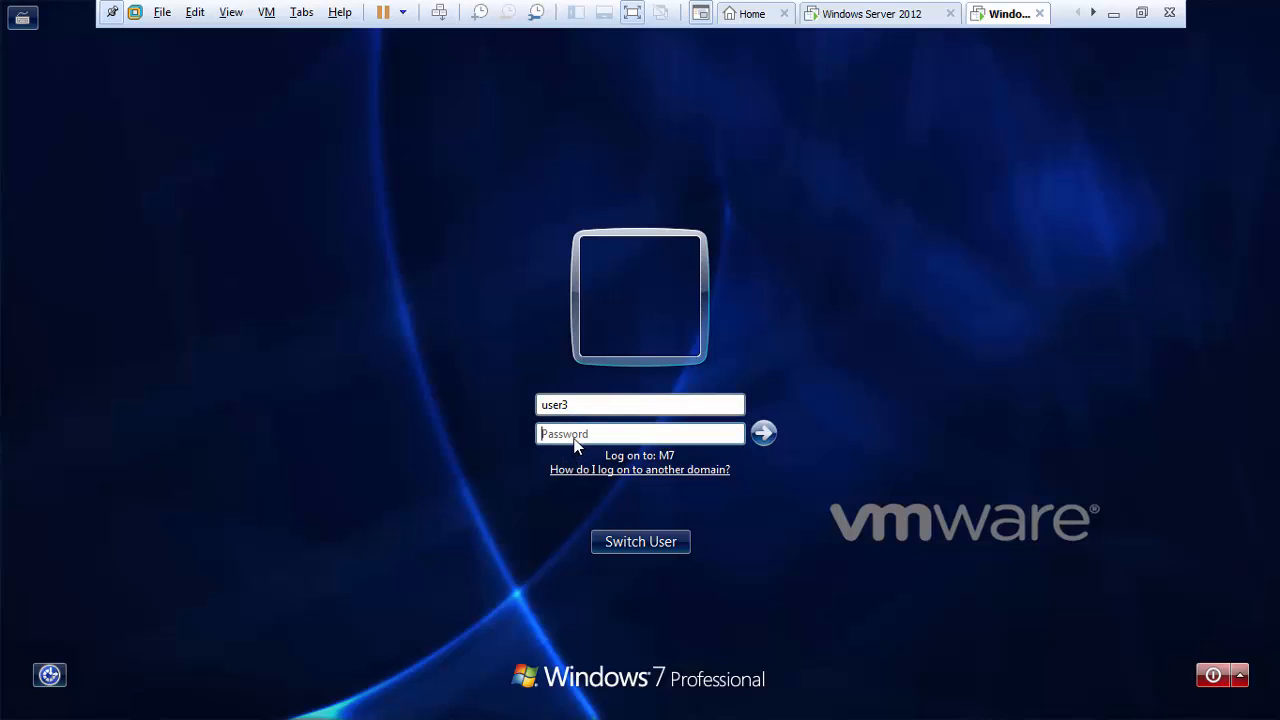
text(pa)
key(Return)
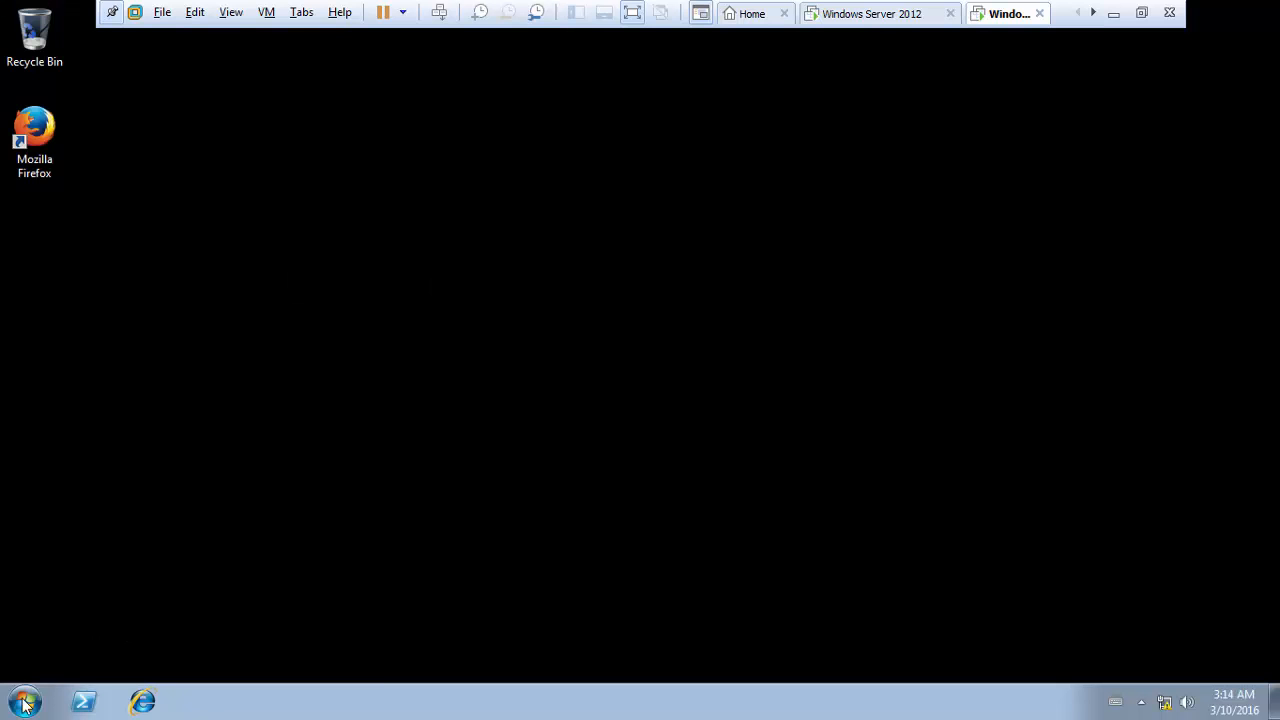
- Open Advanced system settings from Computer's Properties, approving UAC with administrator credentials
click(22, 700)
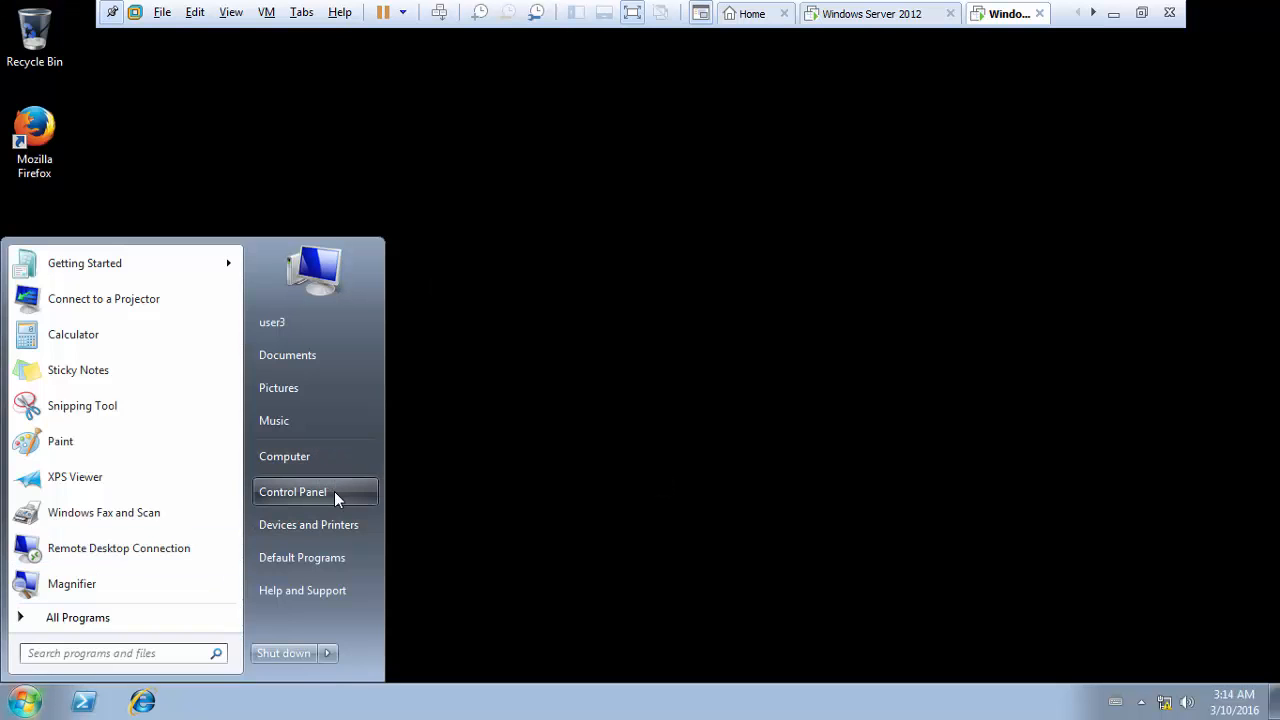
right_click(325, 462)
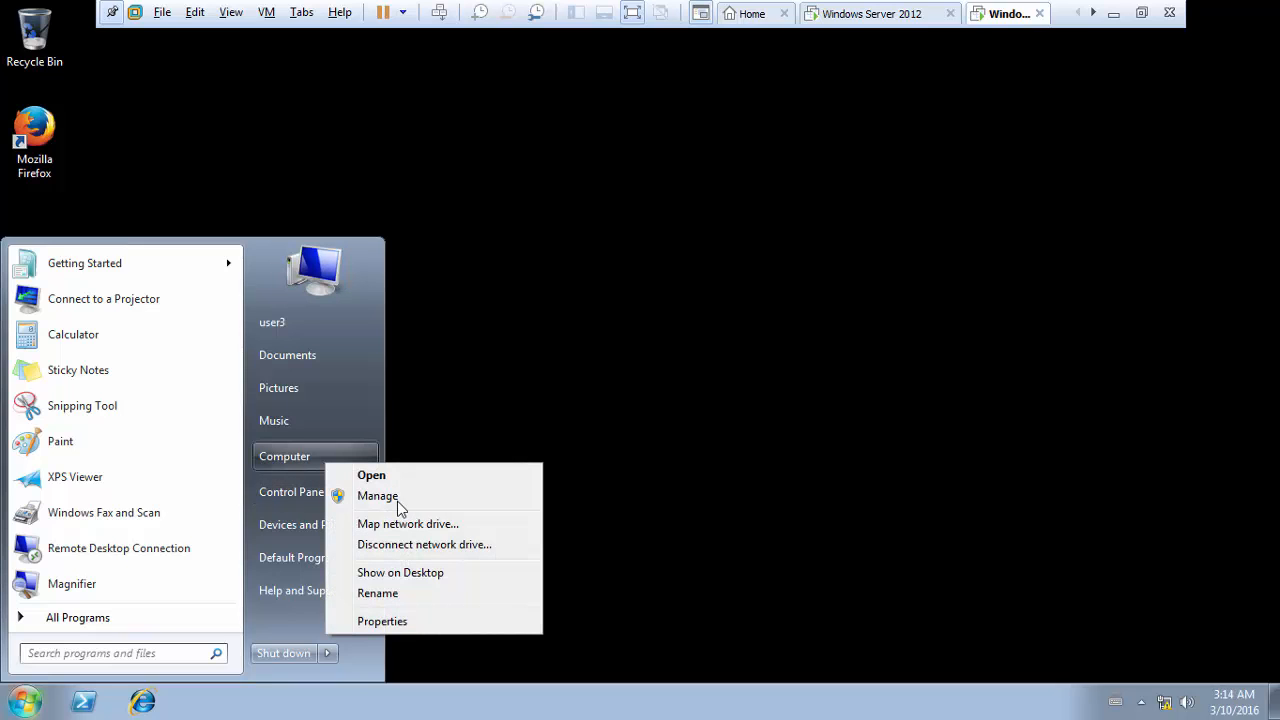
click(450, 622)
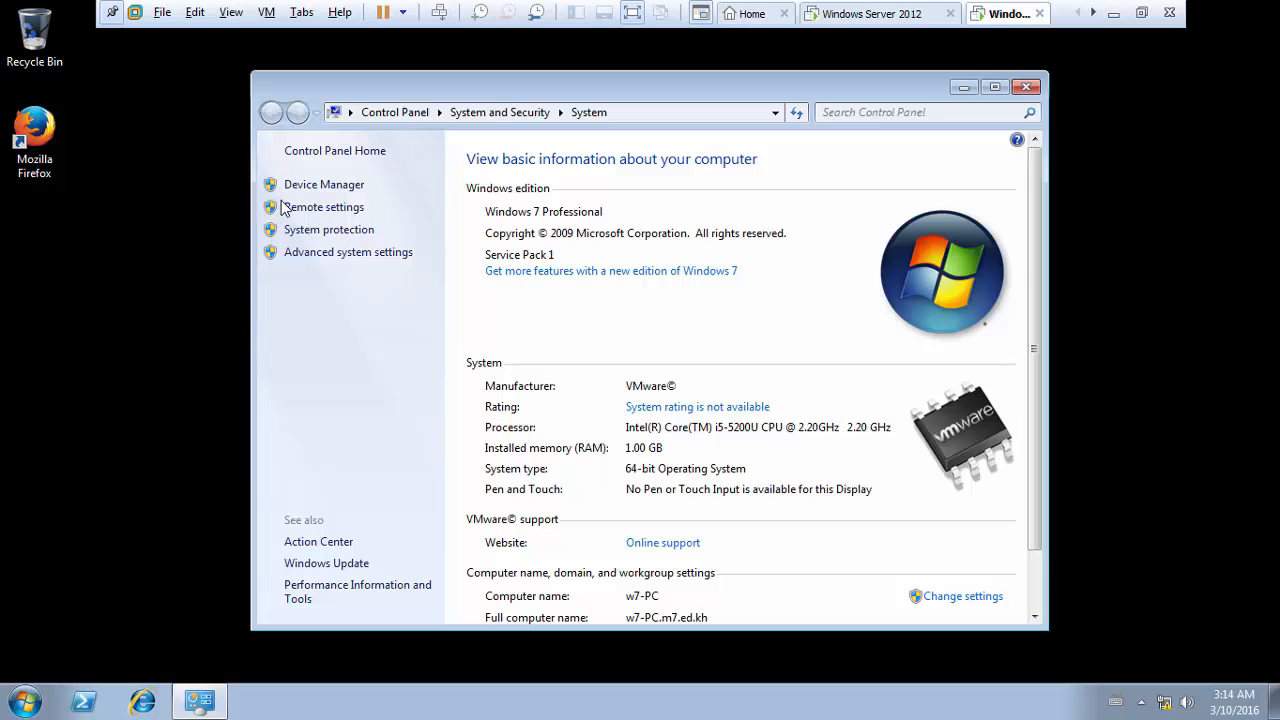
click(327, 257)
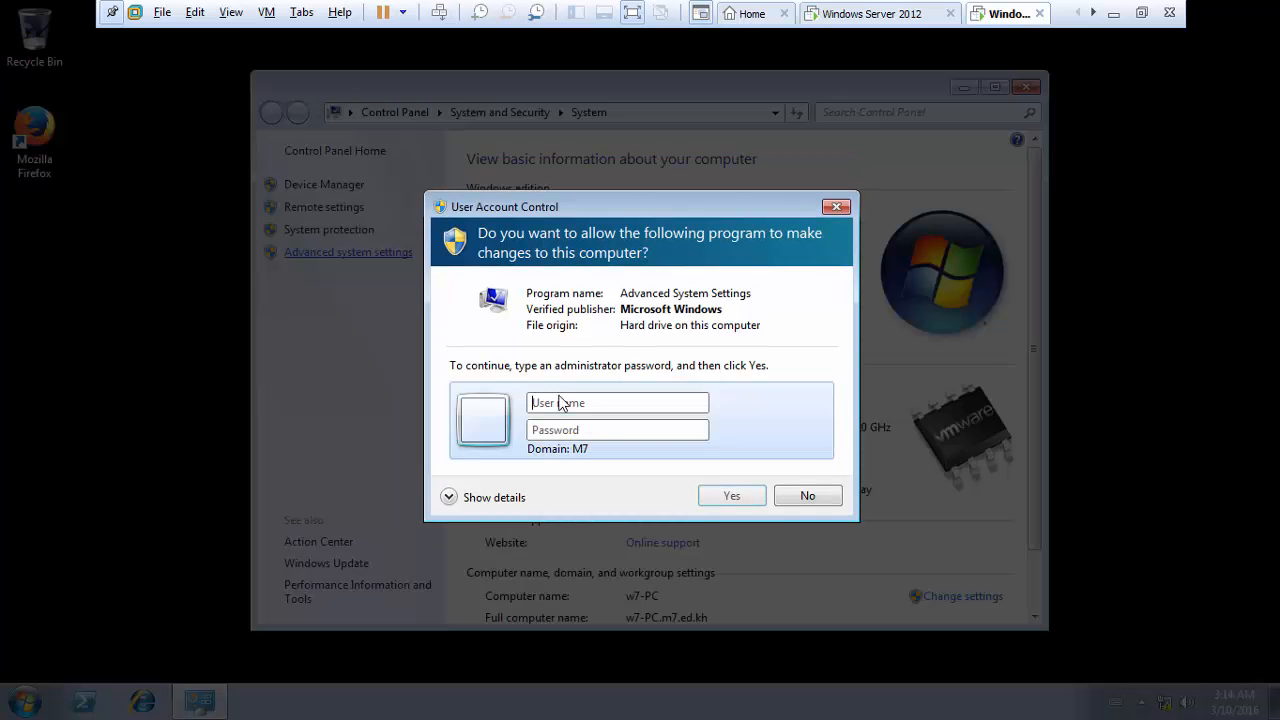
click(569, 404)
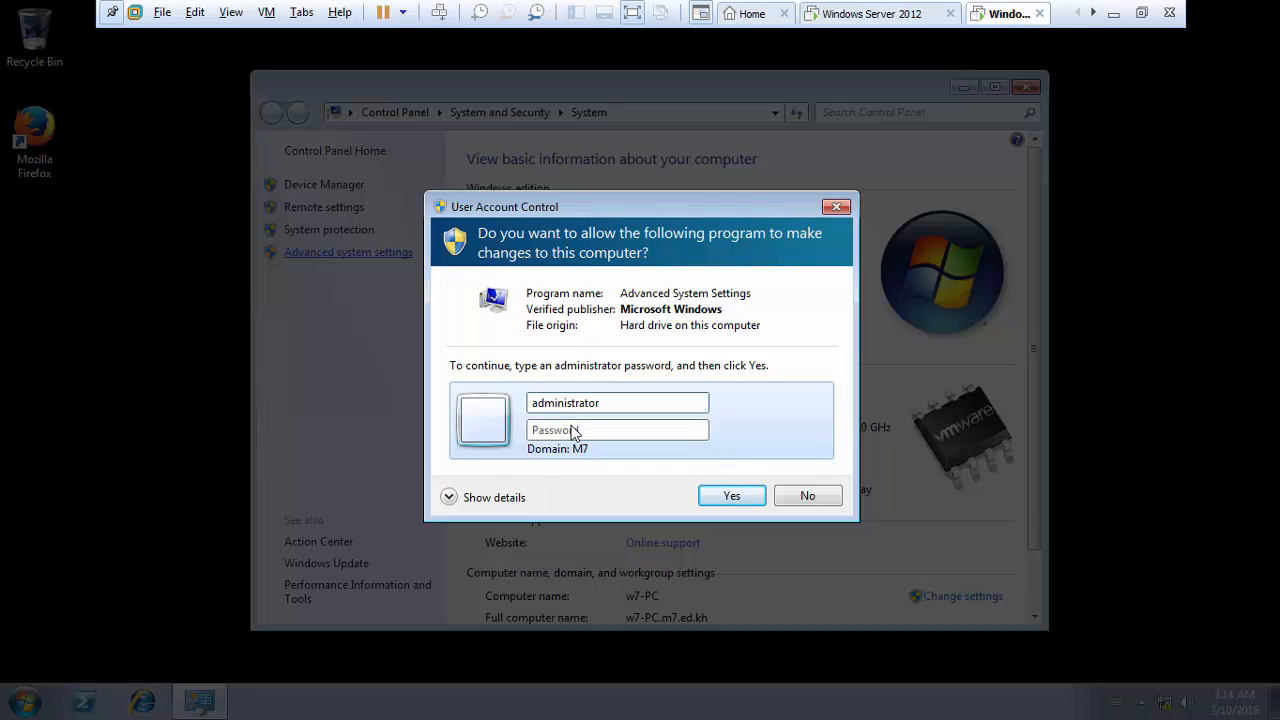
text(••••••)
key(Return)
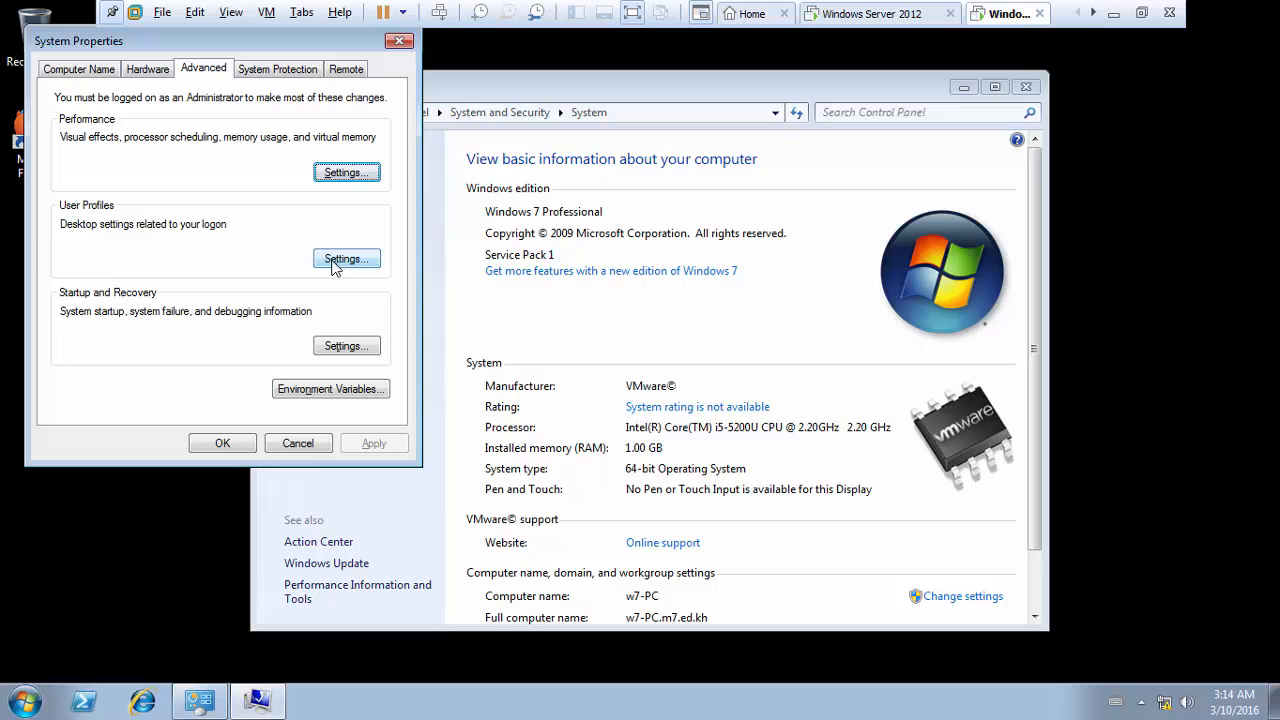
- Check that User Profiles lists M7\user3 as Mandatory, then close both dialogs with OK
click(334, 264)
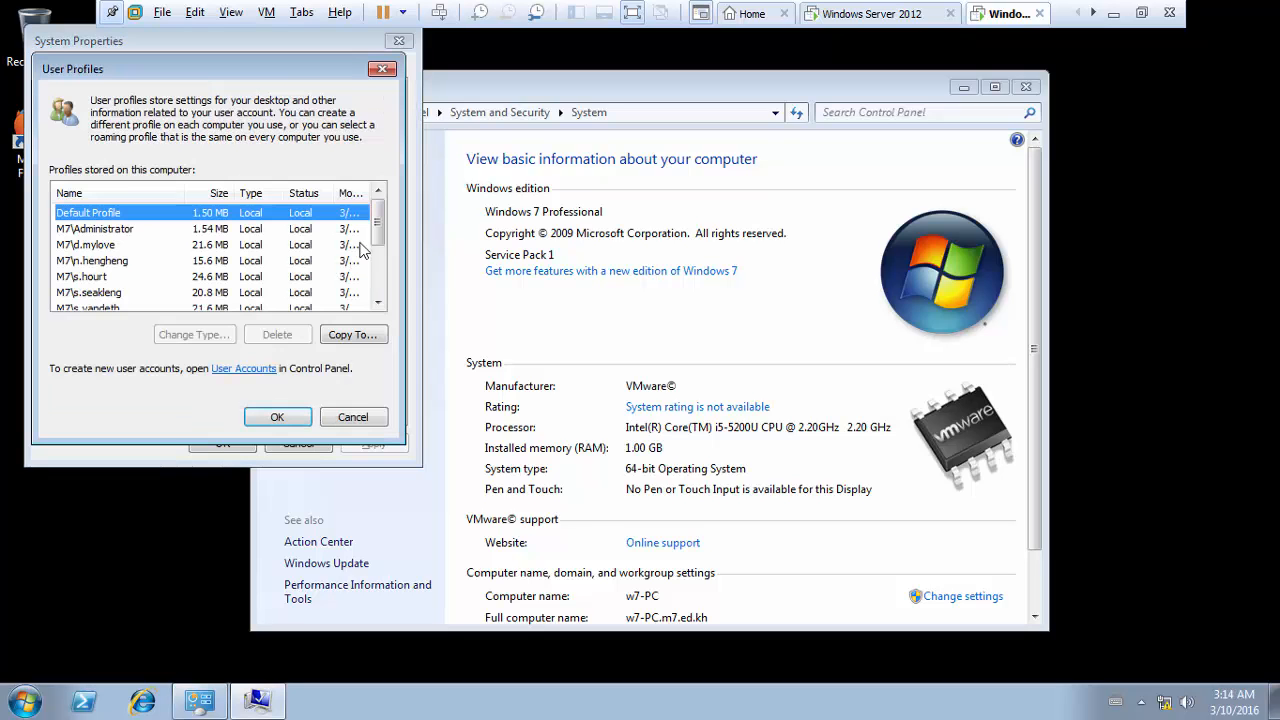
drag(377, 235, 378, 288)
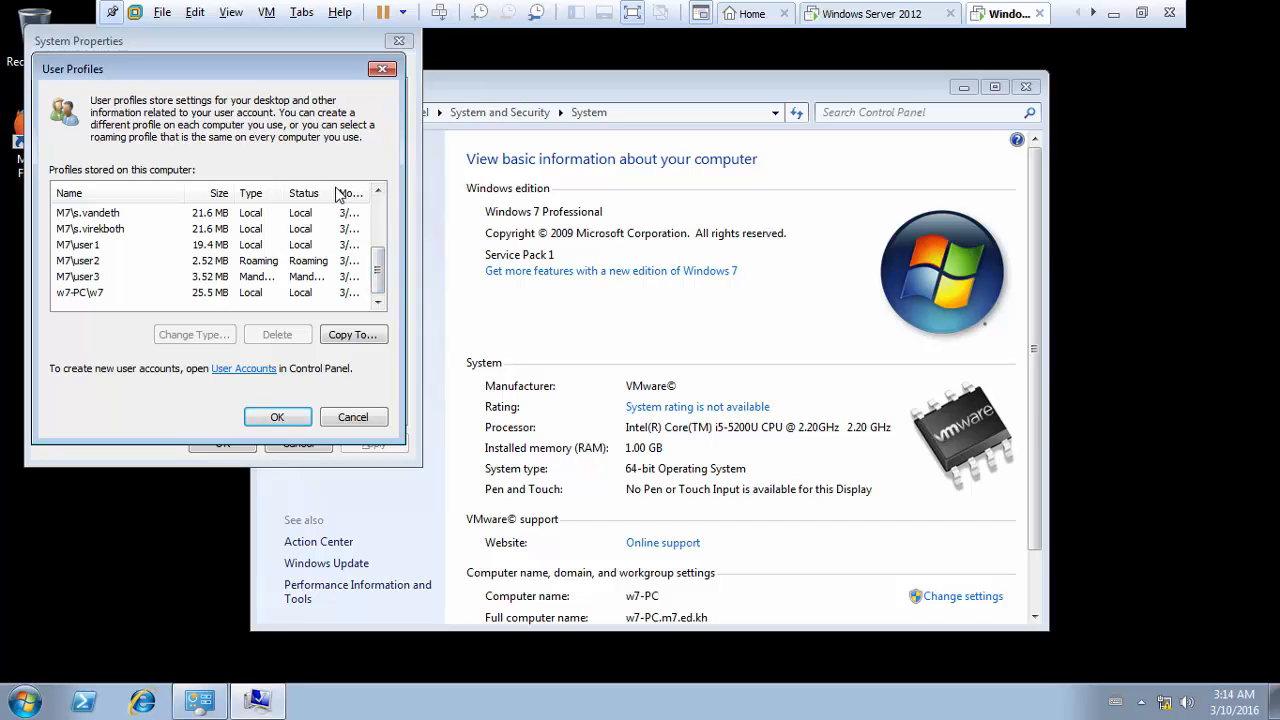
drag(338, 195, 350, 194)
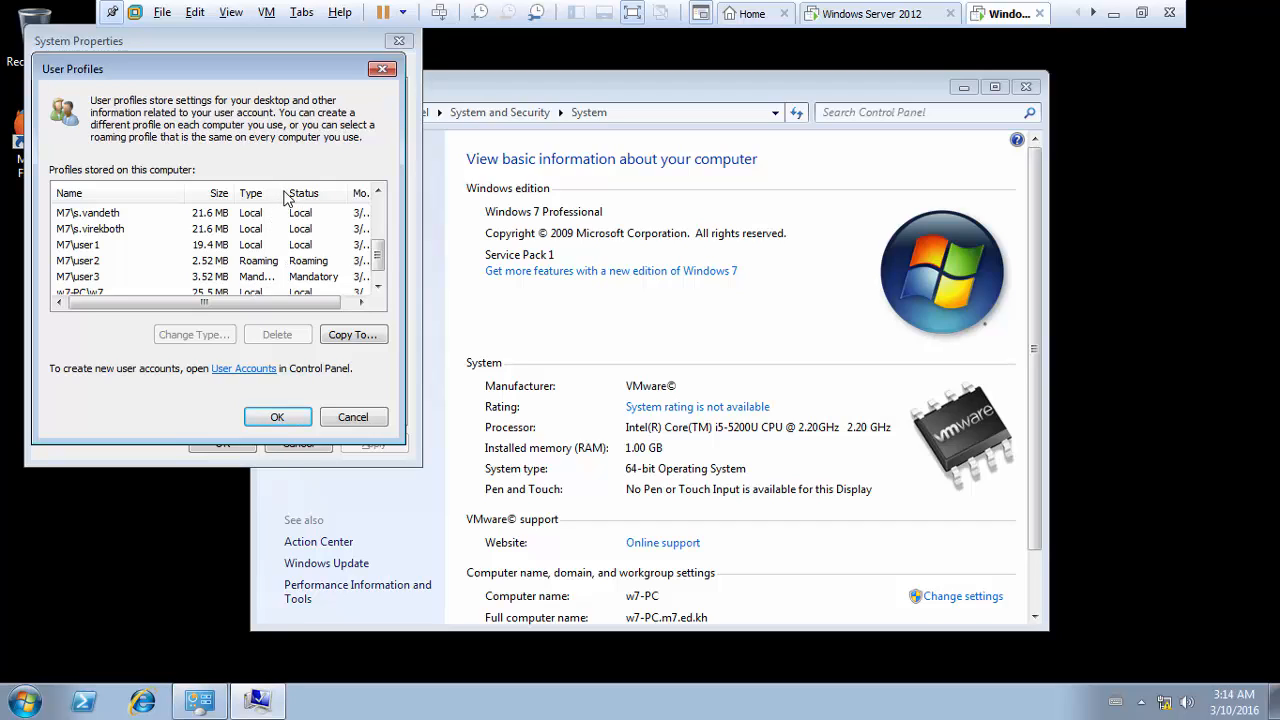
drag(285, 194, 306, 198)
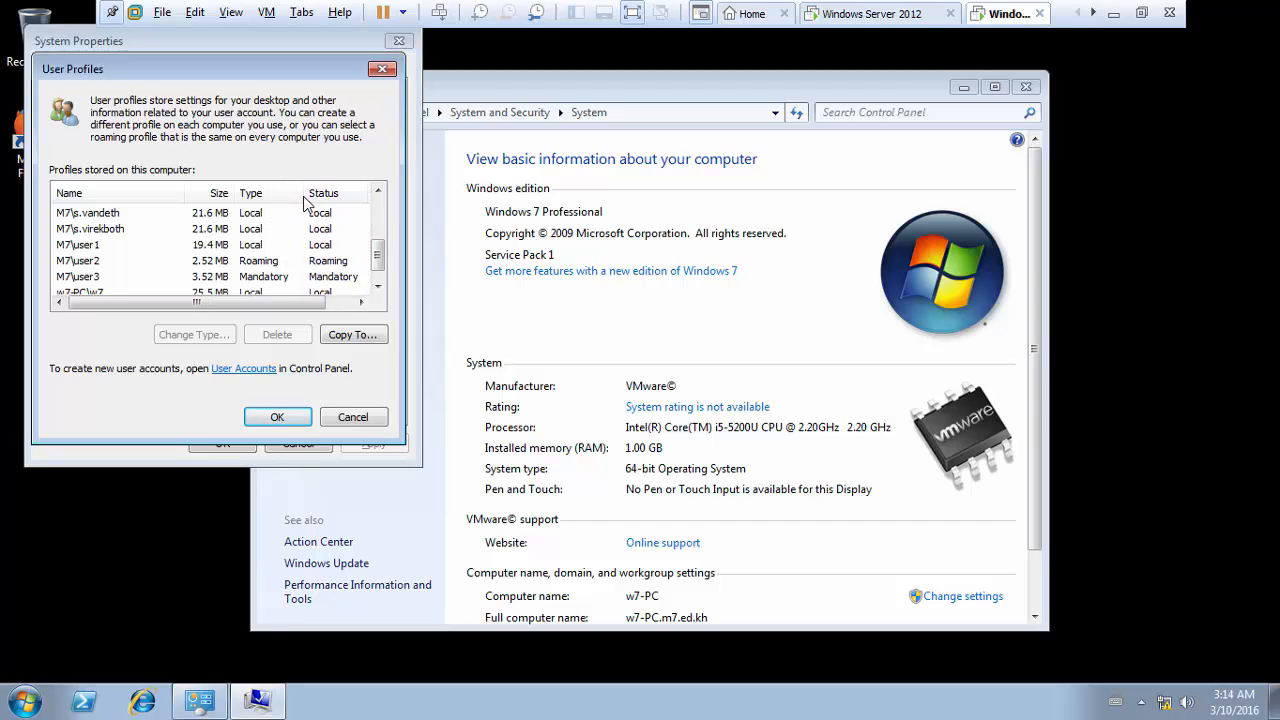
click(279, 418)
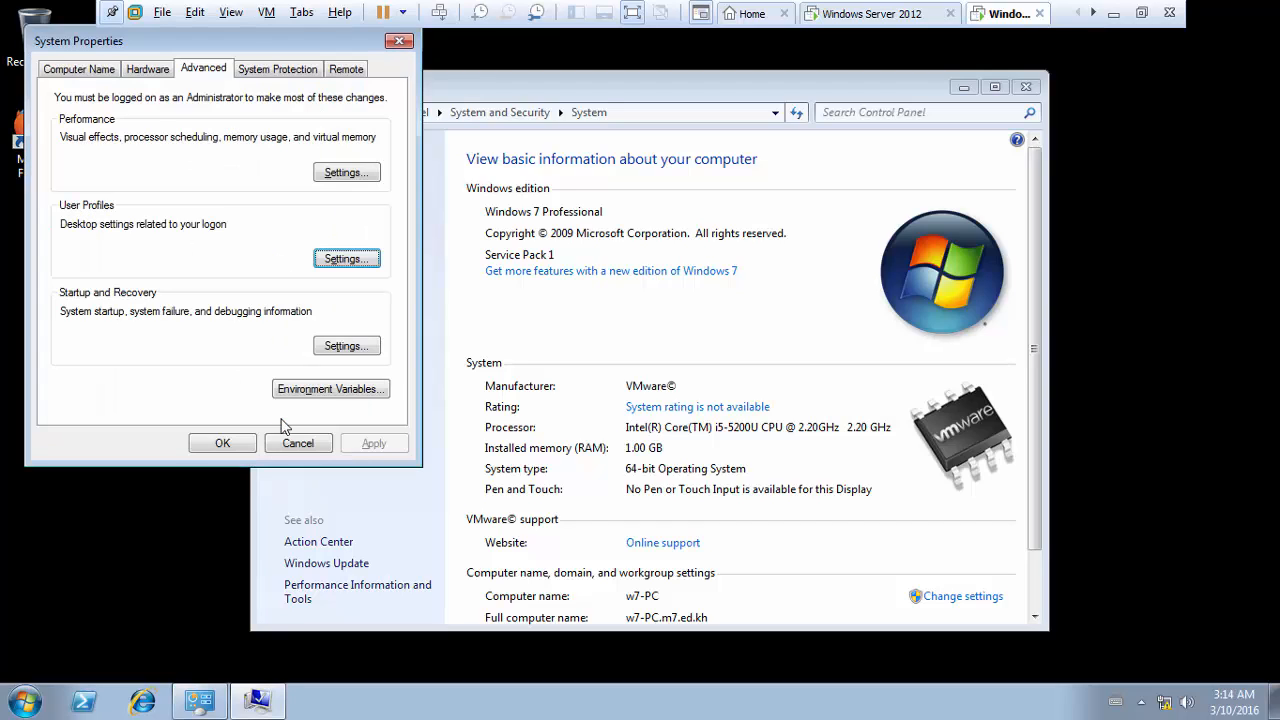
click(228, 445)
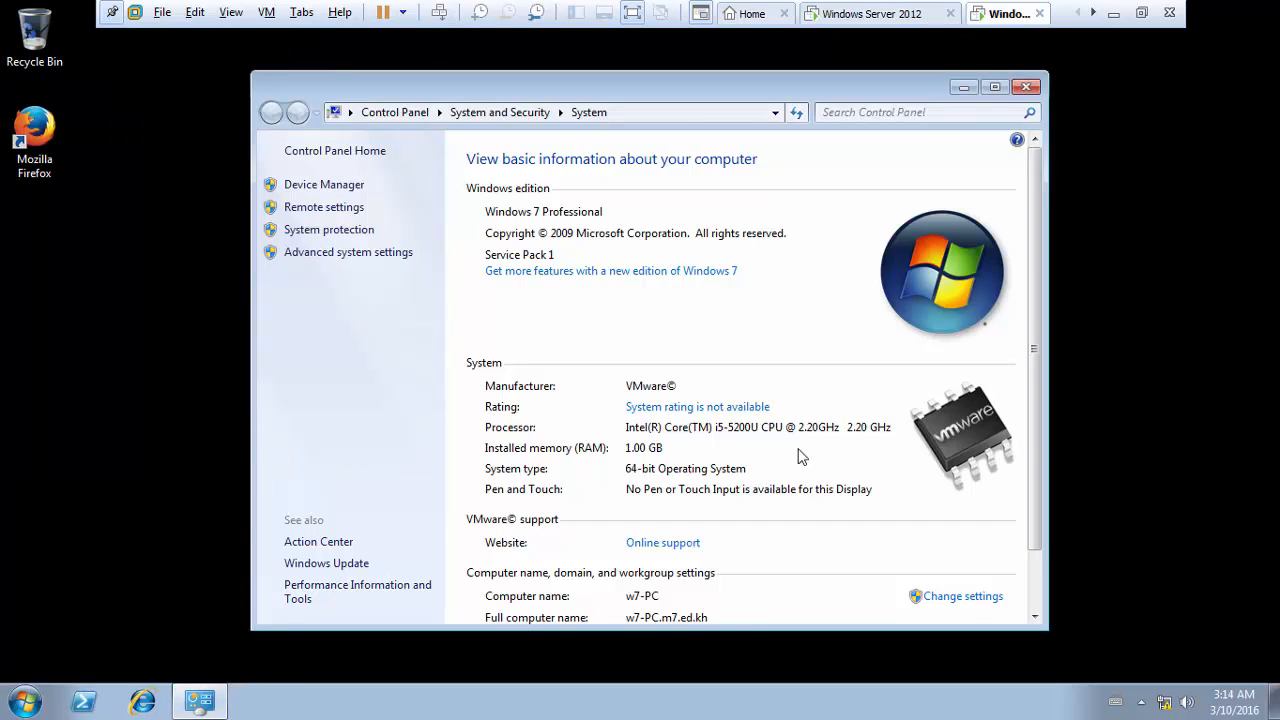